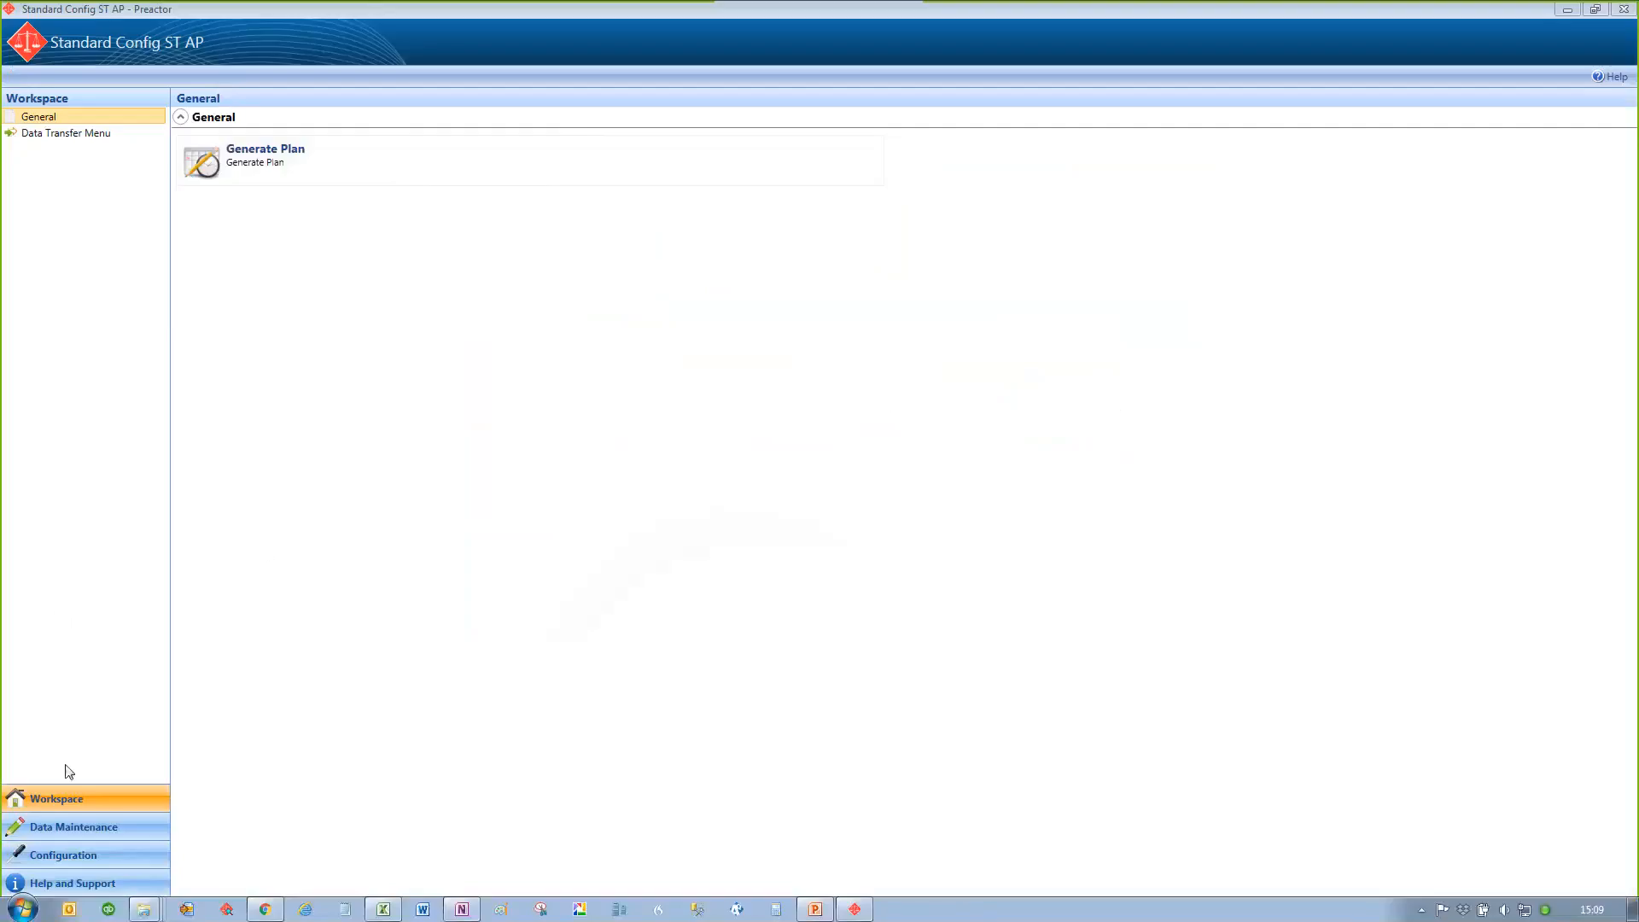
Step: Open the Items table in Data Maintenance and look over the finished product records
click(73, 828)
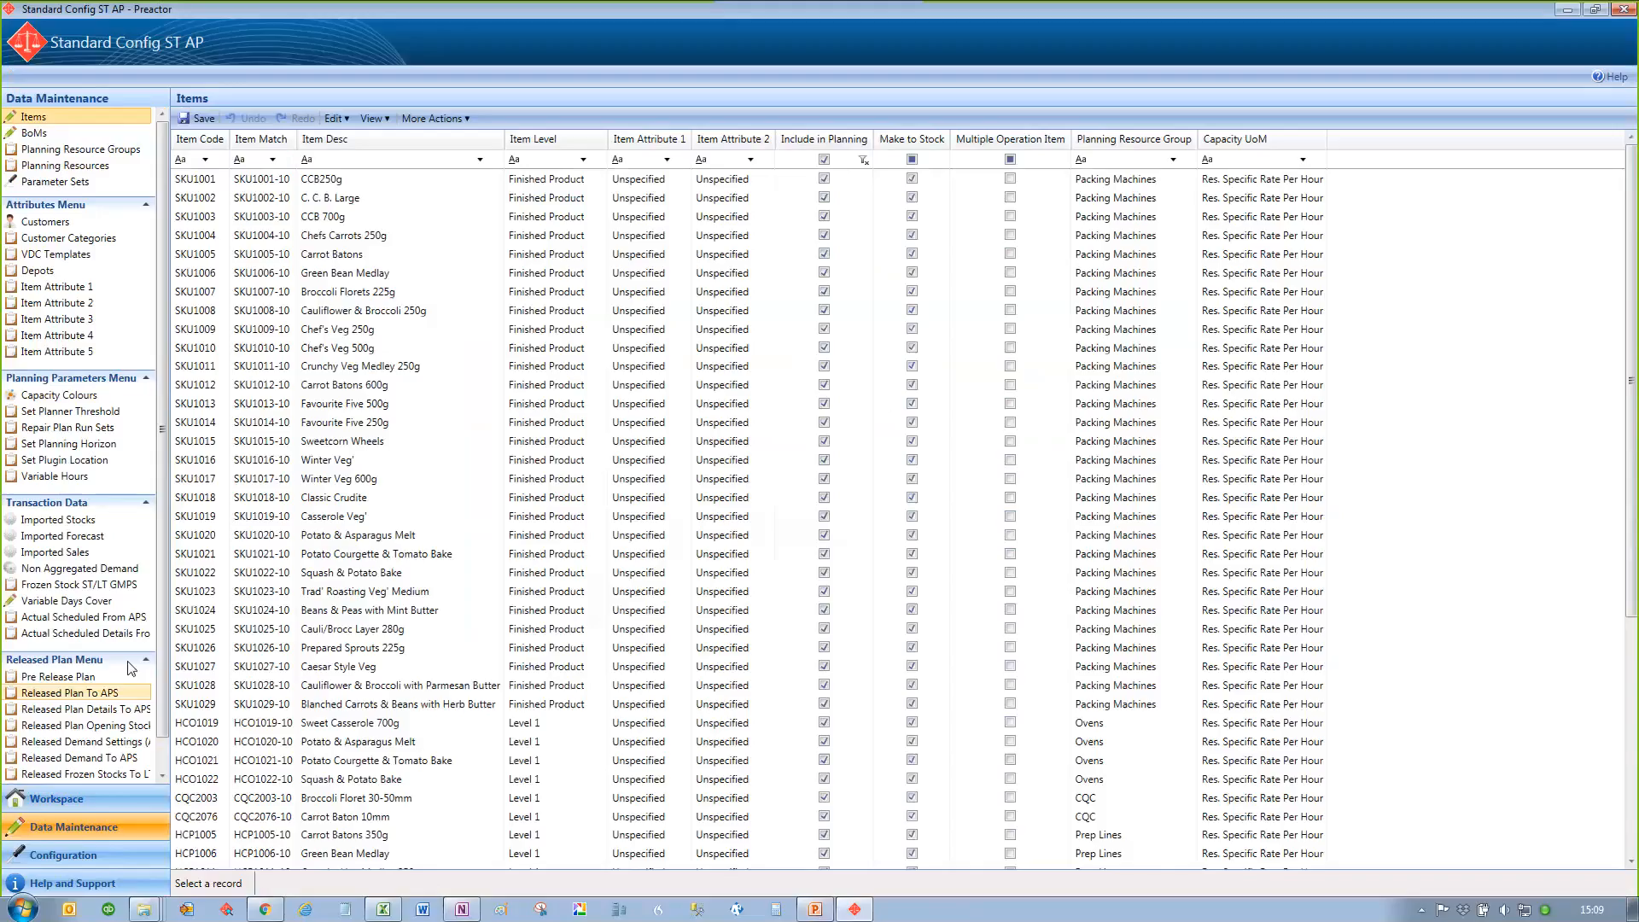
click(264, 385)
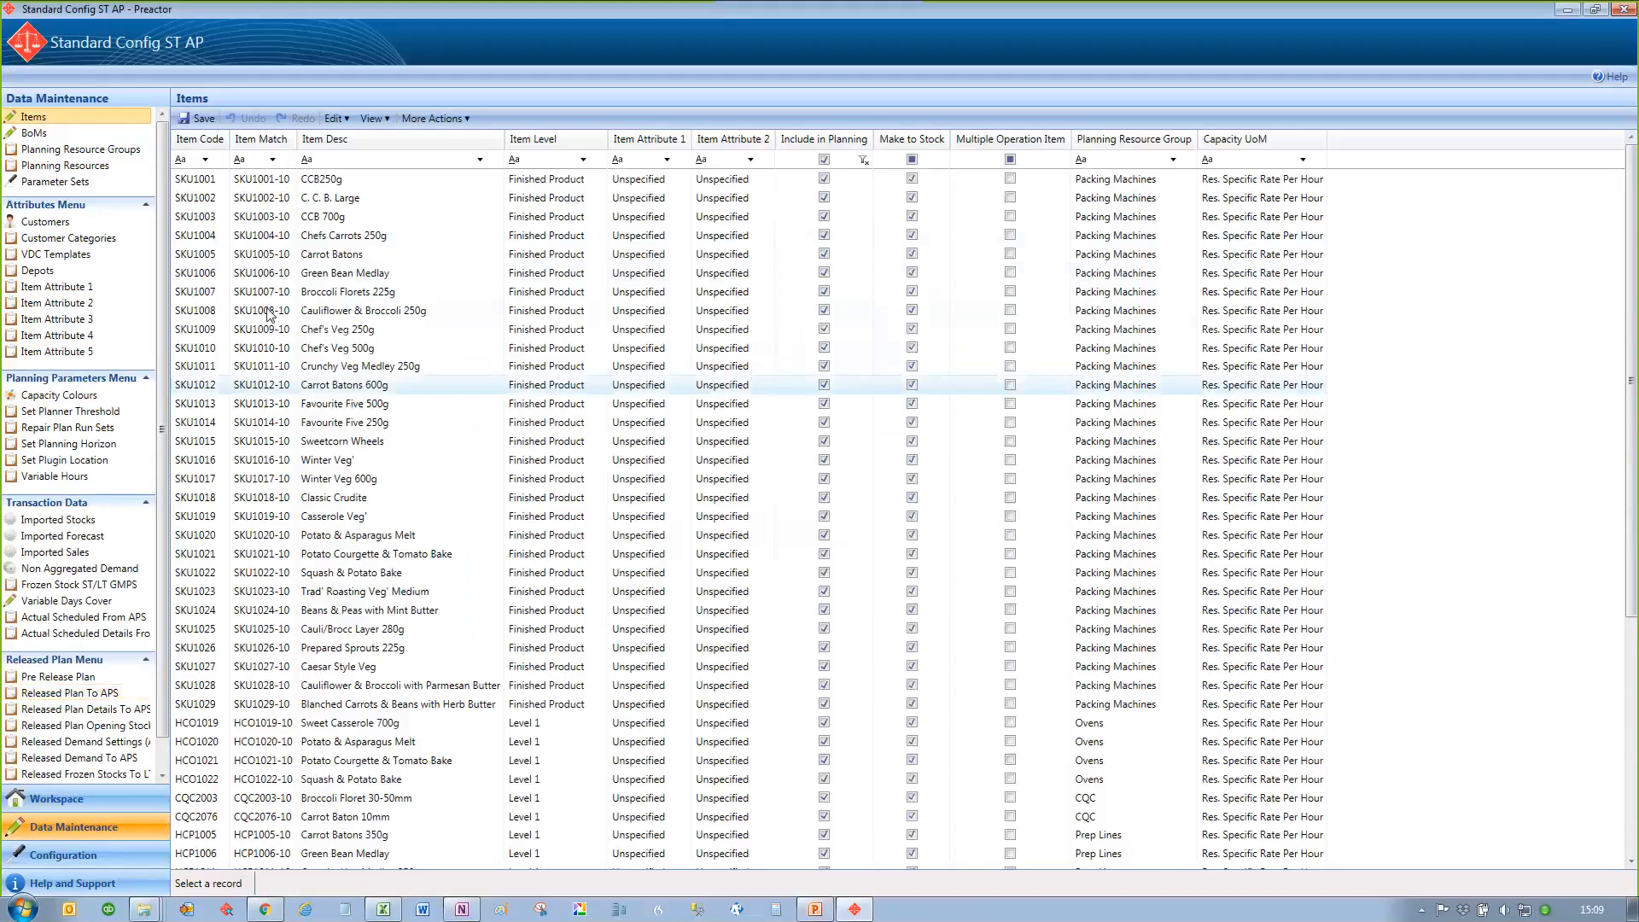
click(253, 278)
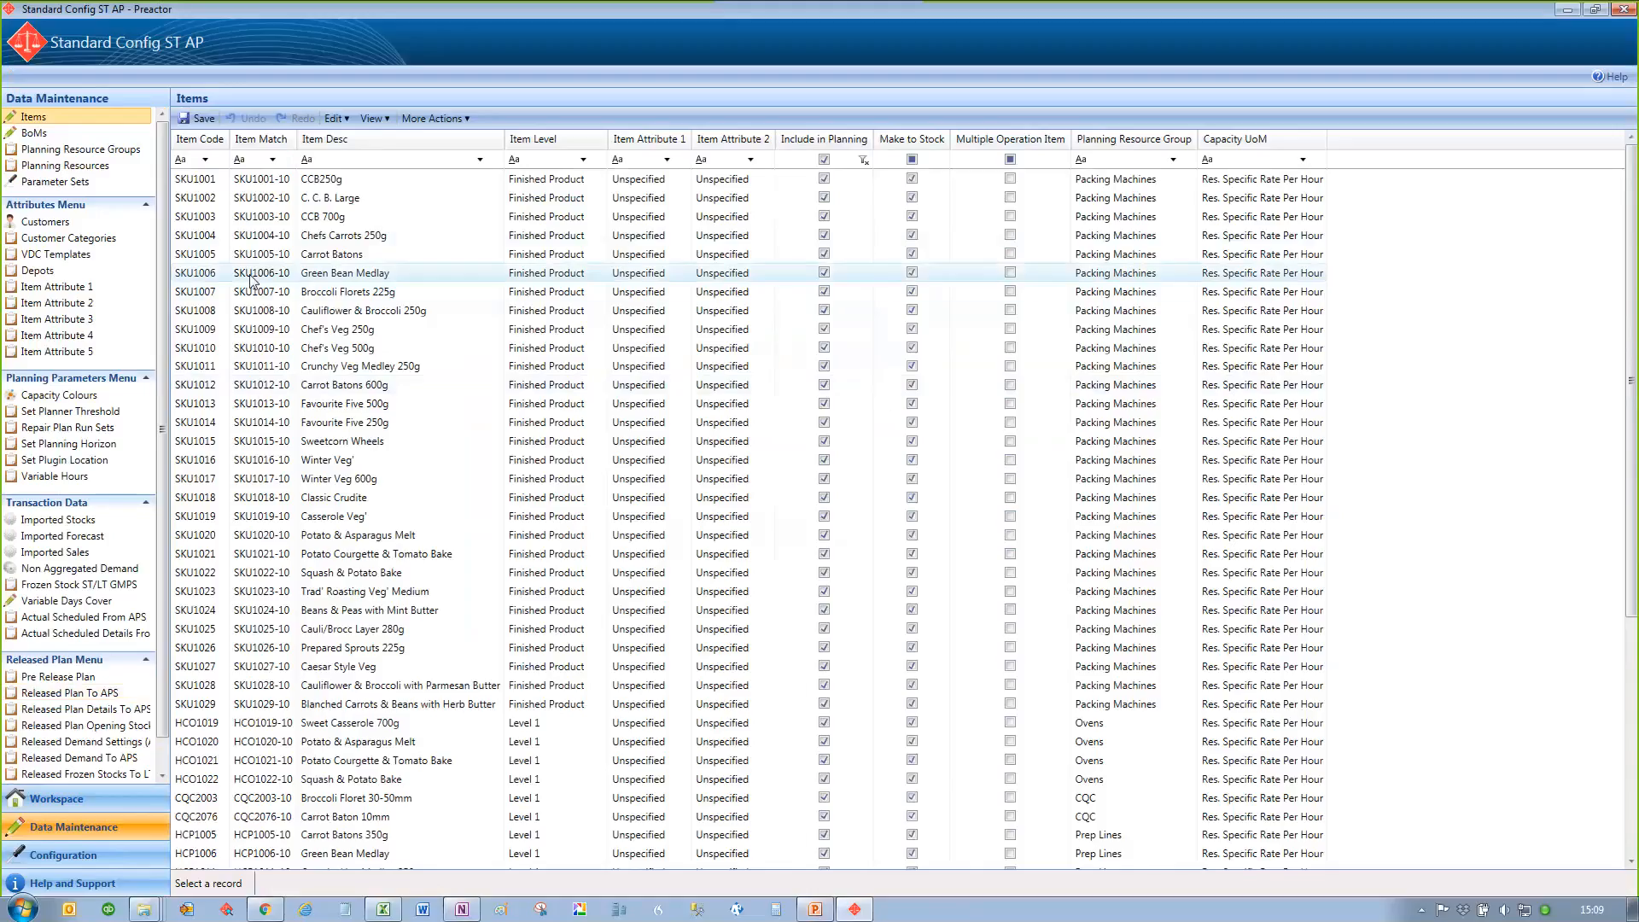
Step: Return to Data Maintenance by way of the Workspace and view the Imported Stocks records
click(88, 808)
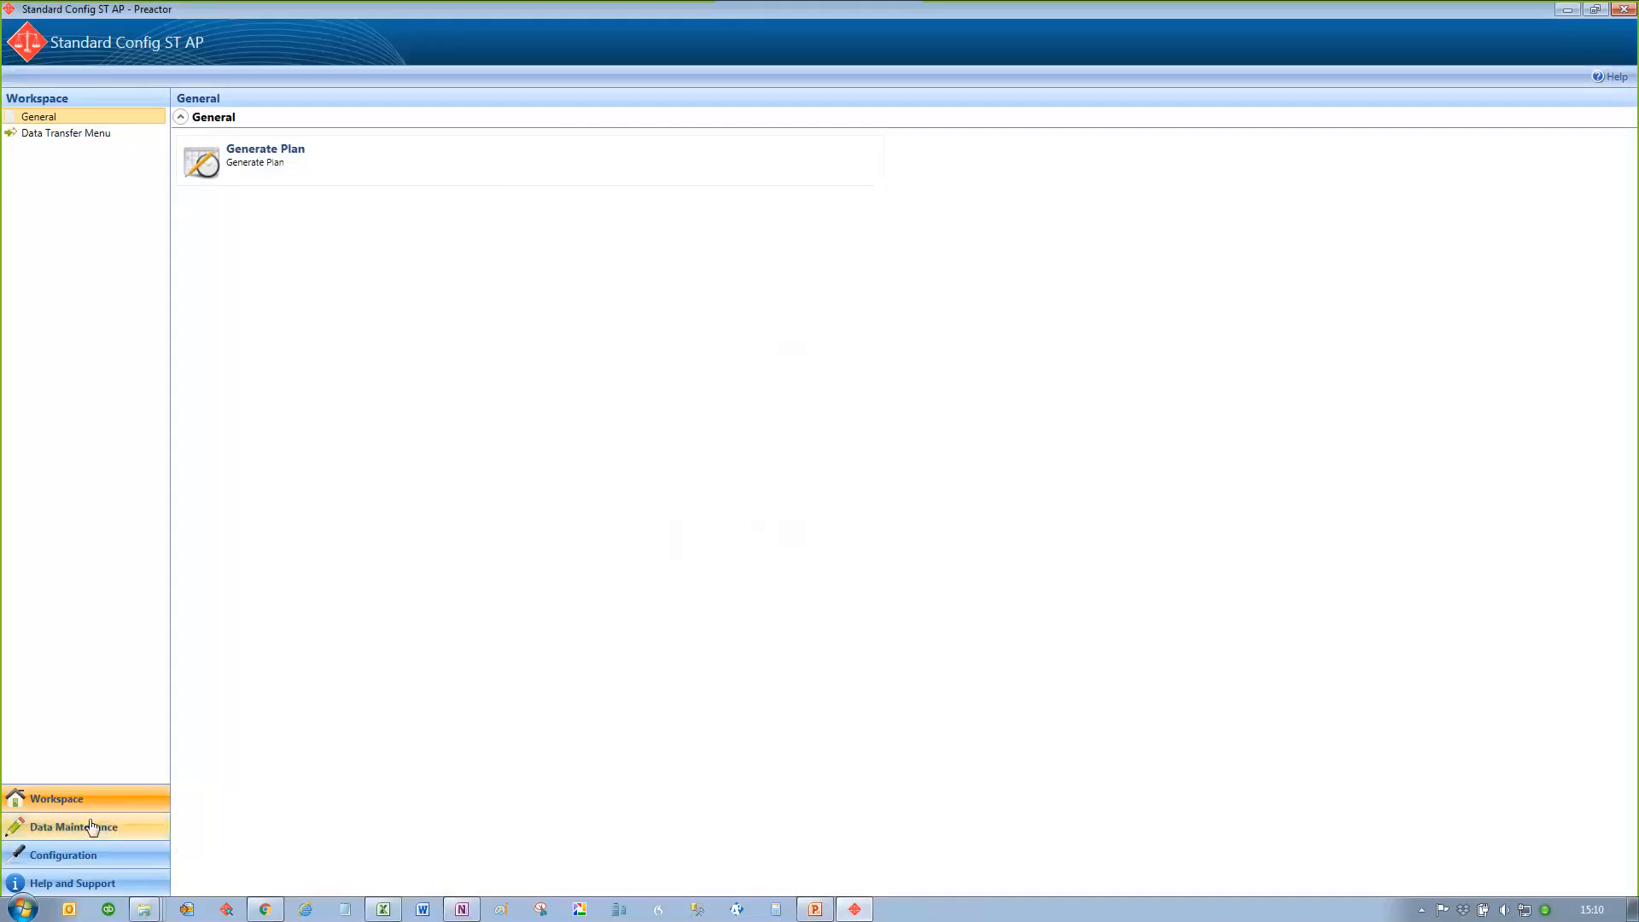
click(92, 826)
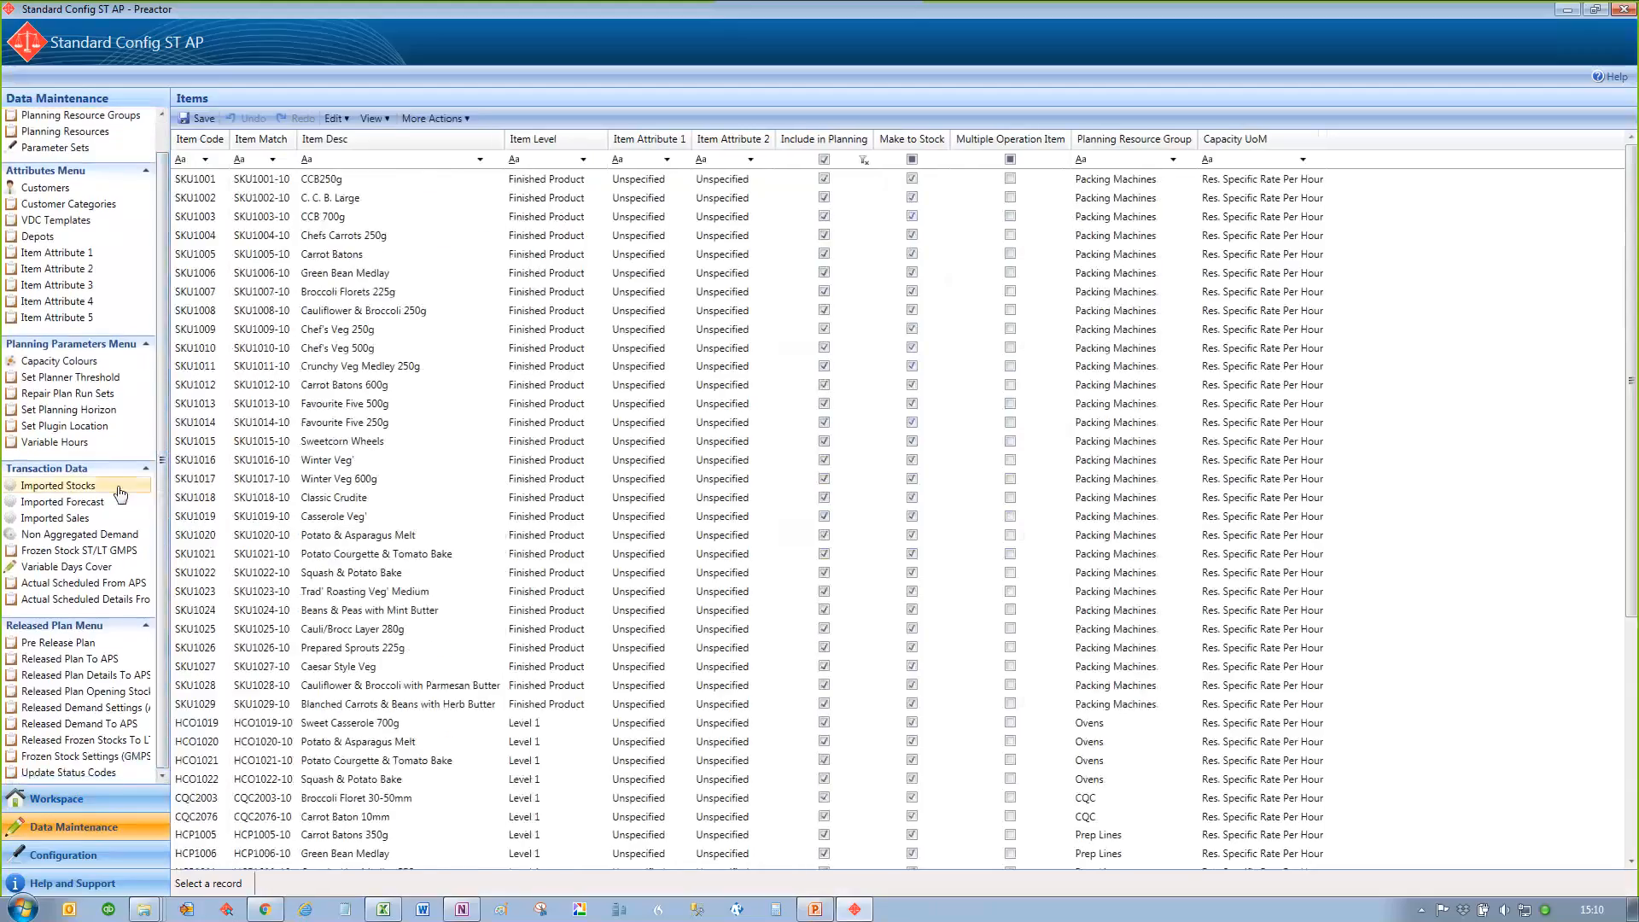
click(118, 490)
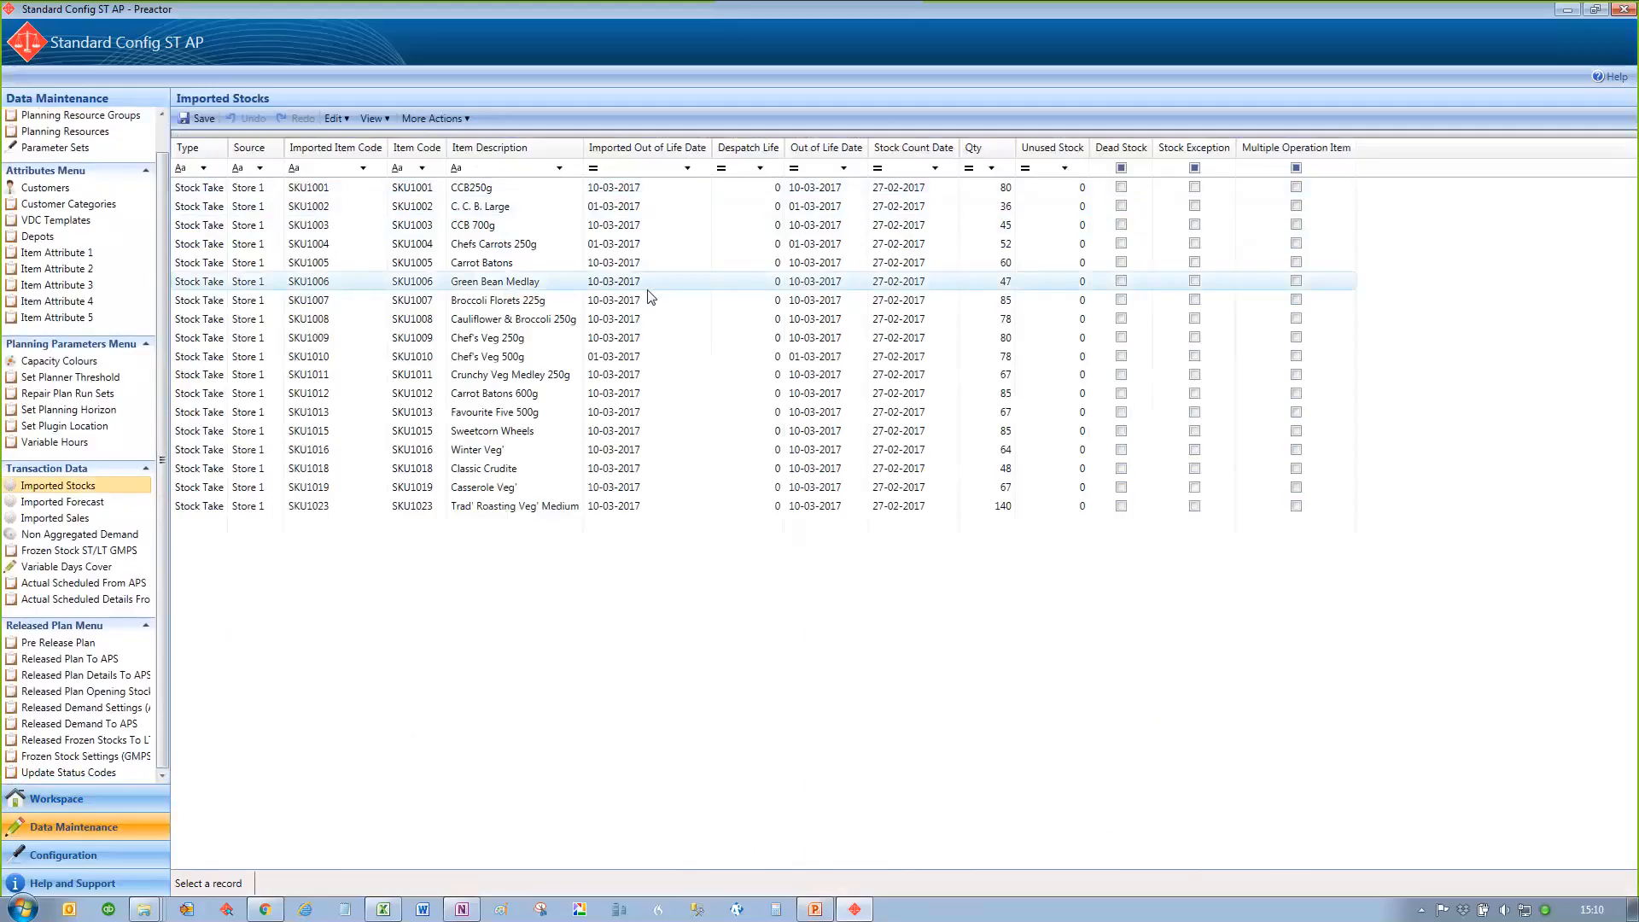
Step: View the Non Aggregated Demand records filtered to item code SKU1001
click(101, 534)
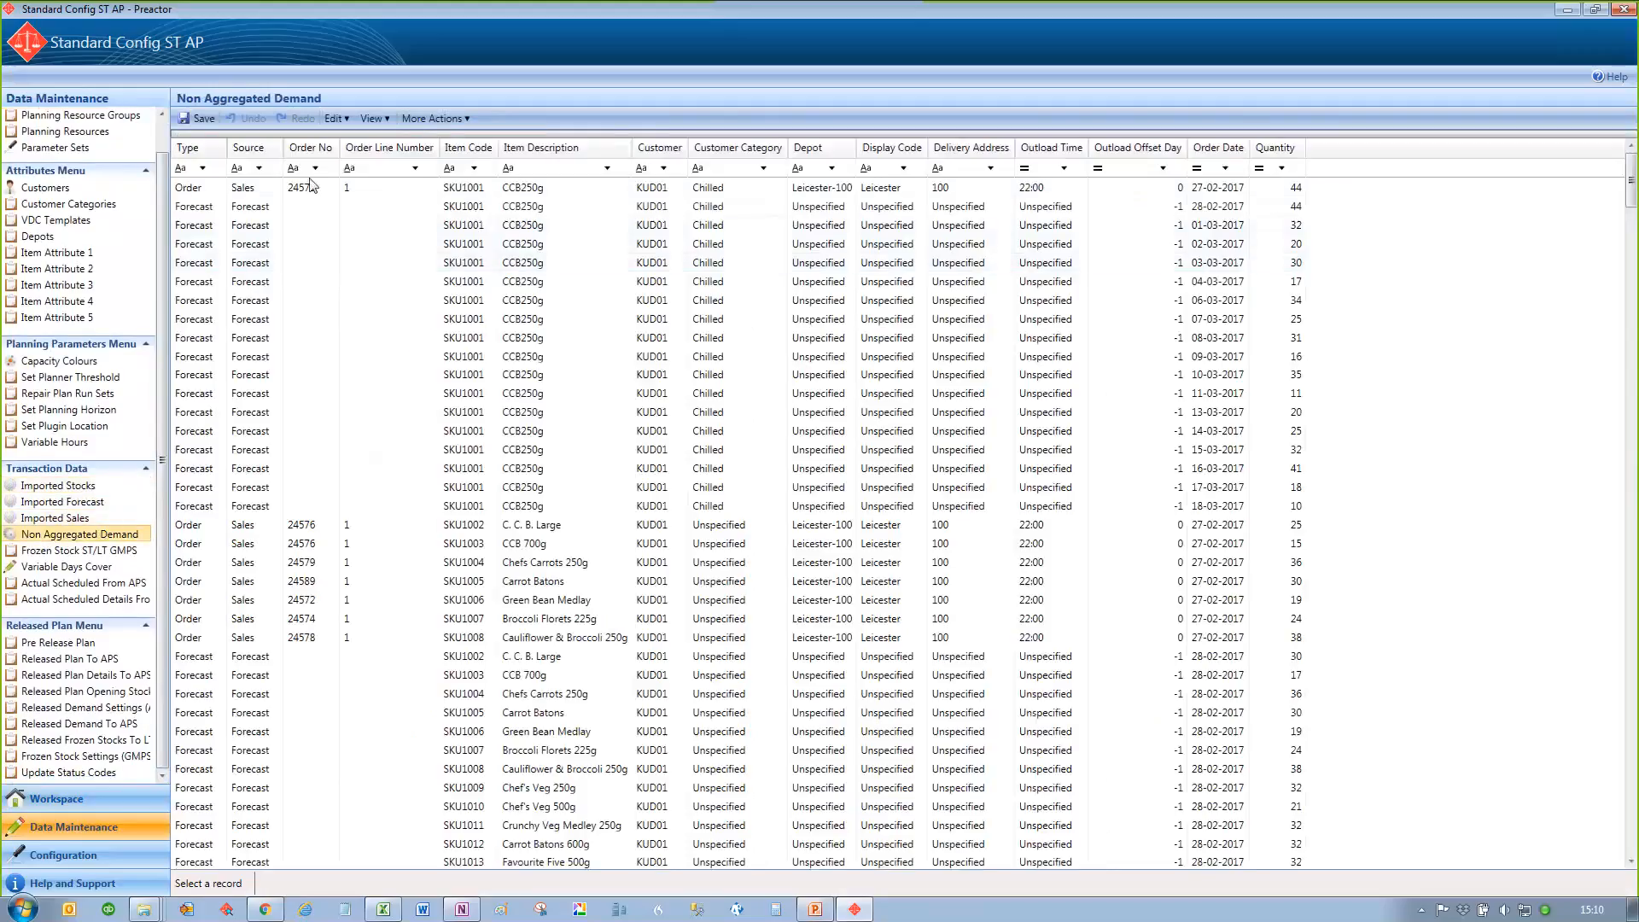
click(474, 168)
click(479, 185)
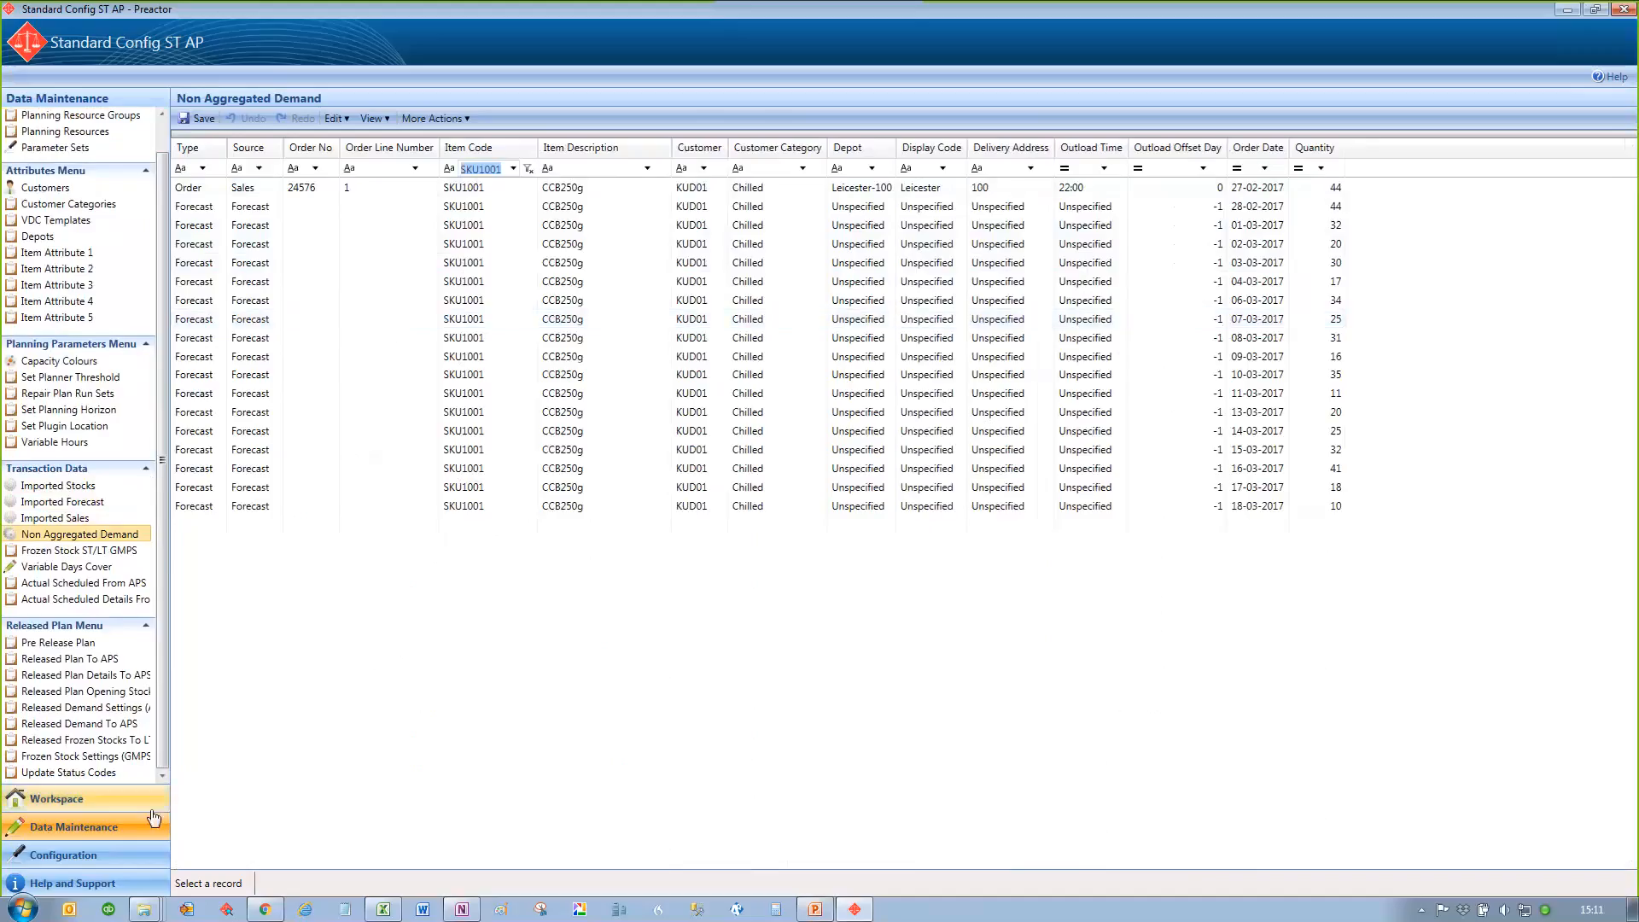
Step: Return to the Workspace and launch Generate Plan
click(108, 805)
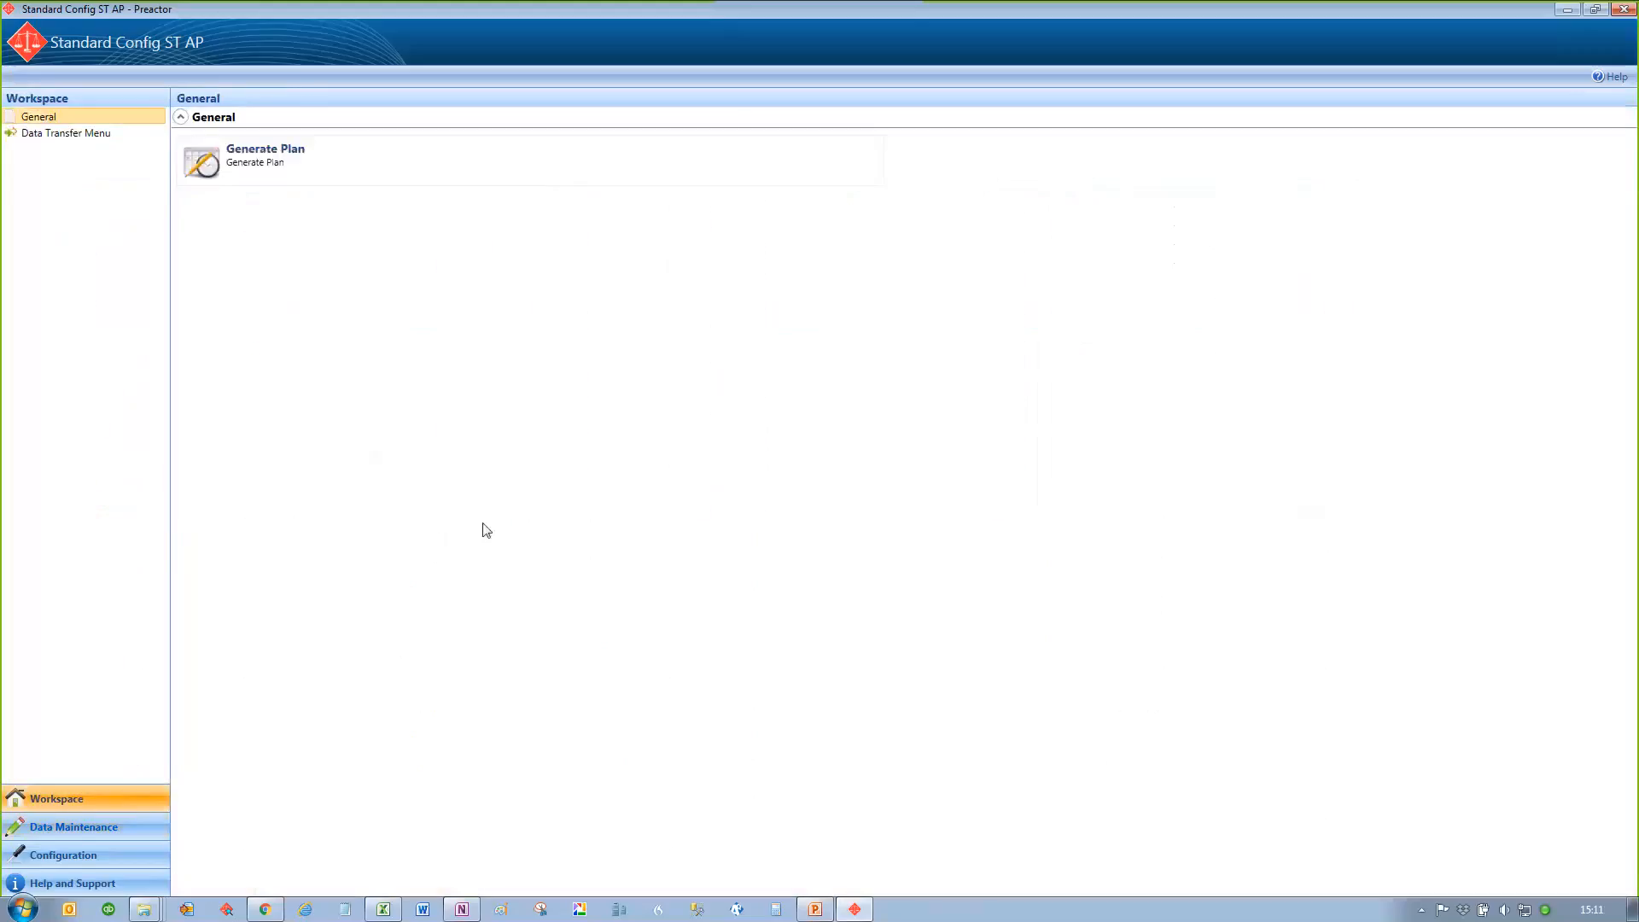
click(246, 178)
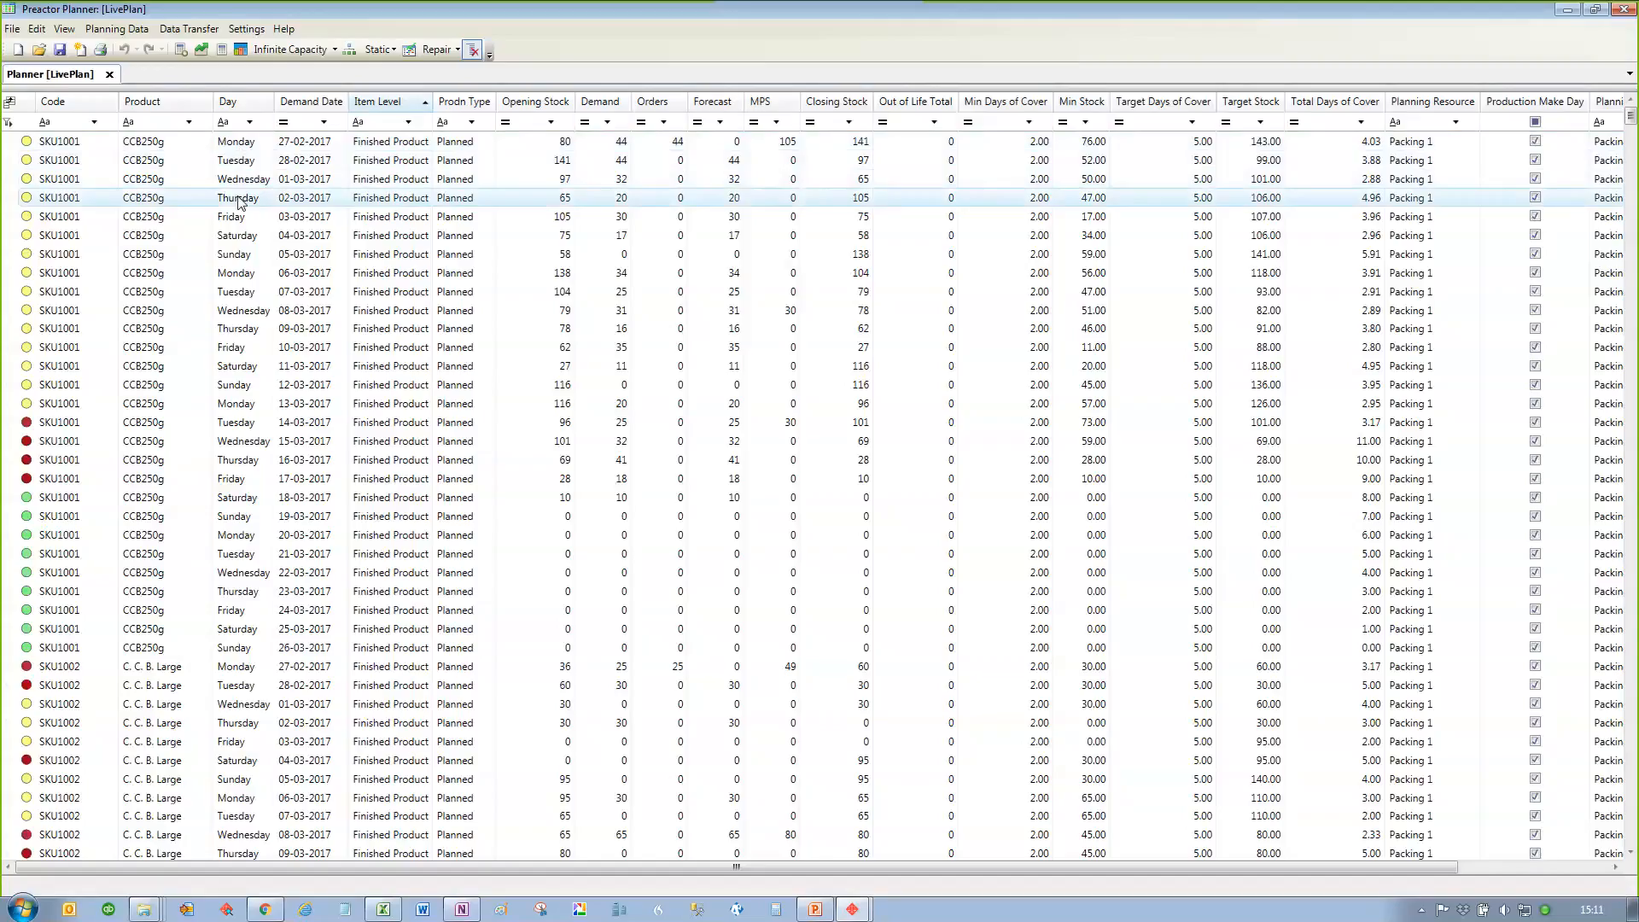
Step: Try a planning horizon of 1 week, restore the number of weeks to 0 and close the horizon settings
click(247, 29)
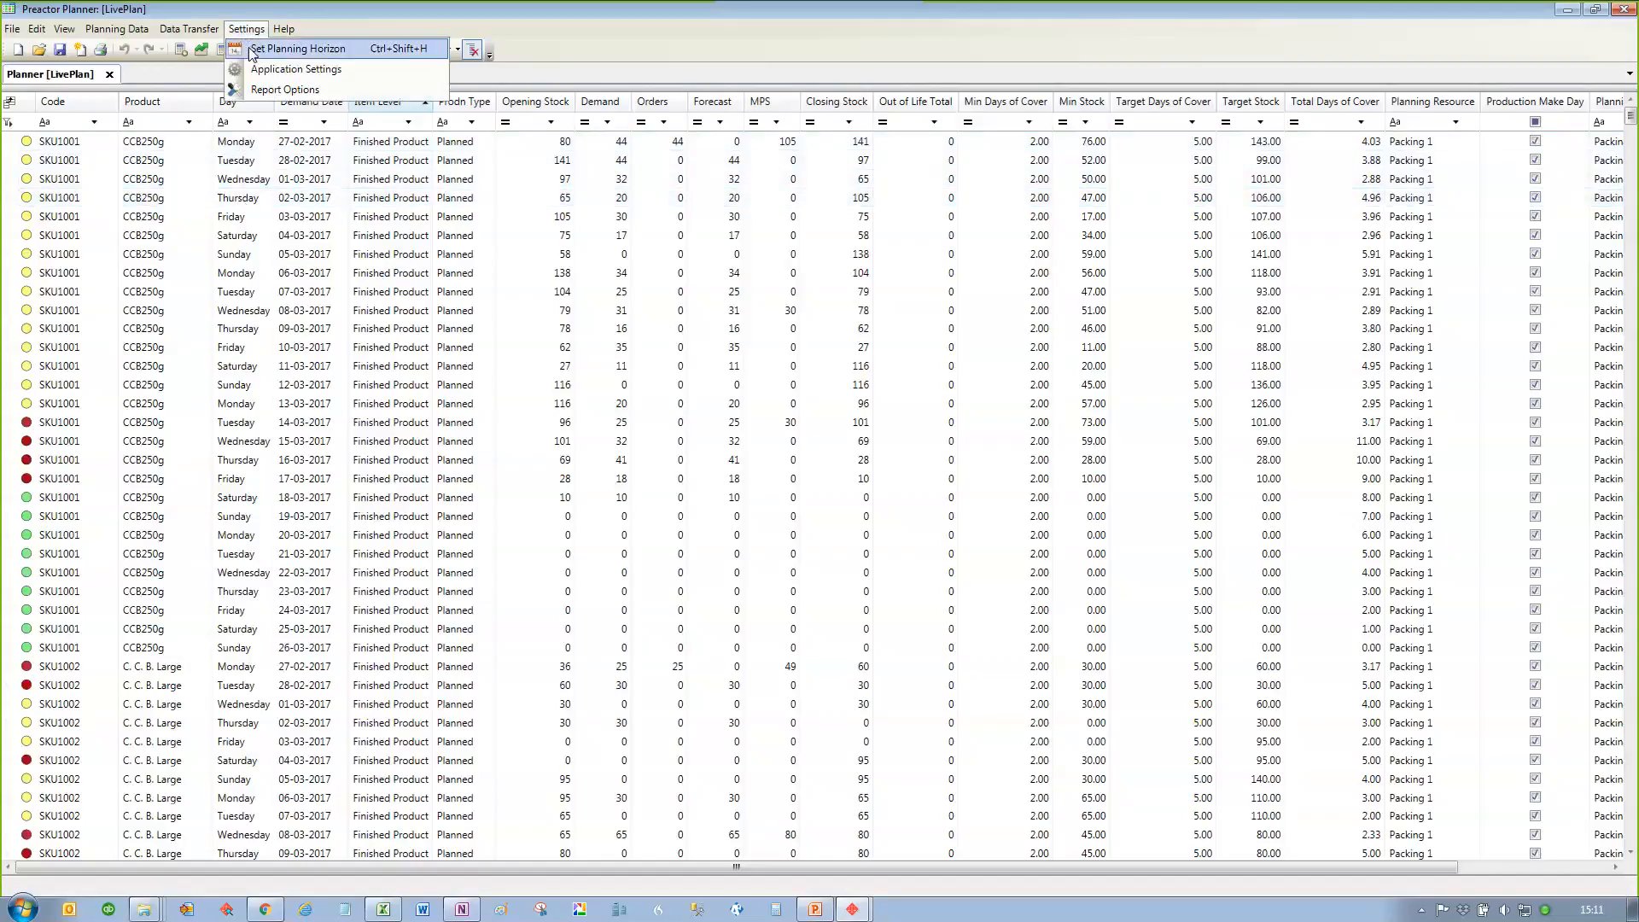
click(253, 49)
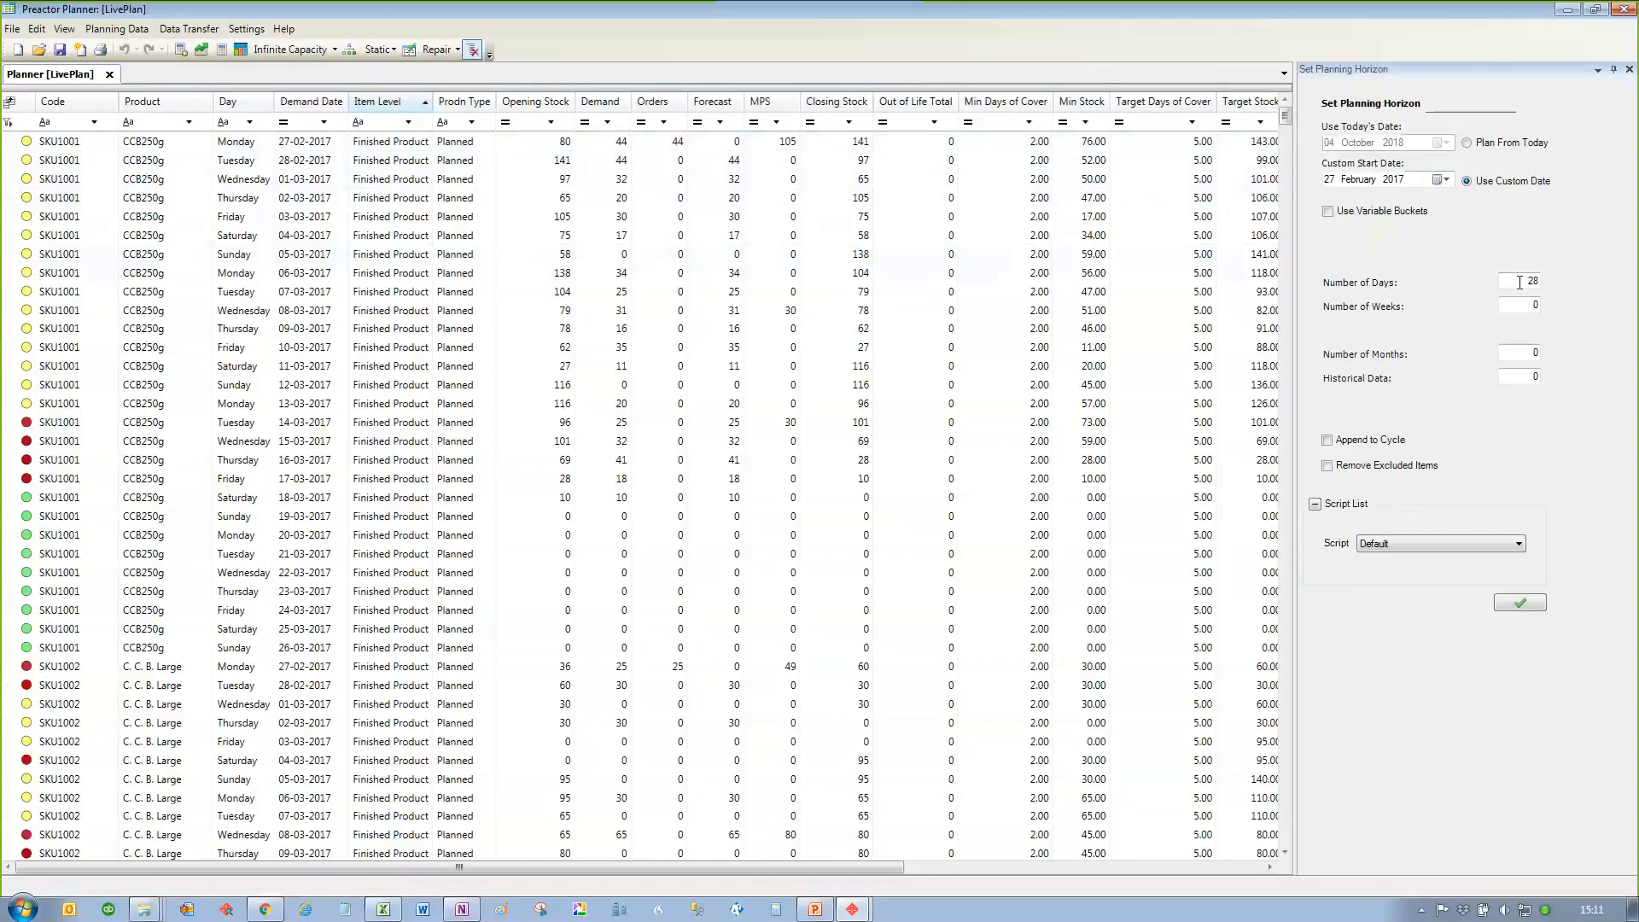
click(1528, 308)
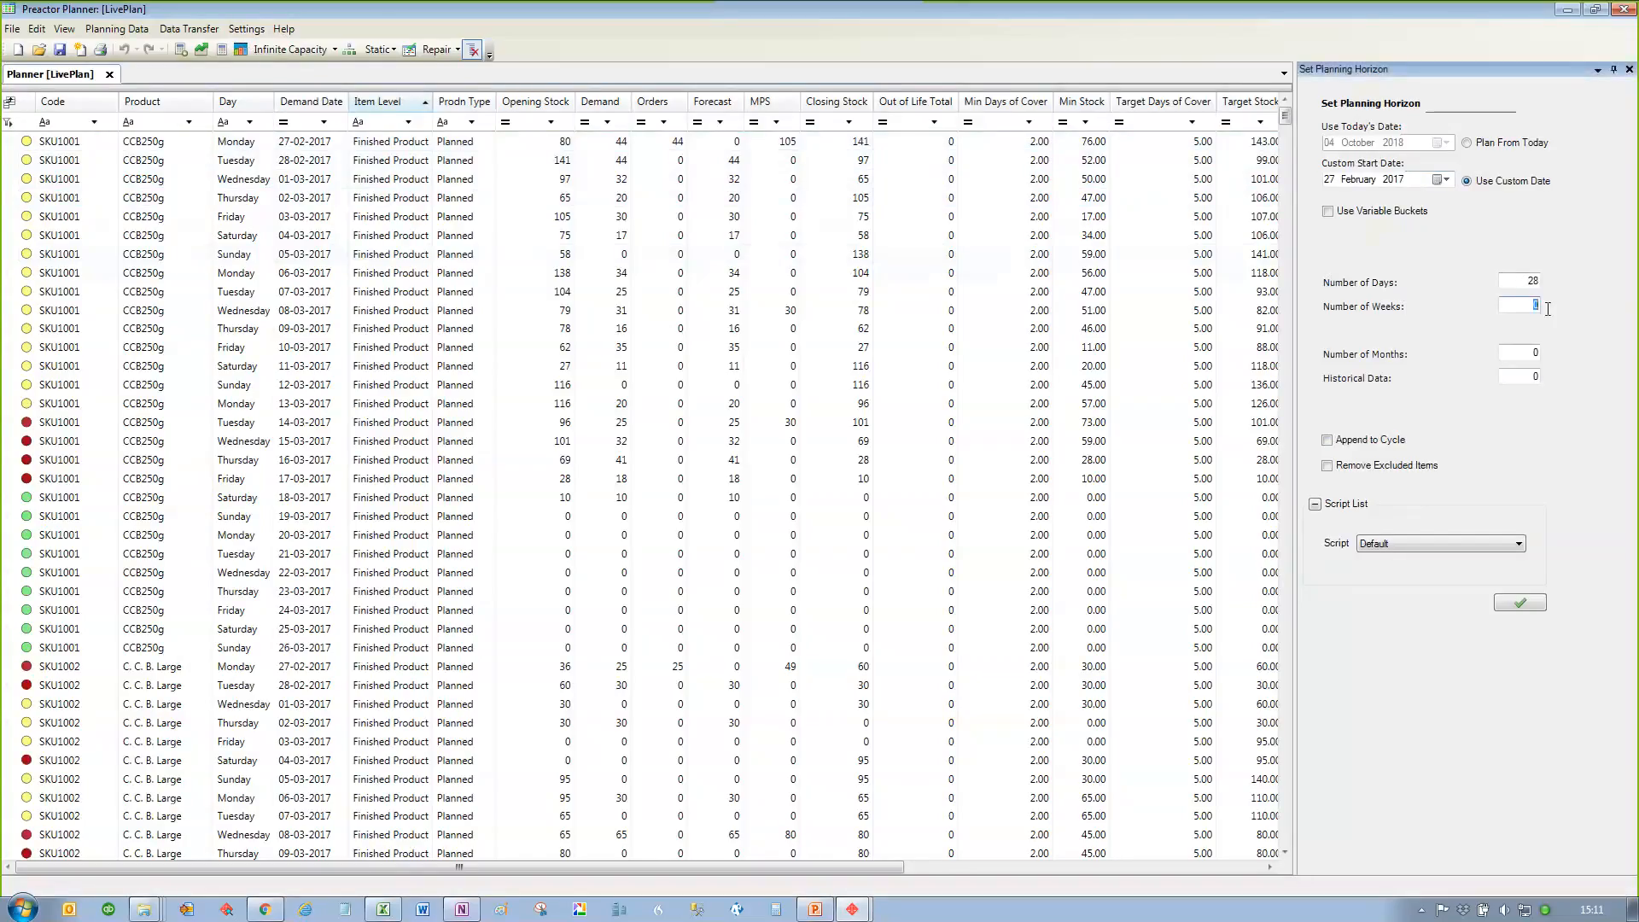
text(13)
drag(1523, 307, 1573, 314)
text(0)
click(1629, 69)
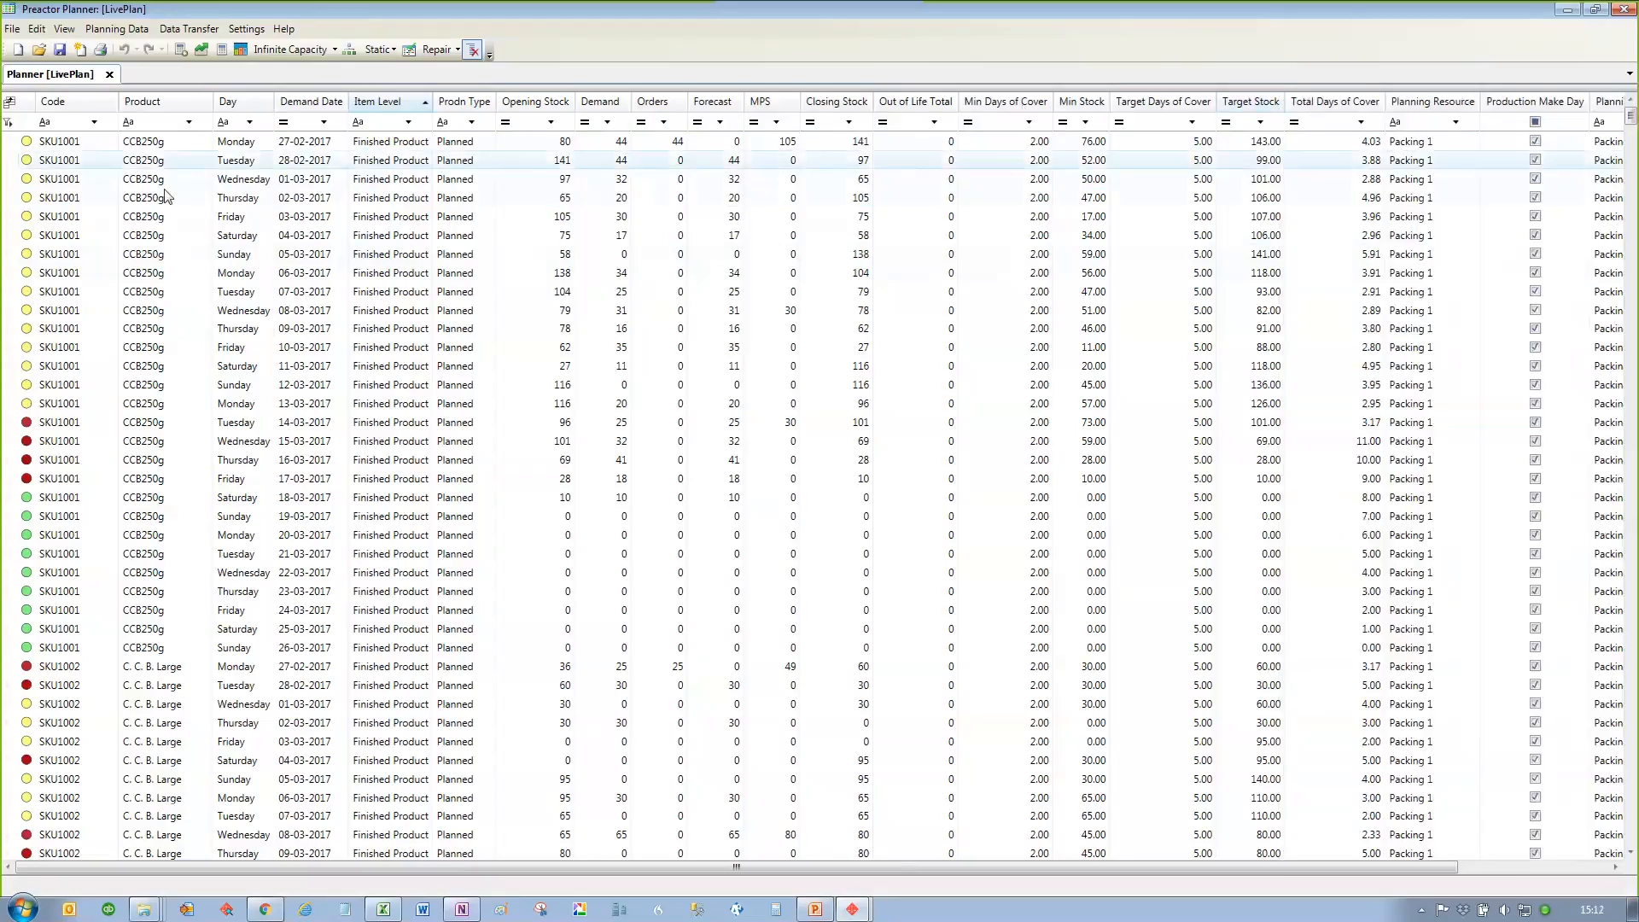
Step: Create a new plan in place of the open one and confirm the replacement
click(18, 51)
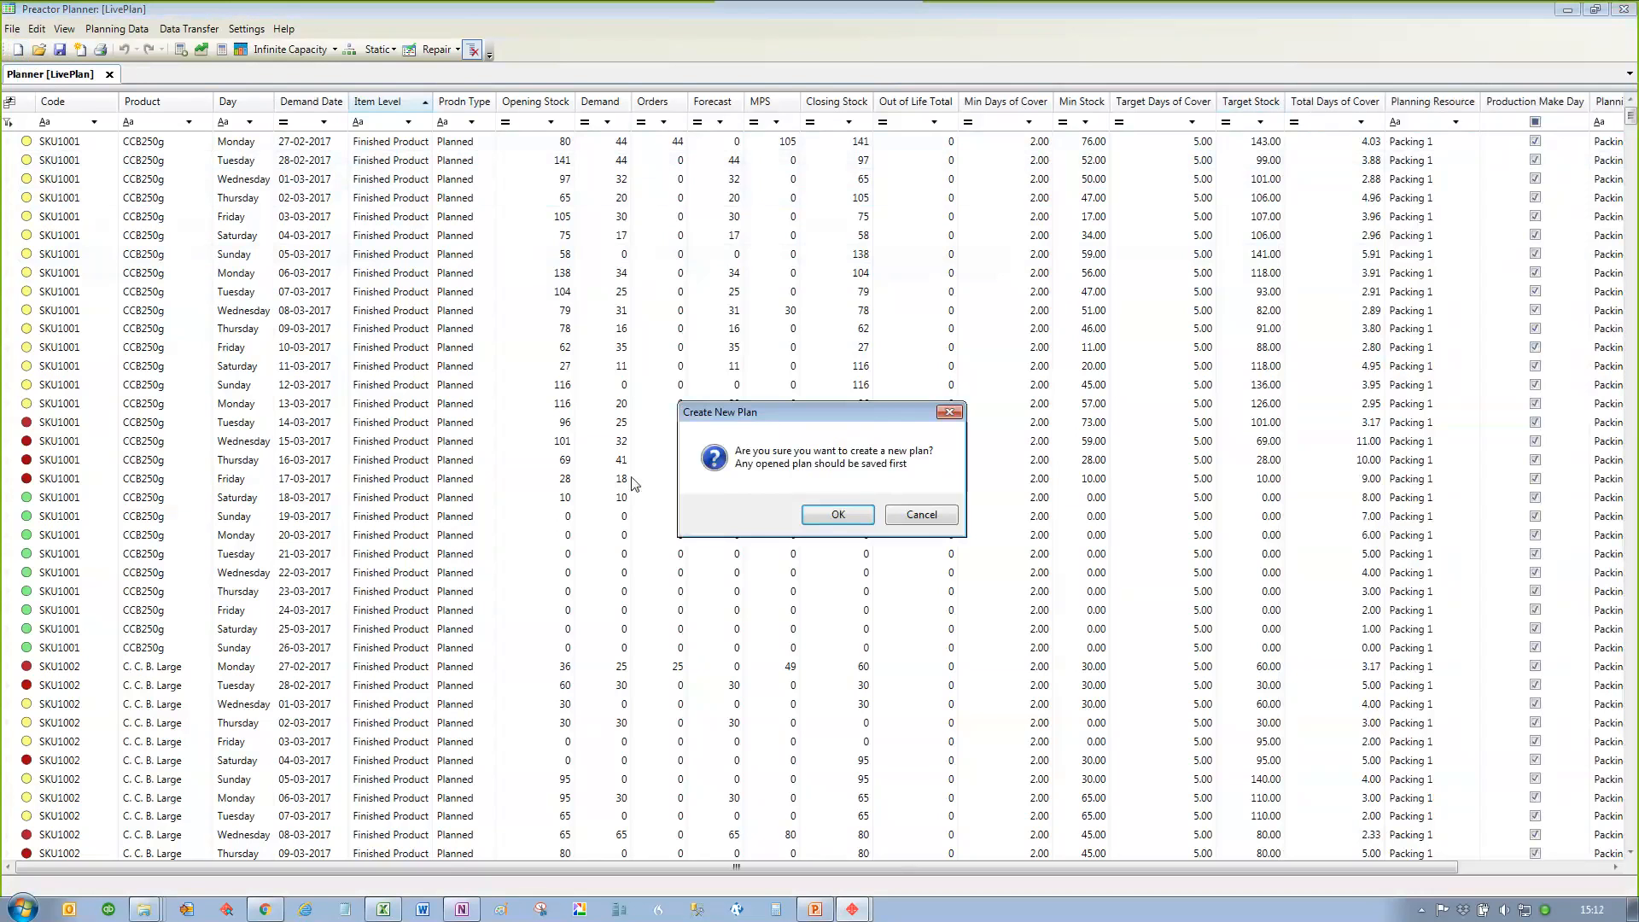
click(838, 515)
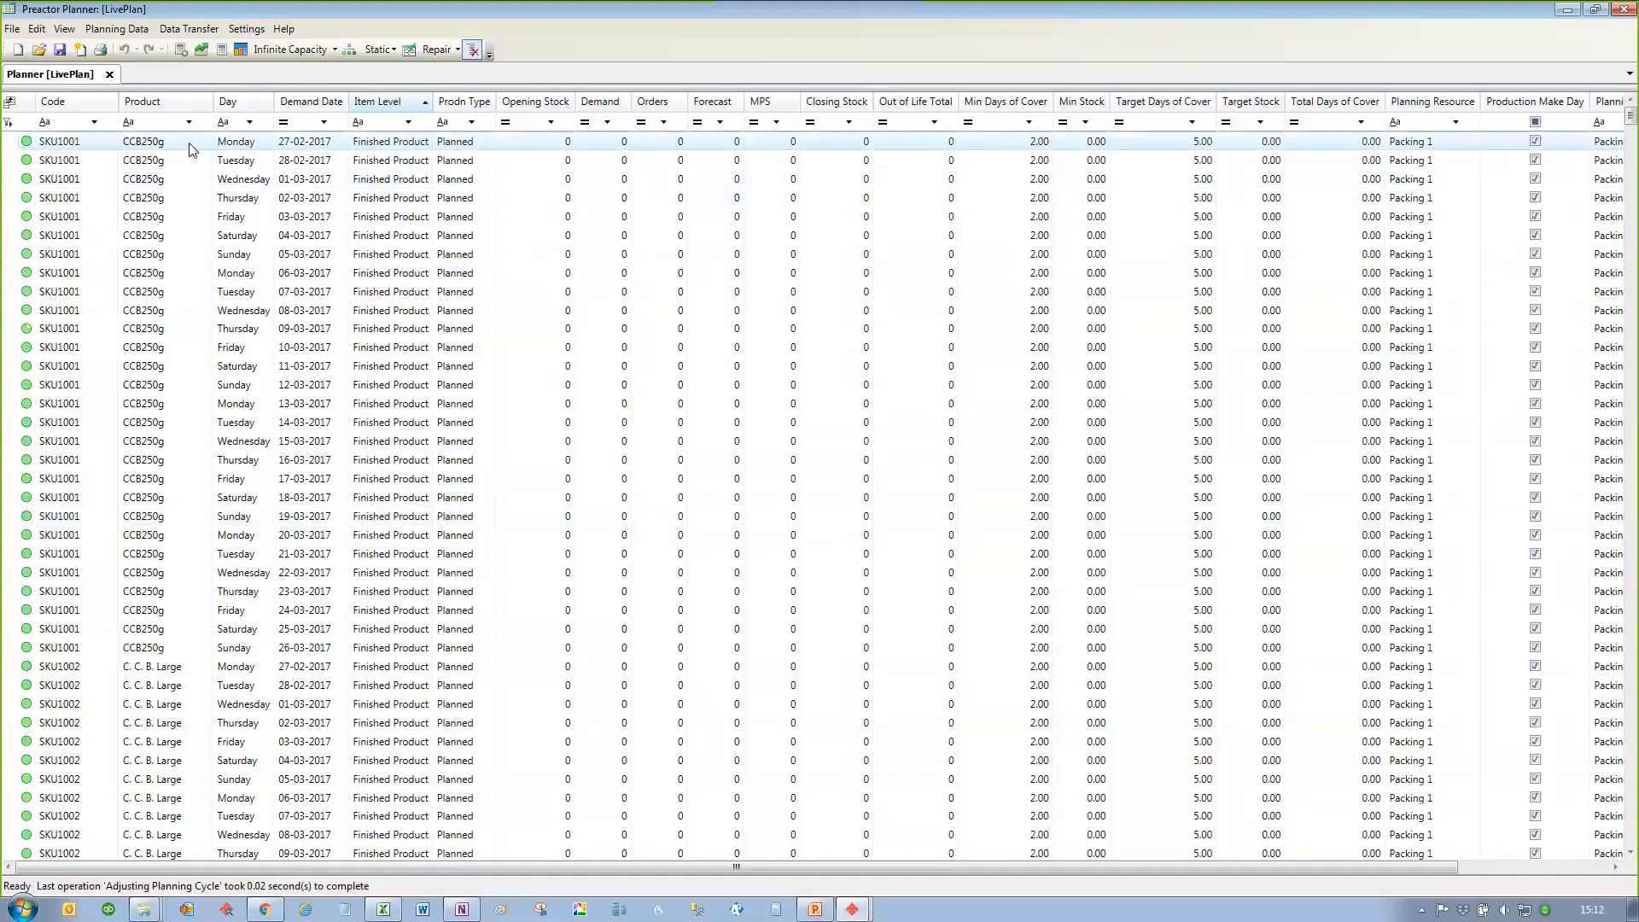
Step: Calculate the new plan's stock levels and its production
click(198, 54)
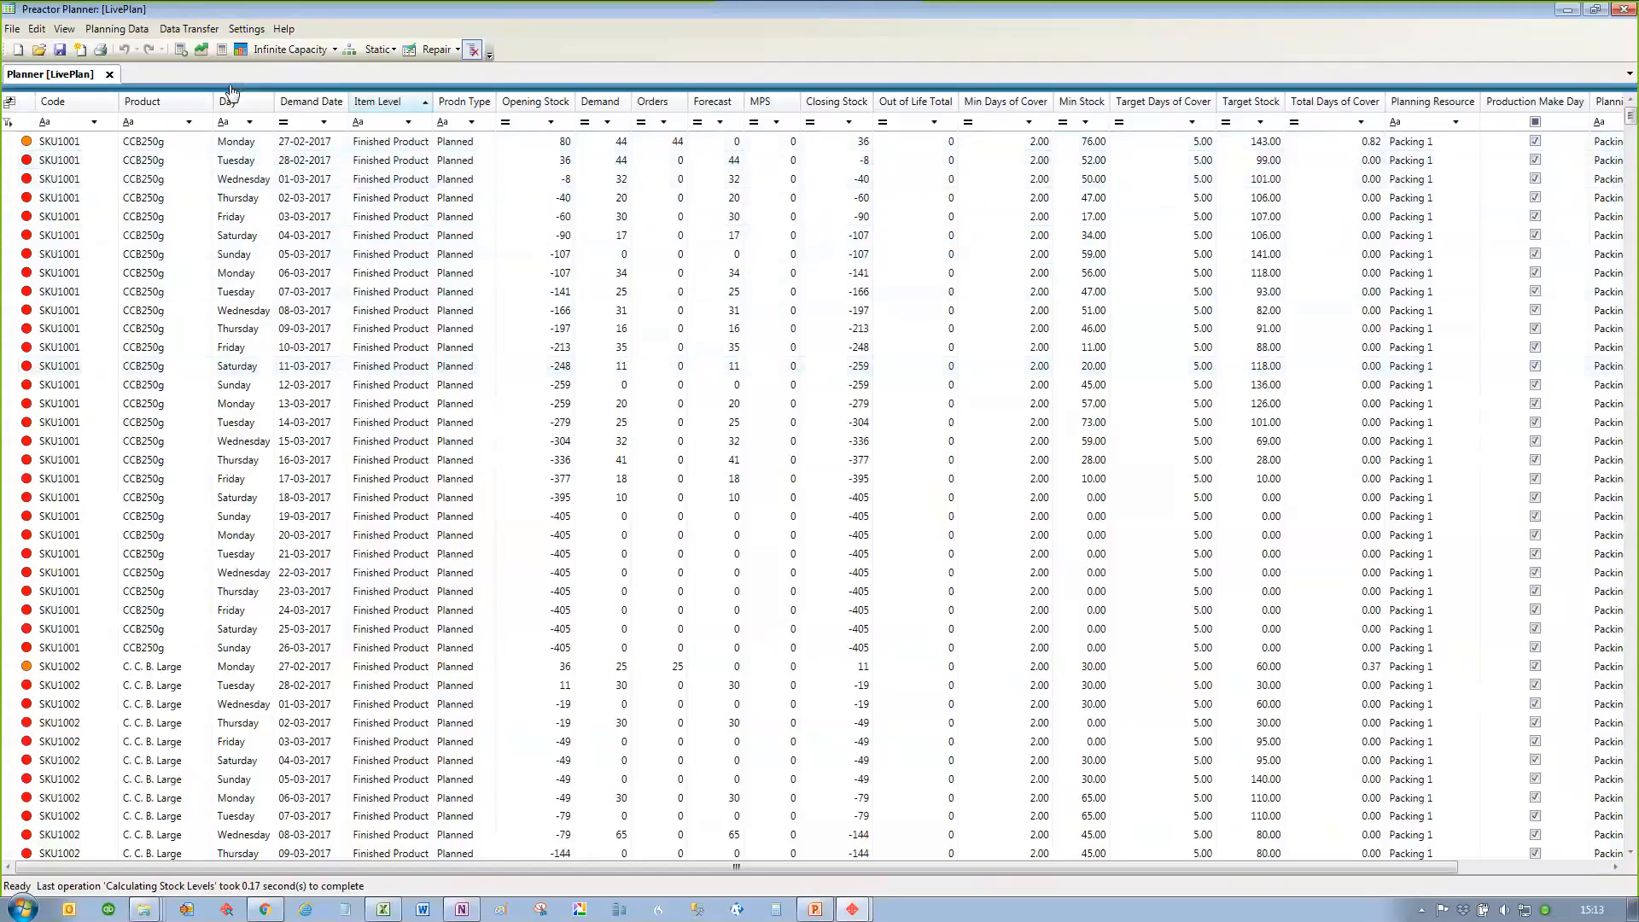
click(218, 55)
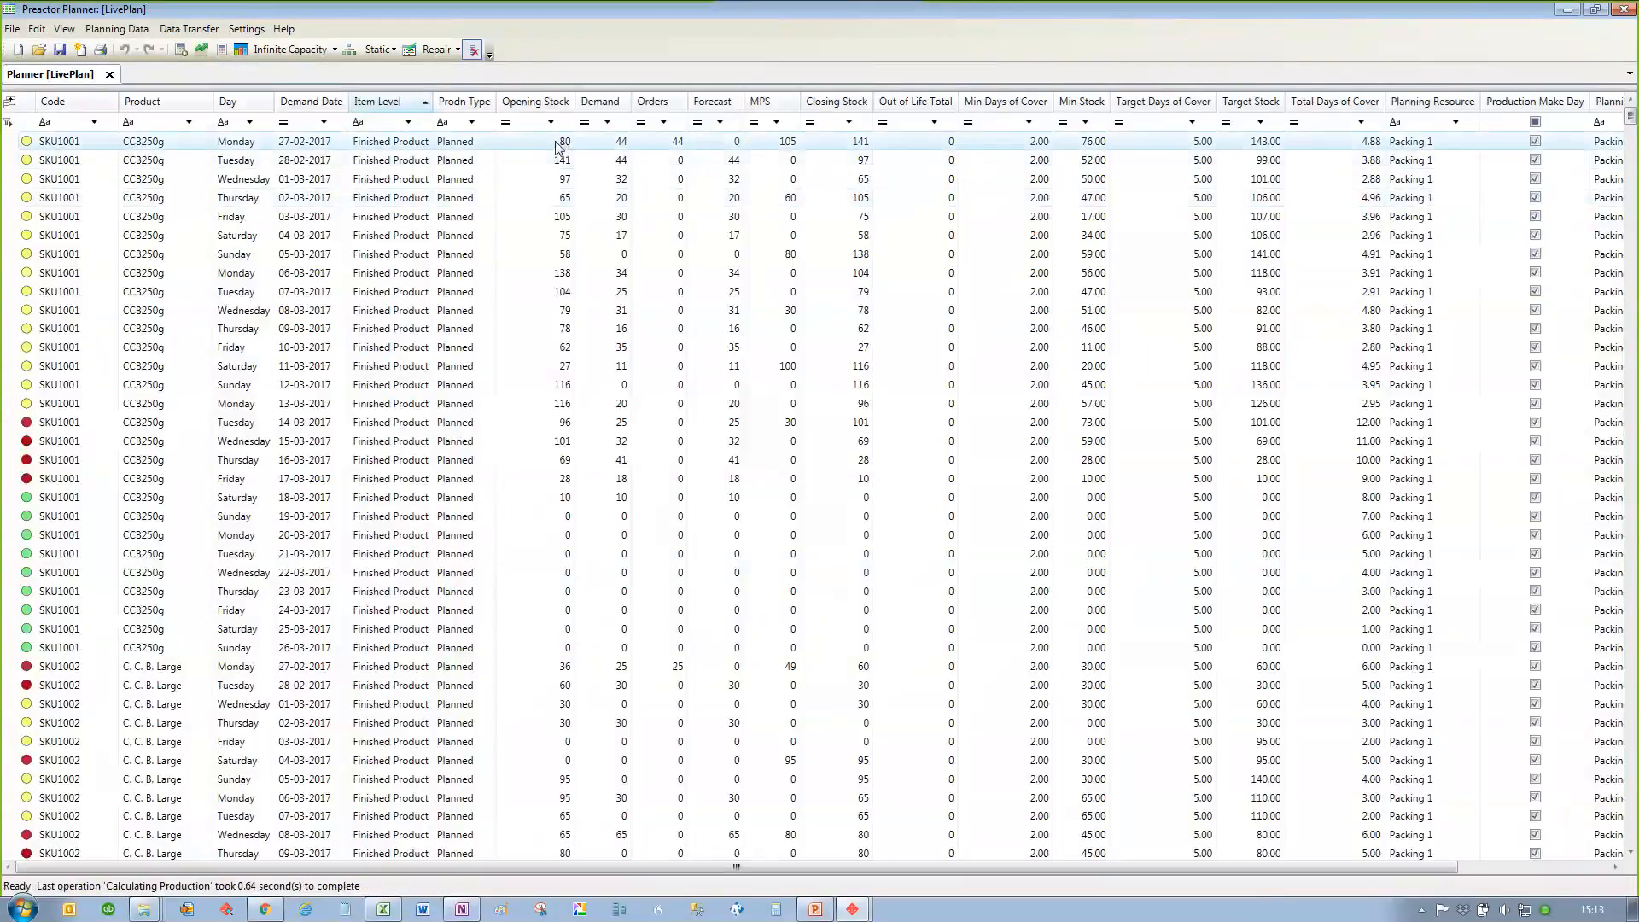
Step: Show the stock profile chart for SKU1001 and dock it above the planner grid
click(782, 159)
right_click(535, 149)
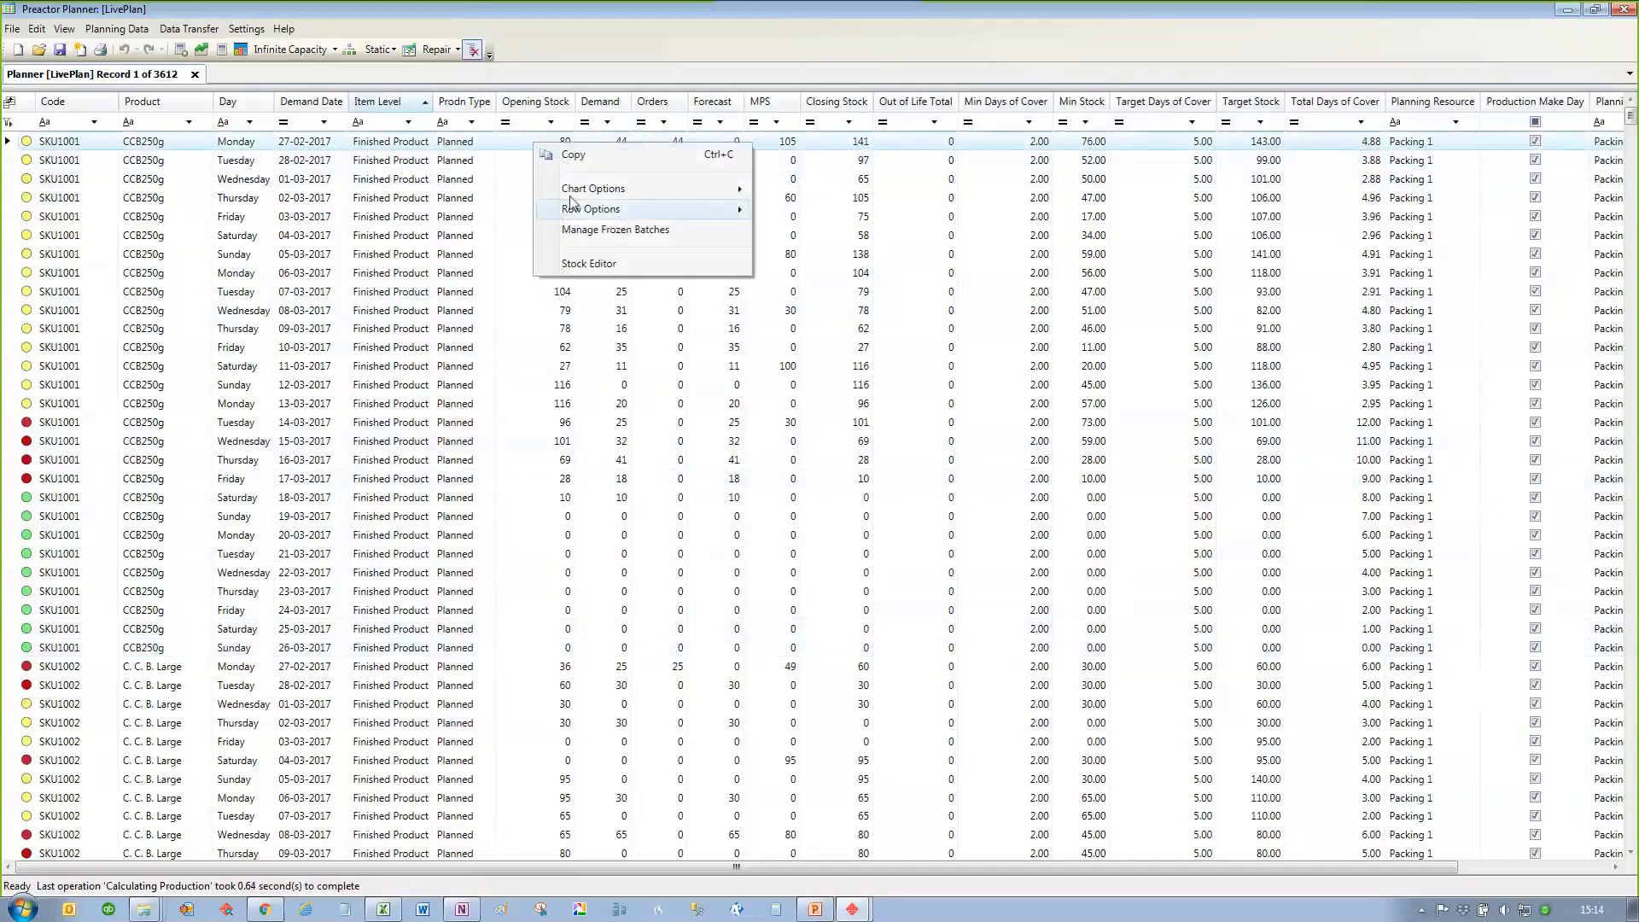
mouse_move(585, 195)
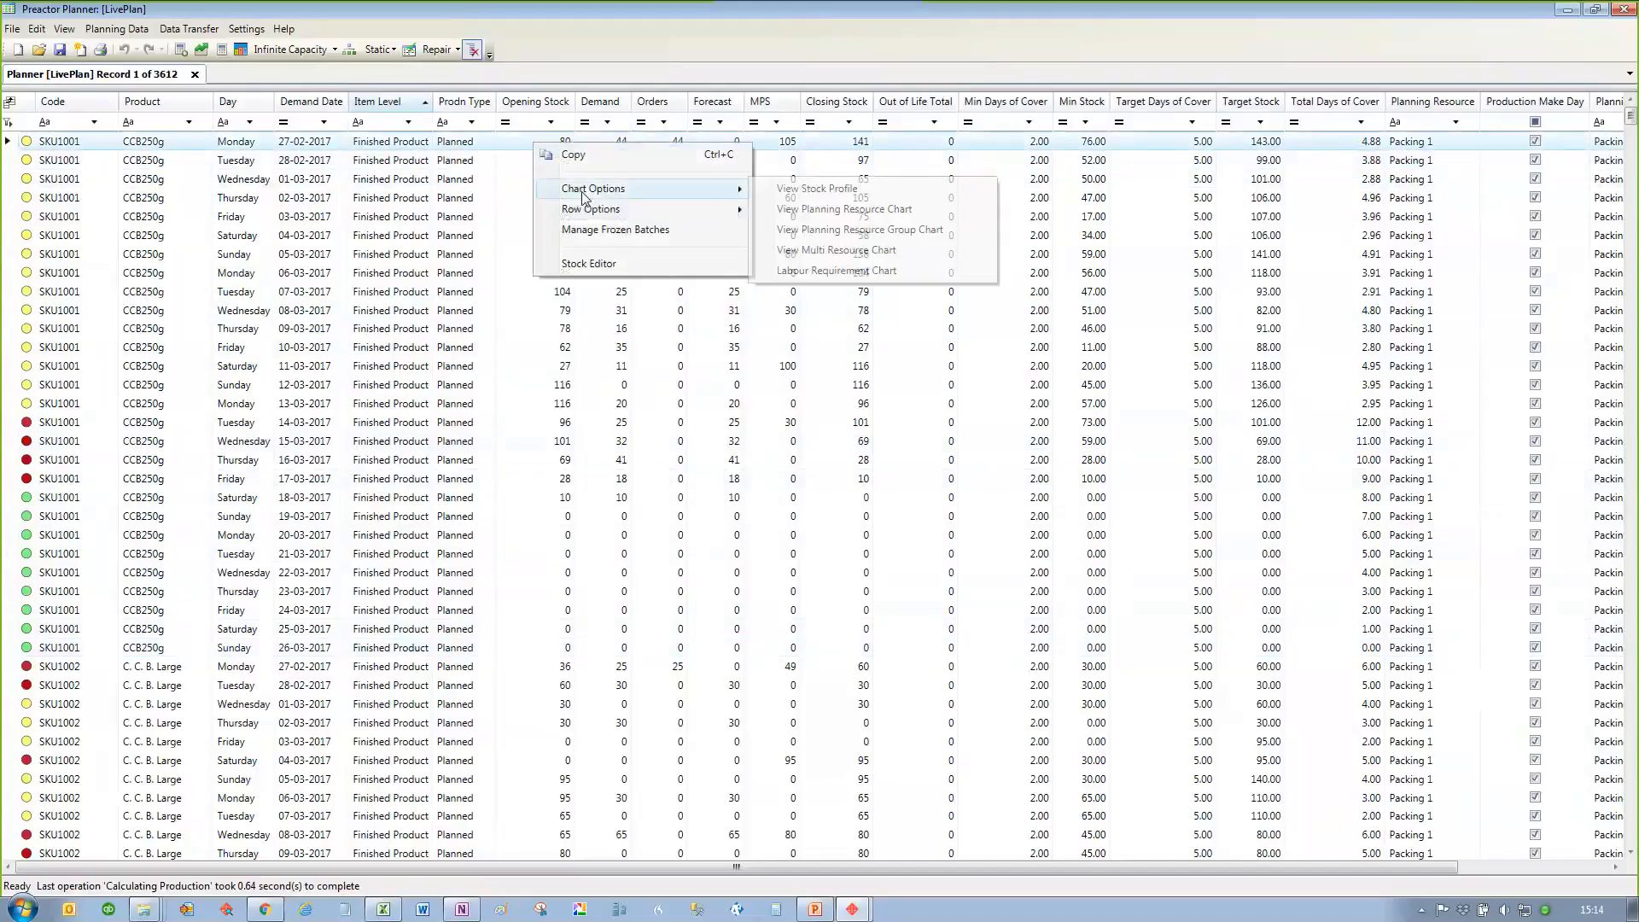
click(800, 190)
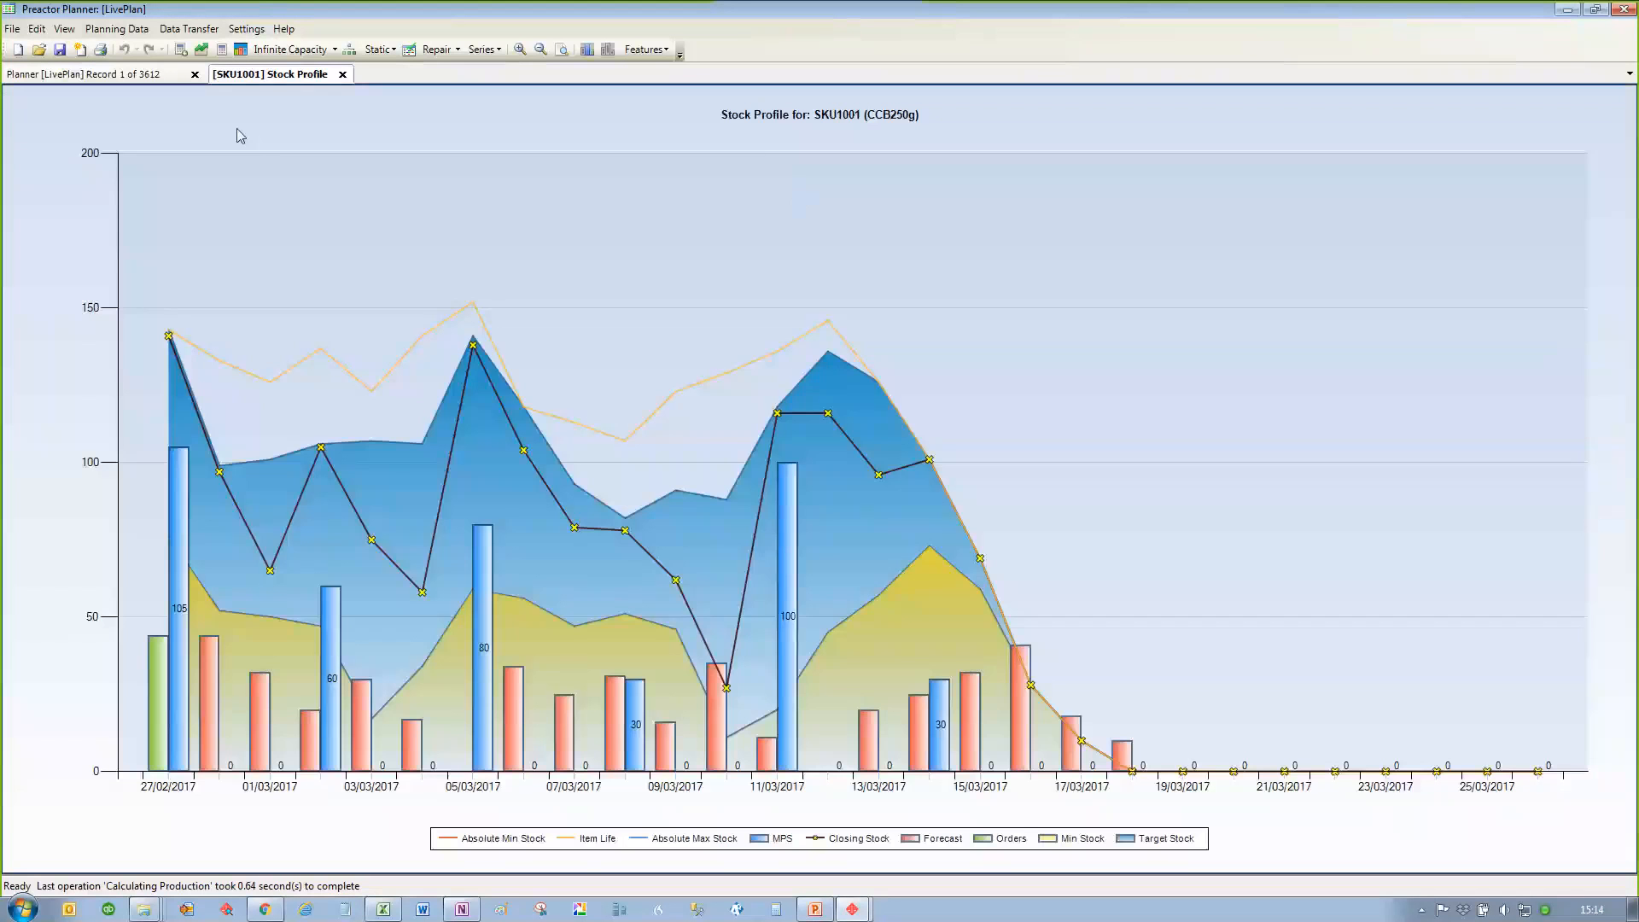
drag(270, 81, 272, 93)
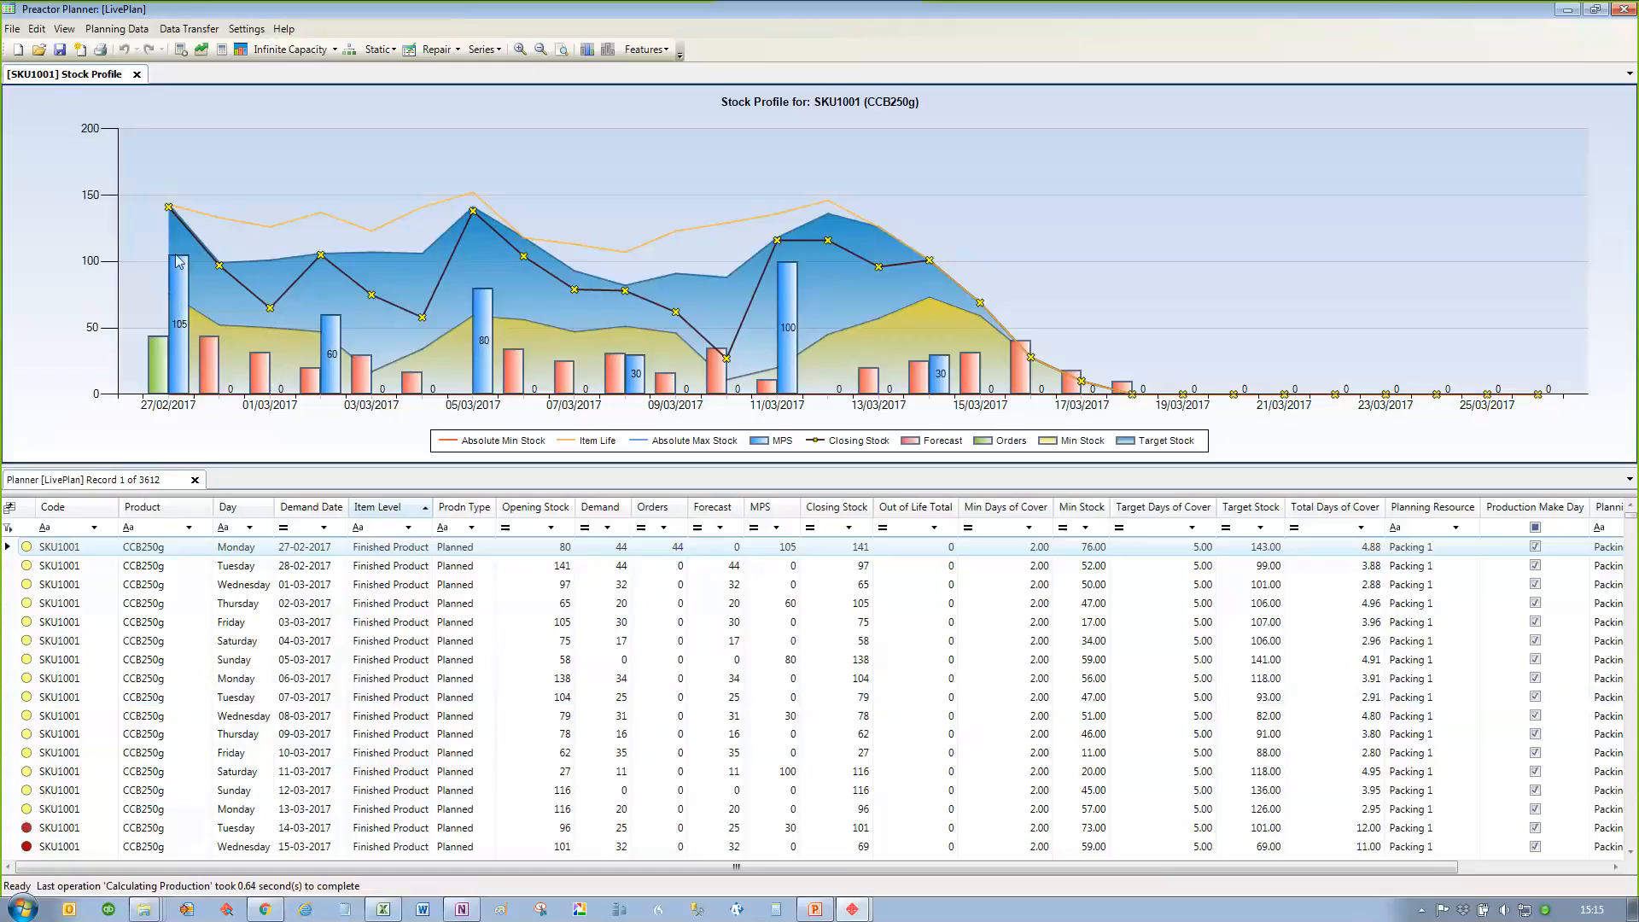
Step: Reduce the SKU1001 MPS bar for 27/02/2017 to 70 on the stock profile chart
mouse_move(177, 280)
drag(180, 257, 171, 301)
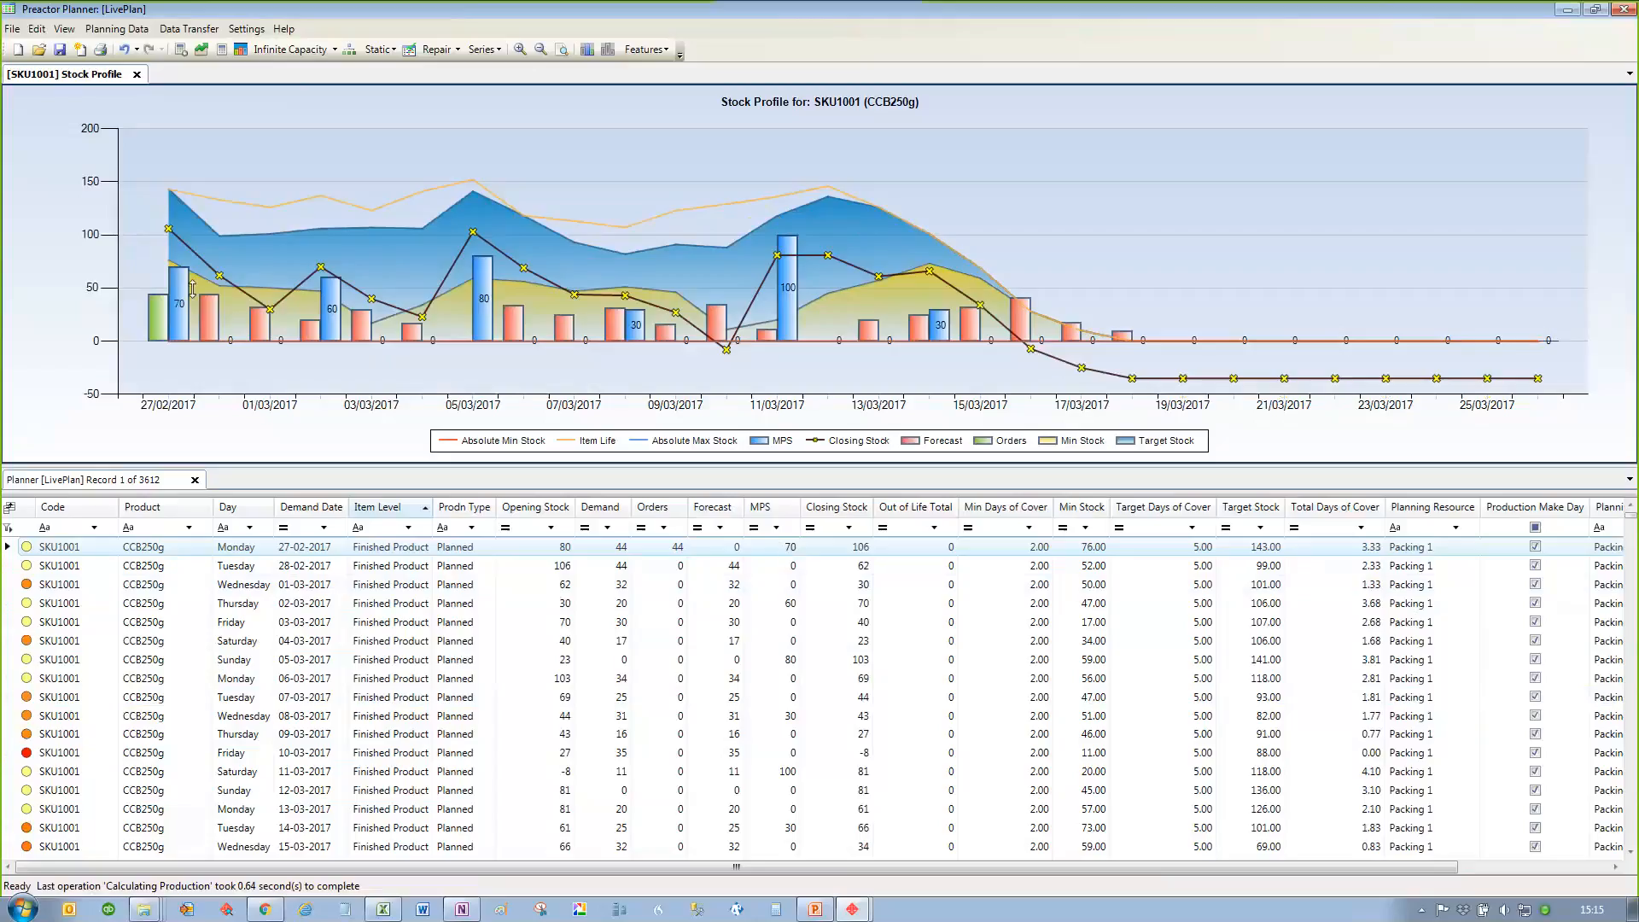
Step: Set the 27-02-2017 MPS for SKU1001 to 85 in the planner grid and reduce its chart bar to 55
click(779, 549)
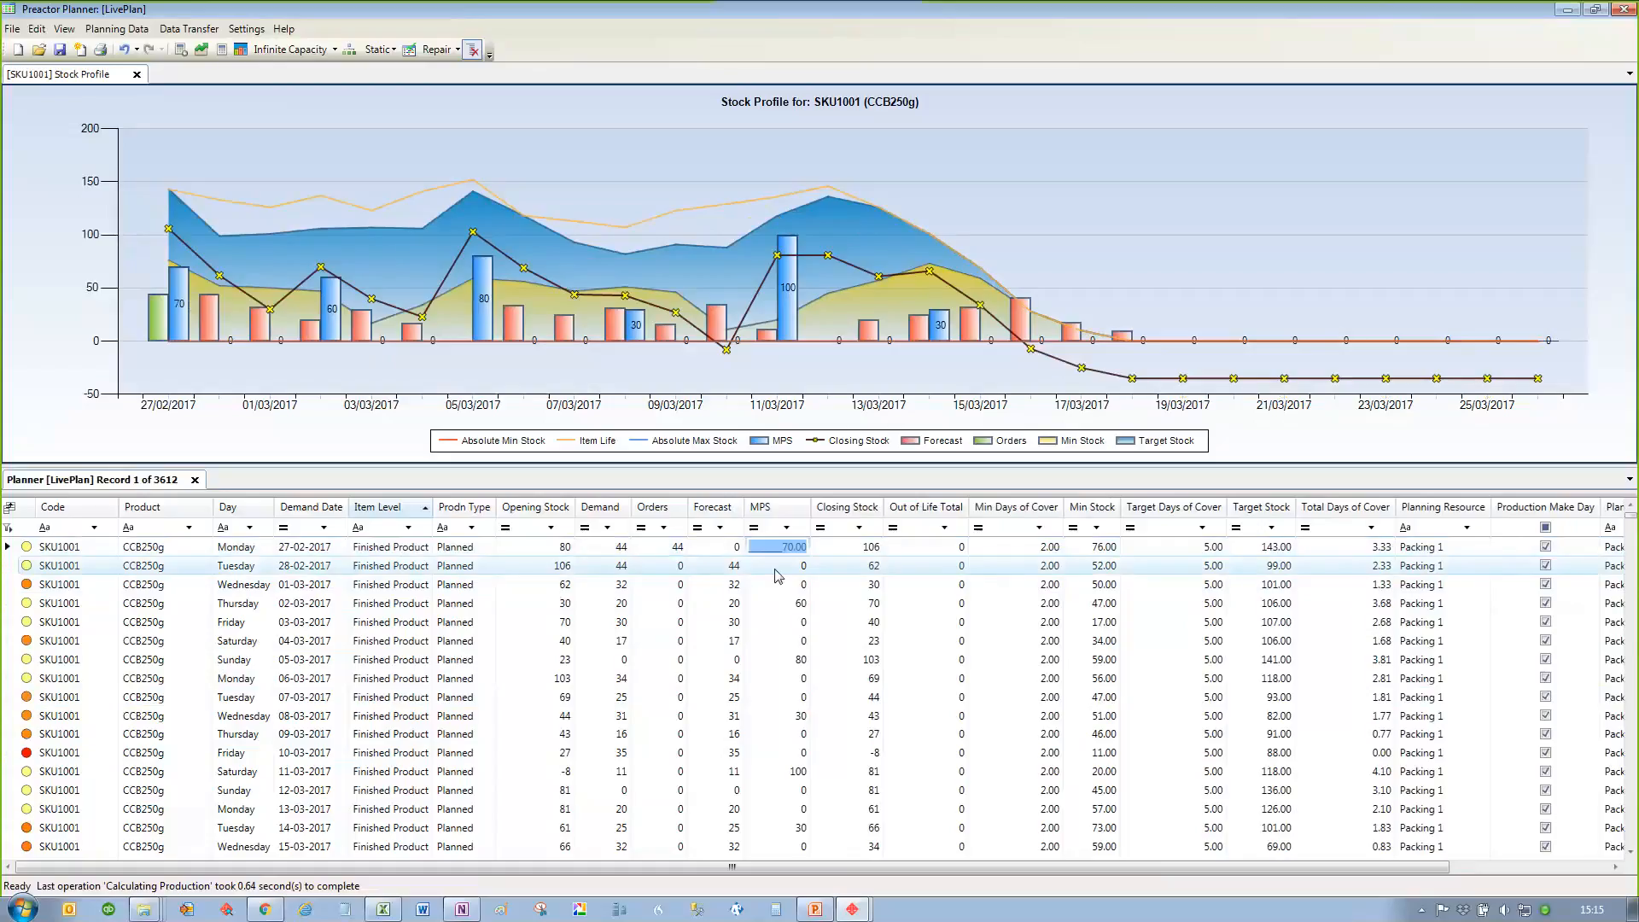
text(85)
click(776, 567)
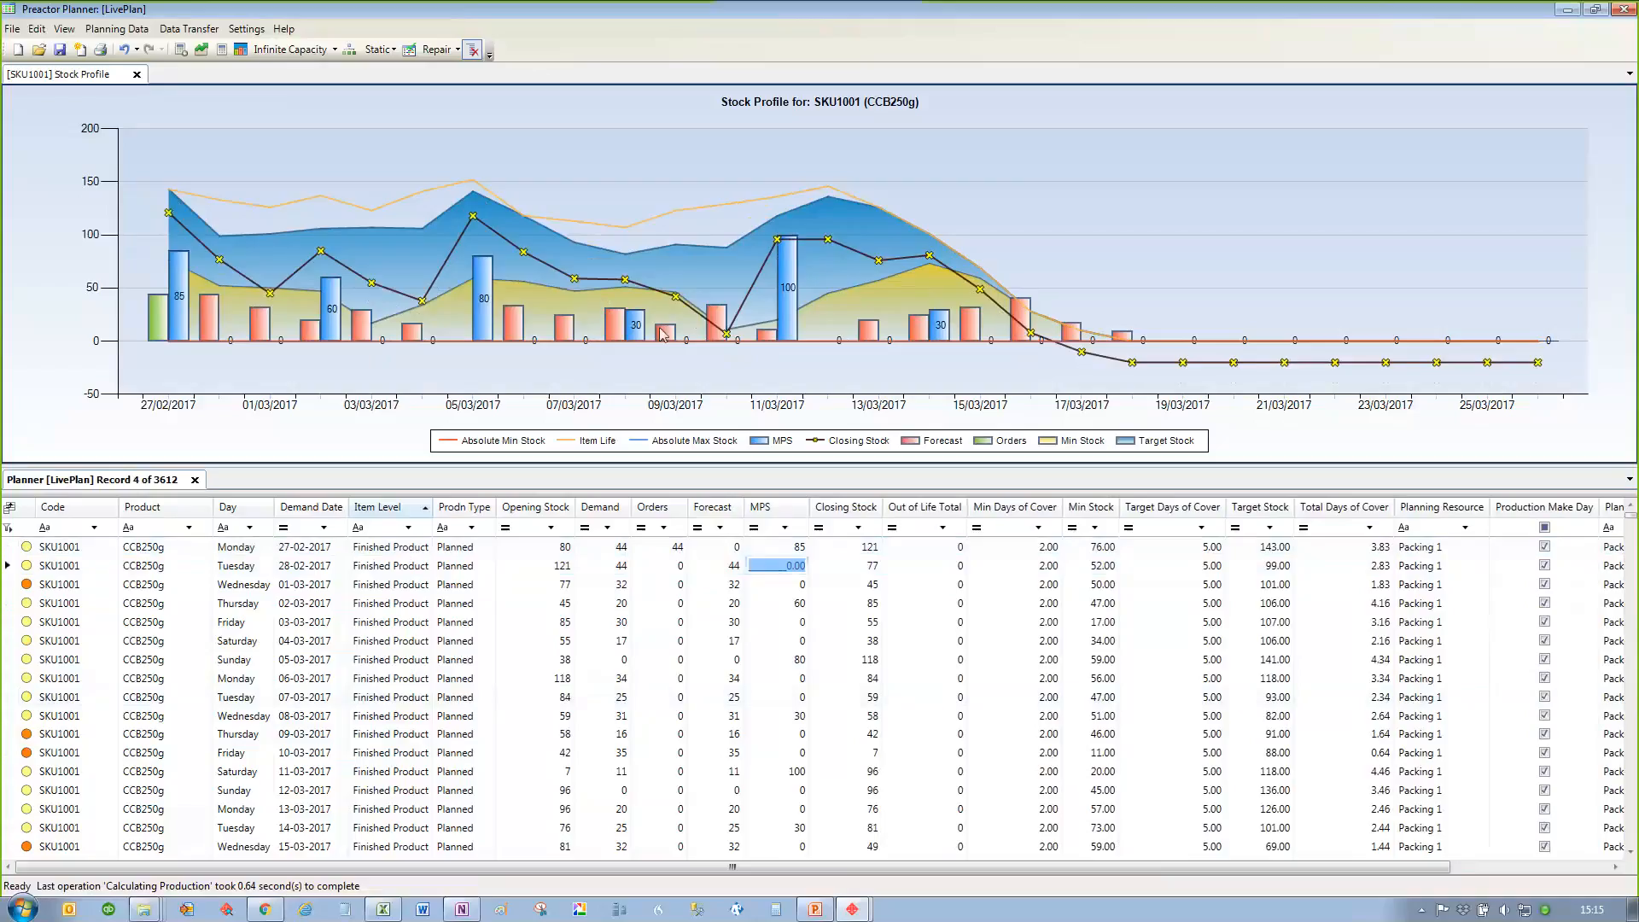
drag(183, 267, 182, 295)
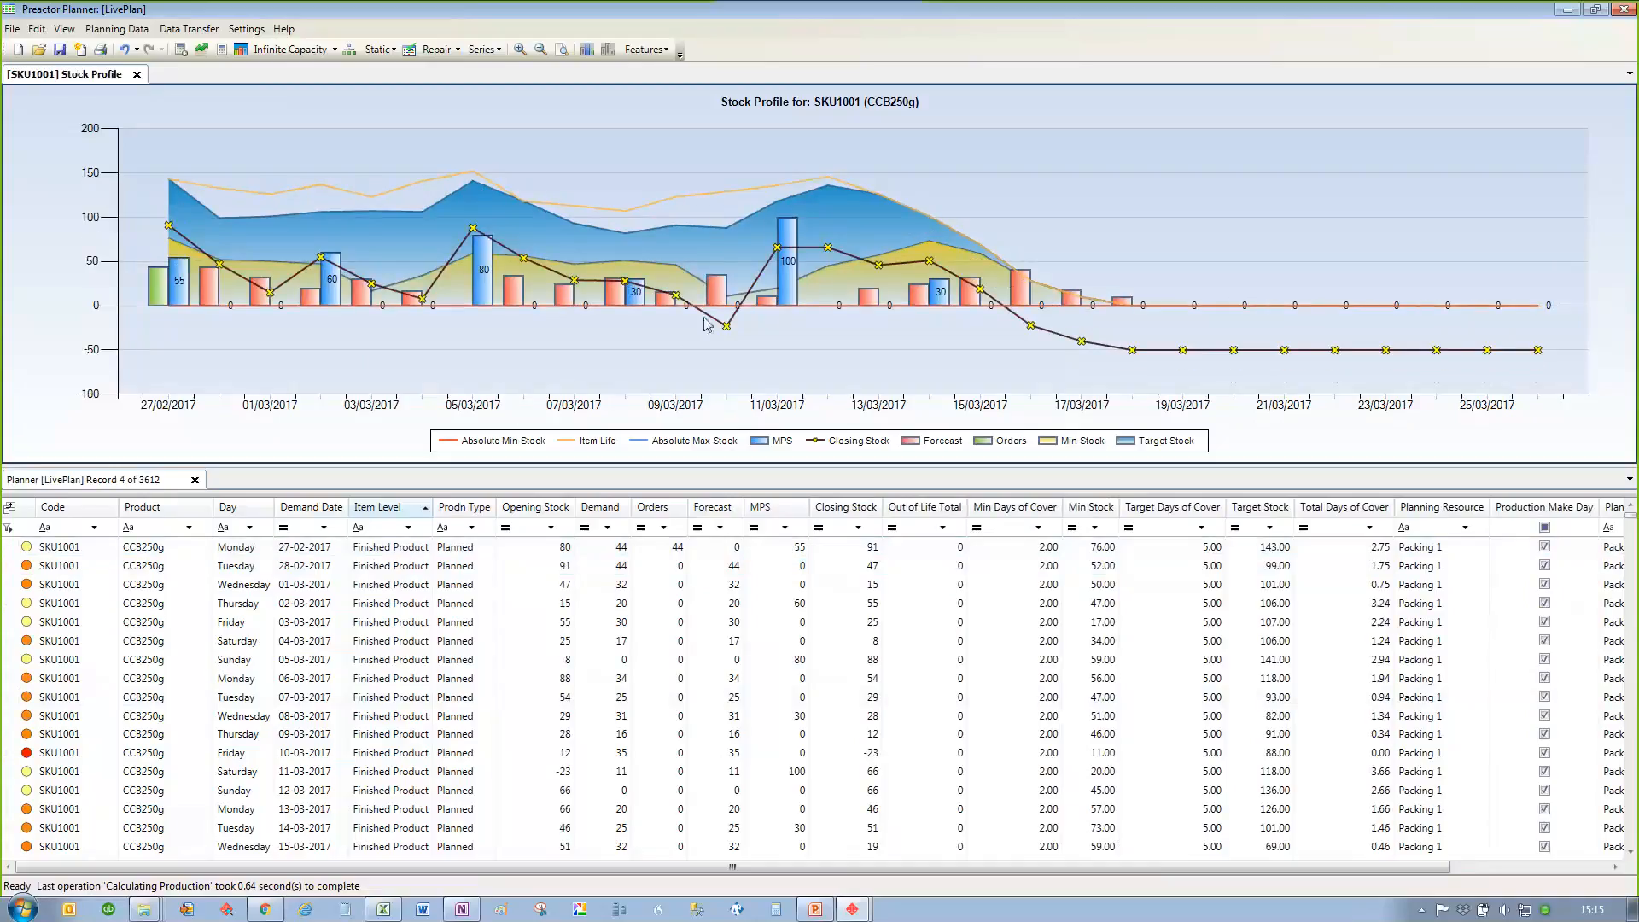
Step: Turn on Auto Update MPS and raise the 27/02/2017 MPS bar to 65
click(179, 52)
drag(180, 259, 179, 245)
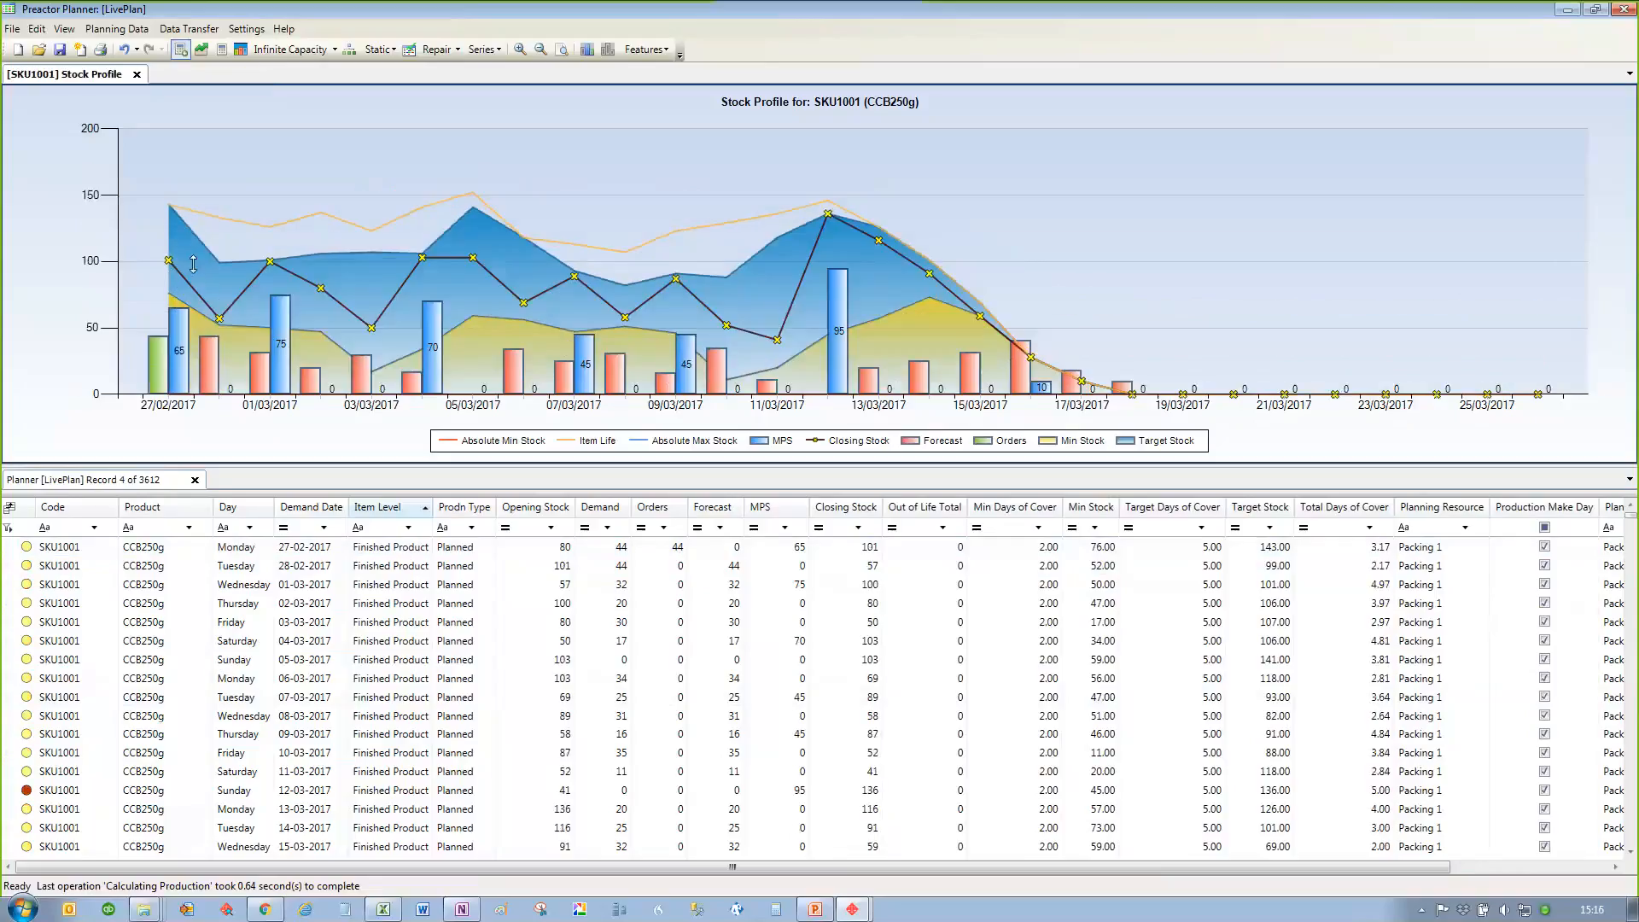
Step: Reduce the SKU1001 MPS bars to 45 on 01/03, 04/03 and 05/03, 30 on 07/03, and 40 on 11/03/2017
drag(291, 317, 288, 358)
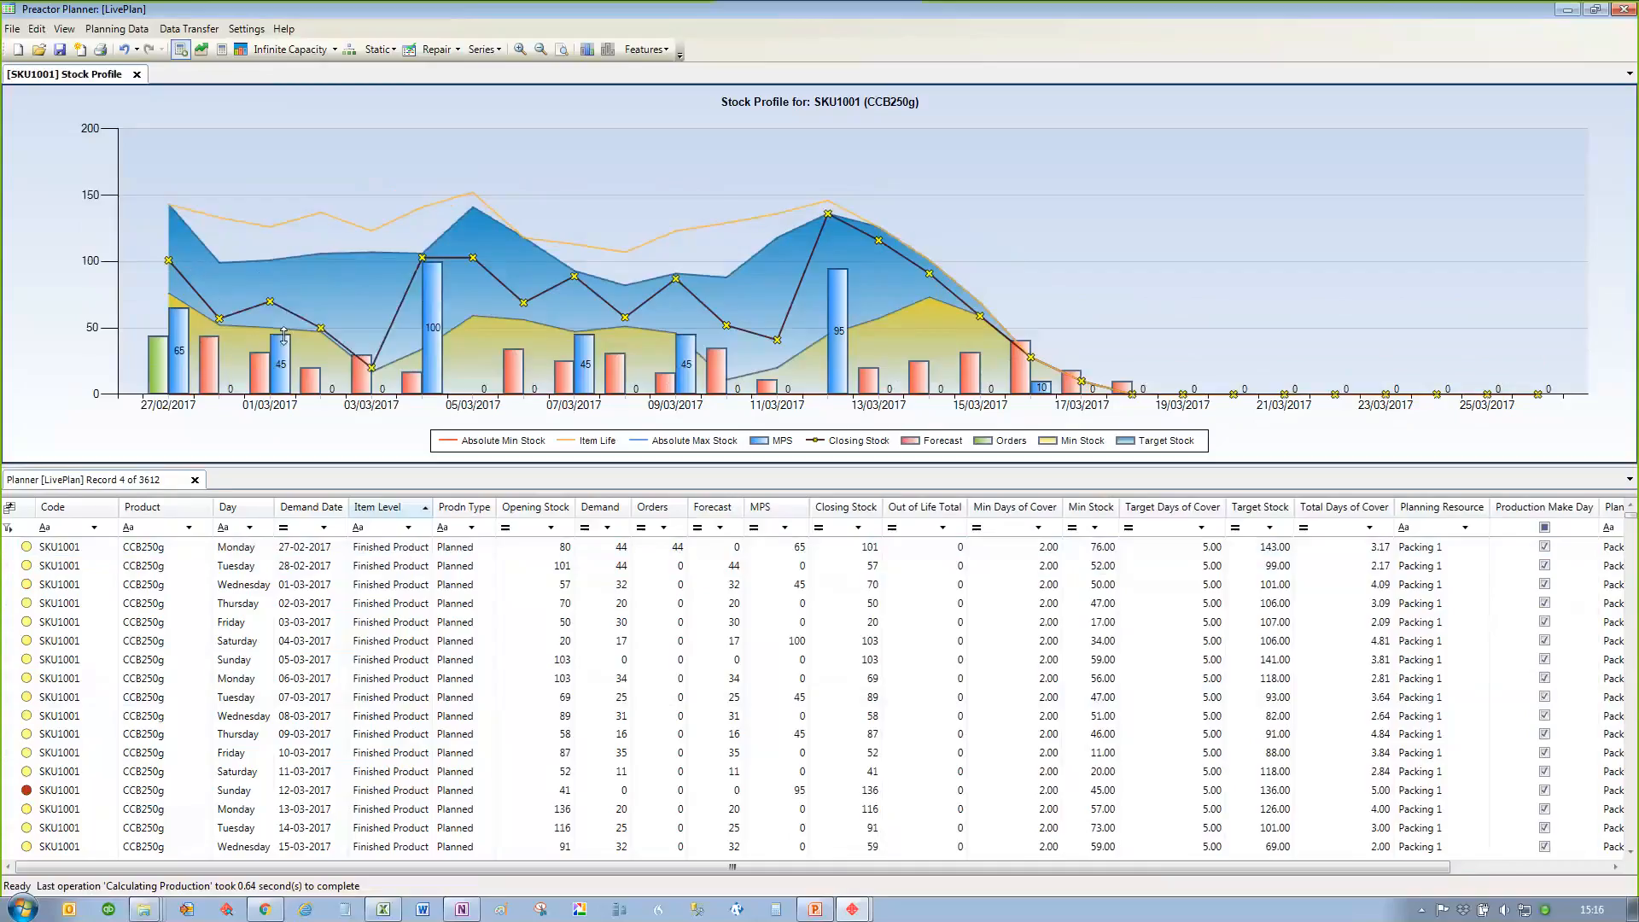
drag(429, 297, 485, 362)
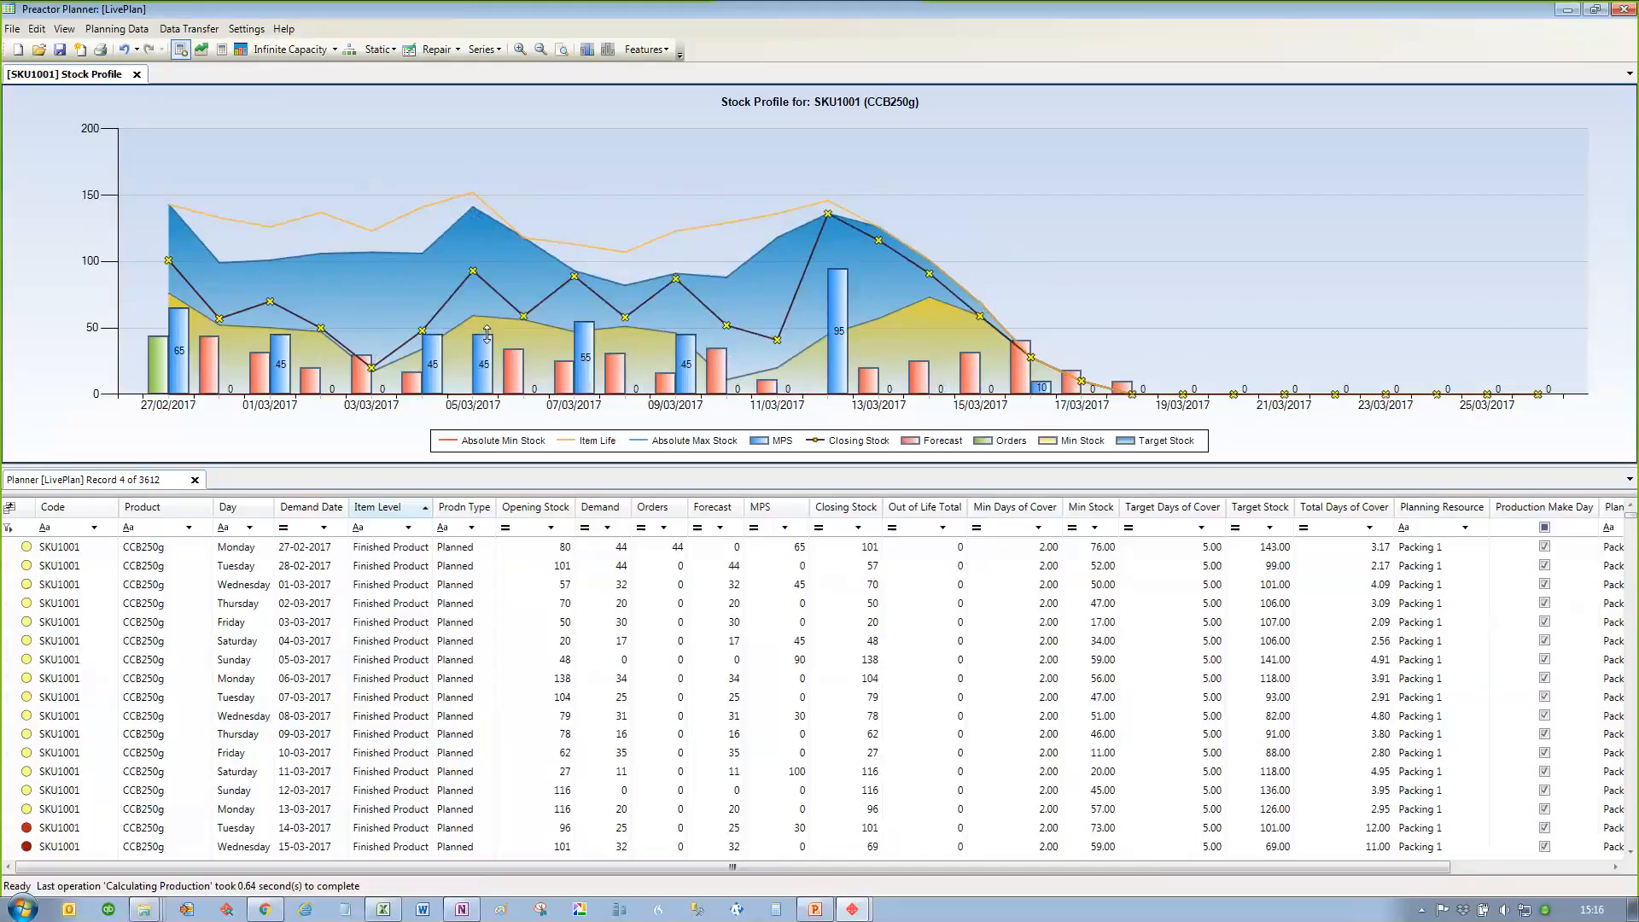
drag(586, 321, 585, 354)
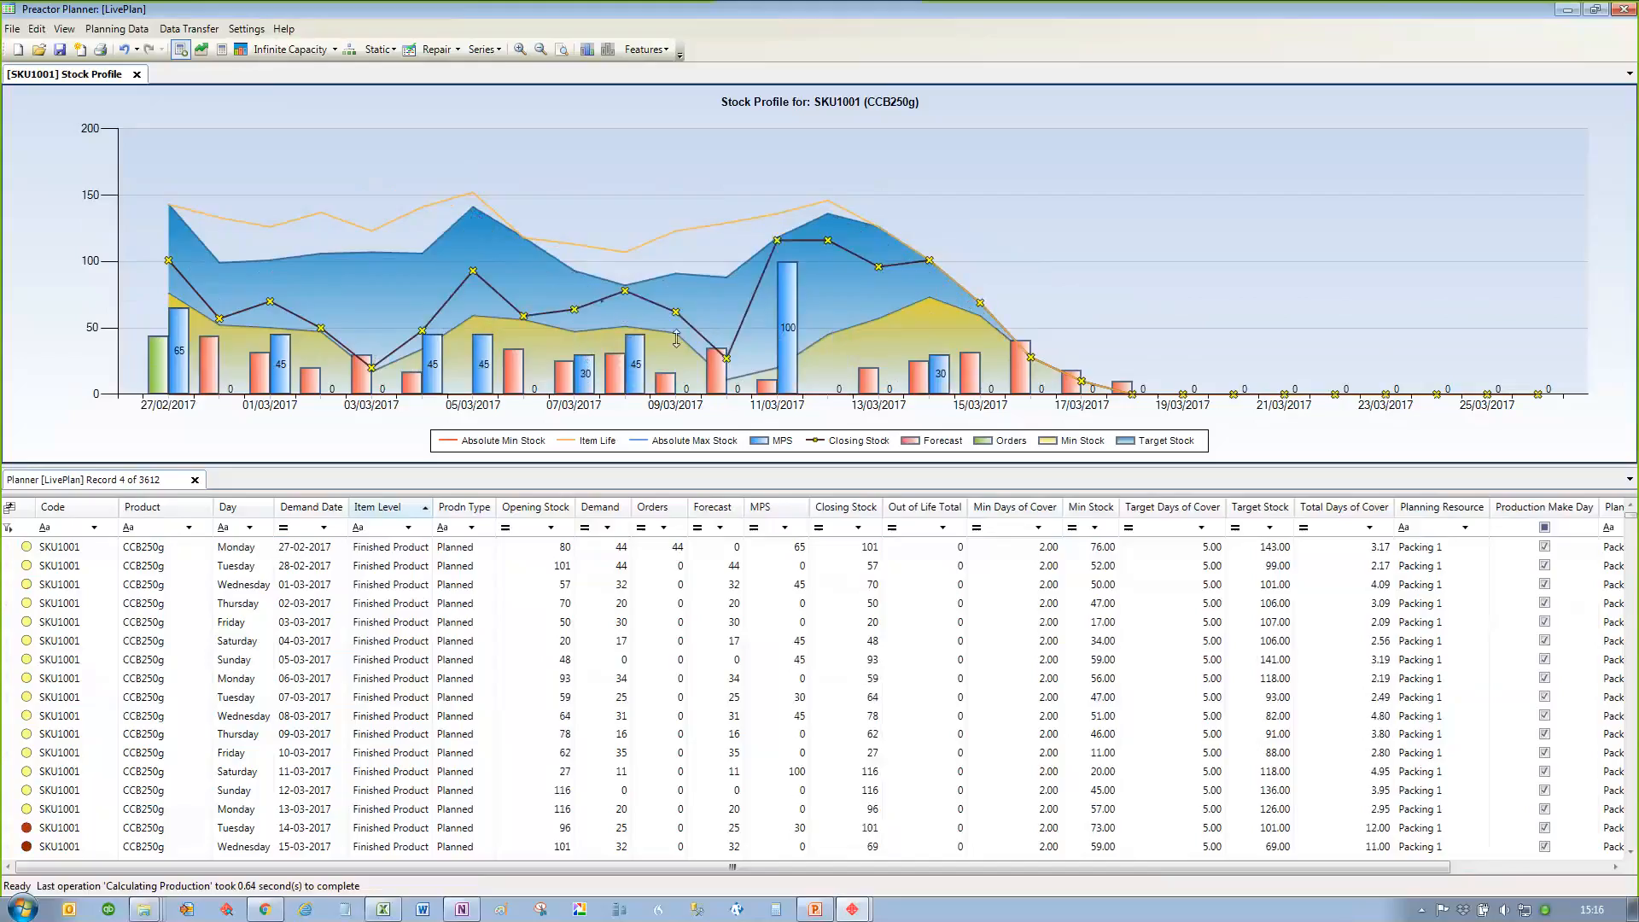
drag(787, 263, 787, 343)
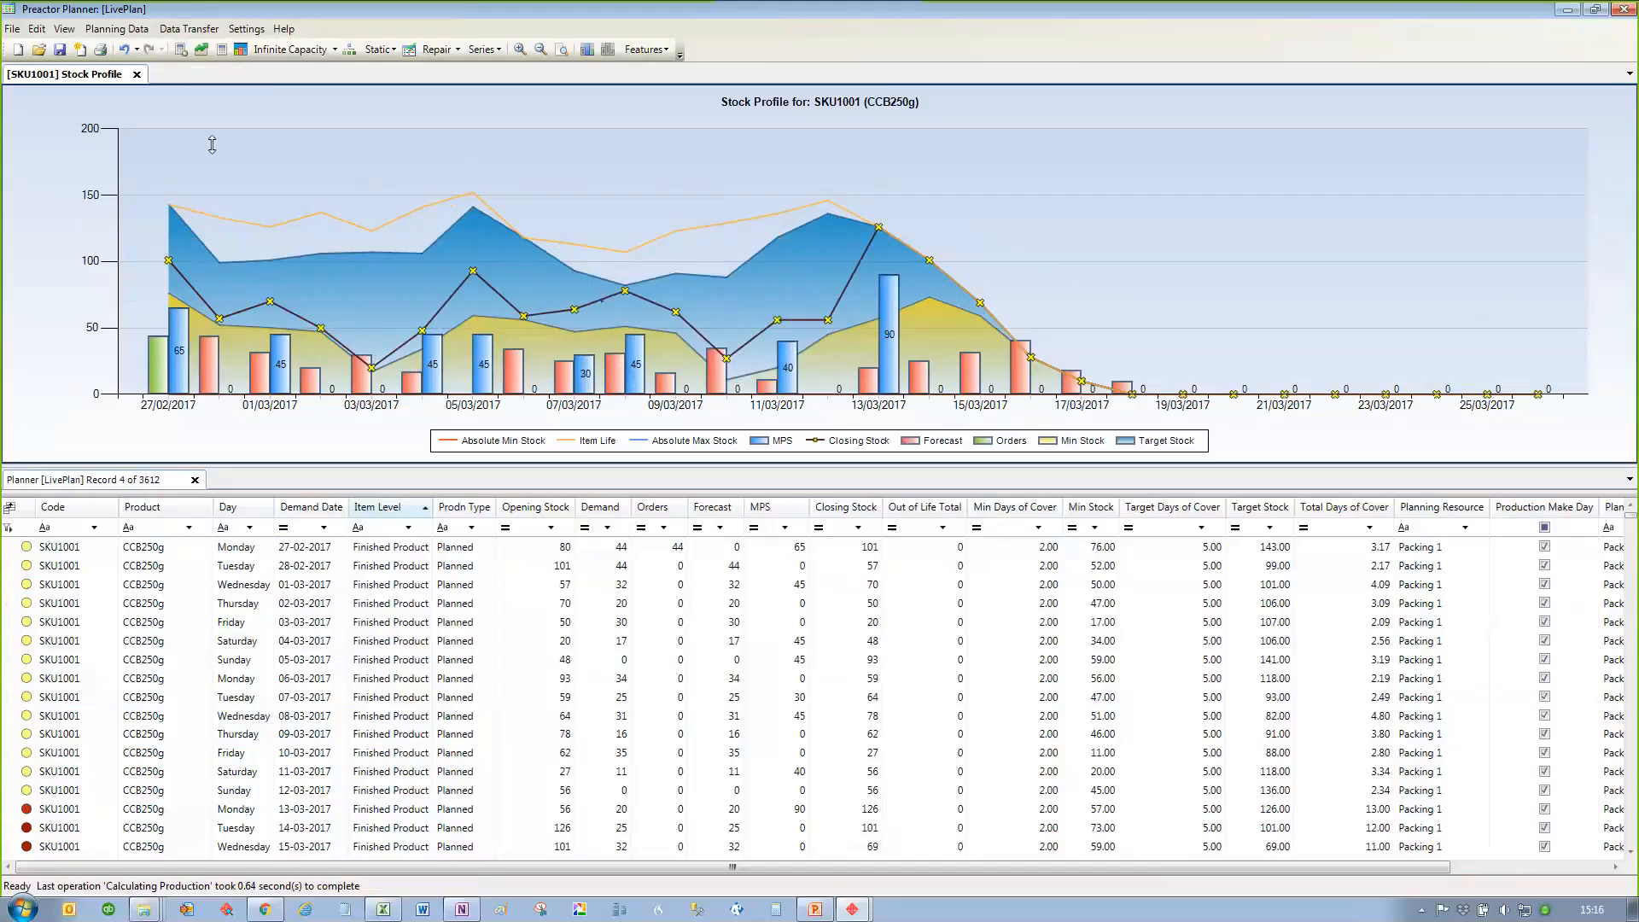
Step: Recalculate the plan's production and close the SKU1001 stock profile chart
click(221, 55)
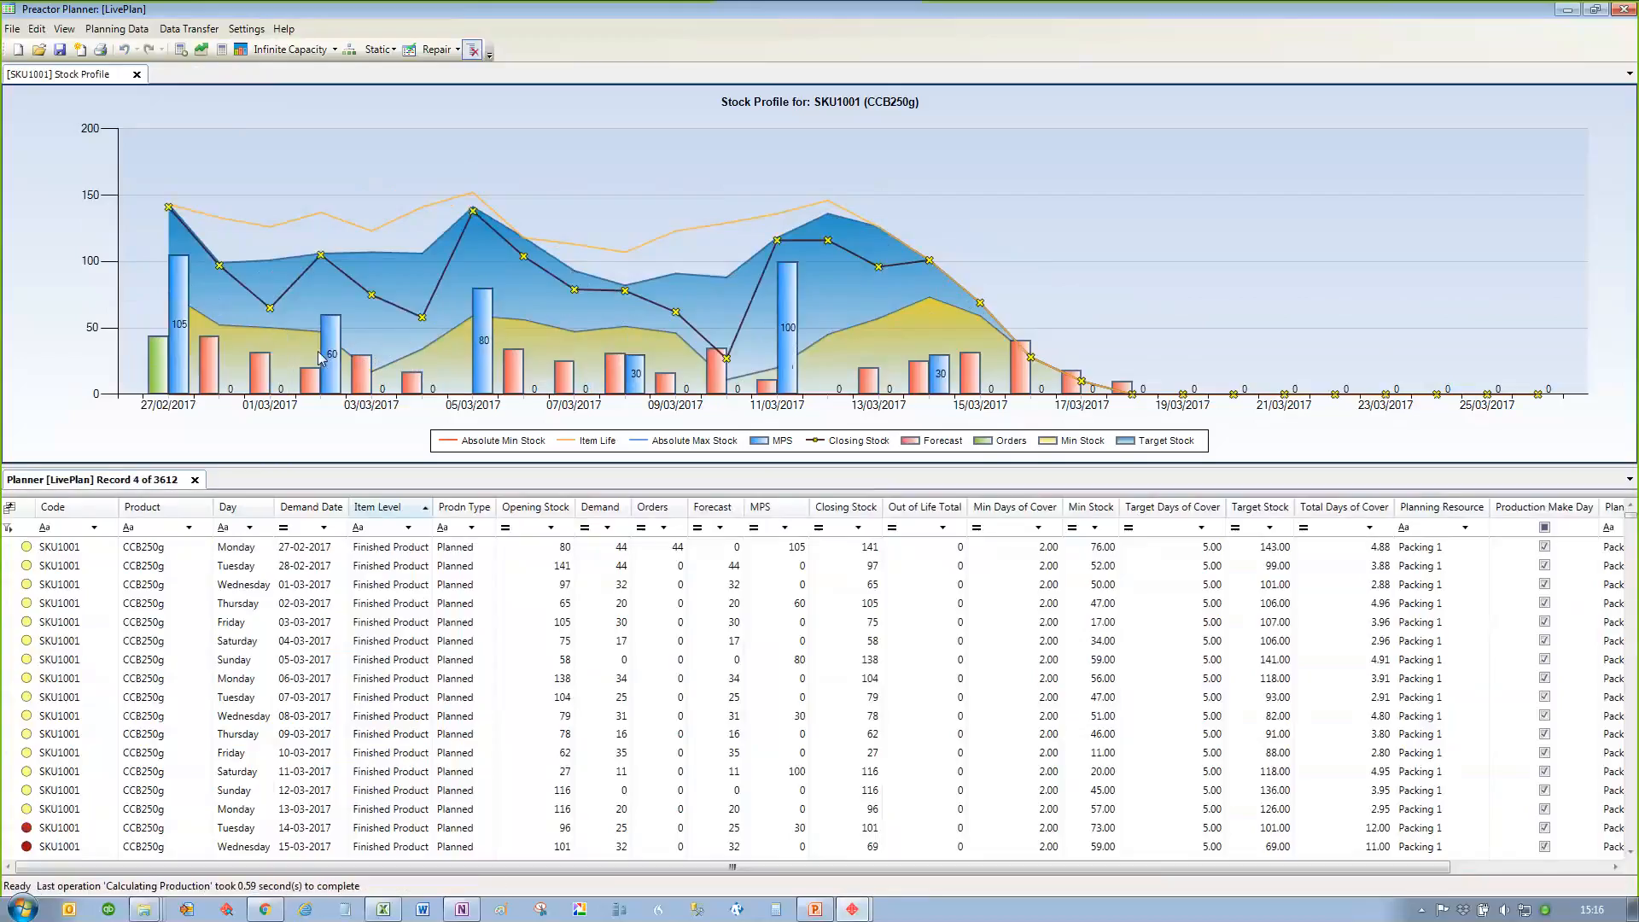
click(136, 75)
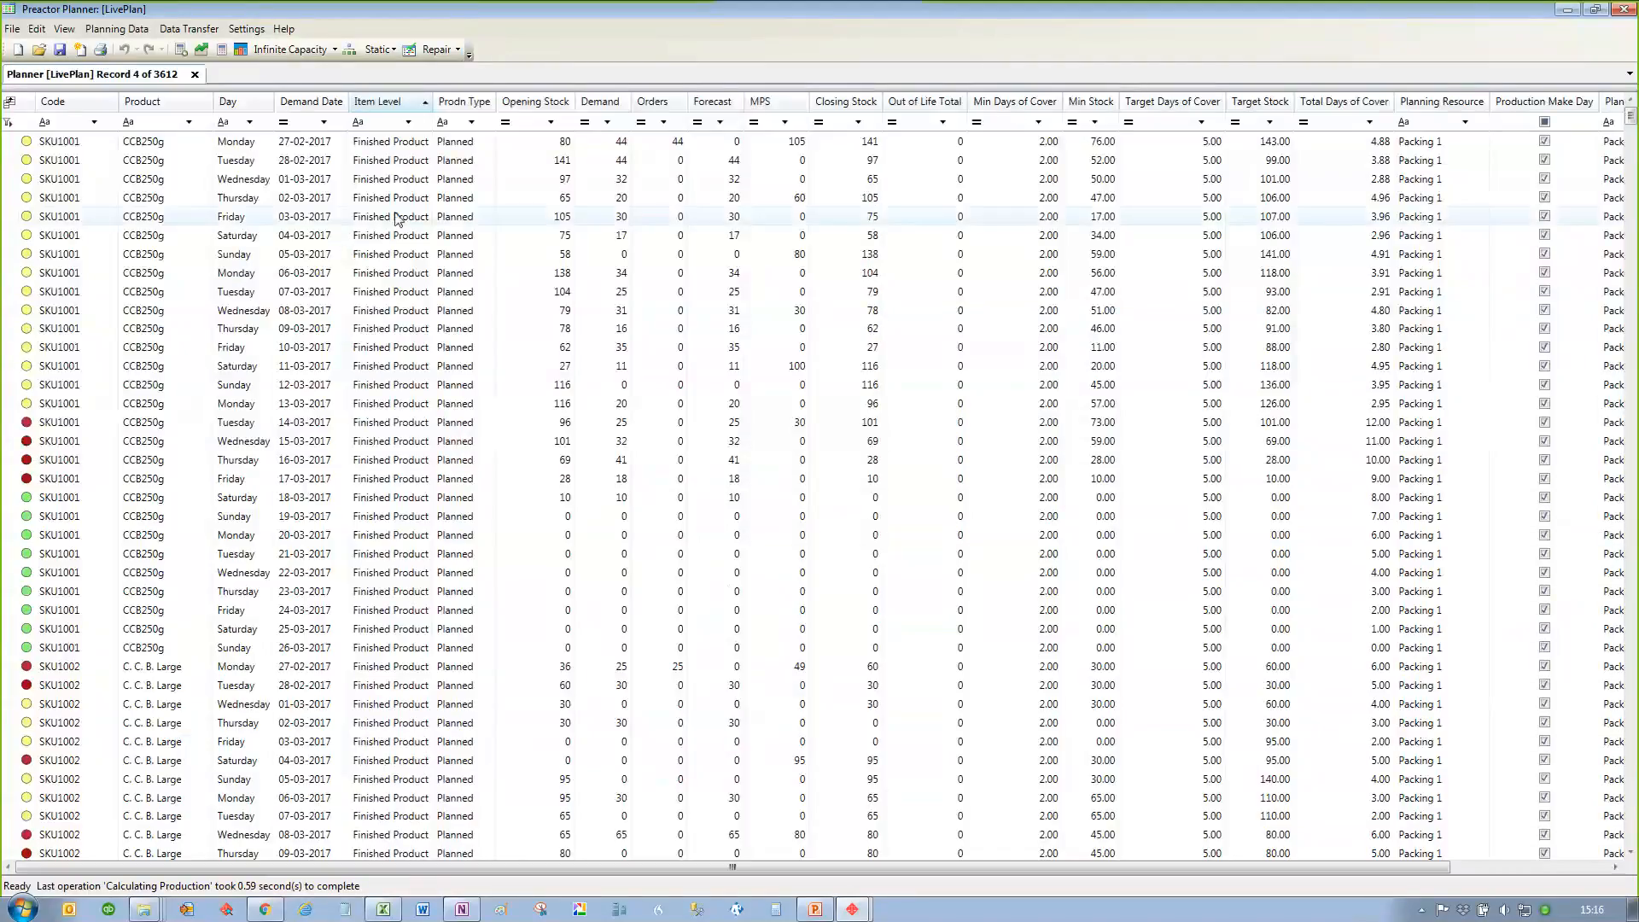
Step: View the planning resource chart of capacity usage for Packing 1 from an SKU1001 row
right_click(270, 177)
mouse_move(461, 218)
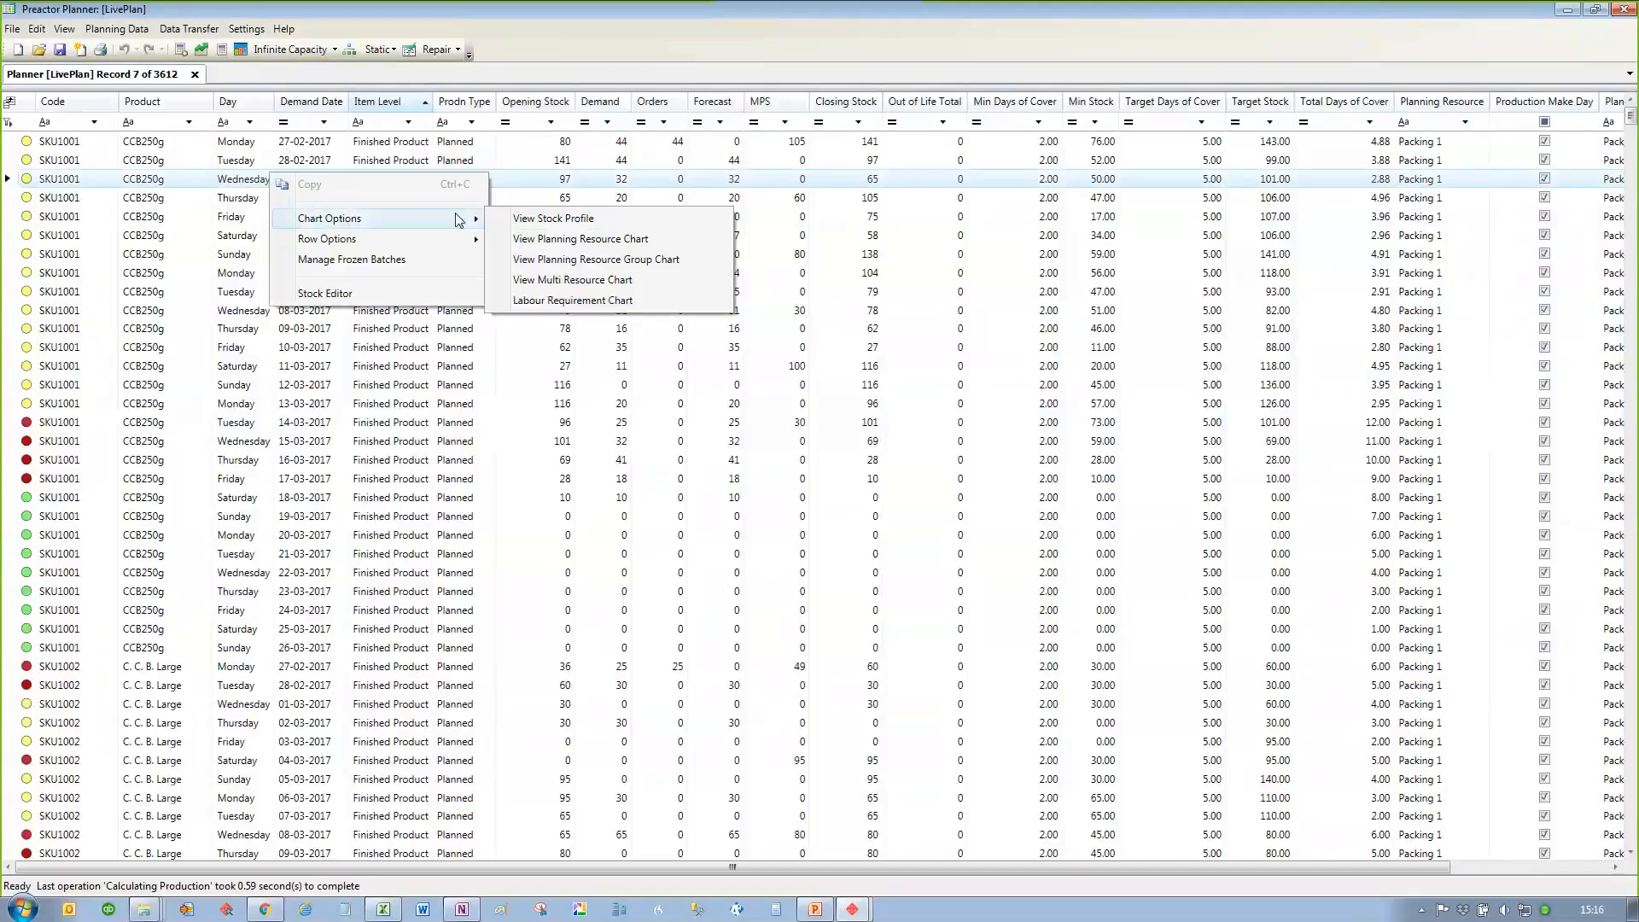
click(554, 240)
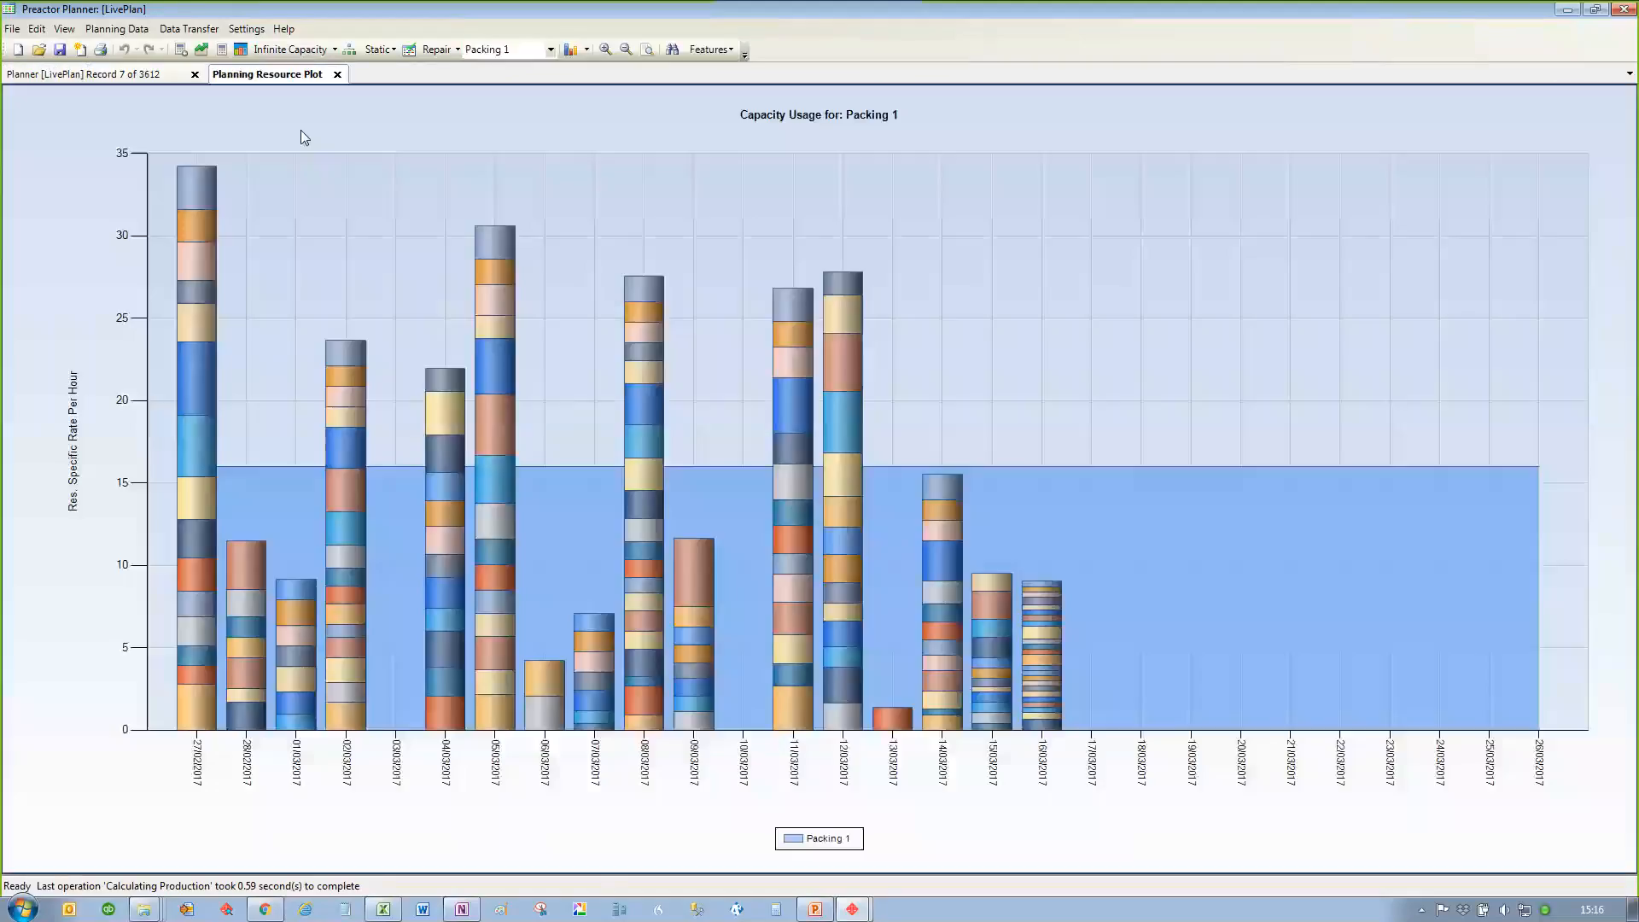
Step: Dock the Packing 1 capacity plot above the planner grid so both views show together
drag(289, 74, 282, 94)
click(333, 51)
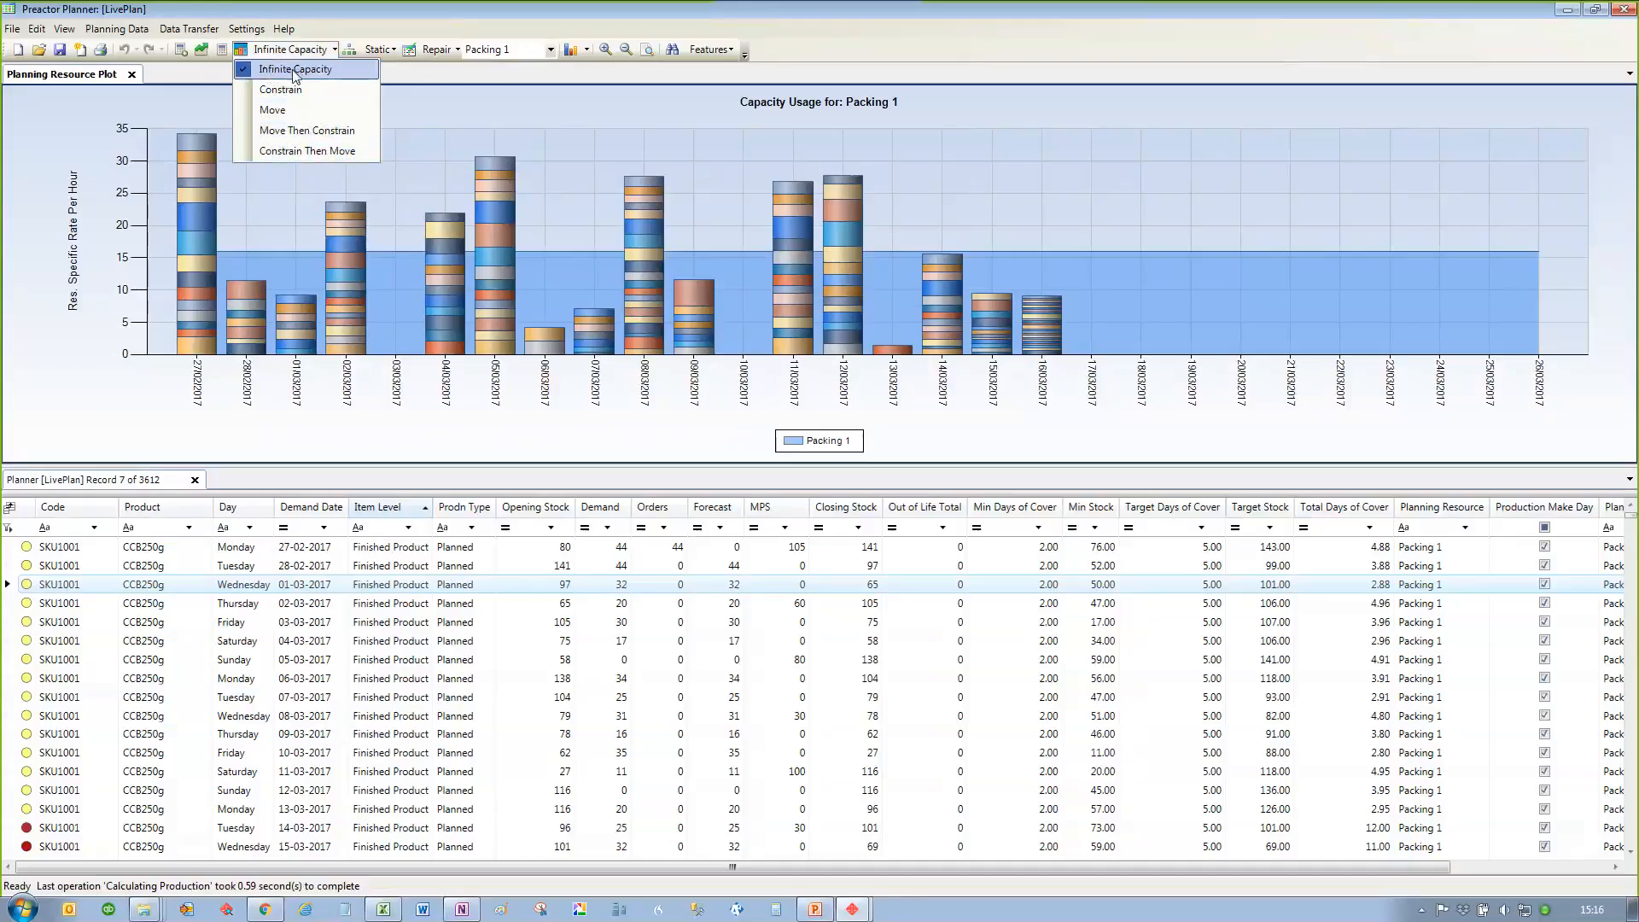
click(560, 681)
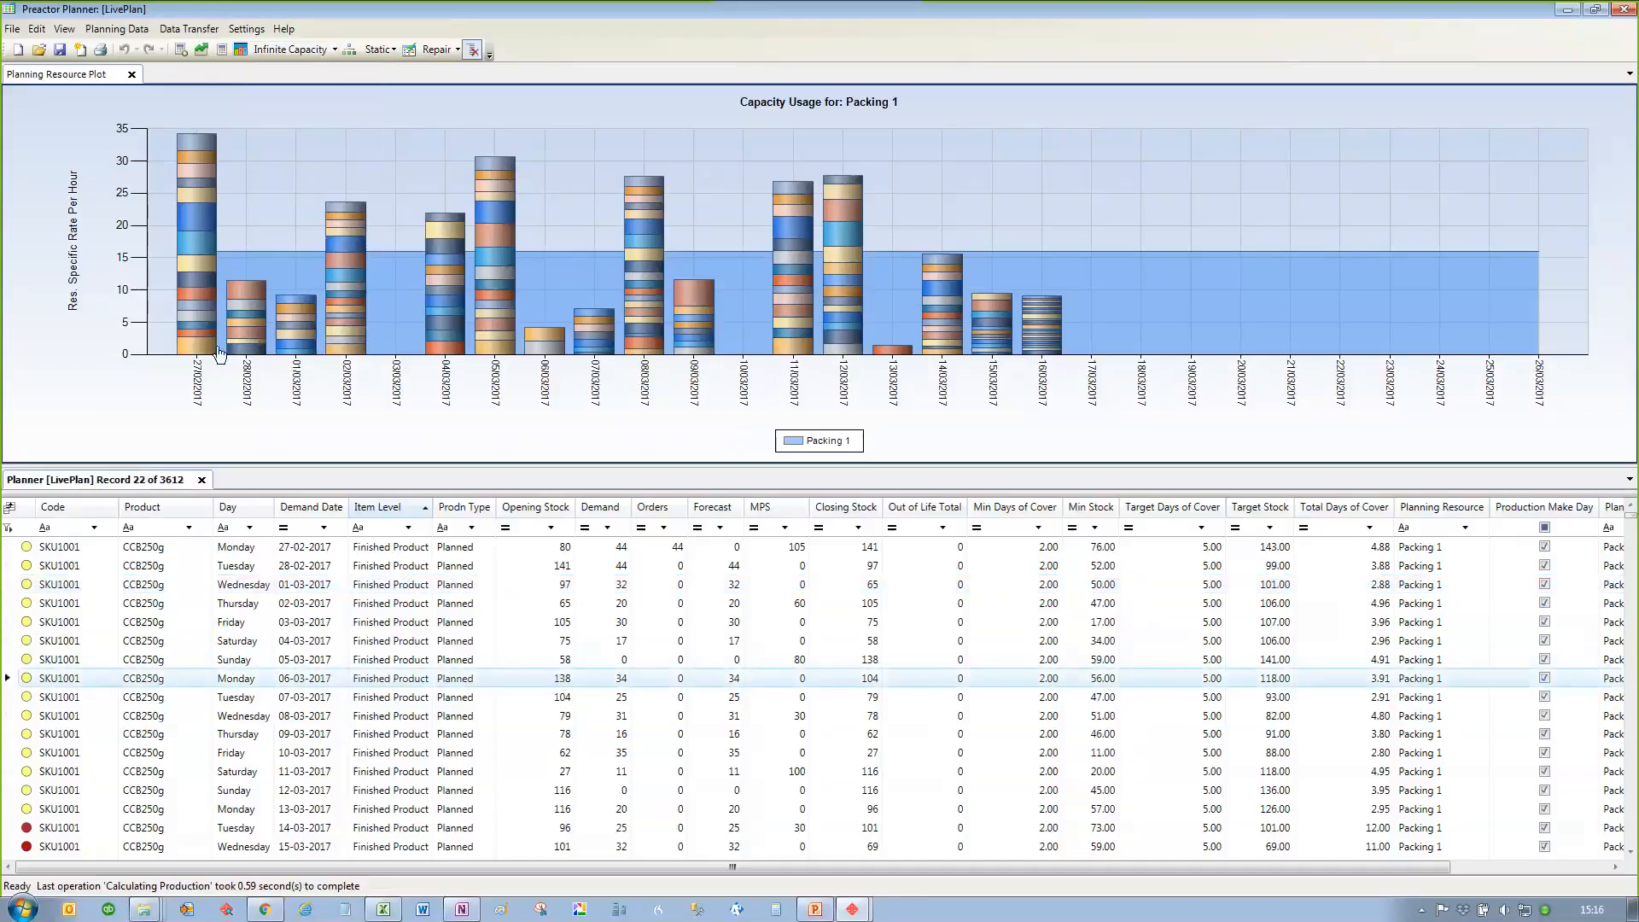
Step: Set the SKU1001 MPS quantity for 27-02-2017 to 250 in the planner grid
mouse_move(196, 248)
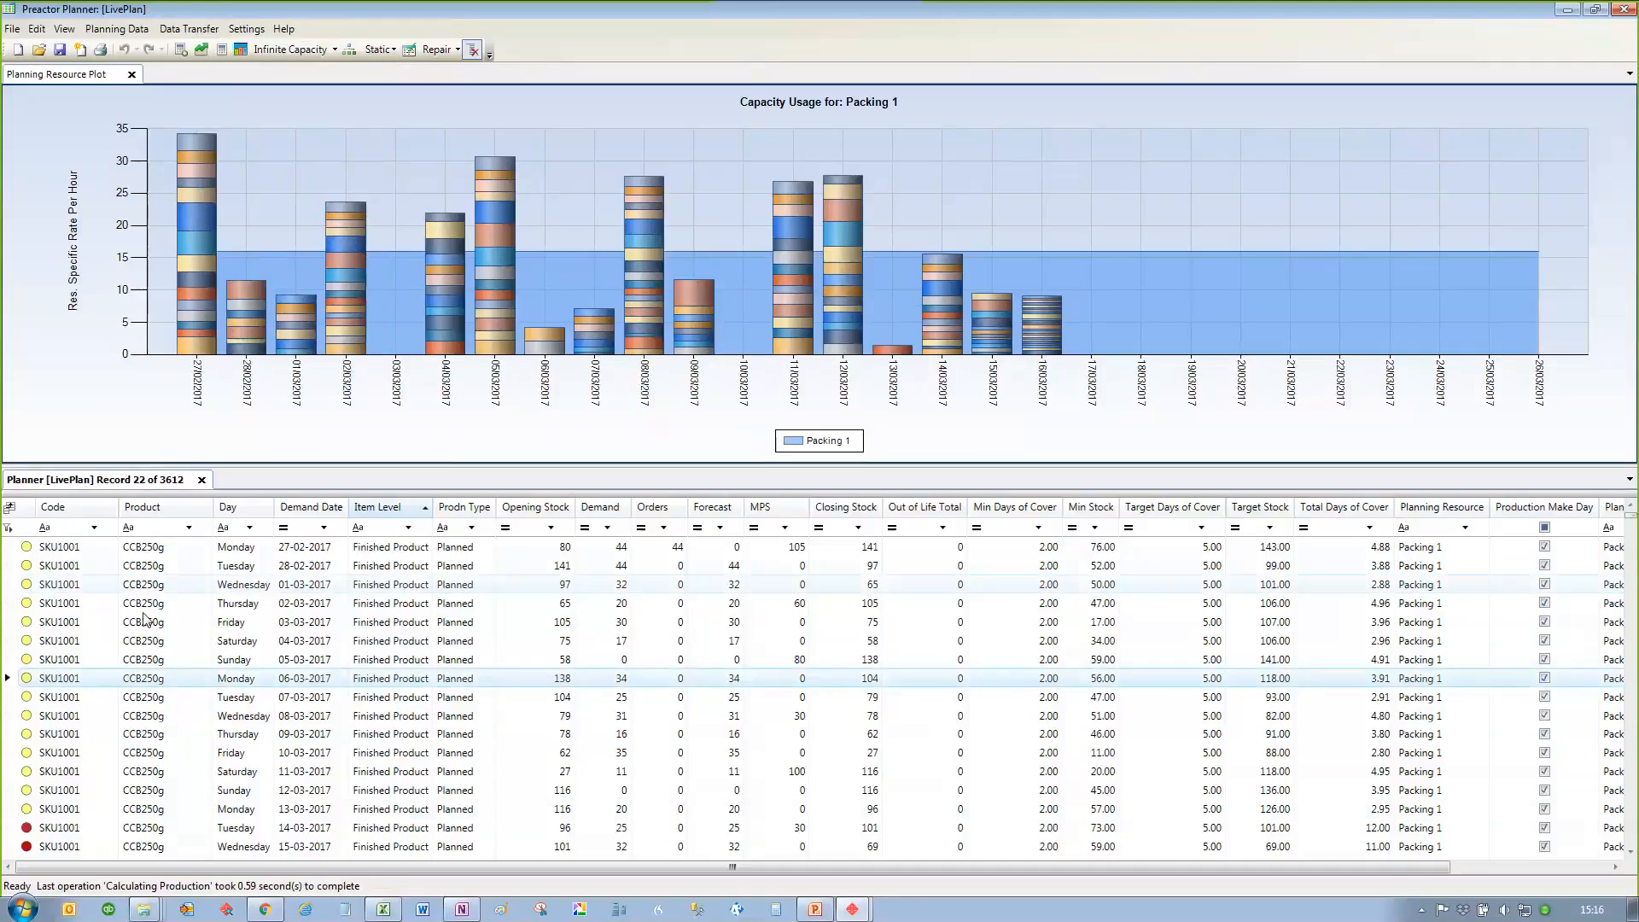
click(796, 550)
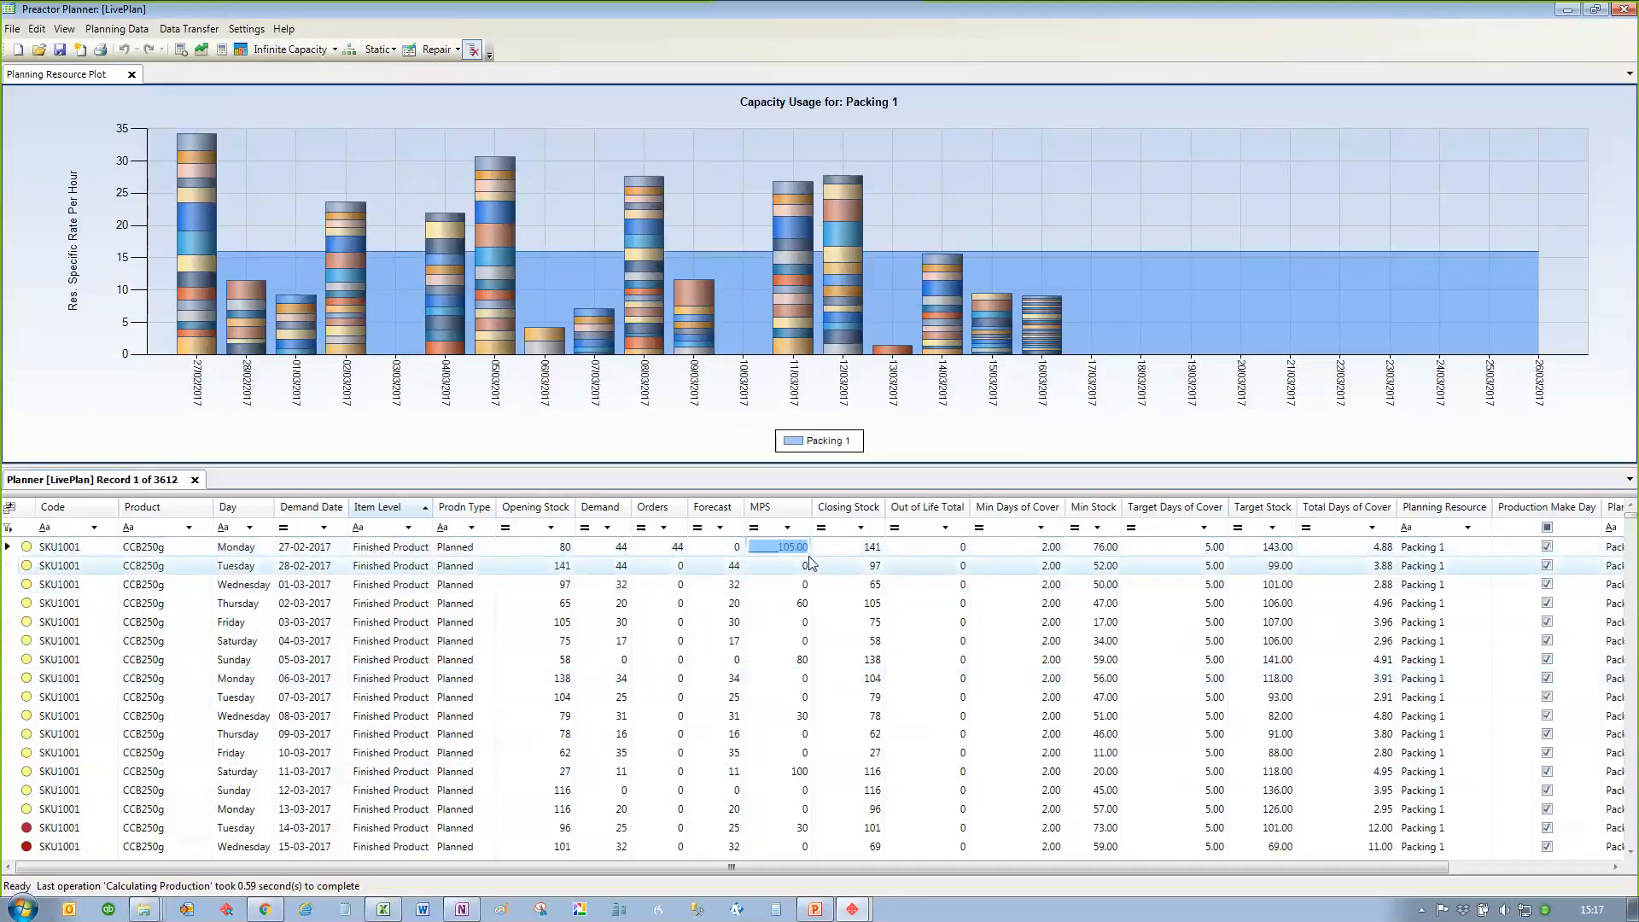
text(250)
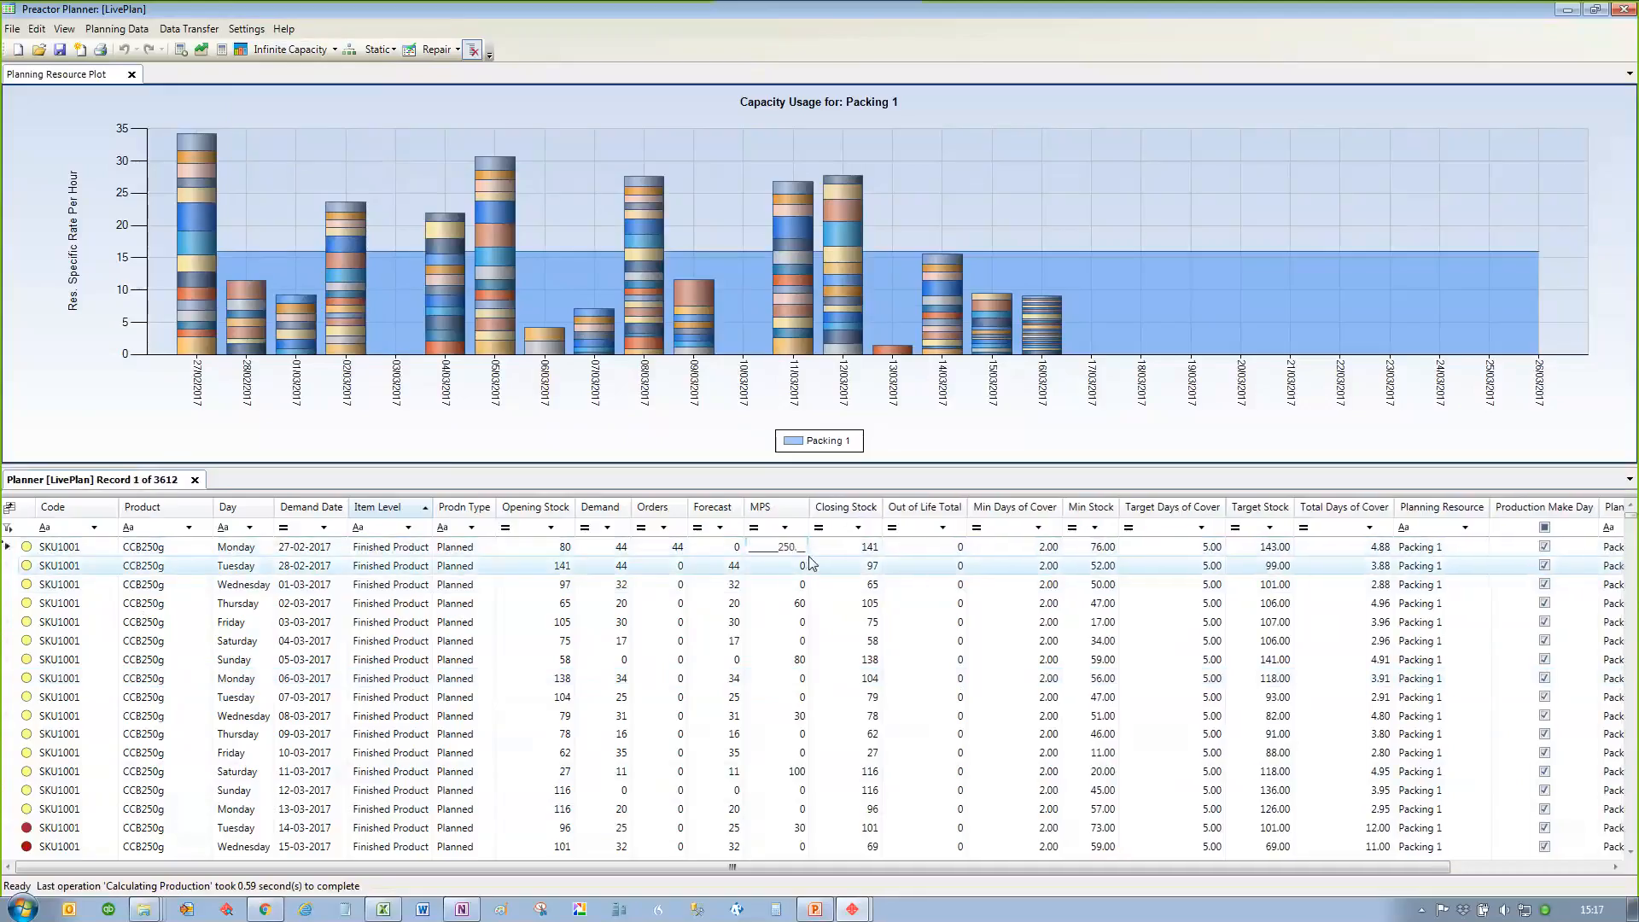
click(803, 566)
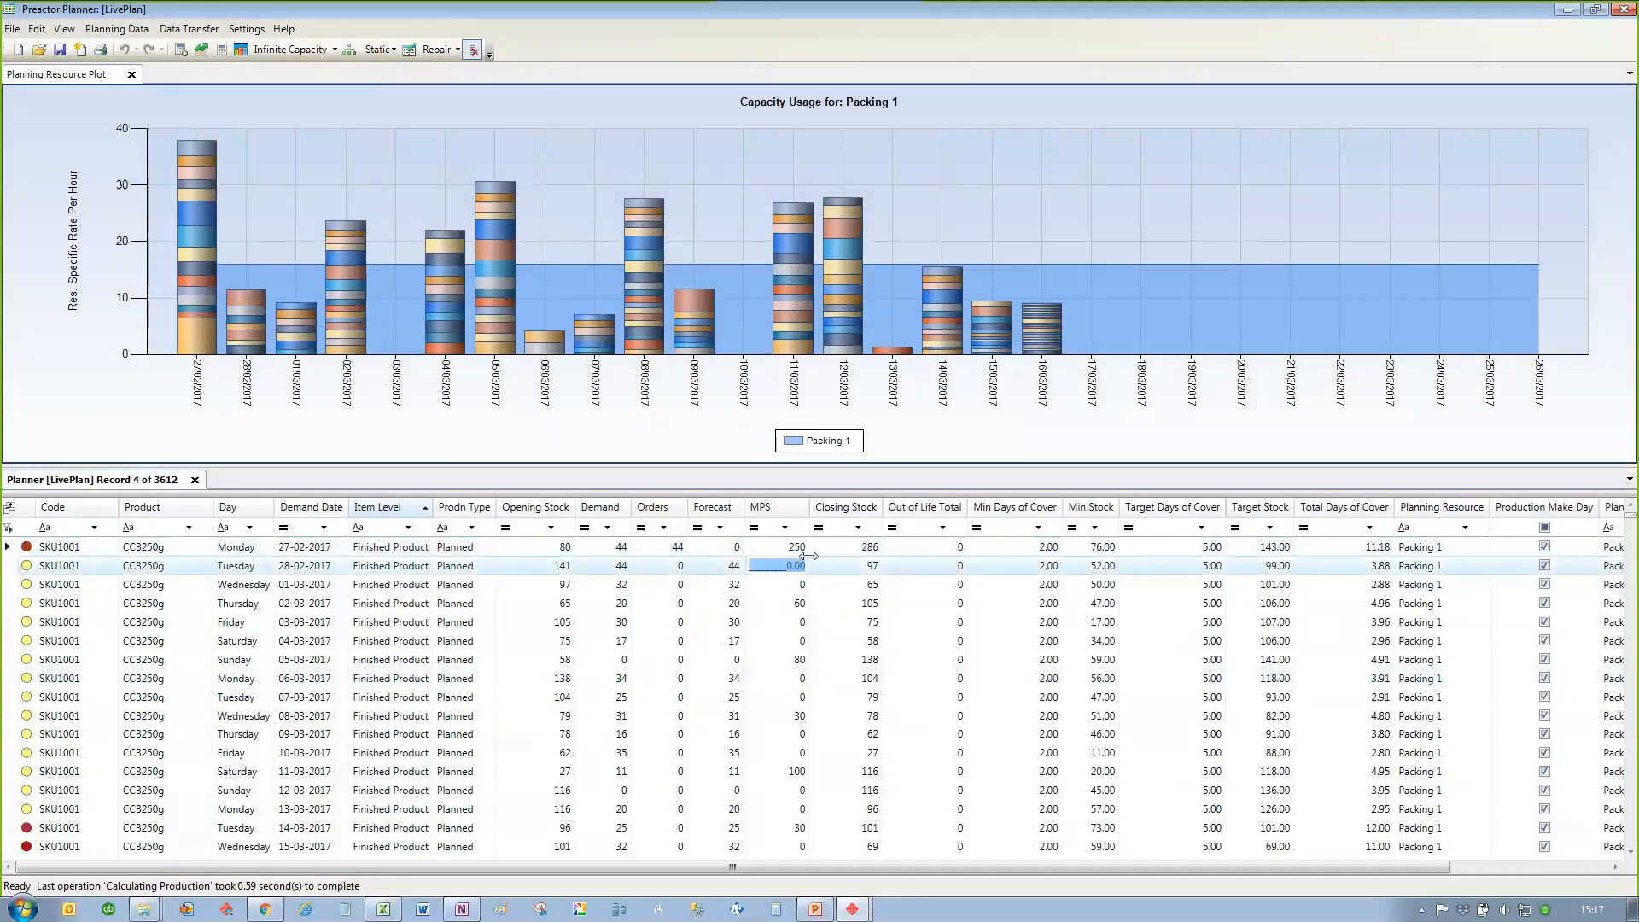
Step: Reduce the SKU1001 MPS for 27/02/2017 to 135 on the capacity plot and move other production from that overloaded day to the following days
click(202, 321)
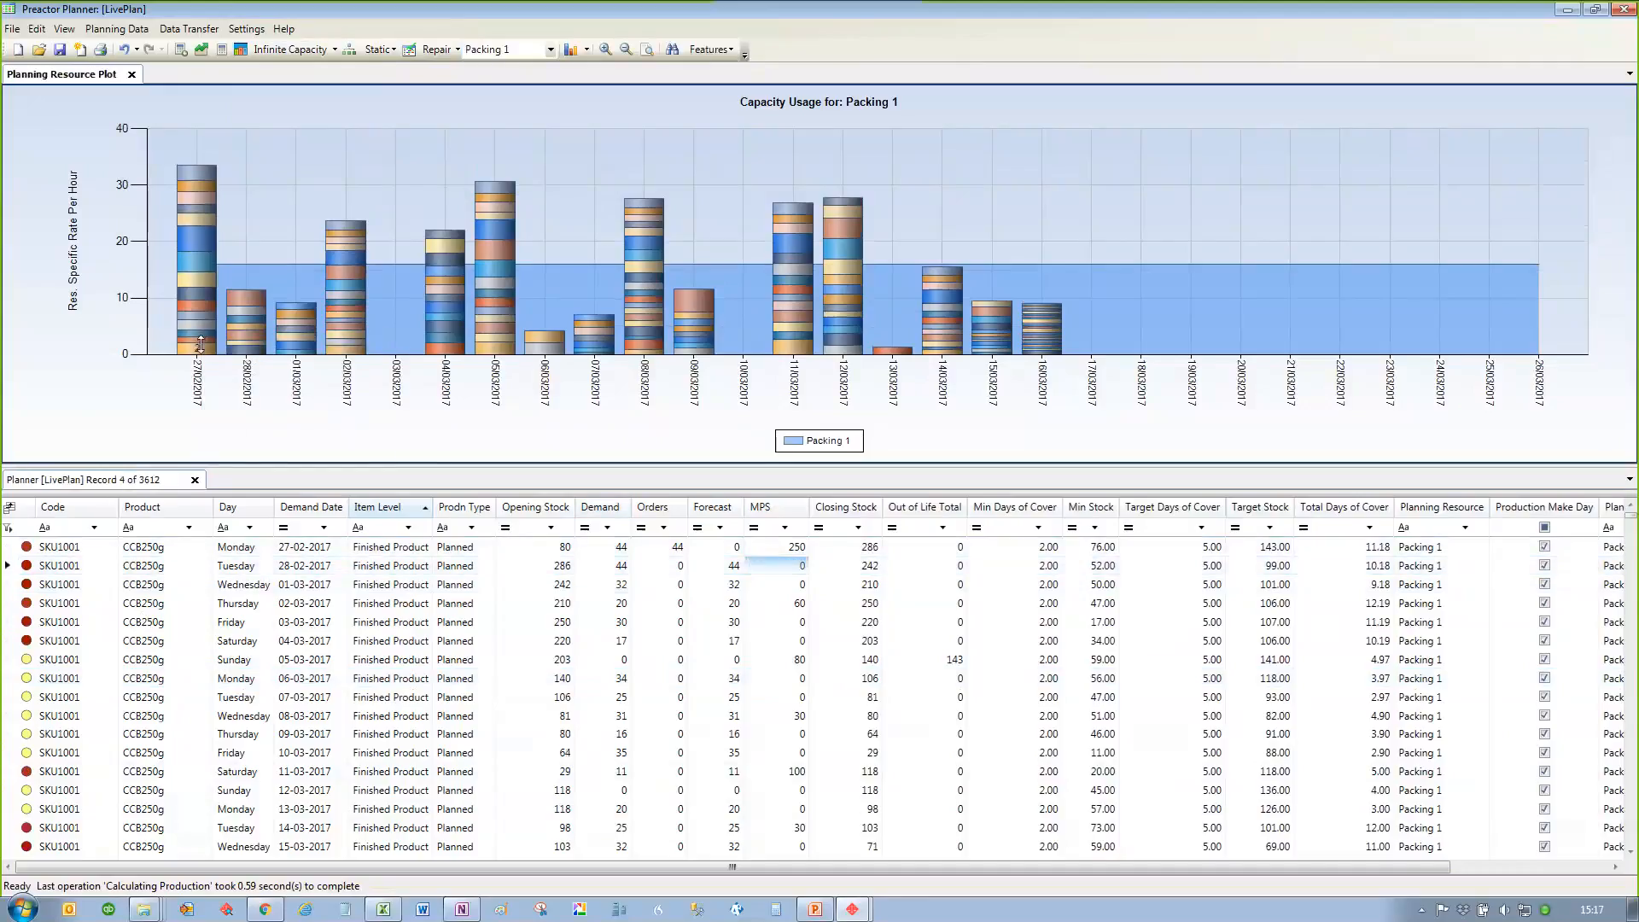
drag(196, 324, 197, 337)
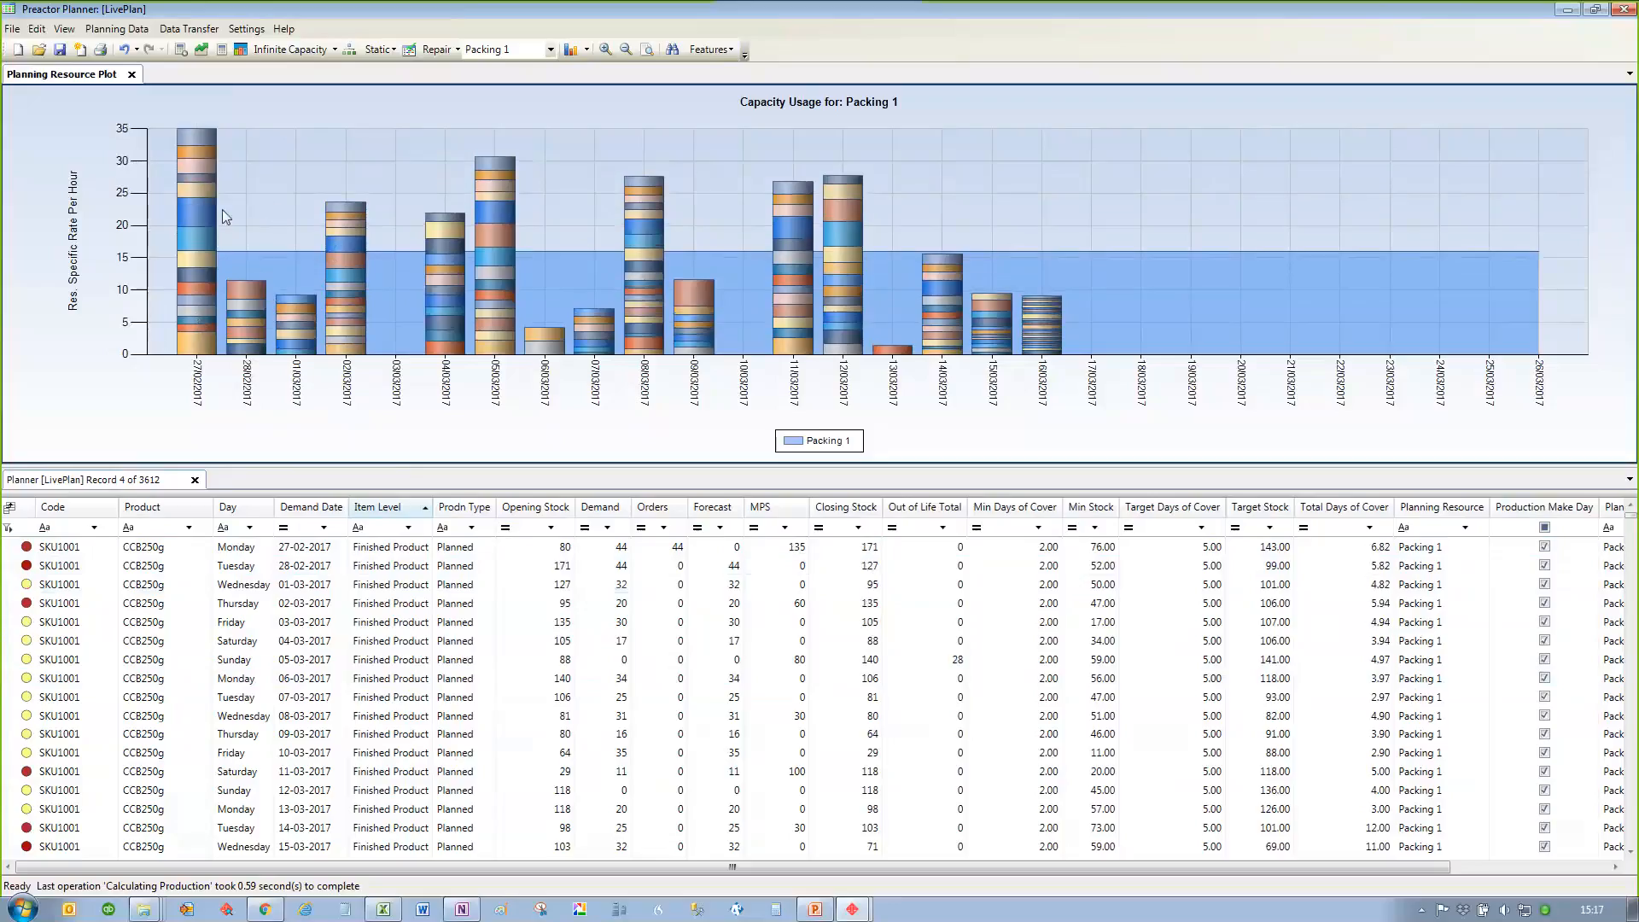
drag(203, 212, 348, 233)
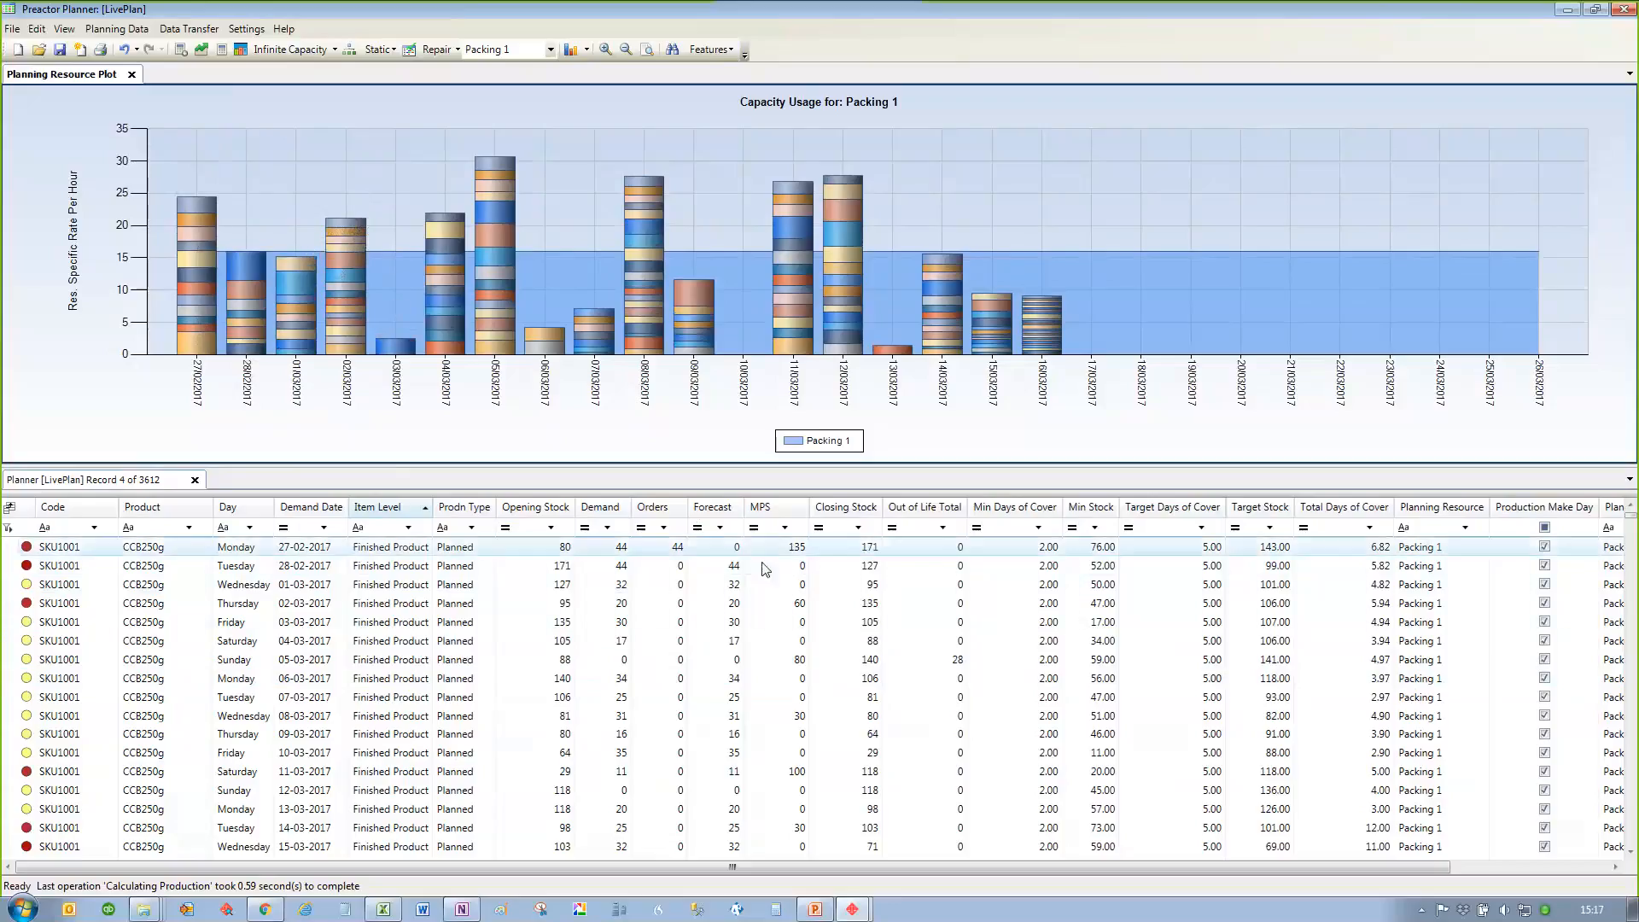
Step: Set the capacity mode to Constrain and calculate the MPS
click(329, 53)
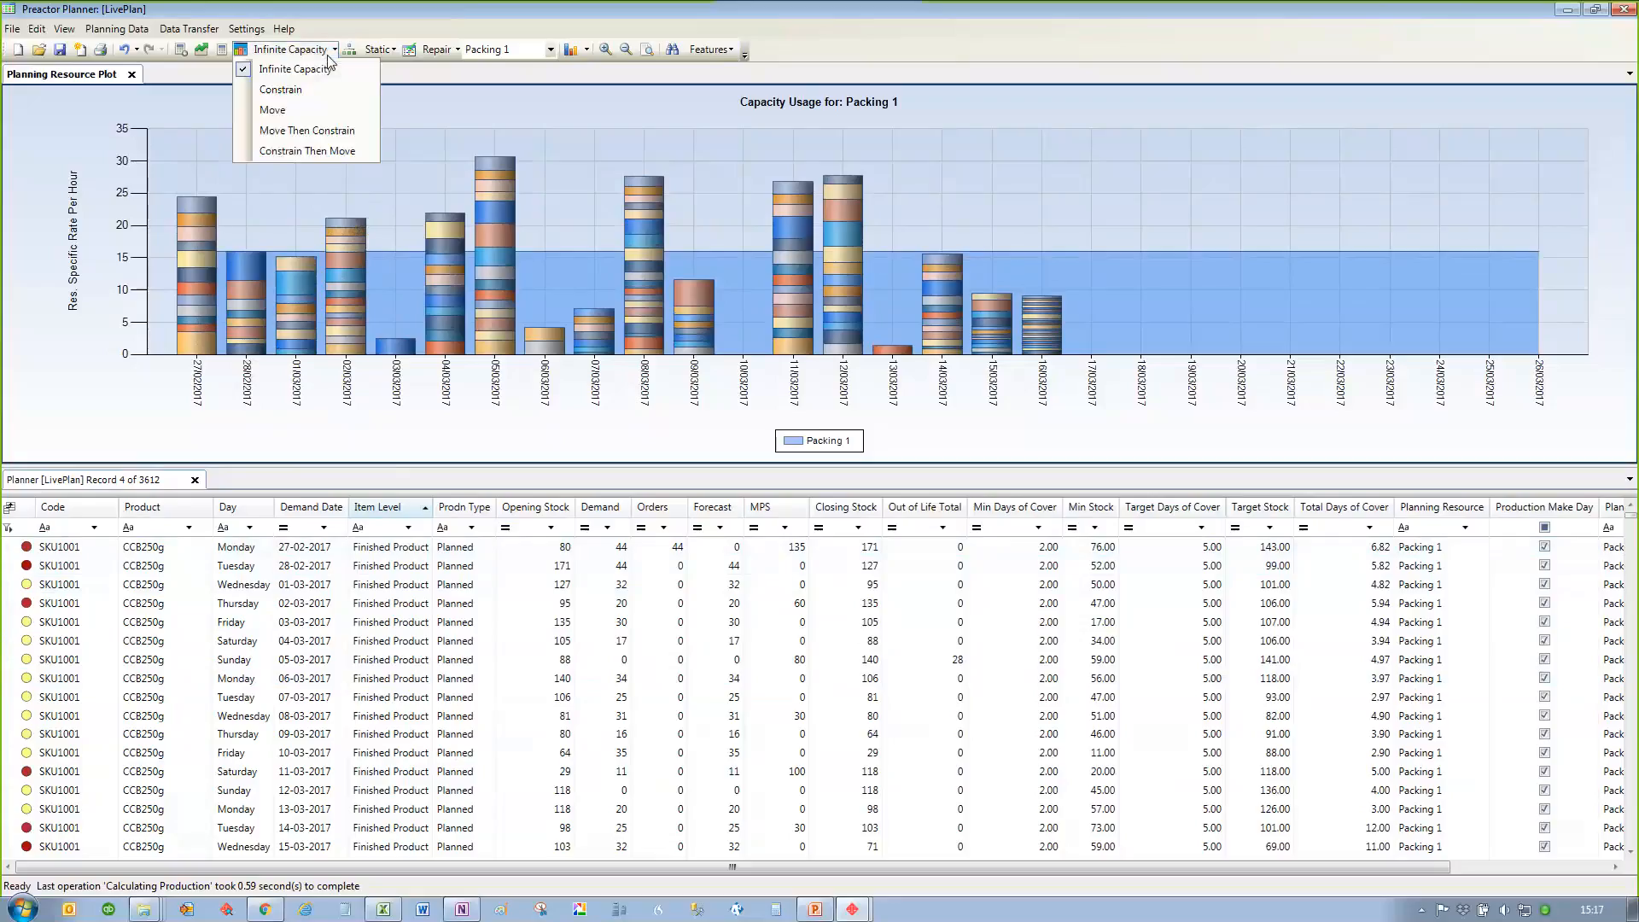
click(300, 91)
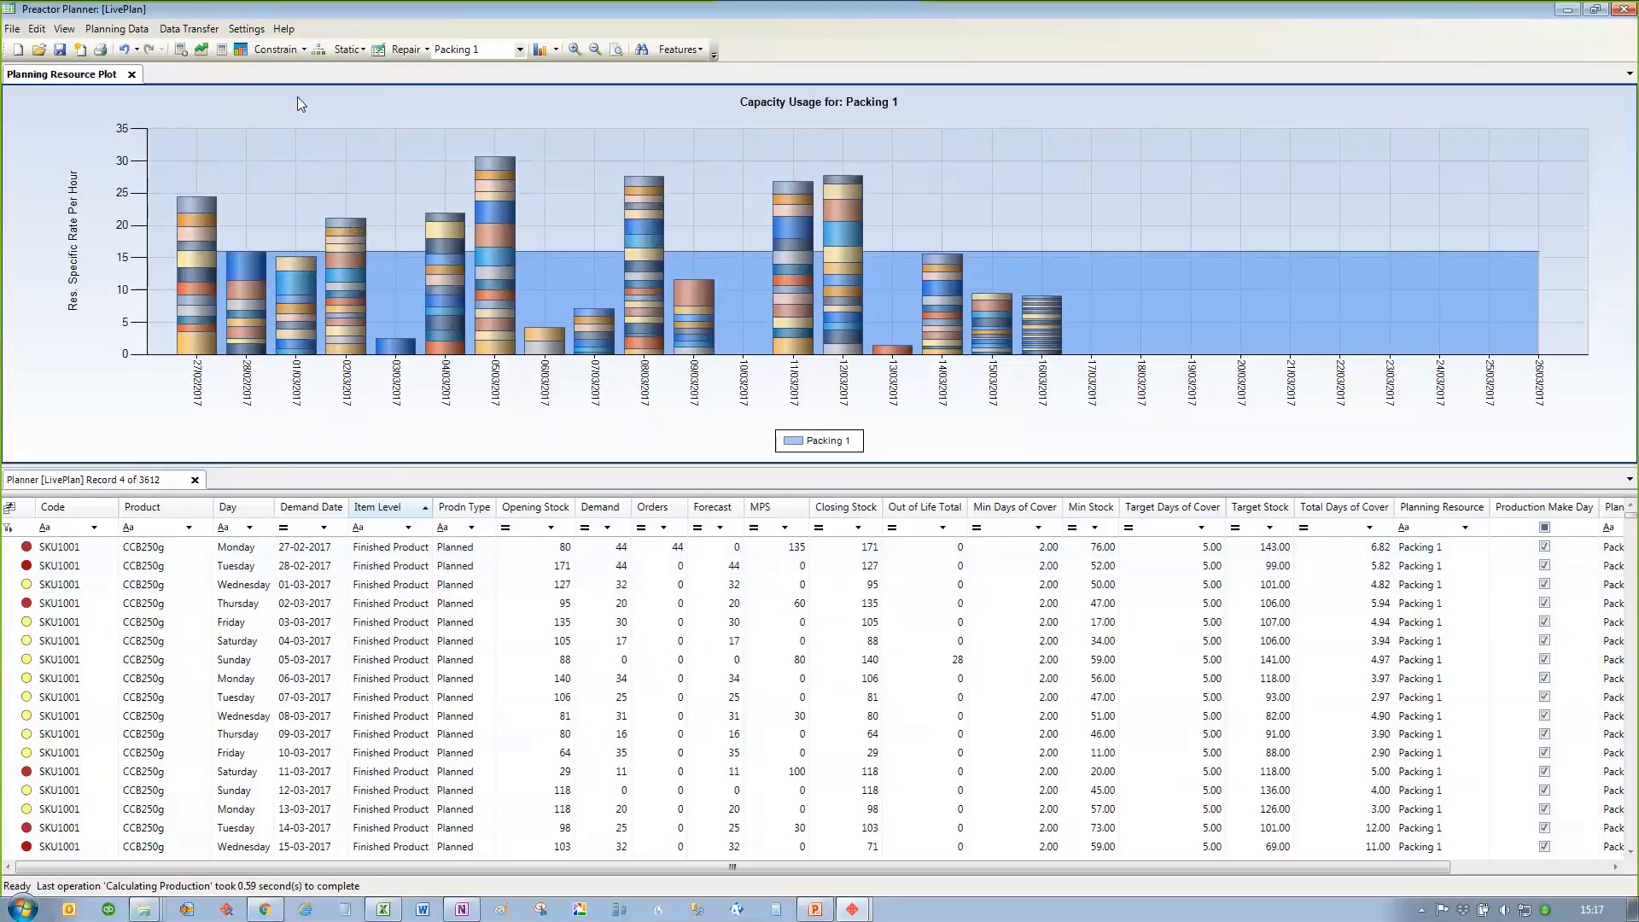
click(221, 49)
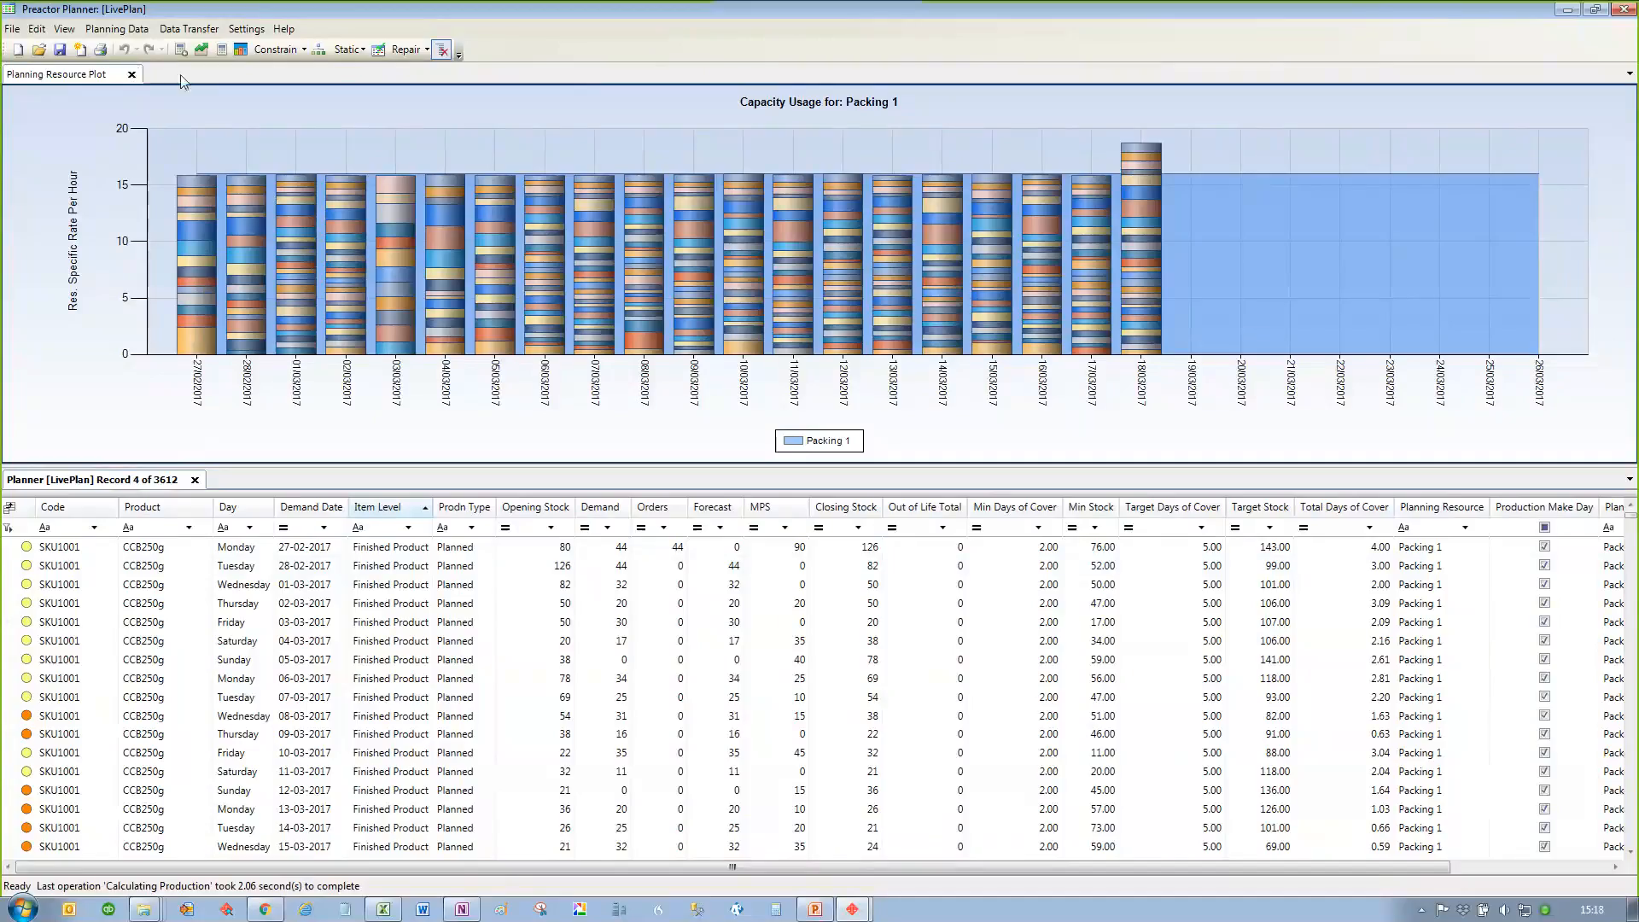
Step: Switch the capacity mode to Move Then Constrain and recalculate the MPS
click(265, 53)
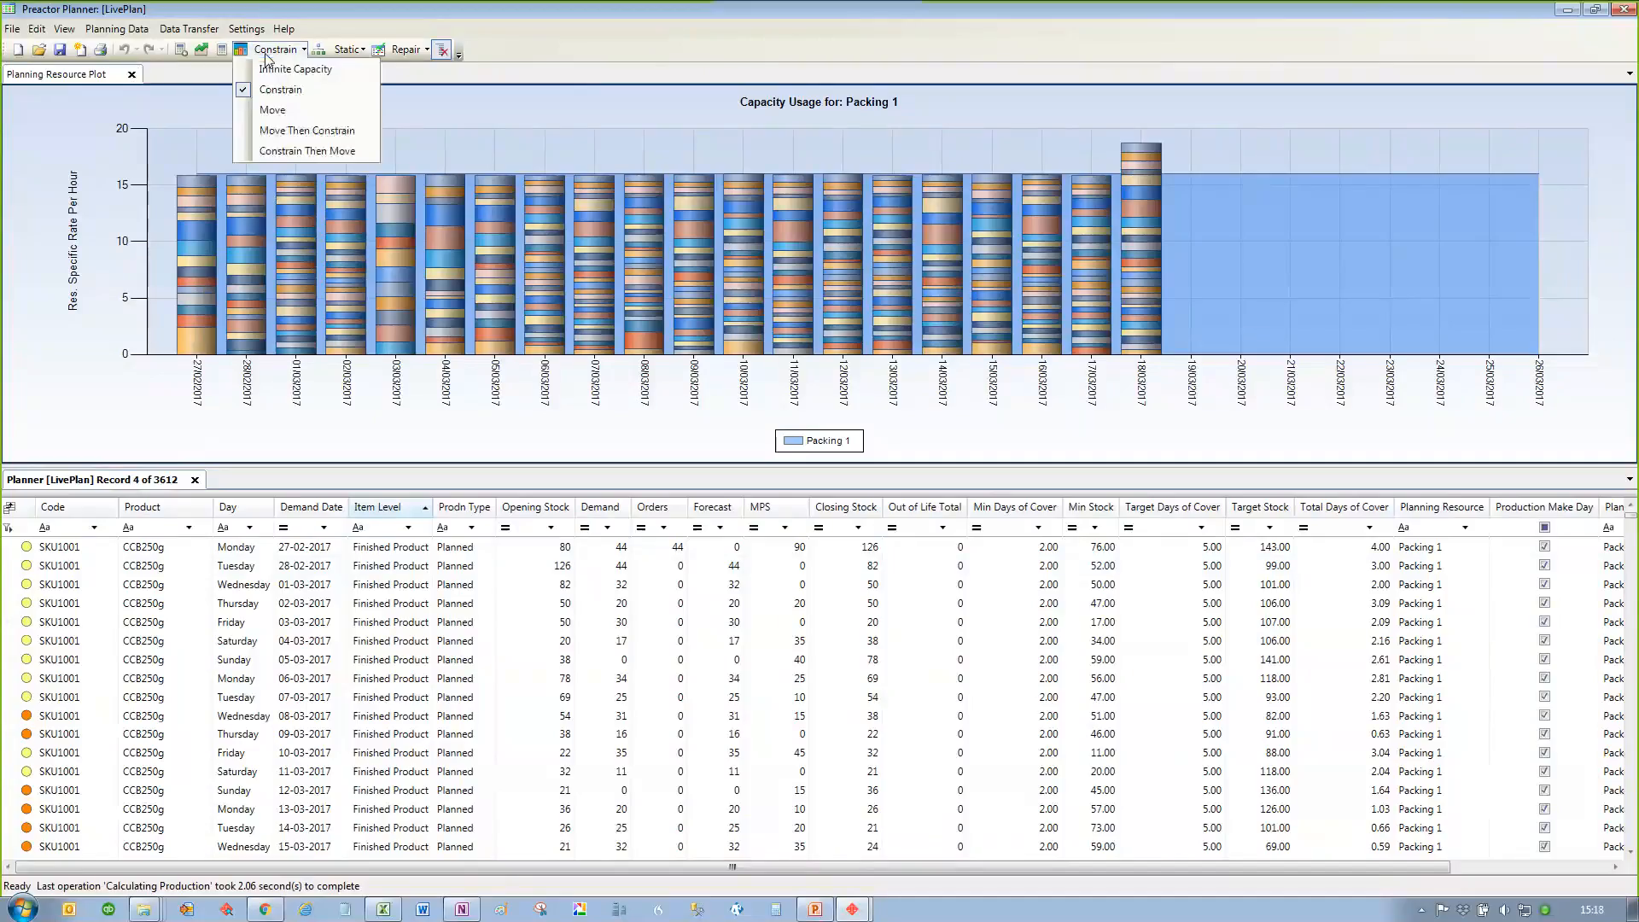
click(291, 131)
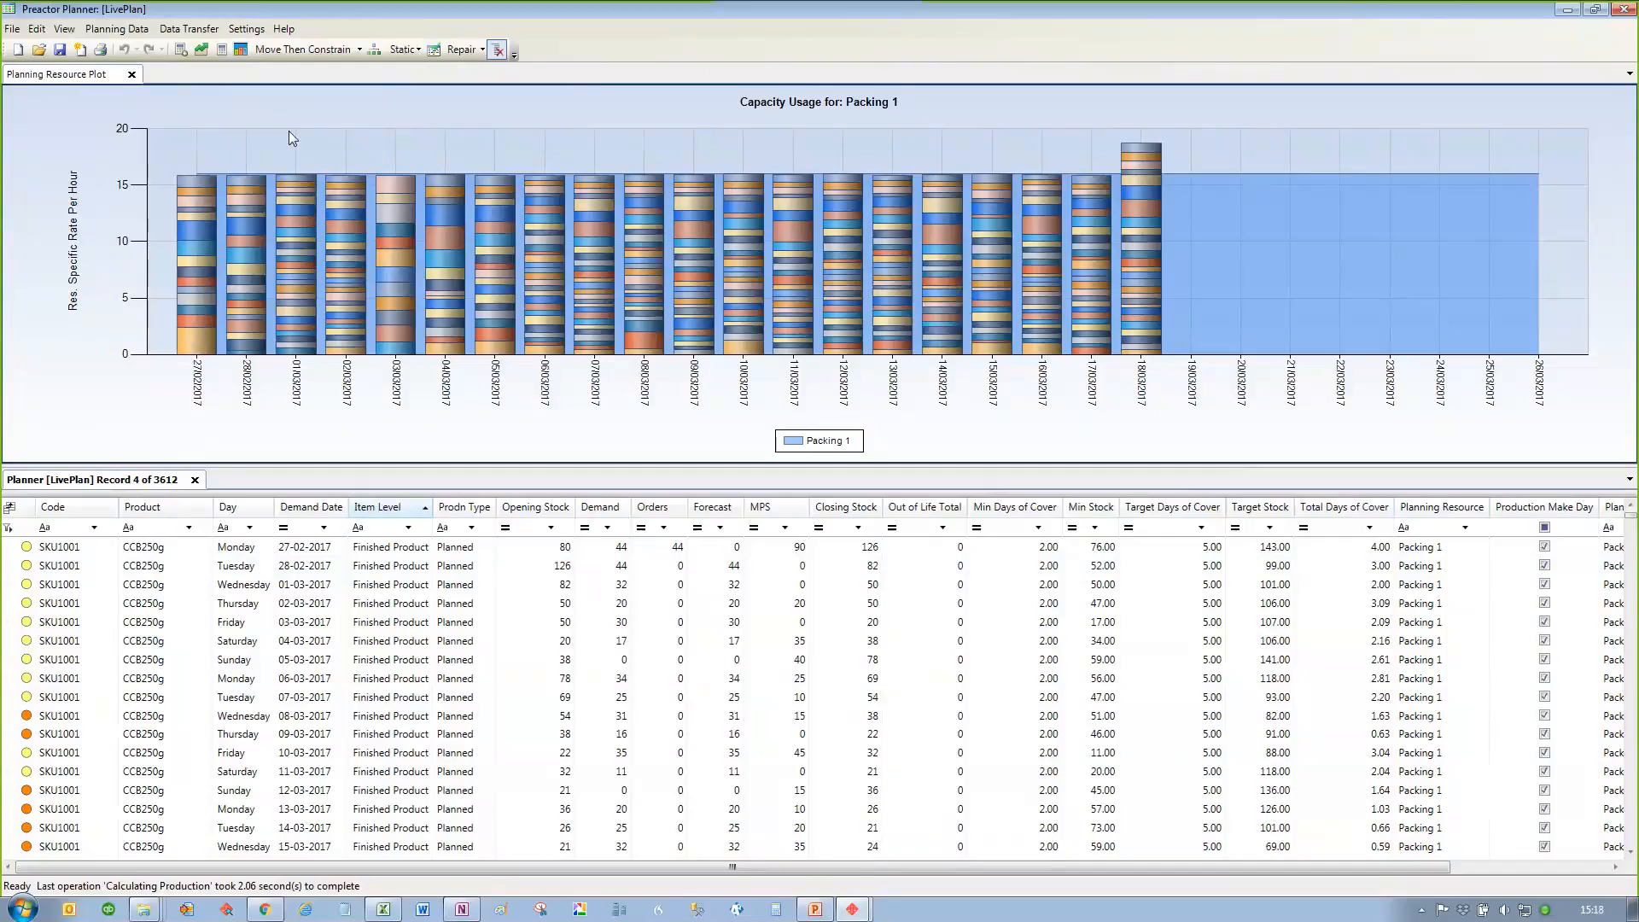
click(222, 50)
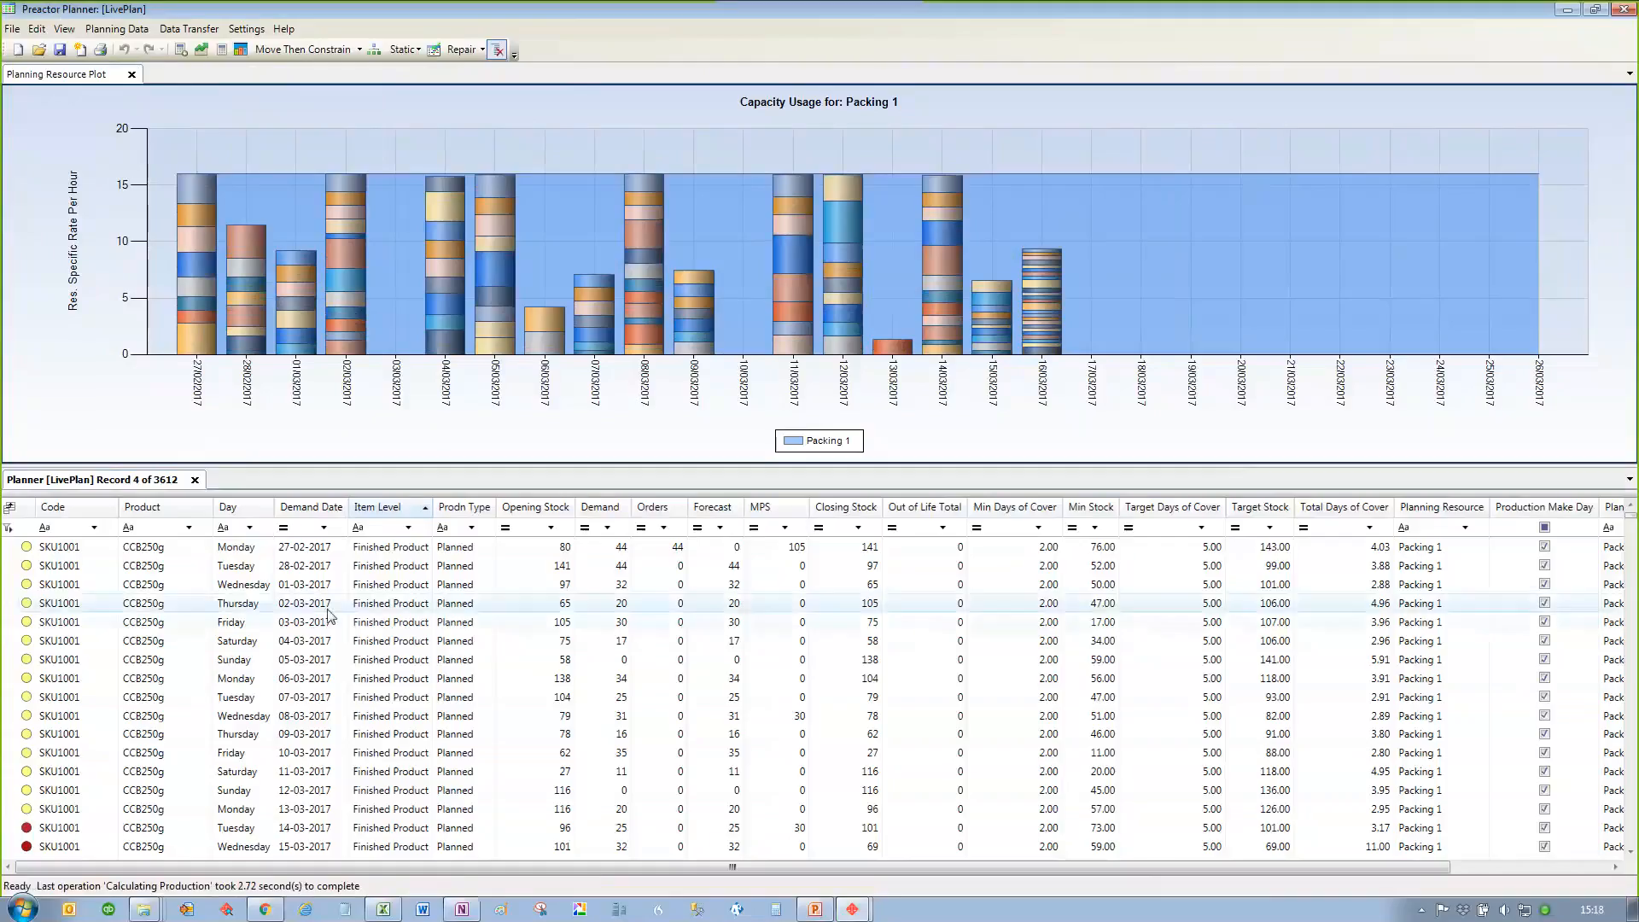
Step: View the multi-plot capacity usage for the Packing Machines group from an SKU1001 row and dock it above the planner grid
right_click(232, 570)
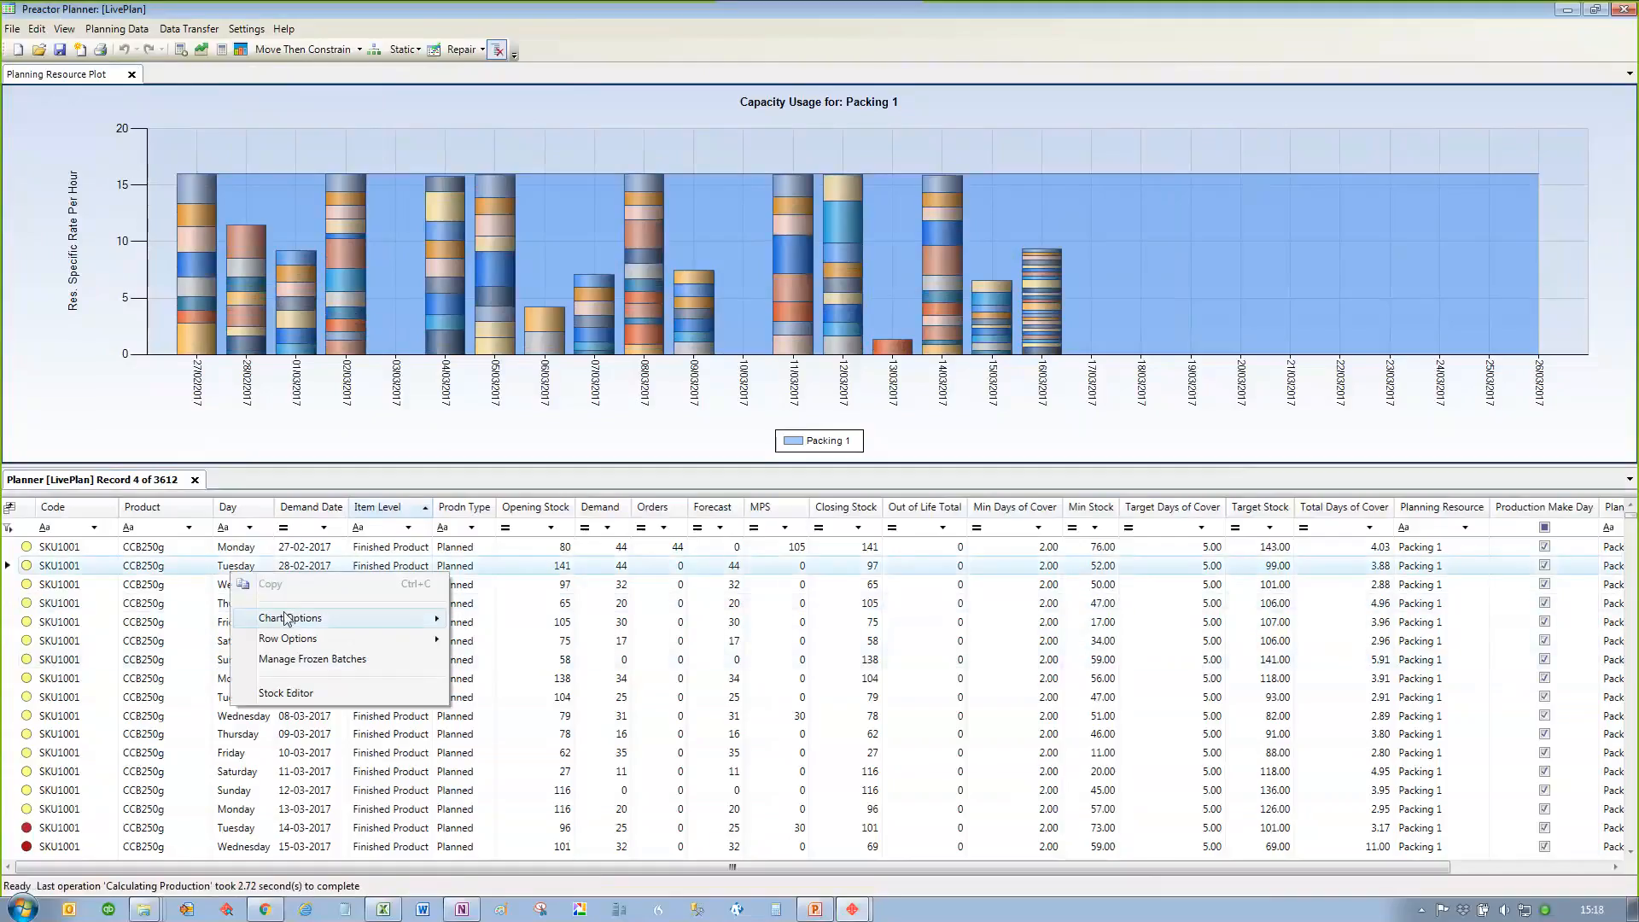
mouse_move(285, 616)
click(524, 680)
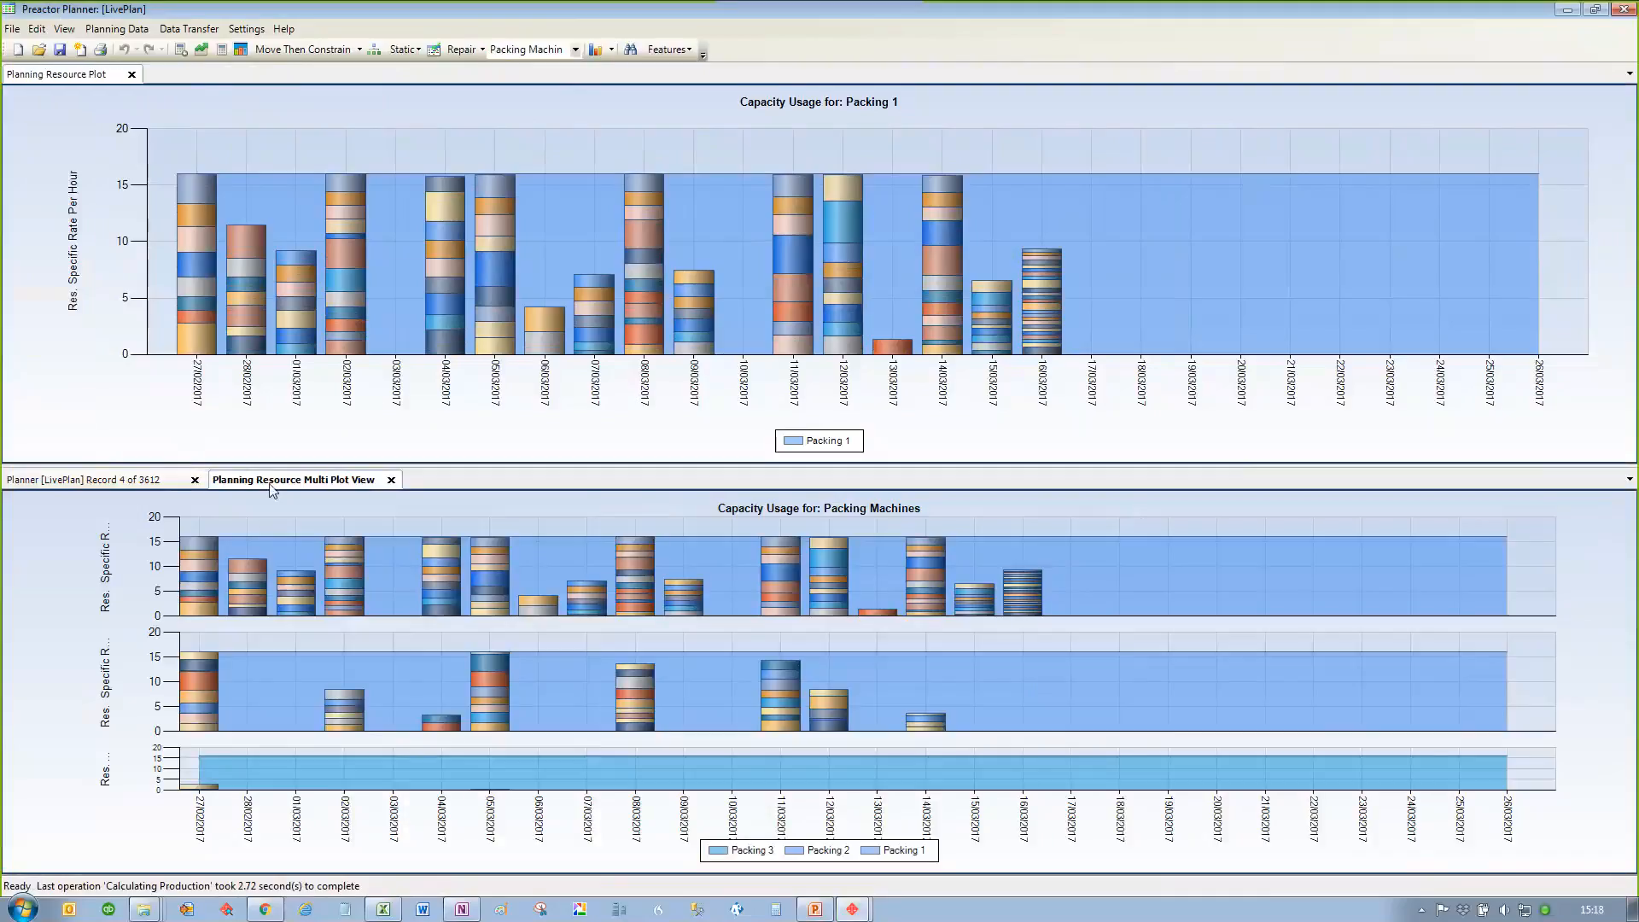
drag(271, 488, 141, 80)
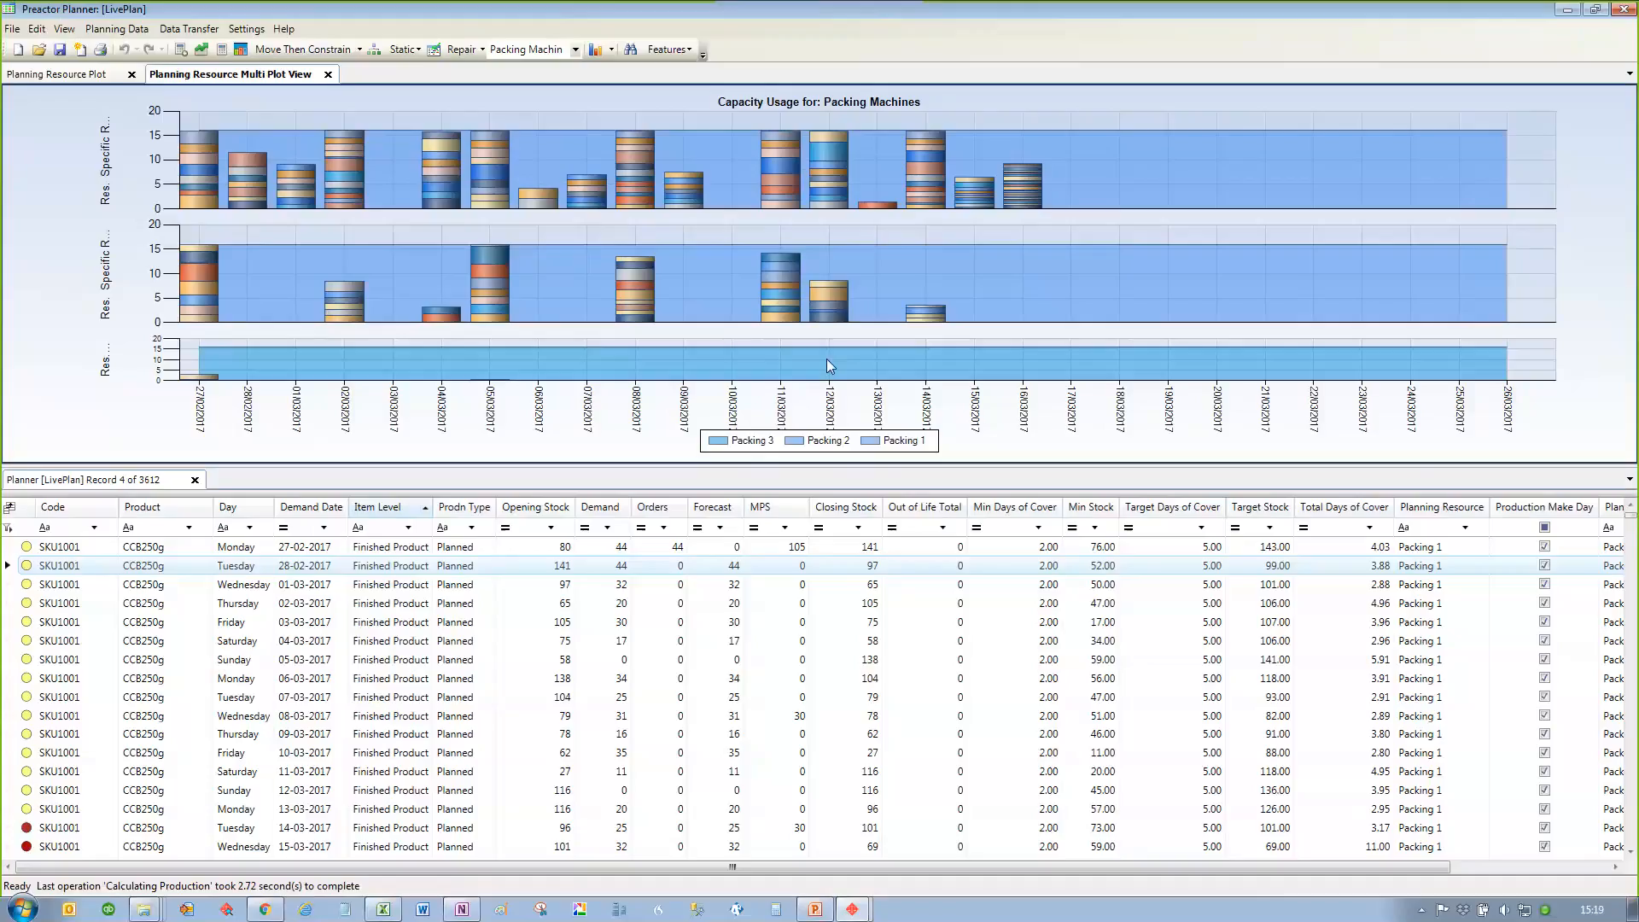
Step: Close both capacity plots and recalculate the MPS with the capacity mode set to Infinite Capacity
click(327, 74)
click(131, 74)
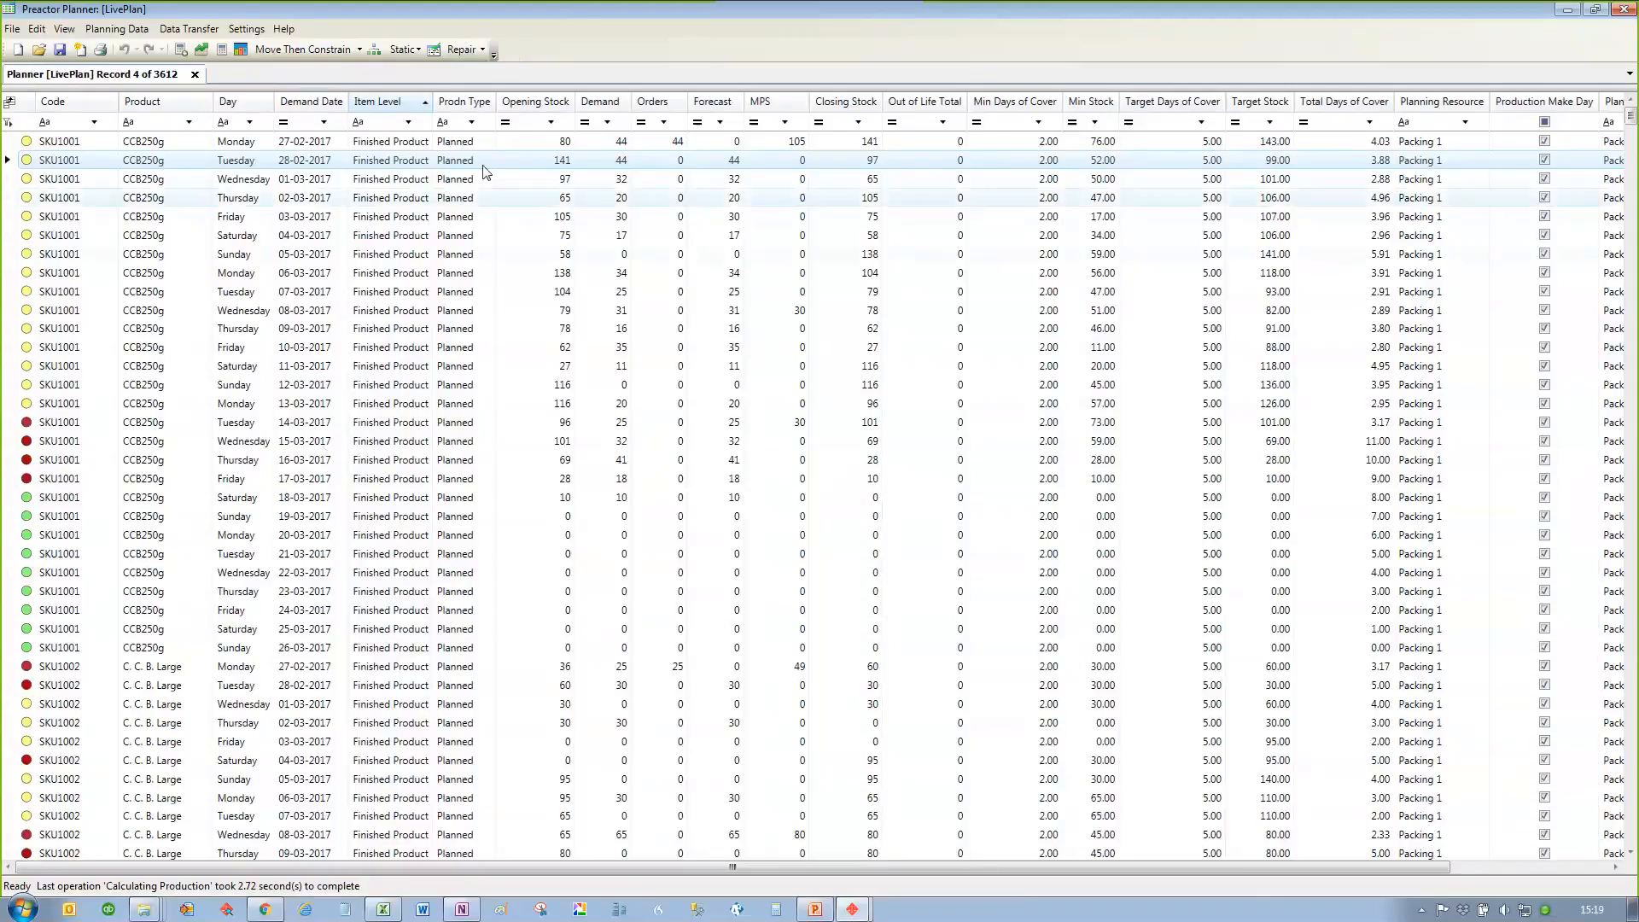
click(306, 53)
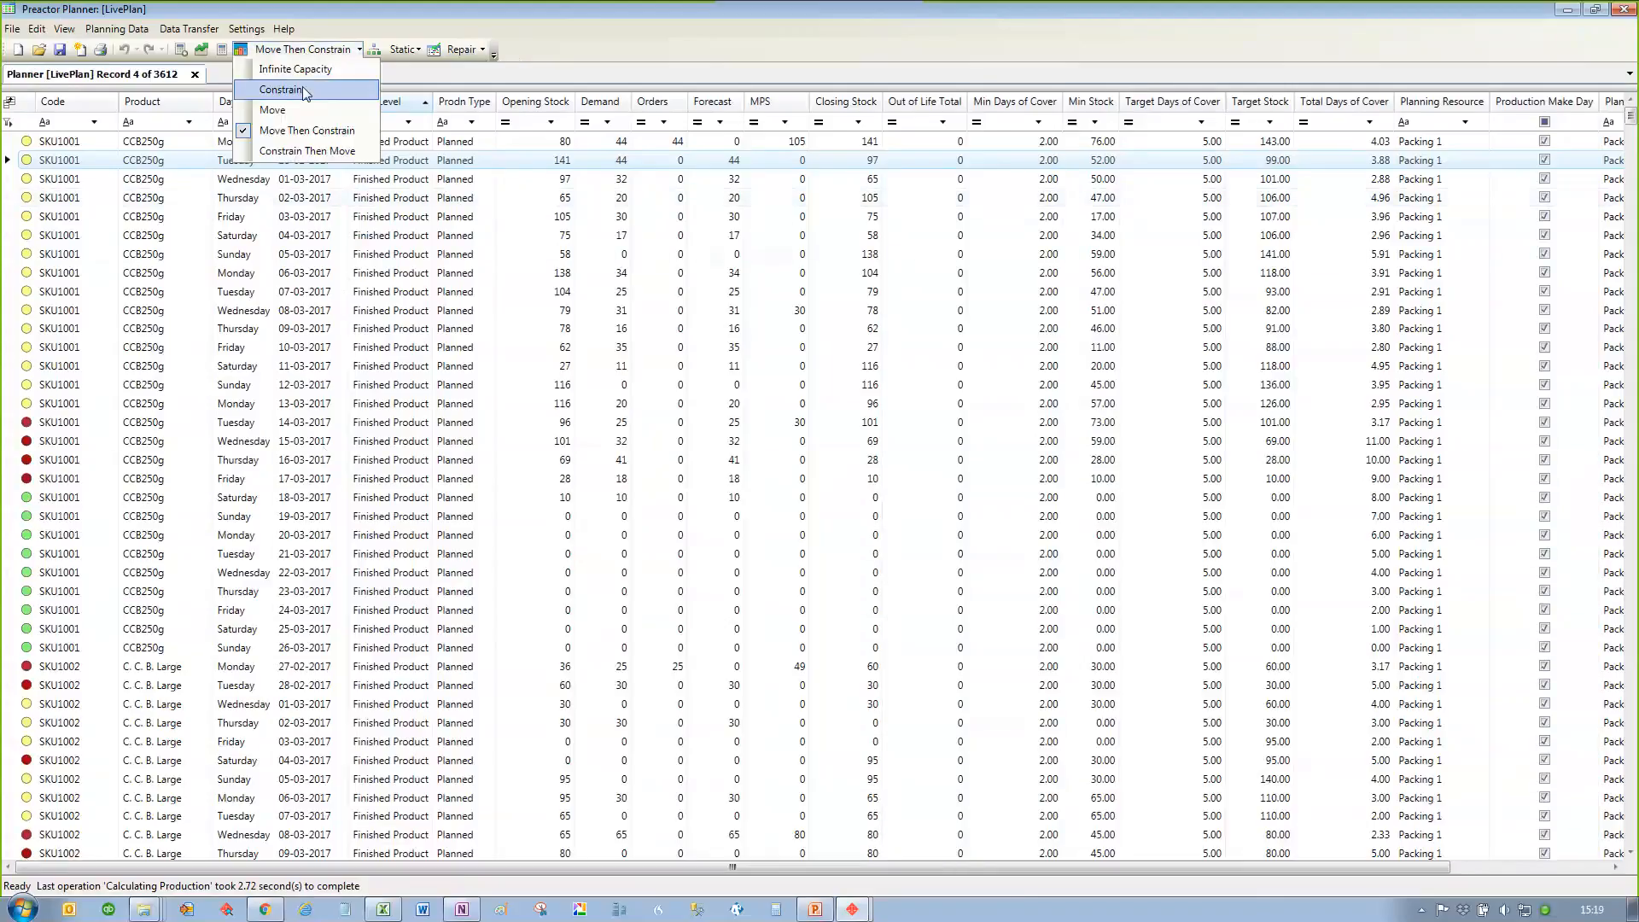
click(299, 71)
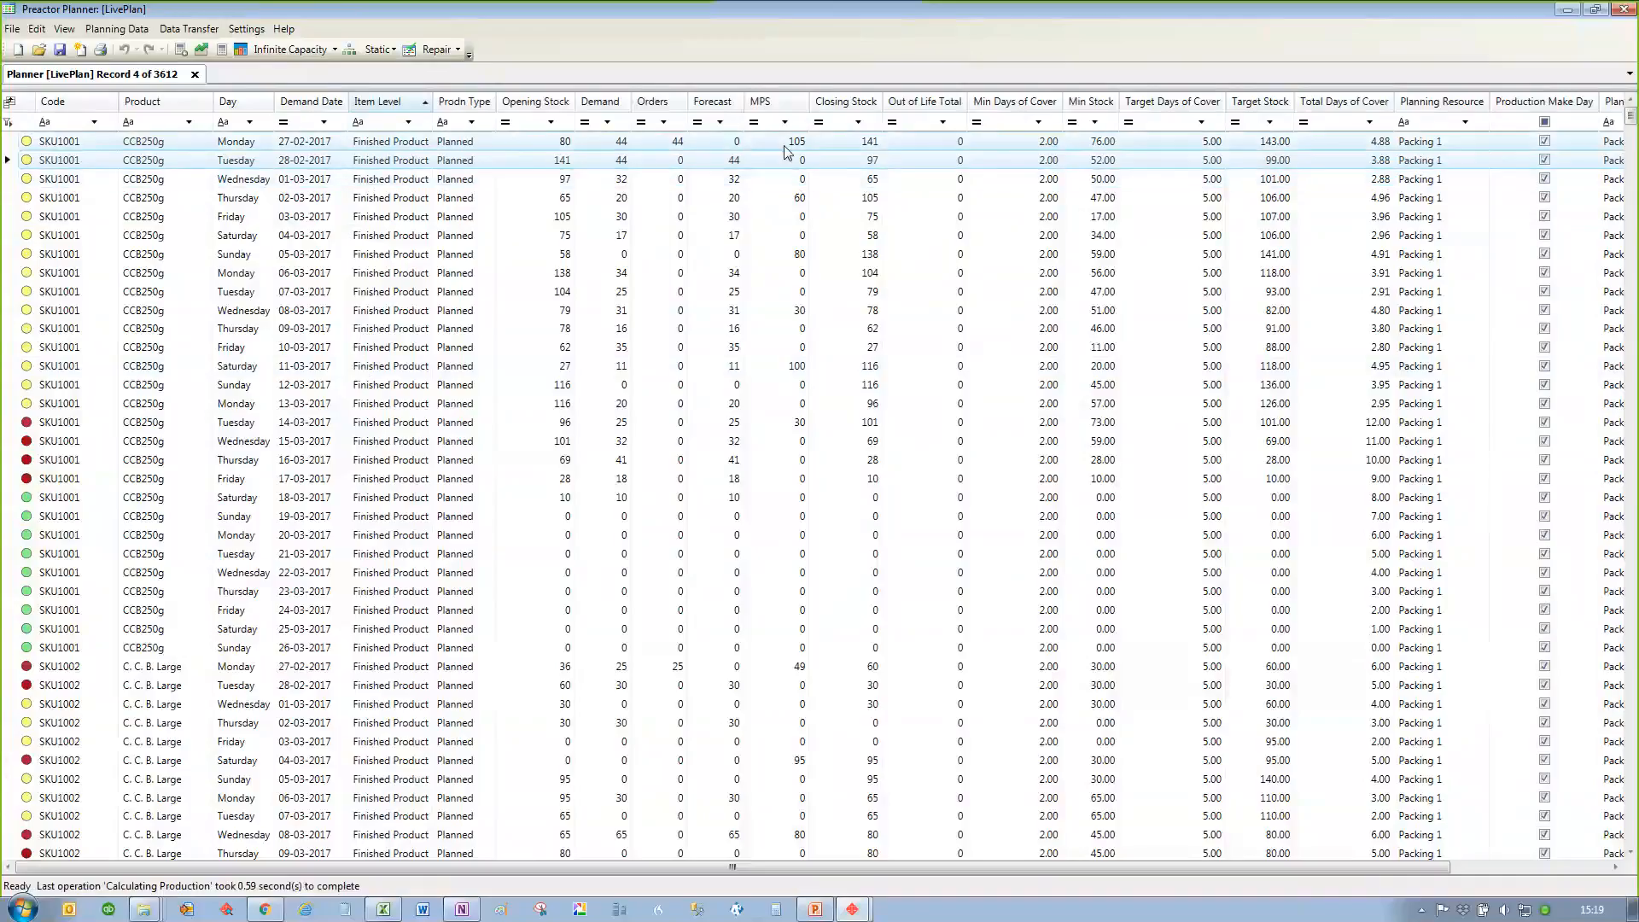
Step: Set the SKU1001 forecast for 28-02-2017 to 65
click(726, 165)
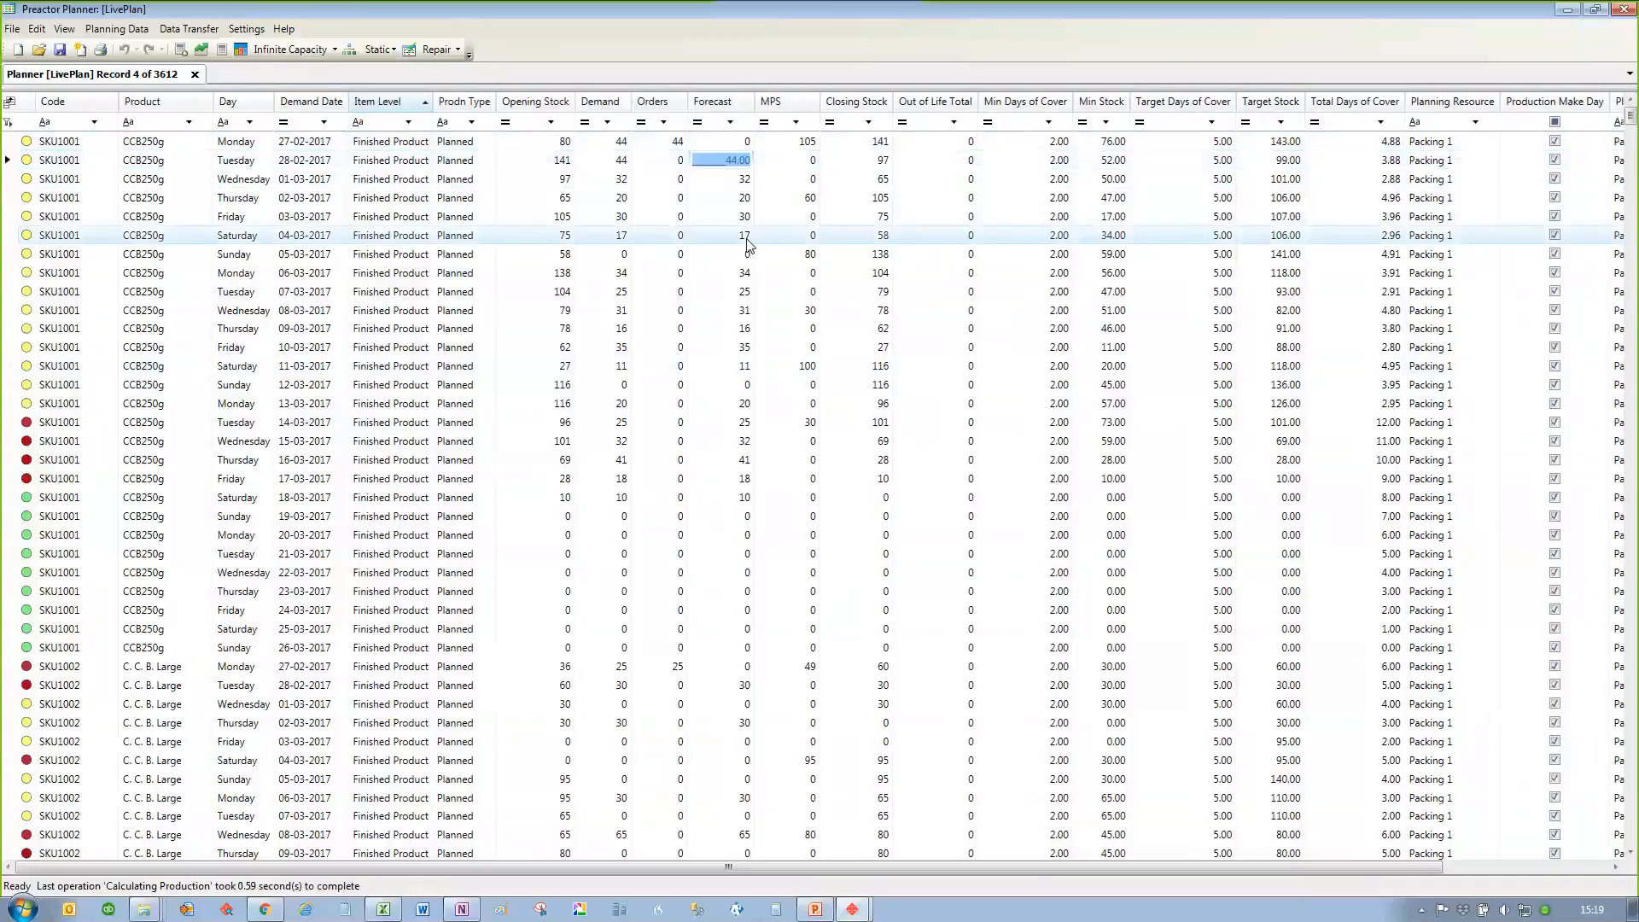
text(65)
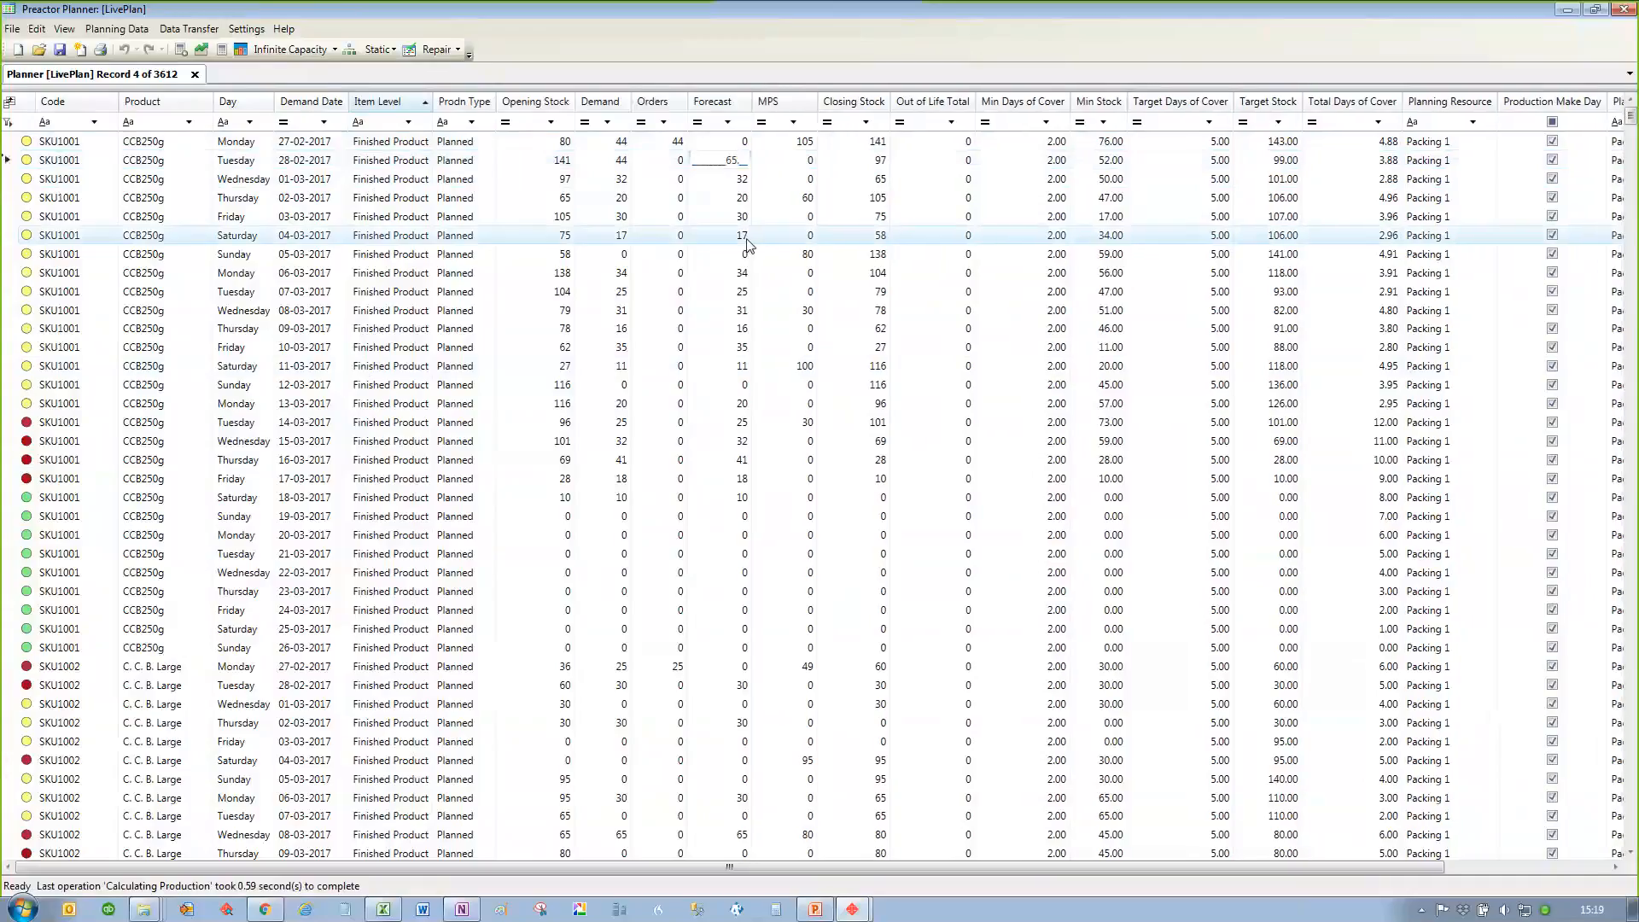
key(Return)
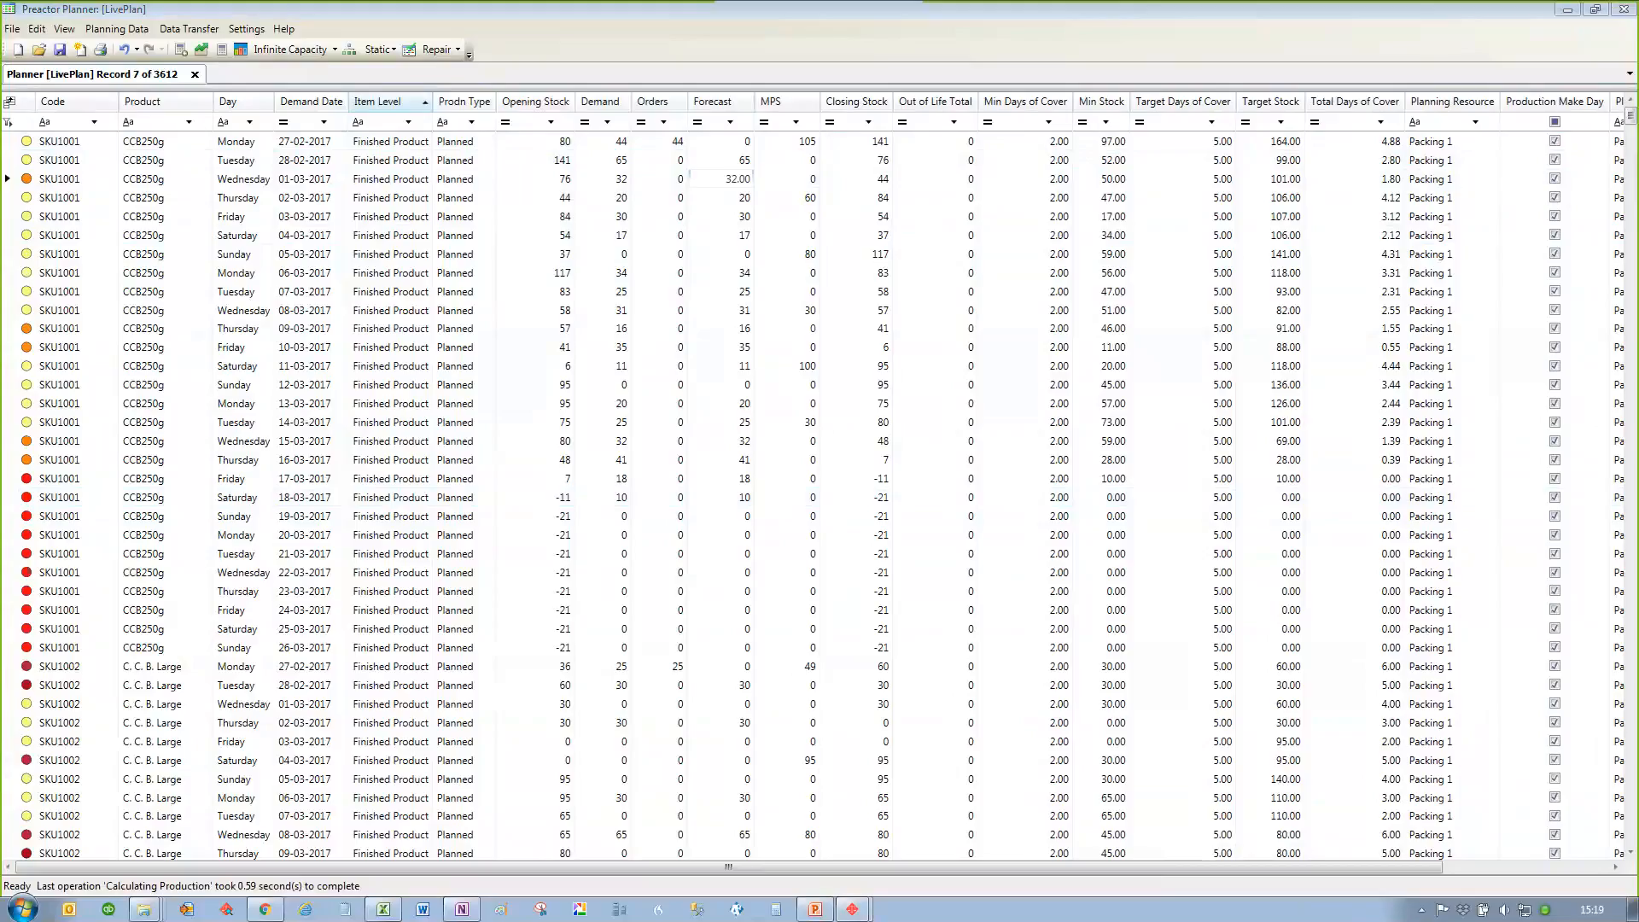
Step: Show the planner alerts beside the plan and select the SKU1001 row for 06-03-2017
click(64, 28)
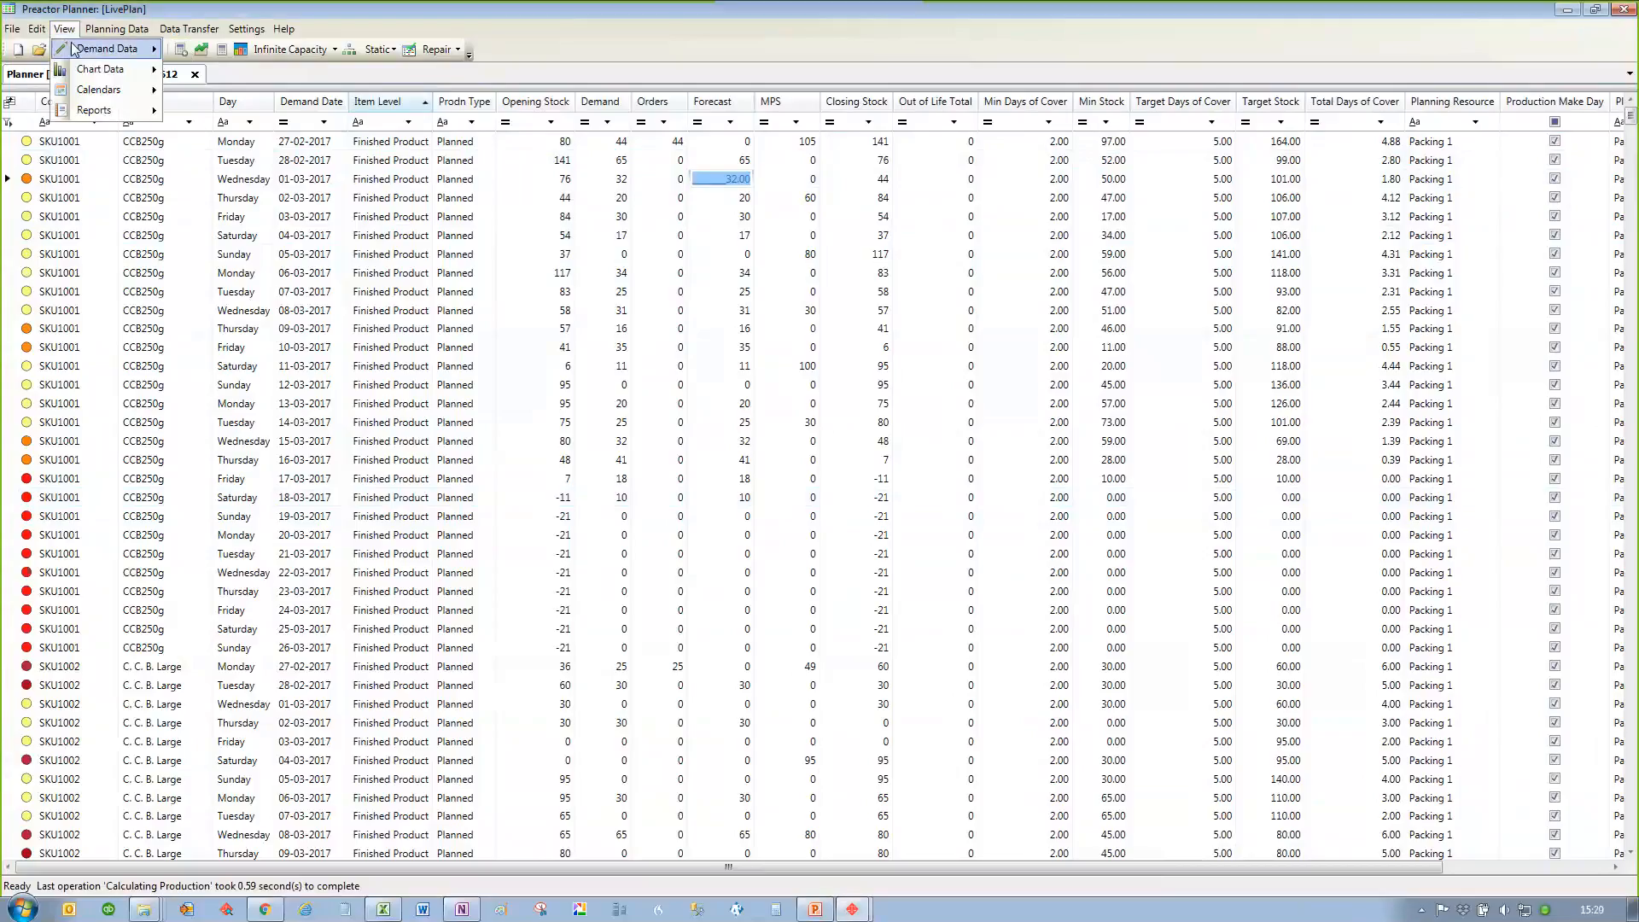
mouse_move(75, 50)
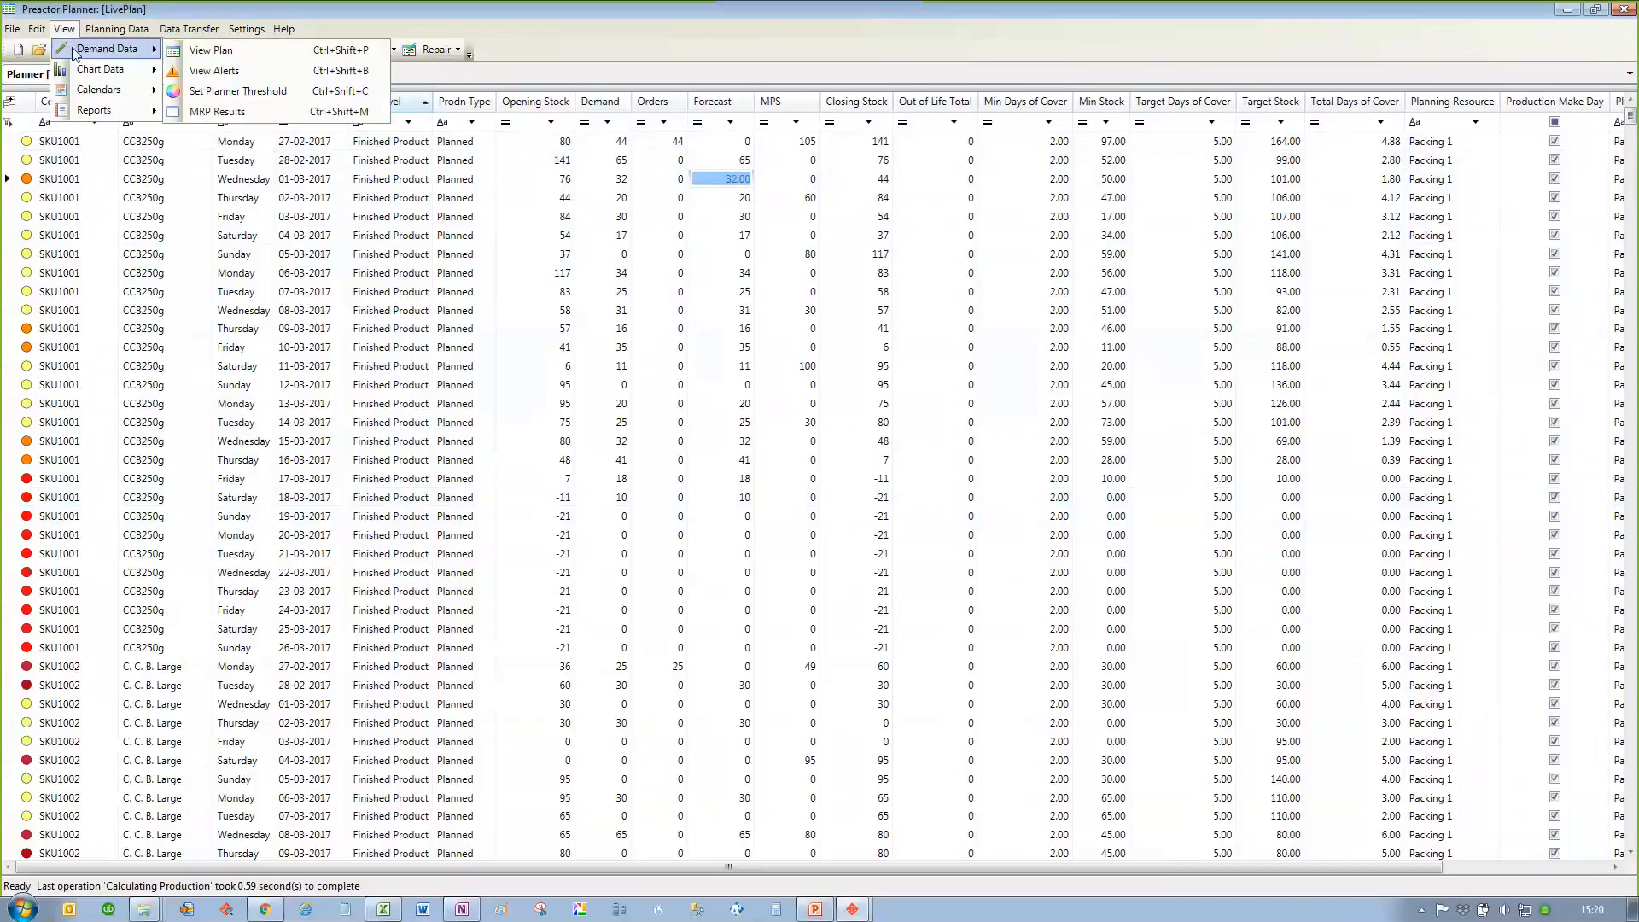
click(186, 72)
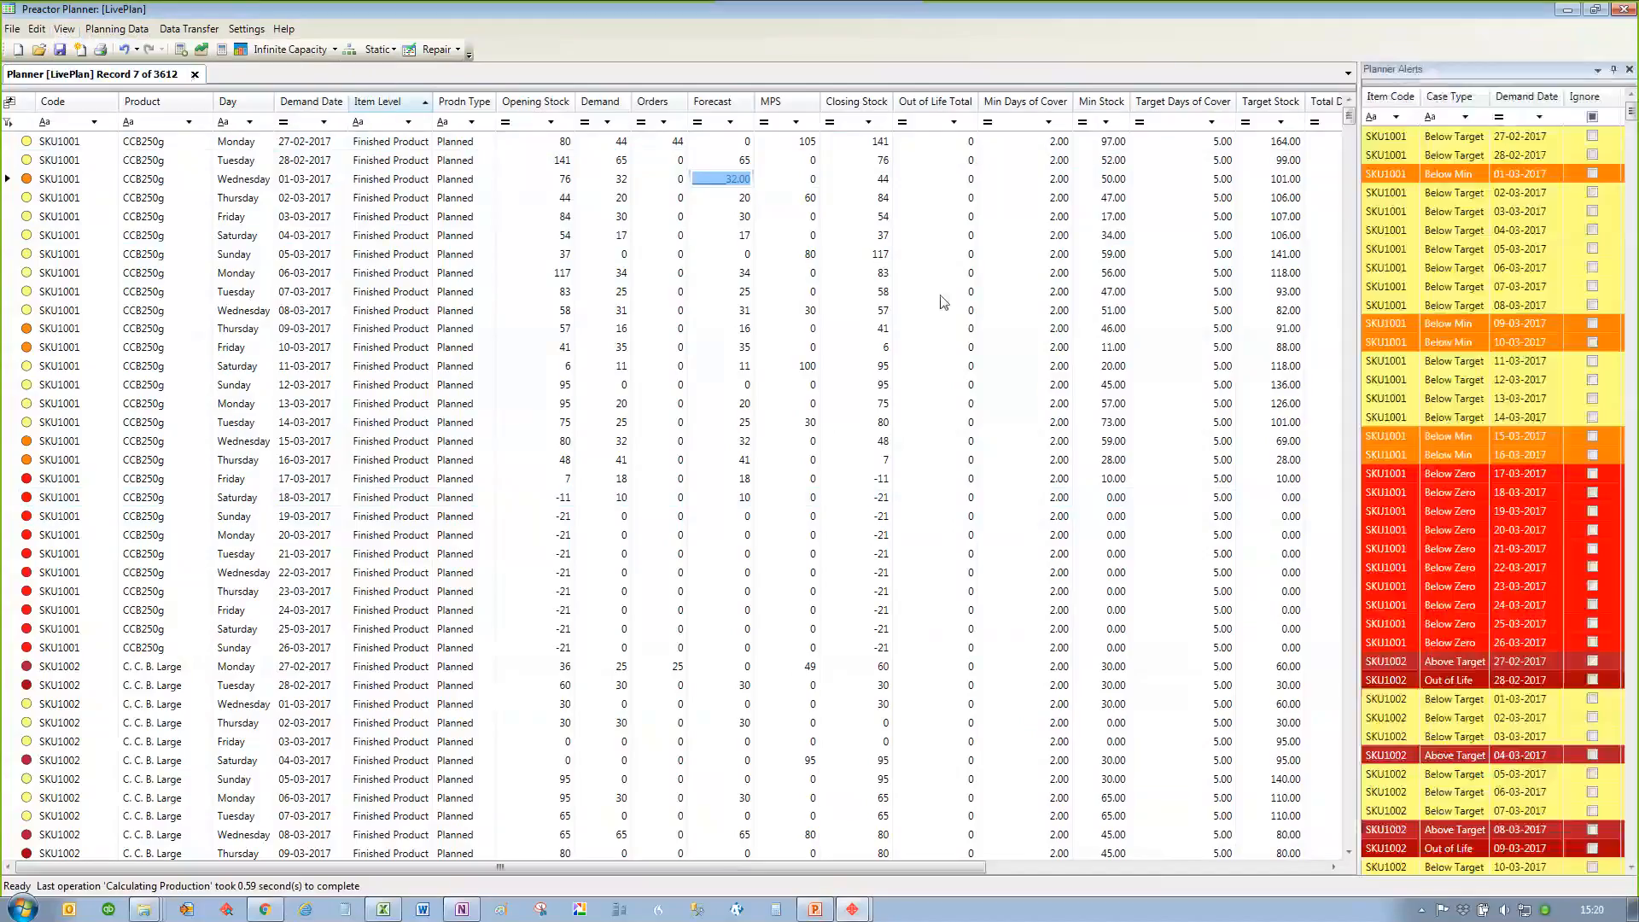
click(838, 275)
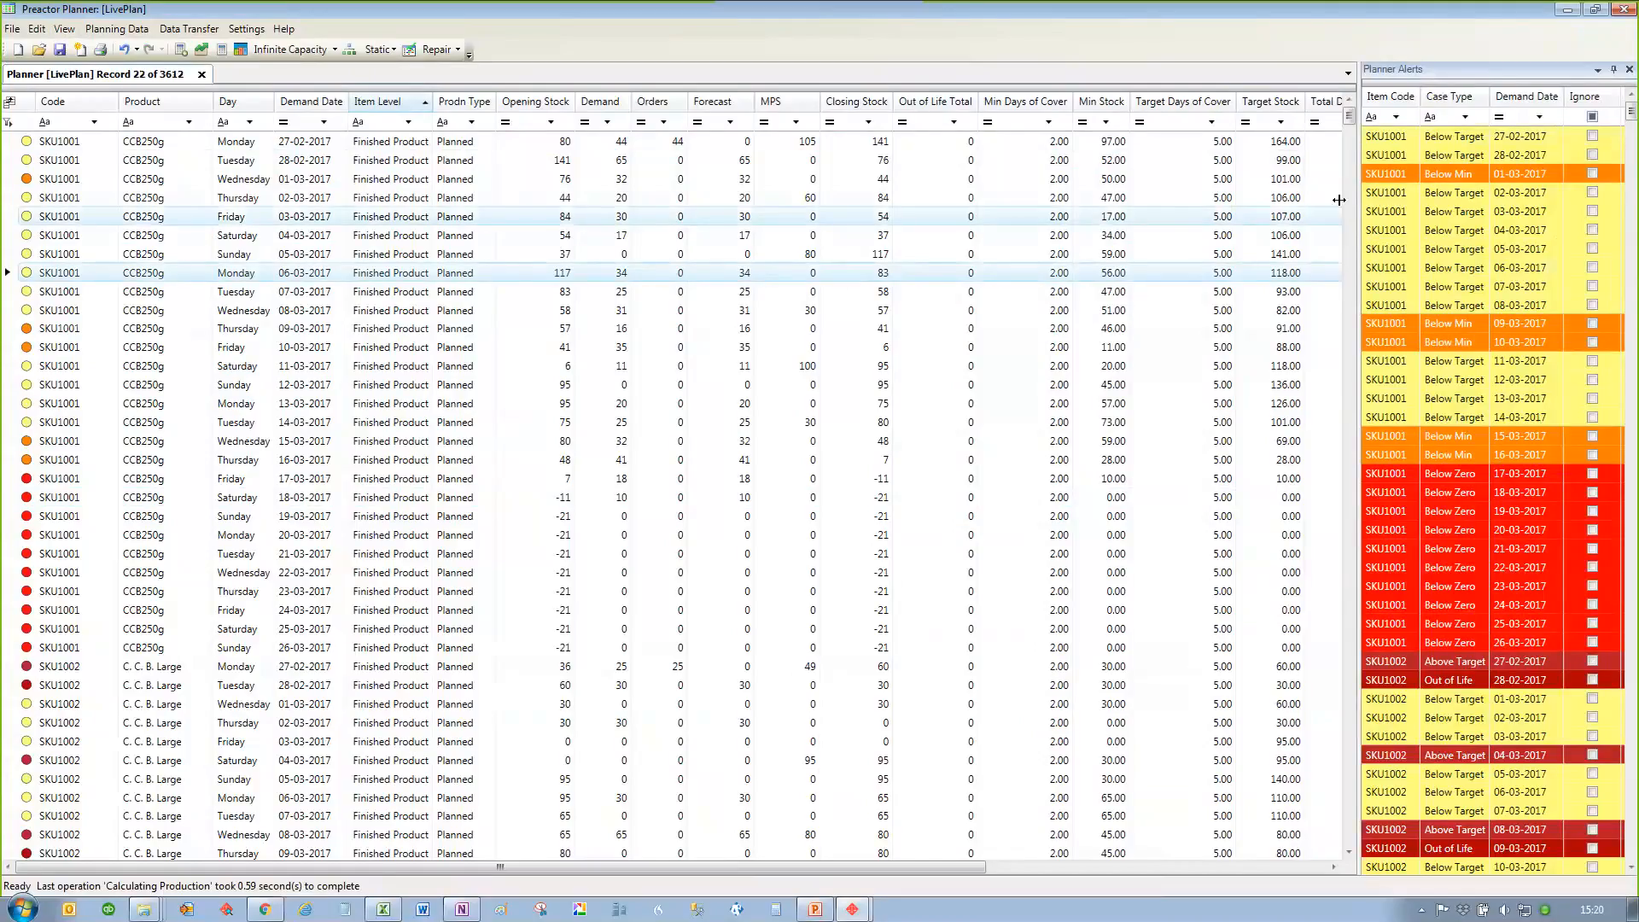
Step: Filter the planner alerts by case type to Below Min
click(1465, 119)
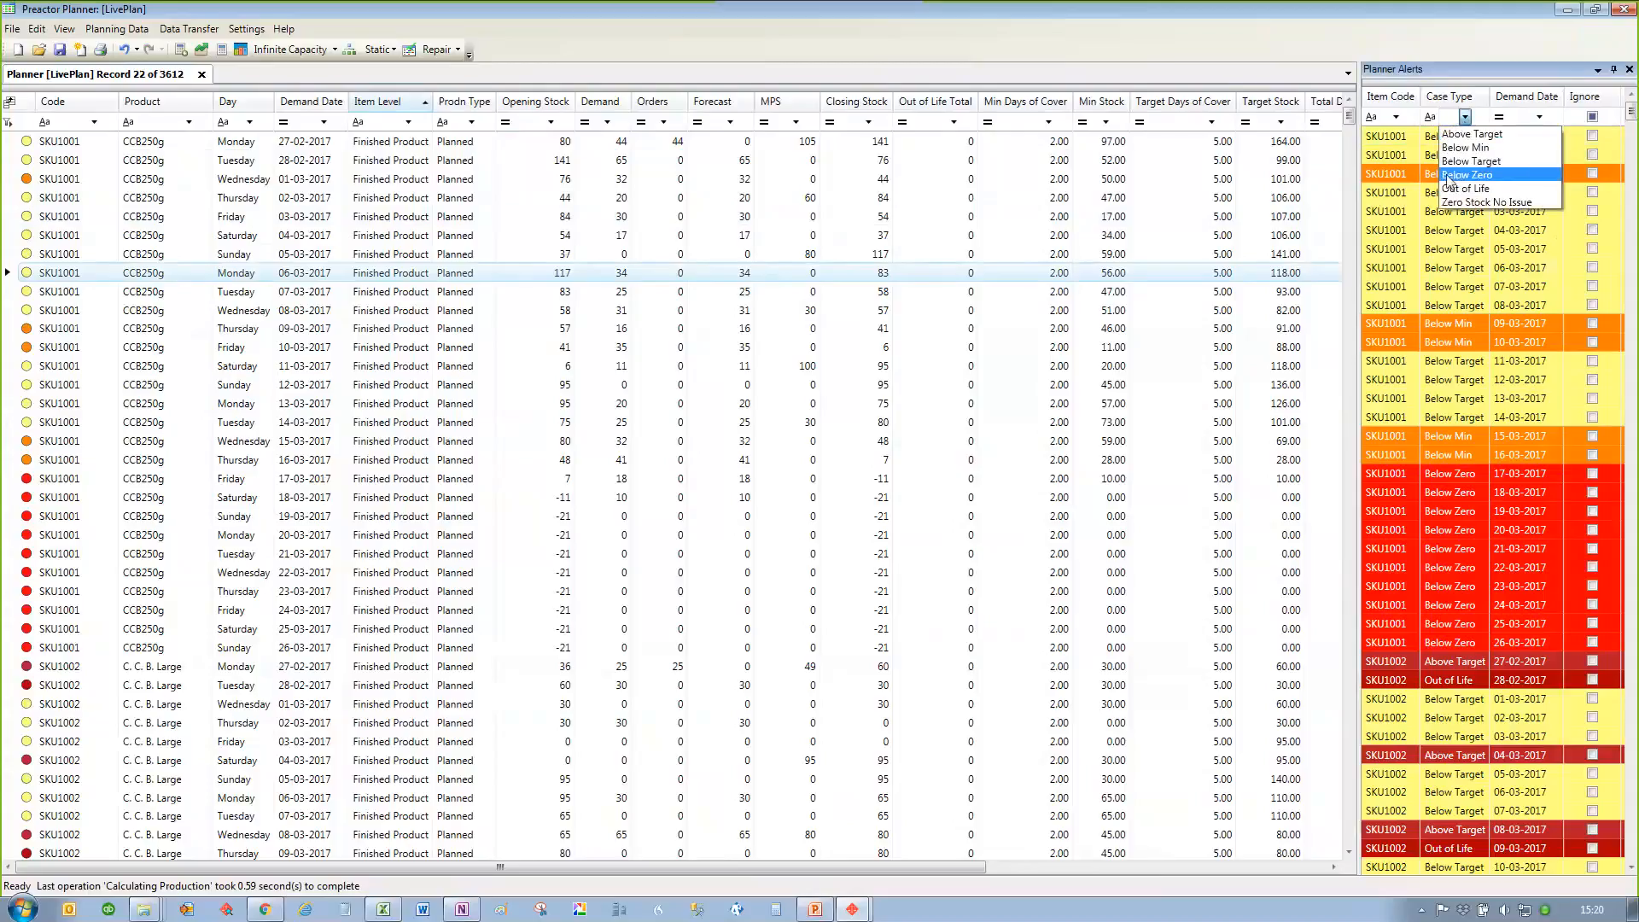
click(945, 277)
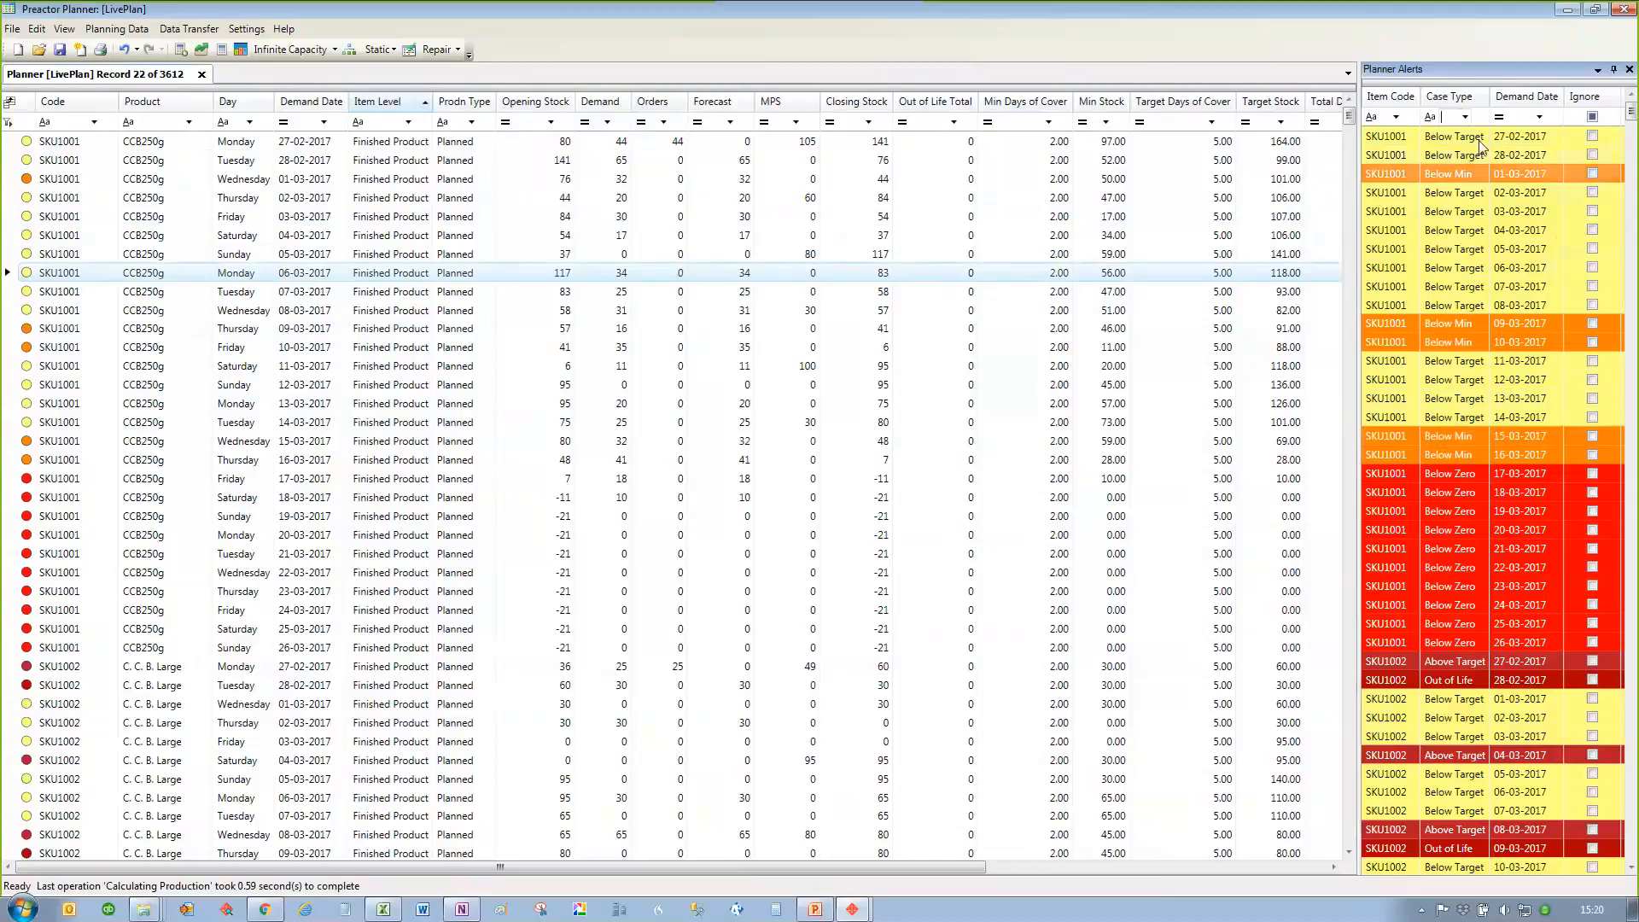
click(1465, 118)
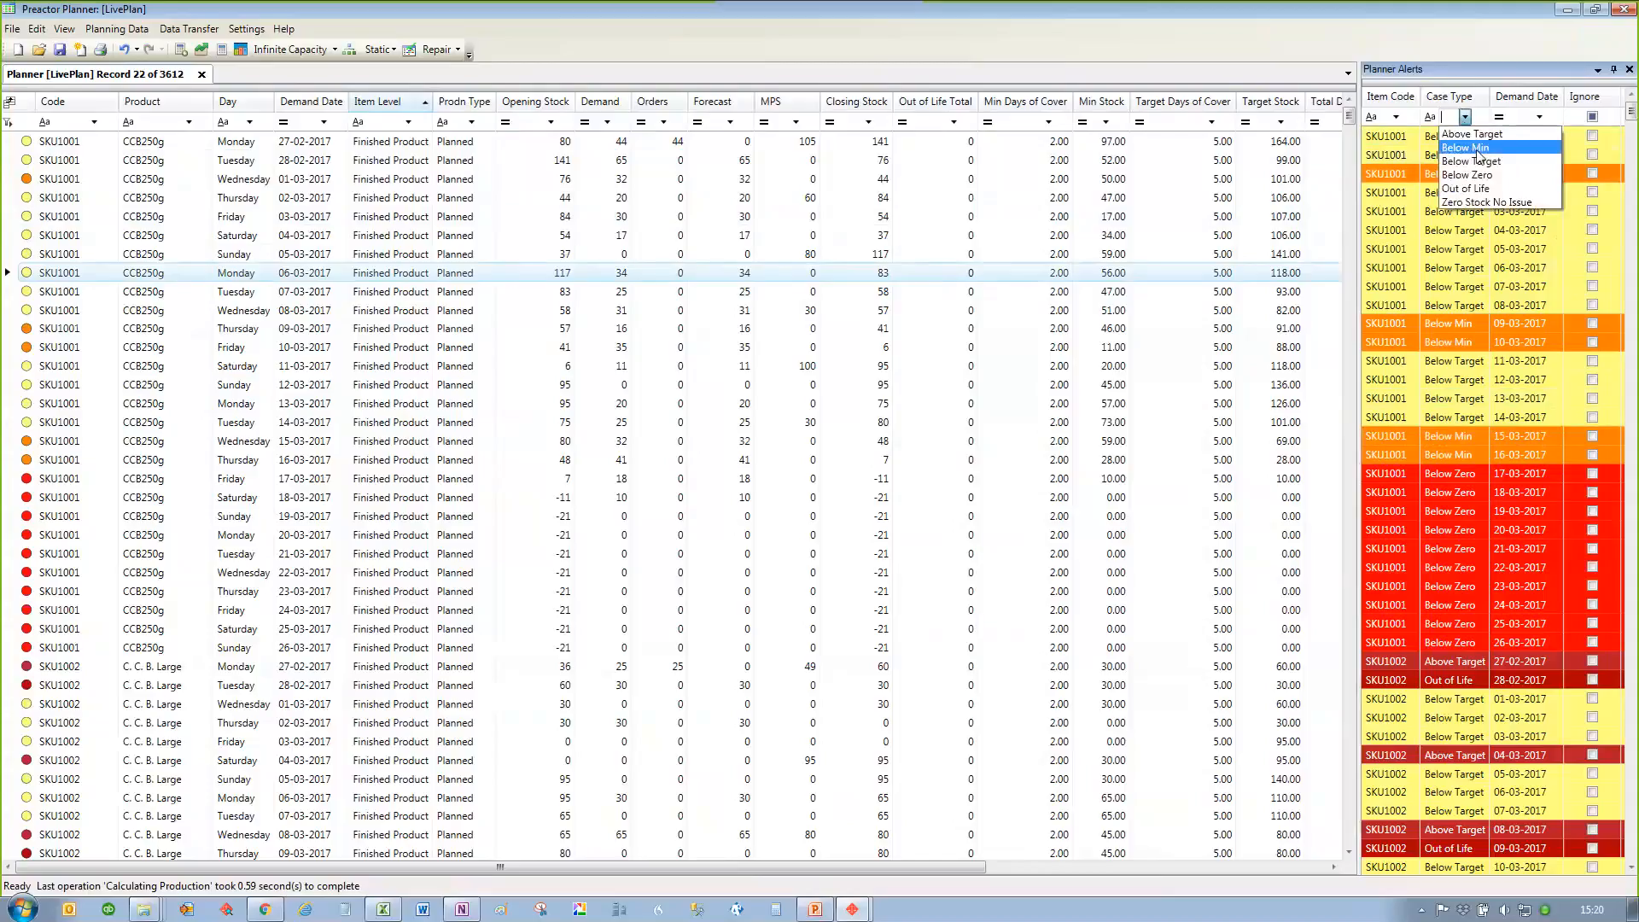
click(1478, 150)
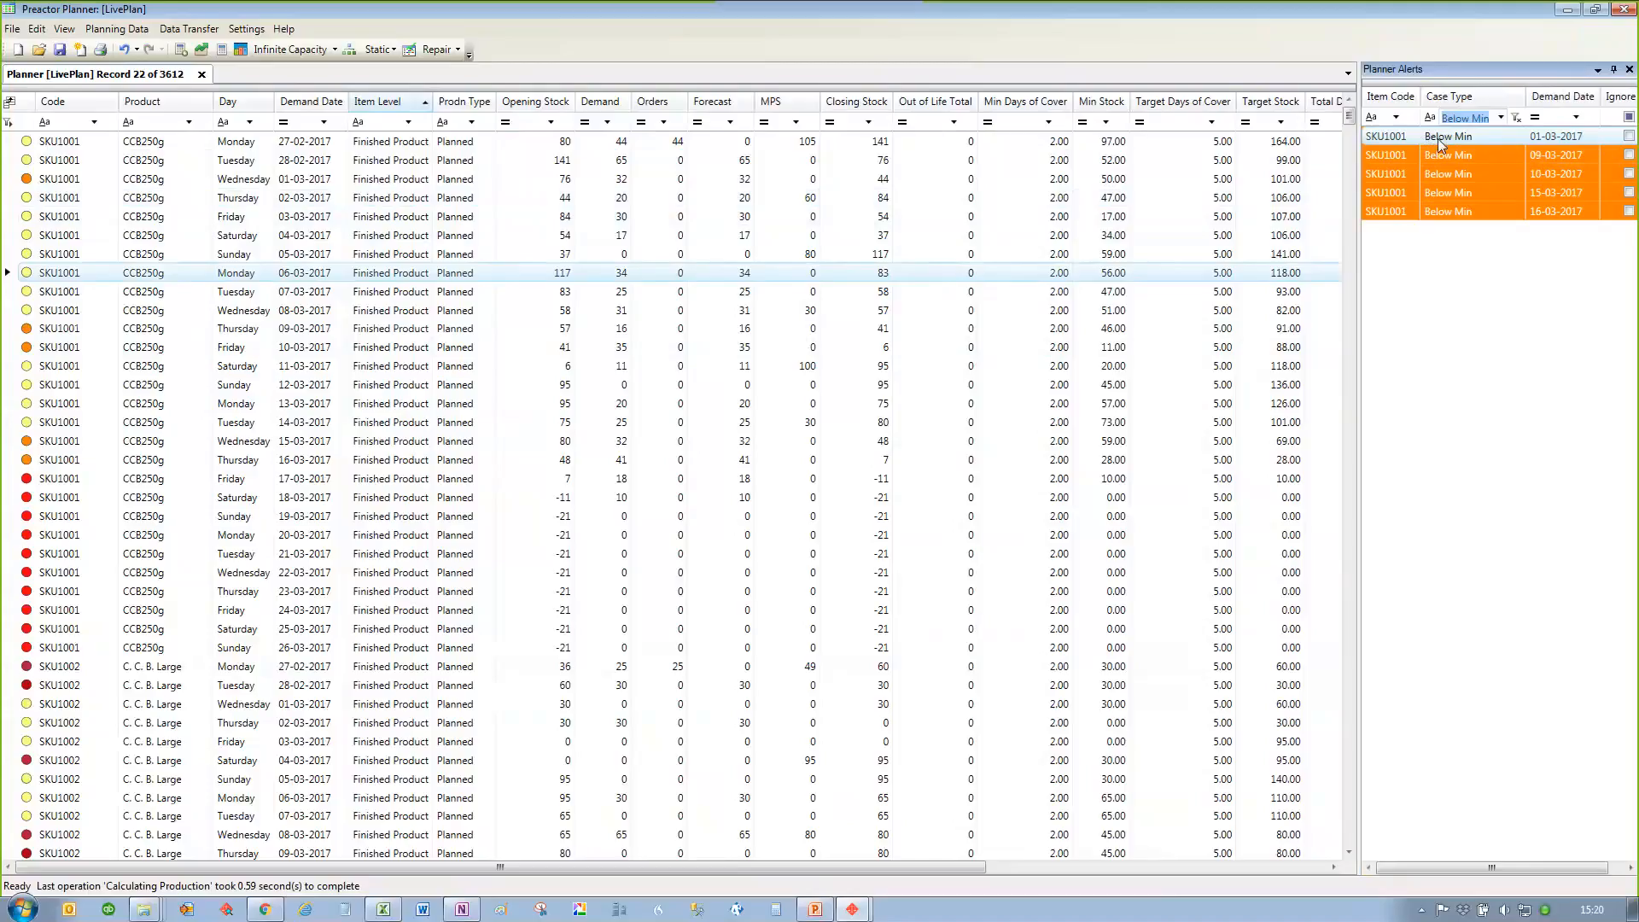
Step: Limit the alerts to demand dates less than or equal to 10-03-2017
click(1576, 117)
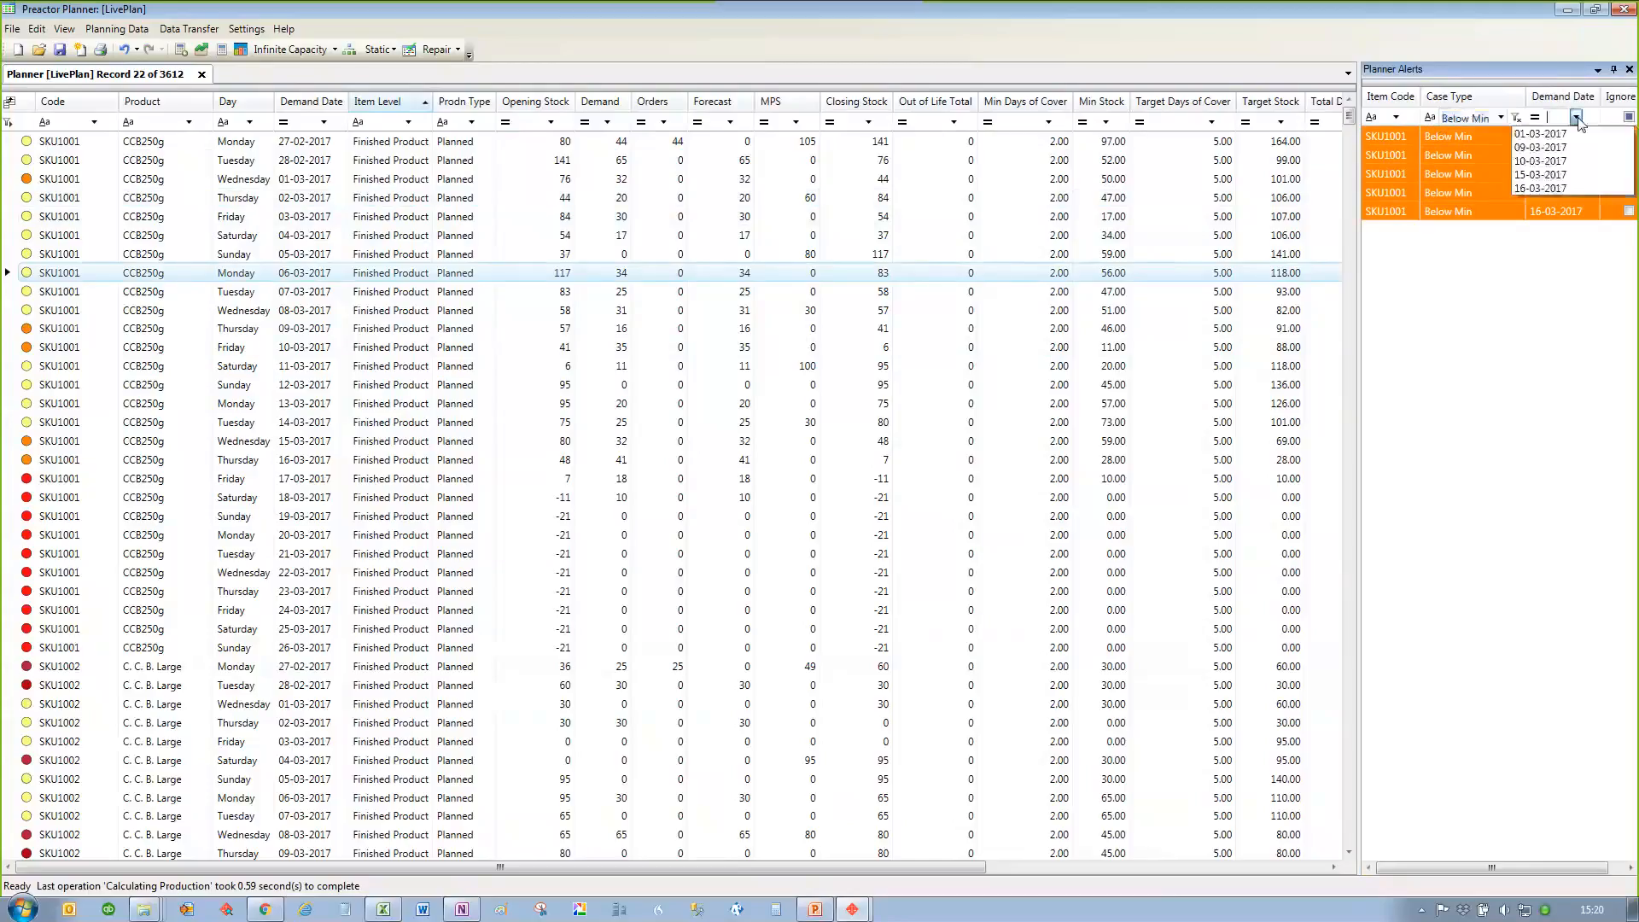
click(1578, 119)
click(1536, 118)
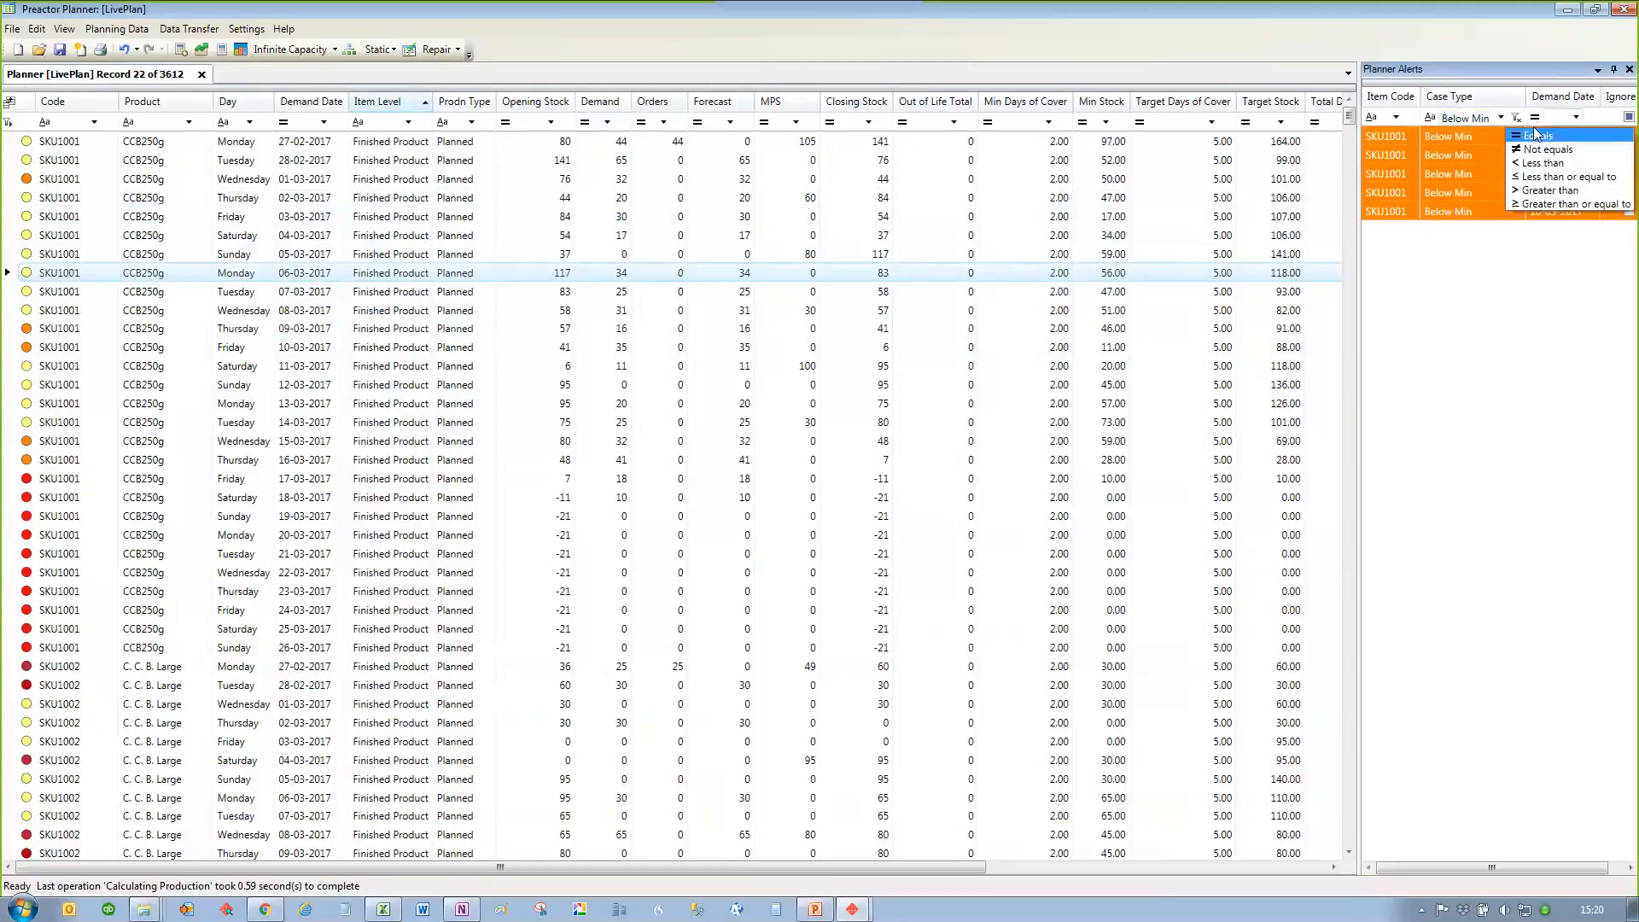
click(1539, 177)
click(1577, 117)
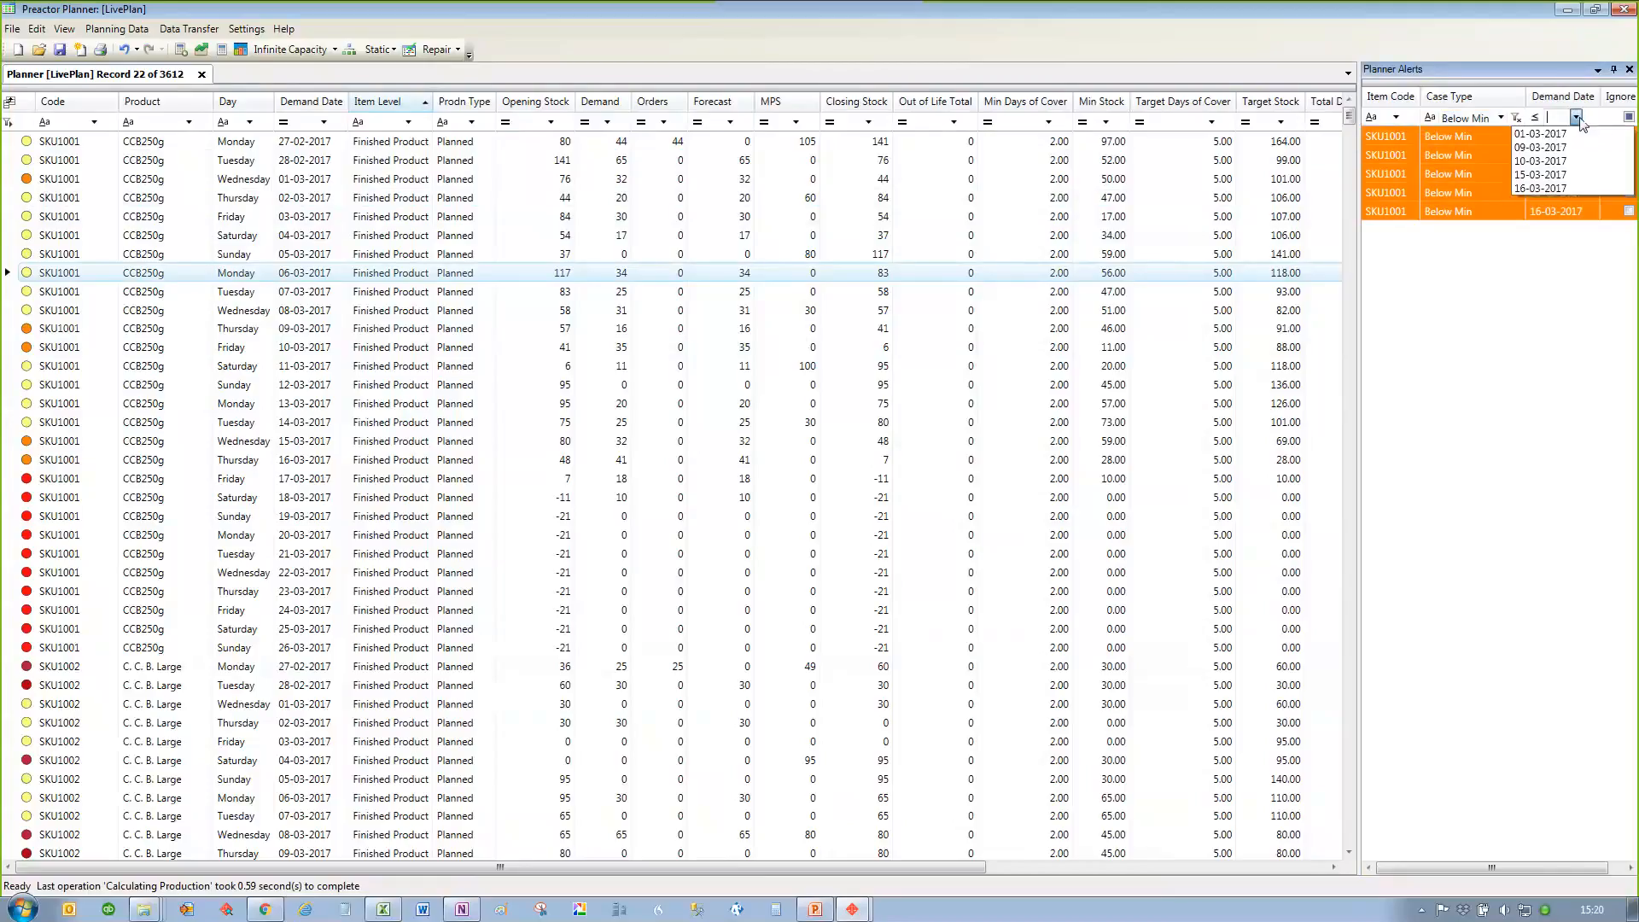
click(1578, 162)
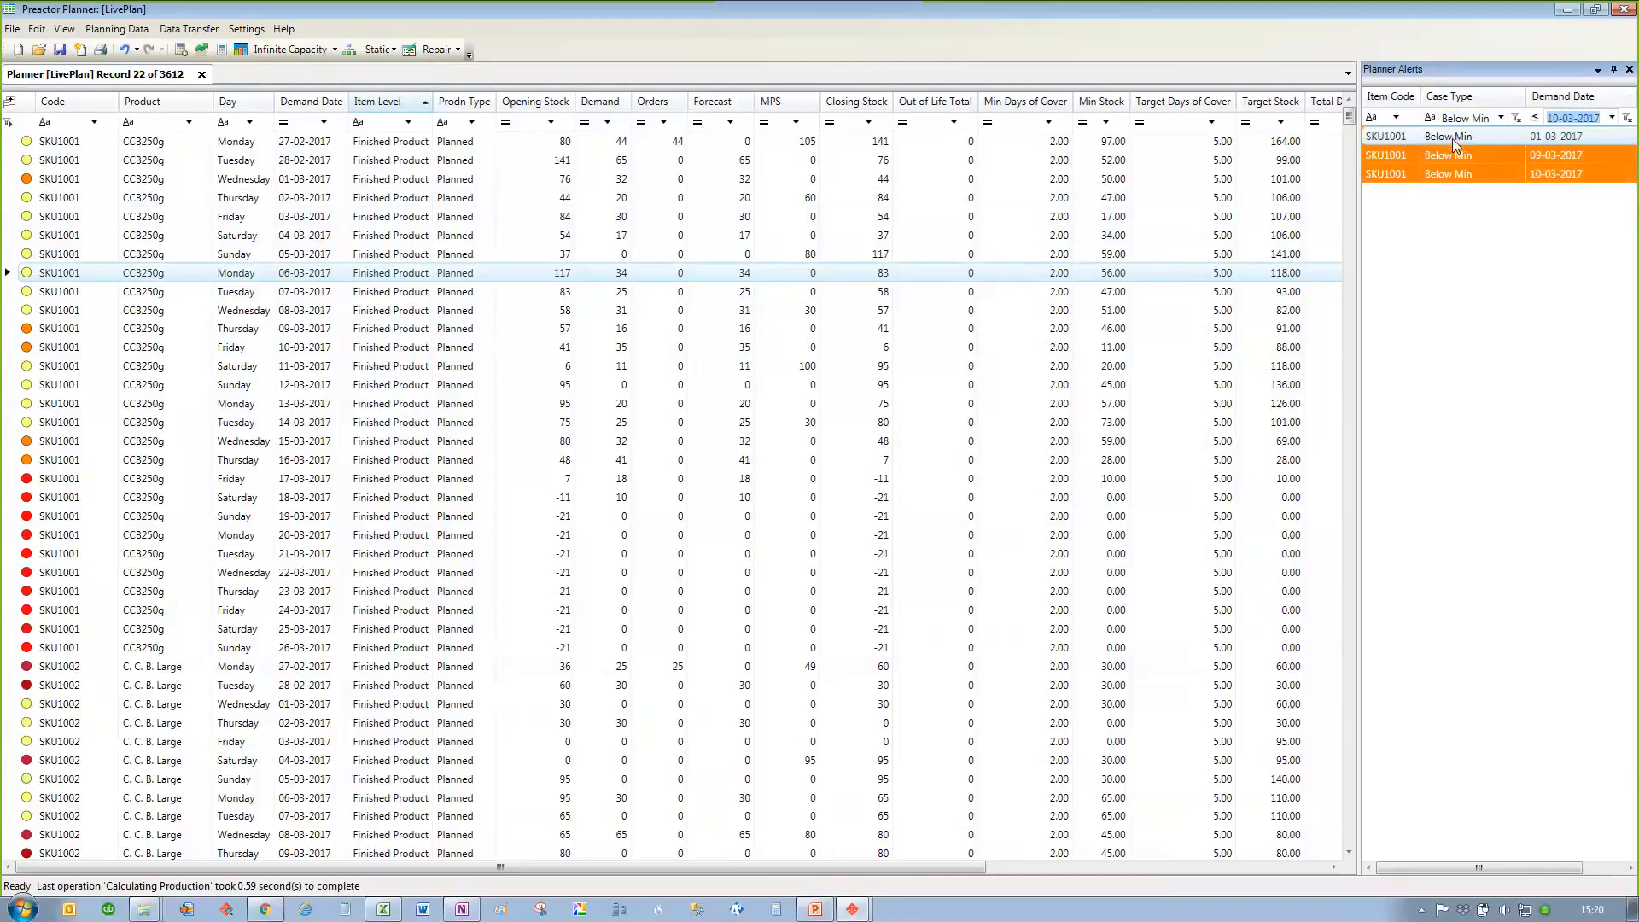
Step: Go through the Below Min alerts for SKU1001 and set its MPS for 01-03-2017 to 25
click(1535, 136)
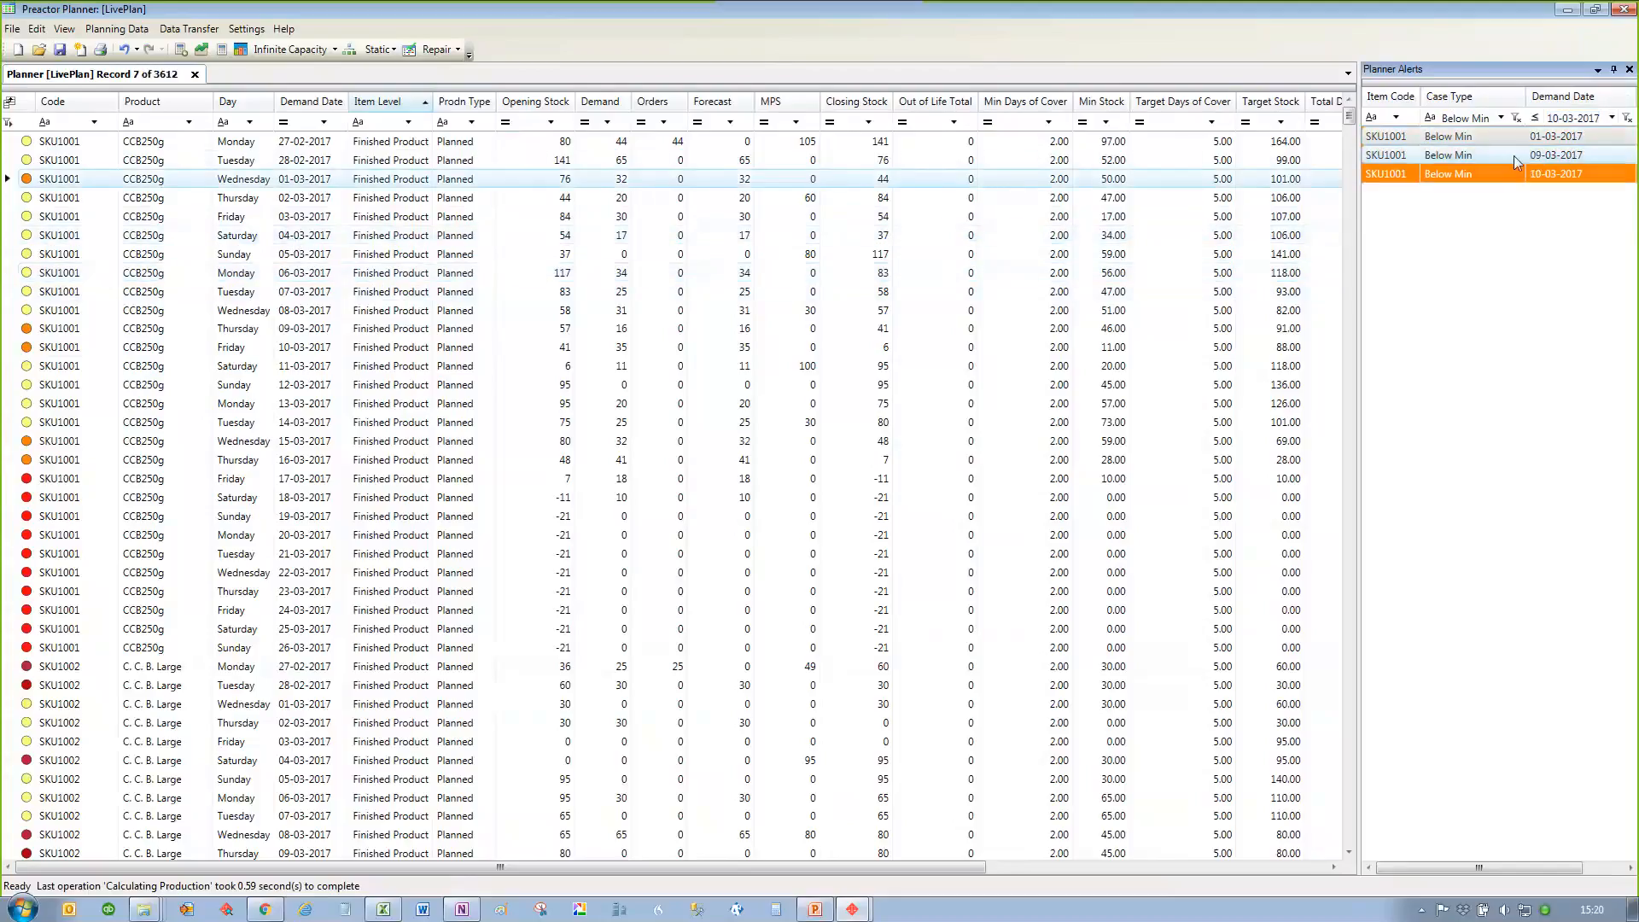
click(1517, 156)
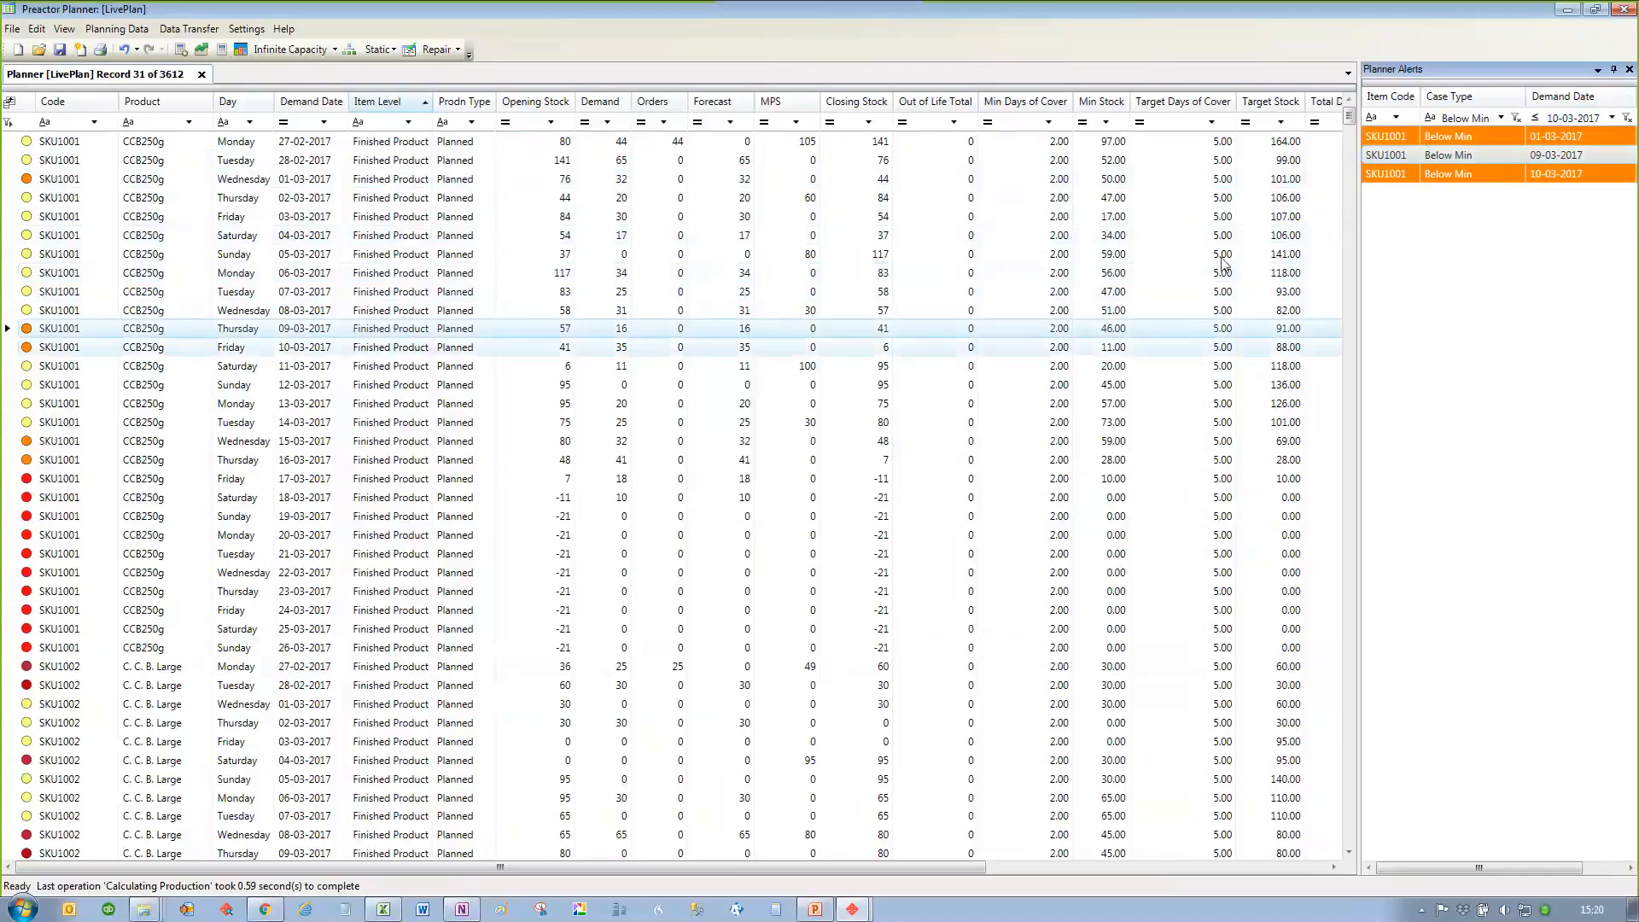
click(1397, 138)
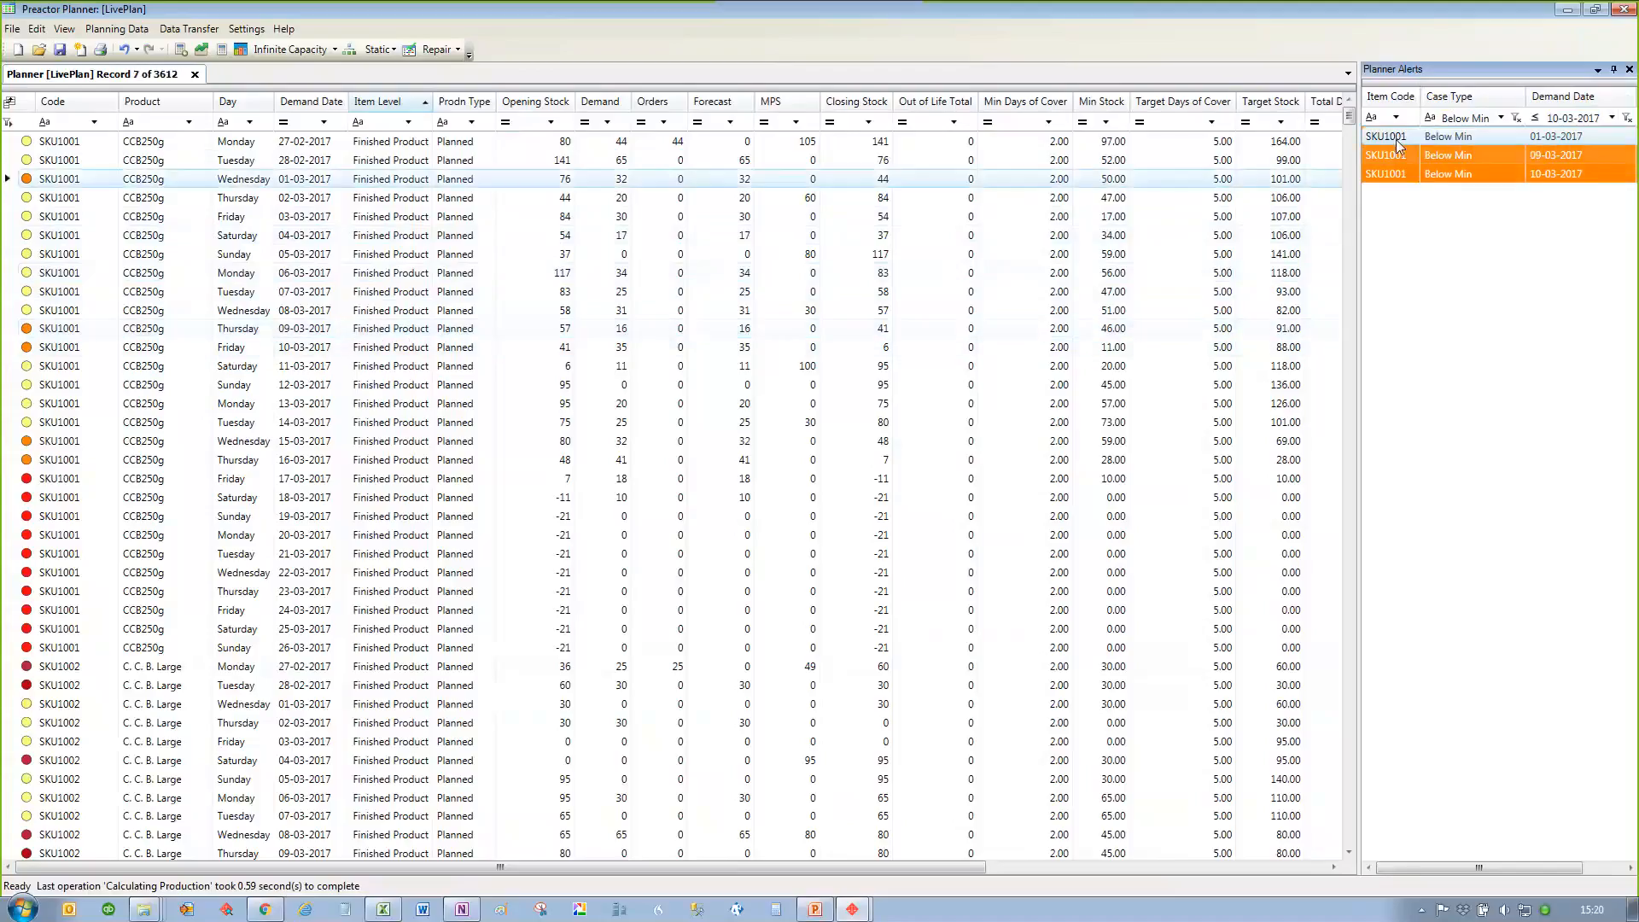
click(795, 181)
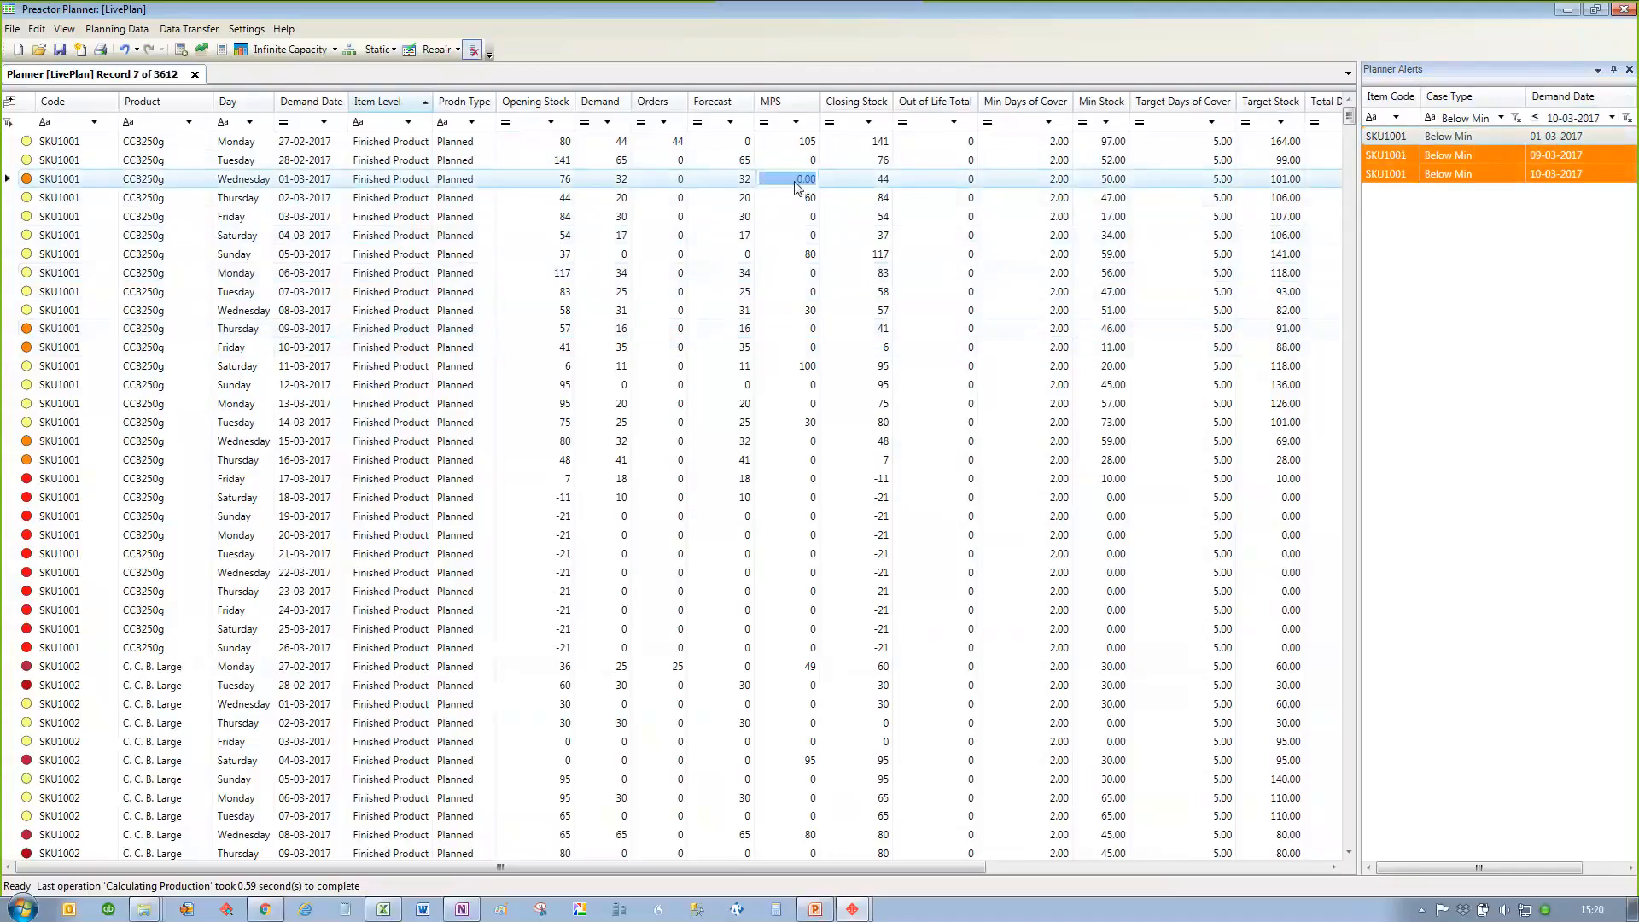
text(25)
key(Return)
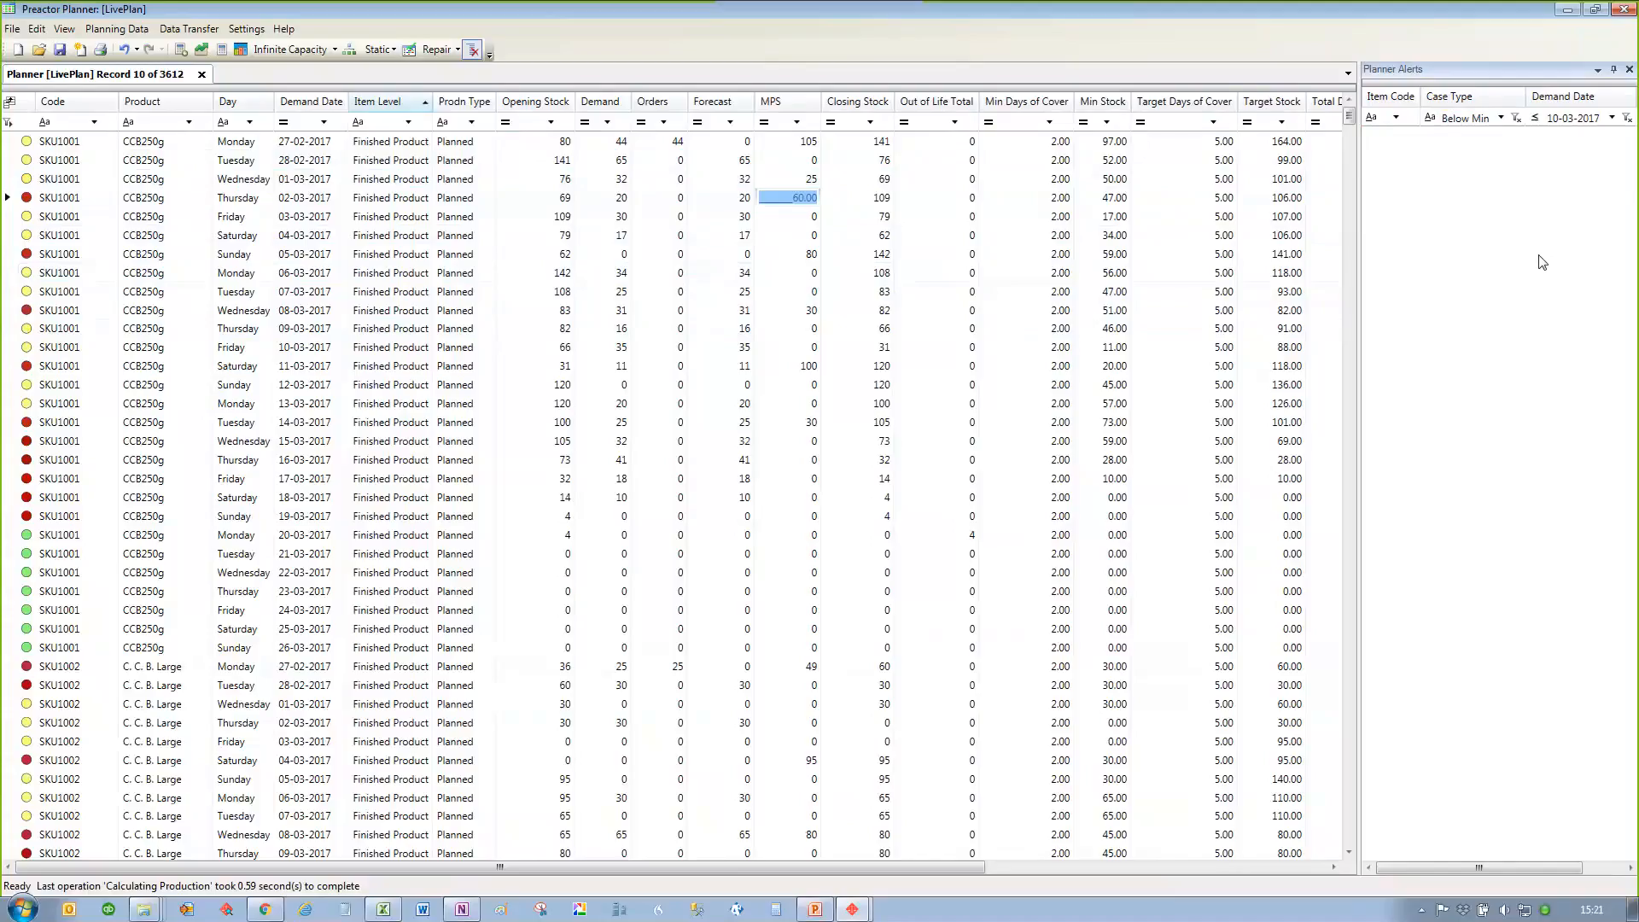
Step: Close the planner alerts and filter the plan by code to SKU1010
click(1629, 69)
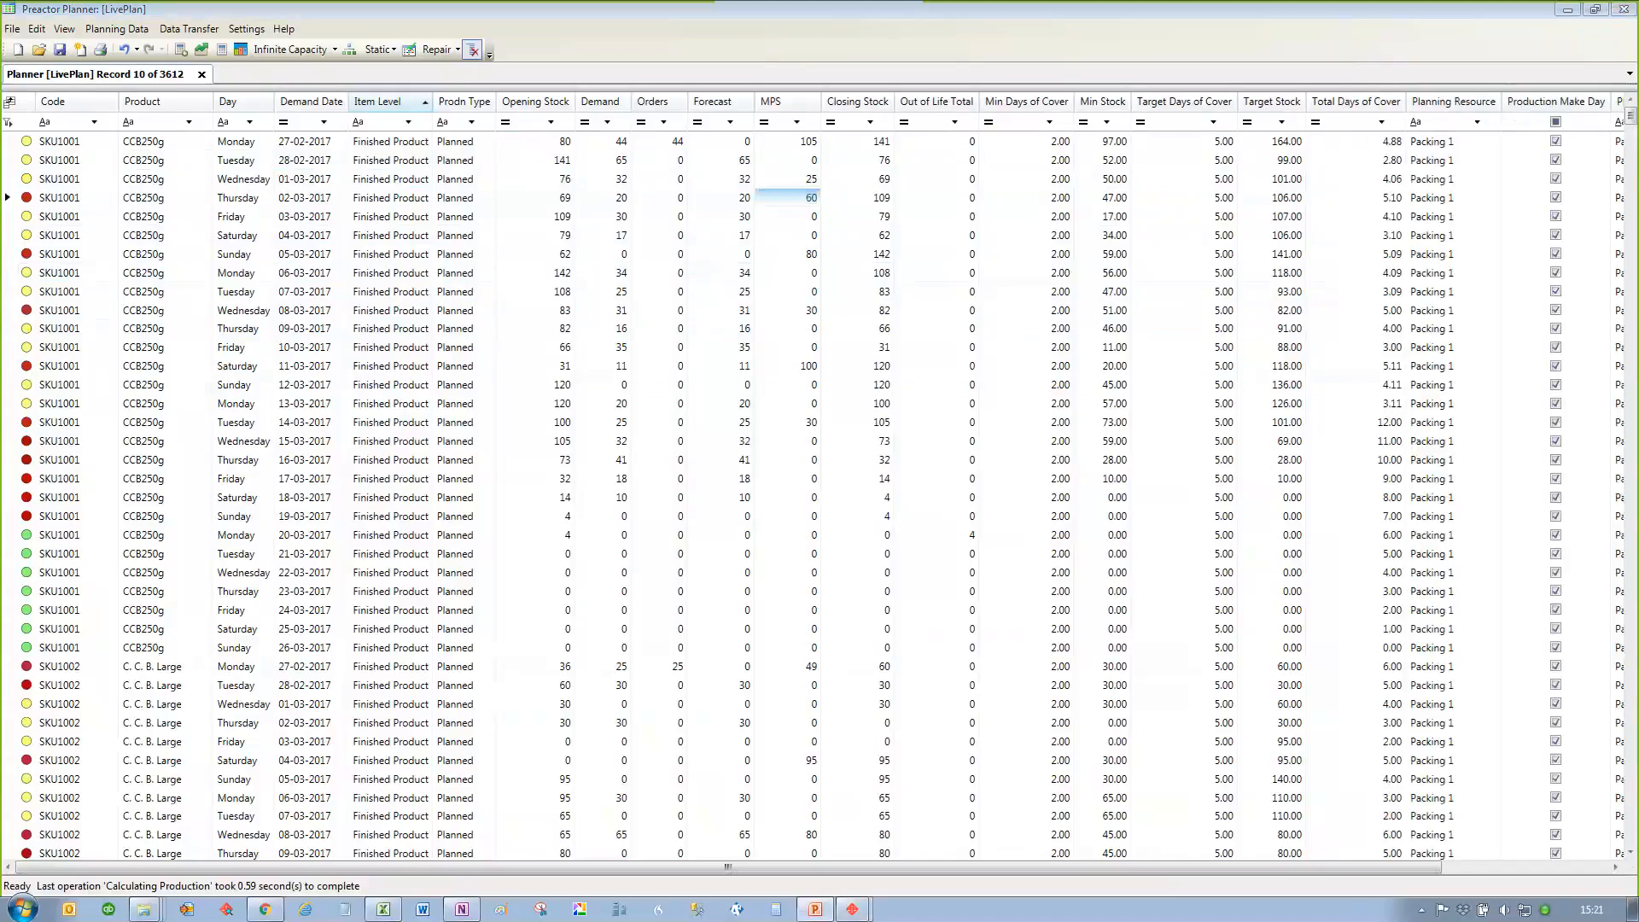
click(94, 122)
drag(168, 198, 161, 319)
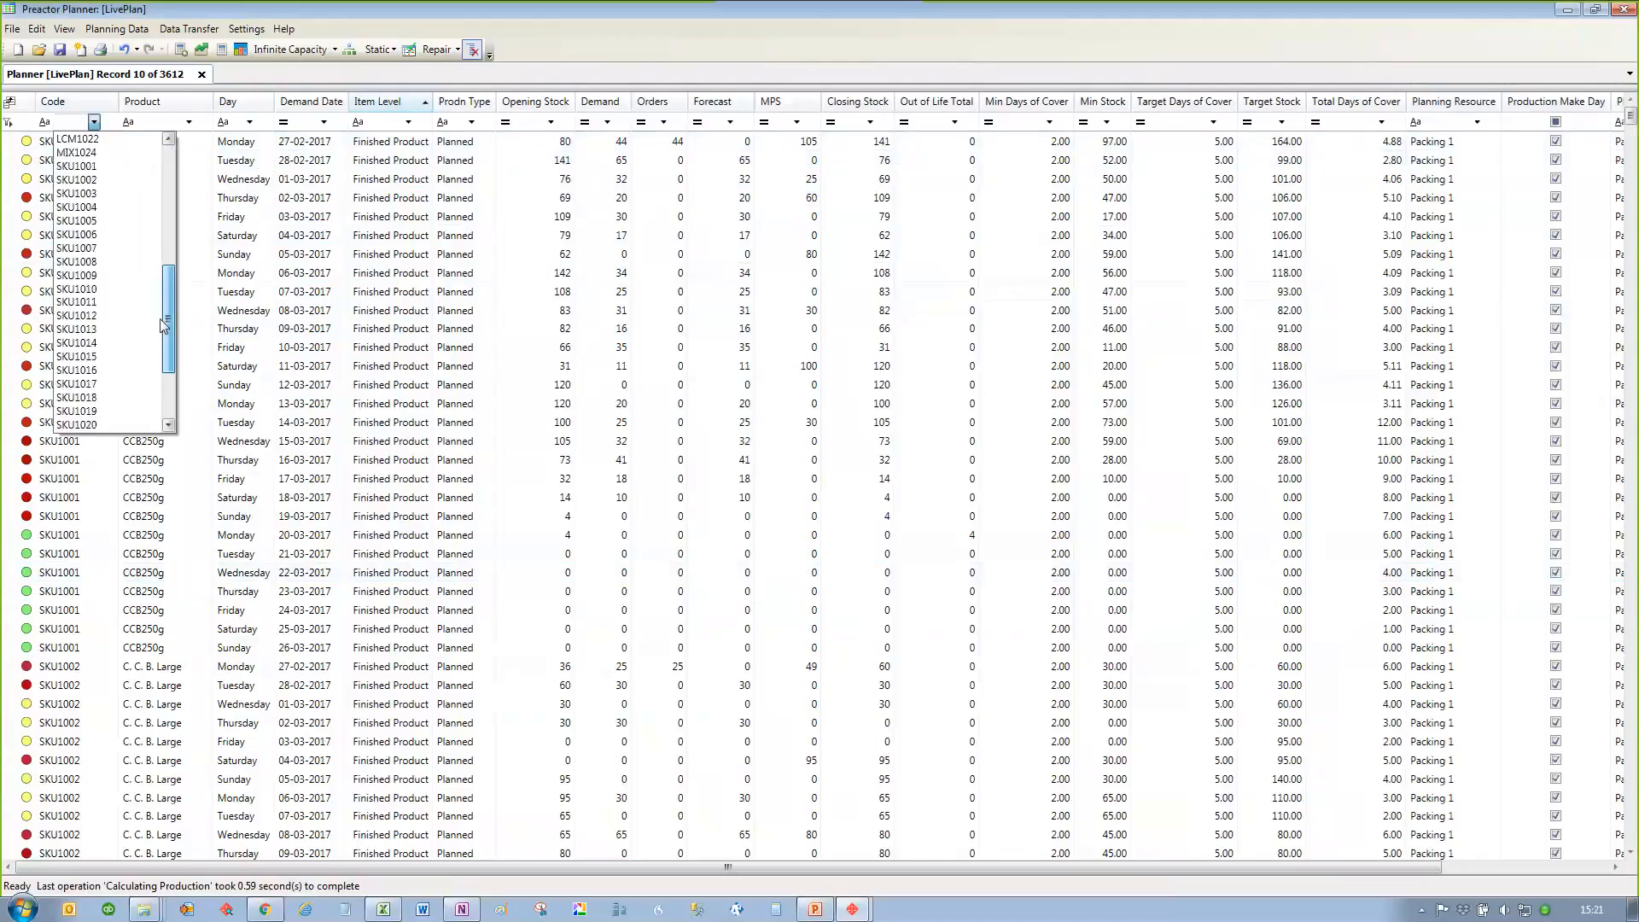
click(125, 292)
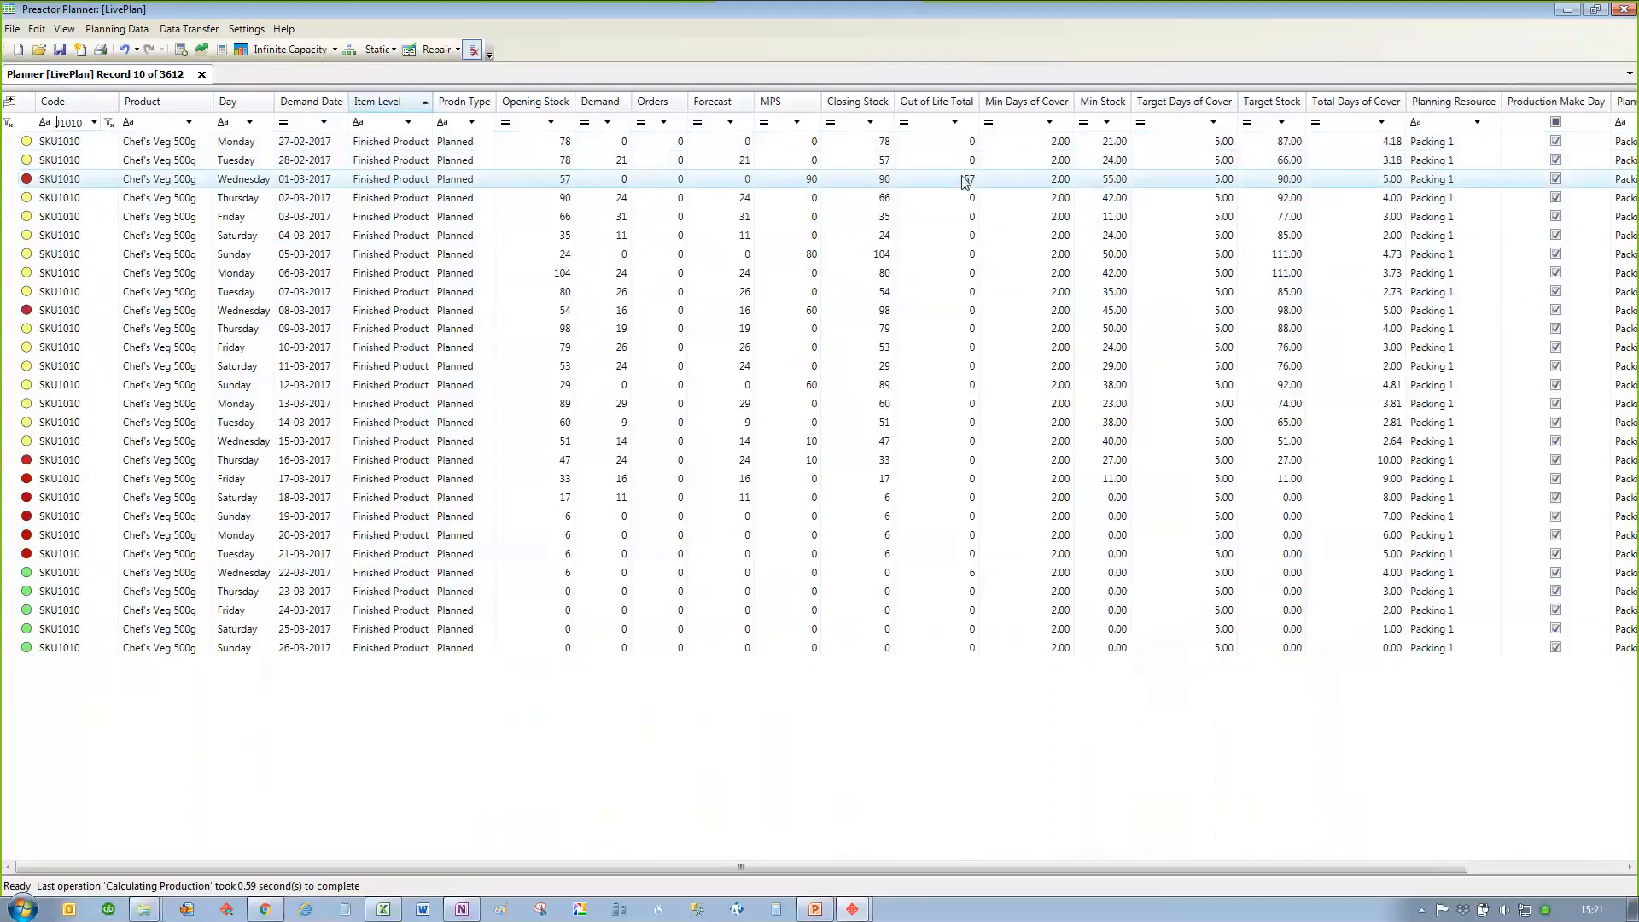
Step: Set the SKU1010 forecast for 28-02-2017 to 35
click(721, 160)
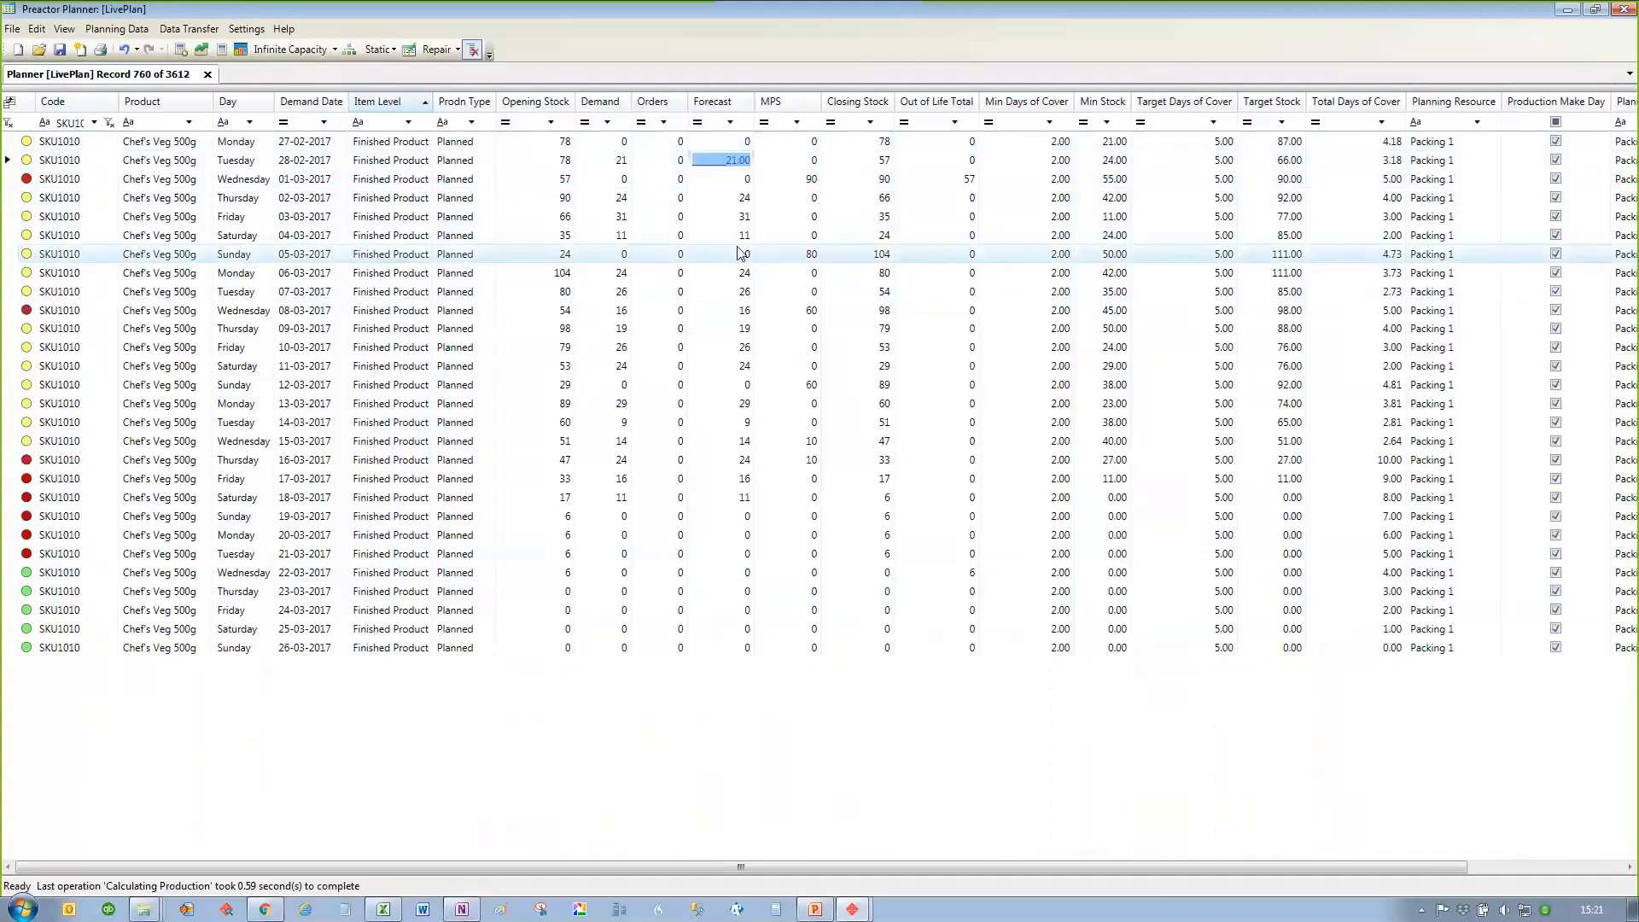
text(35)
key(Down)
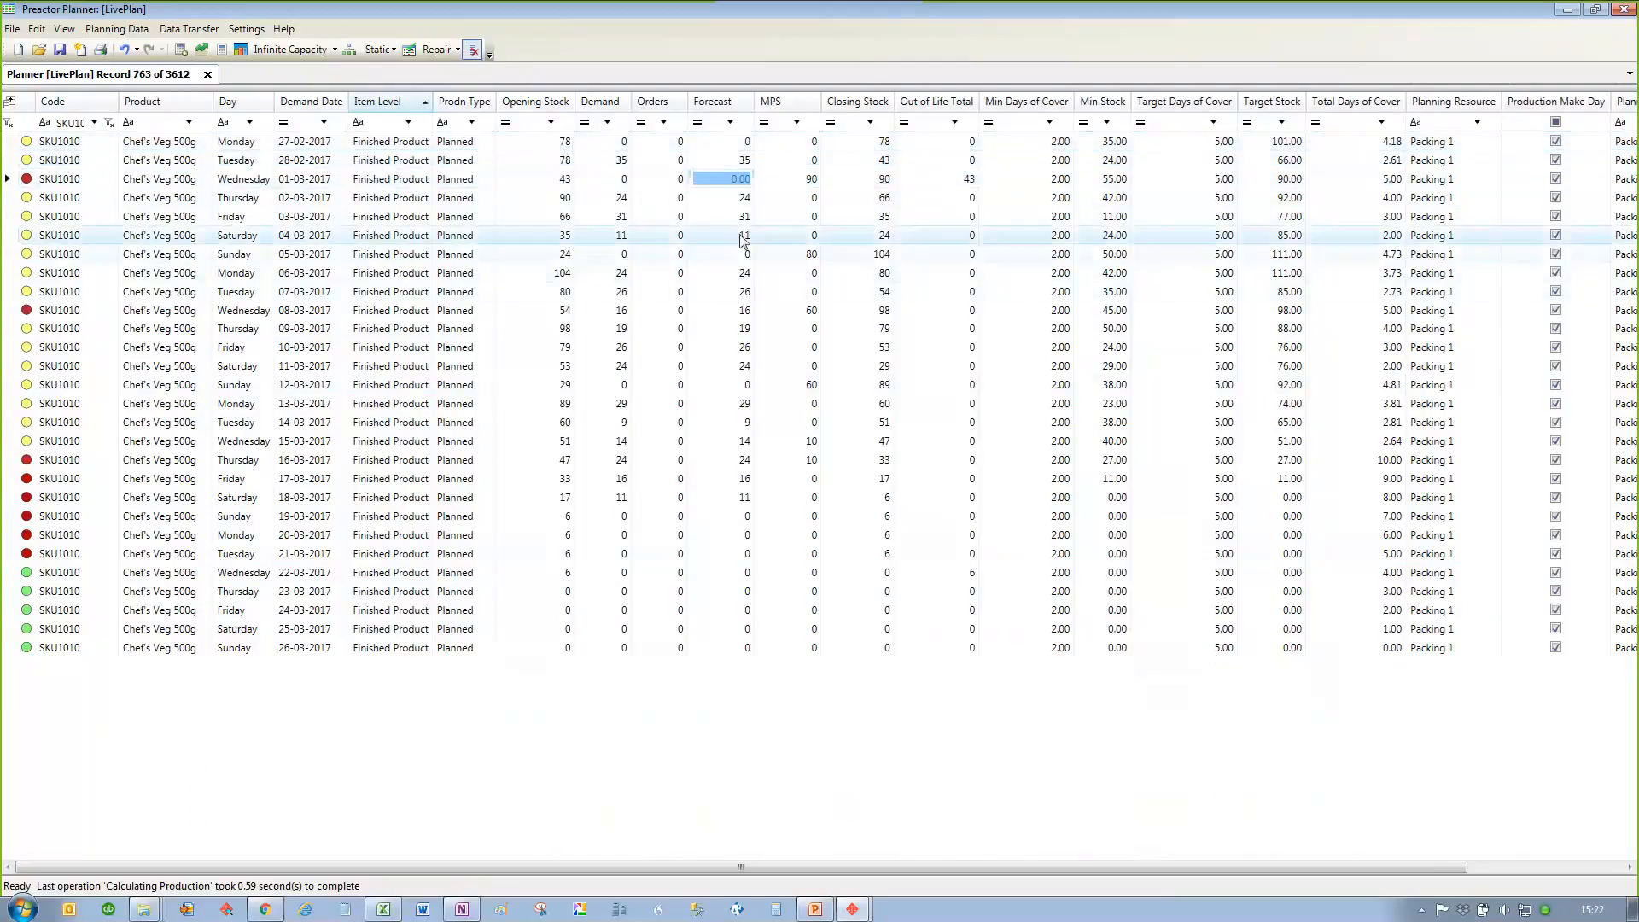
Step: Set the SKU1010 MPS for 01-03-2017 to 200
key(Tab)
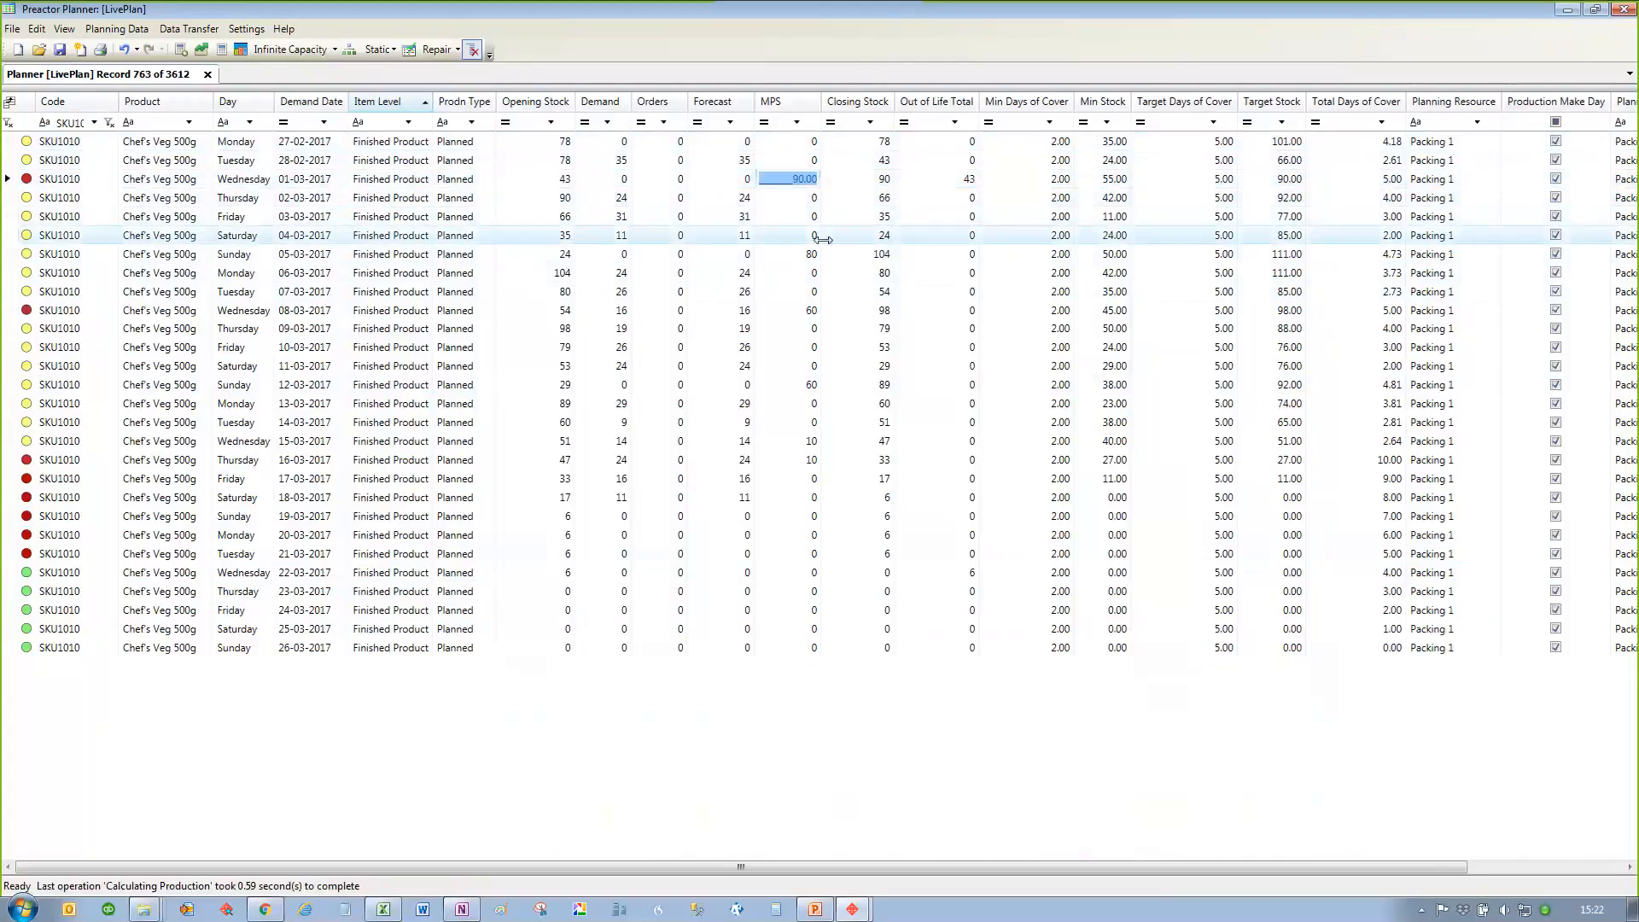
text(200)
key(Return)
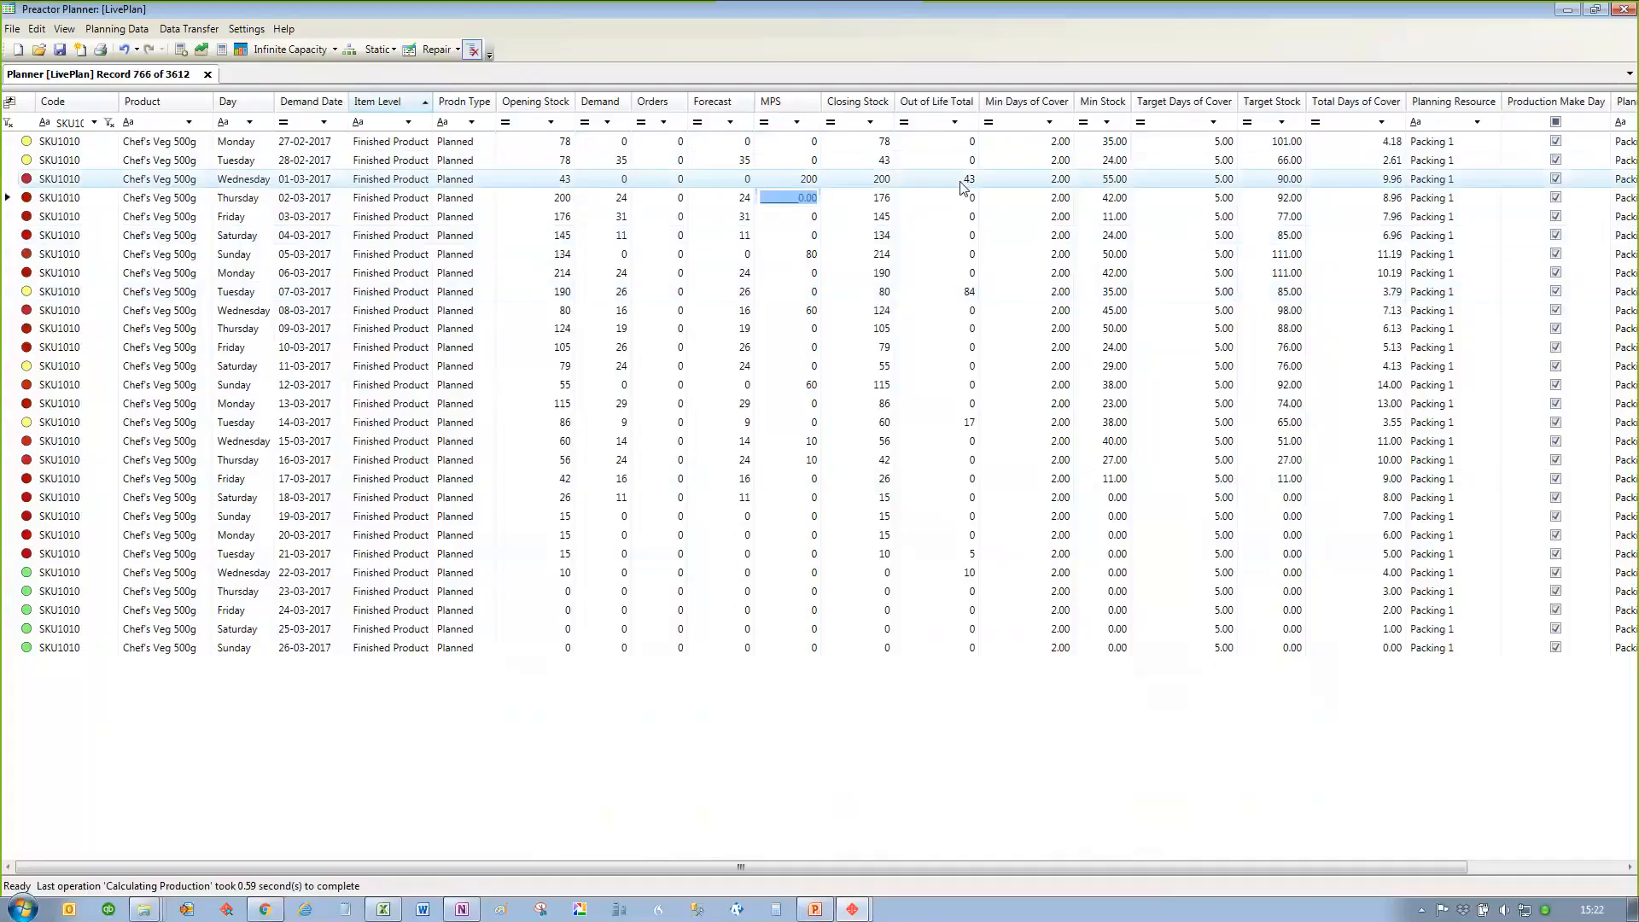
Step: Clear the code filter so the plan lists every product again
click(112, 128)
click(111, 125)
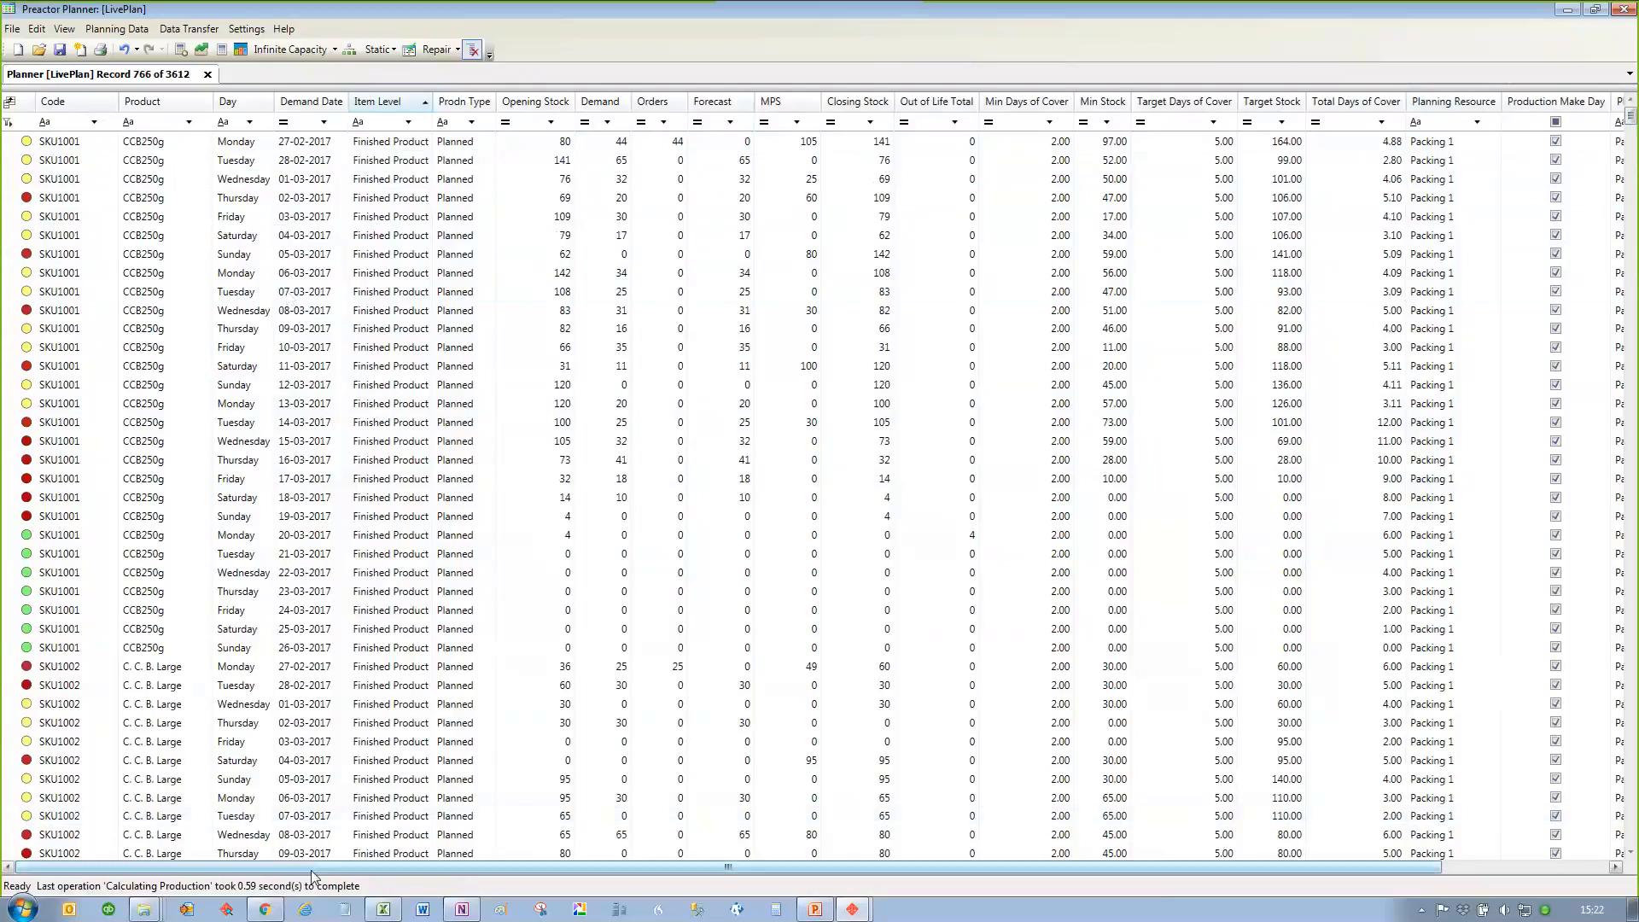
drag(328, 871, 213, 871)
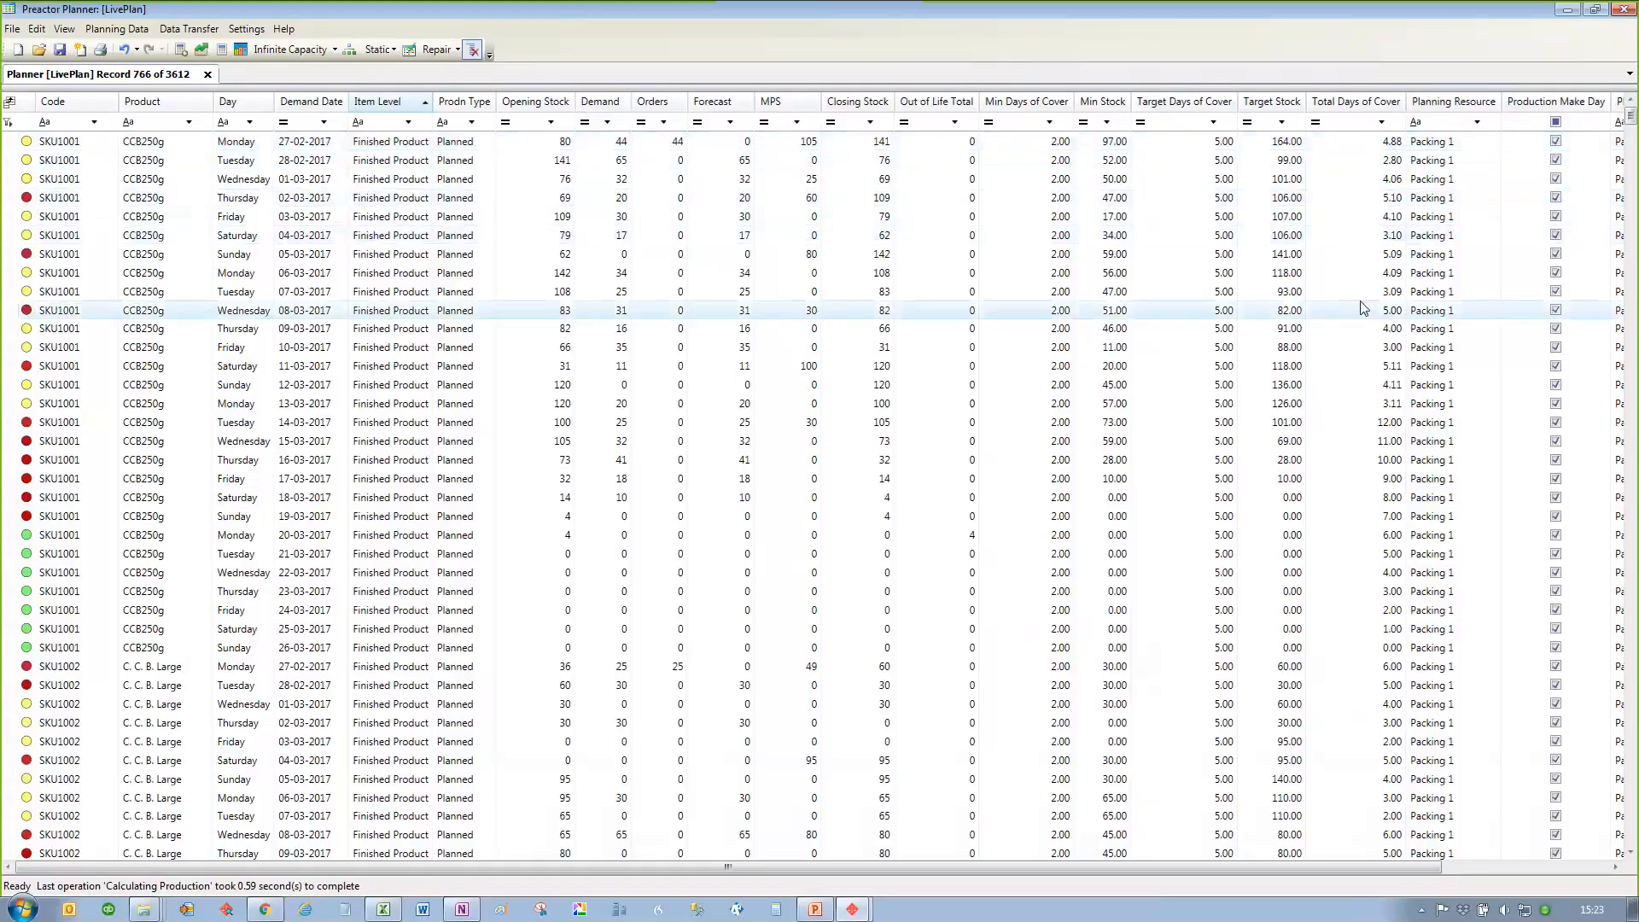
Step: Examine the total days of cover in the SKU1001 rows for 16-03-2017 and 12-03-2017
click(77, 559)
click(369, 460)
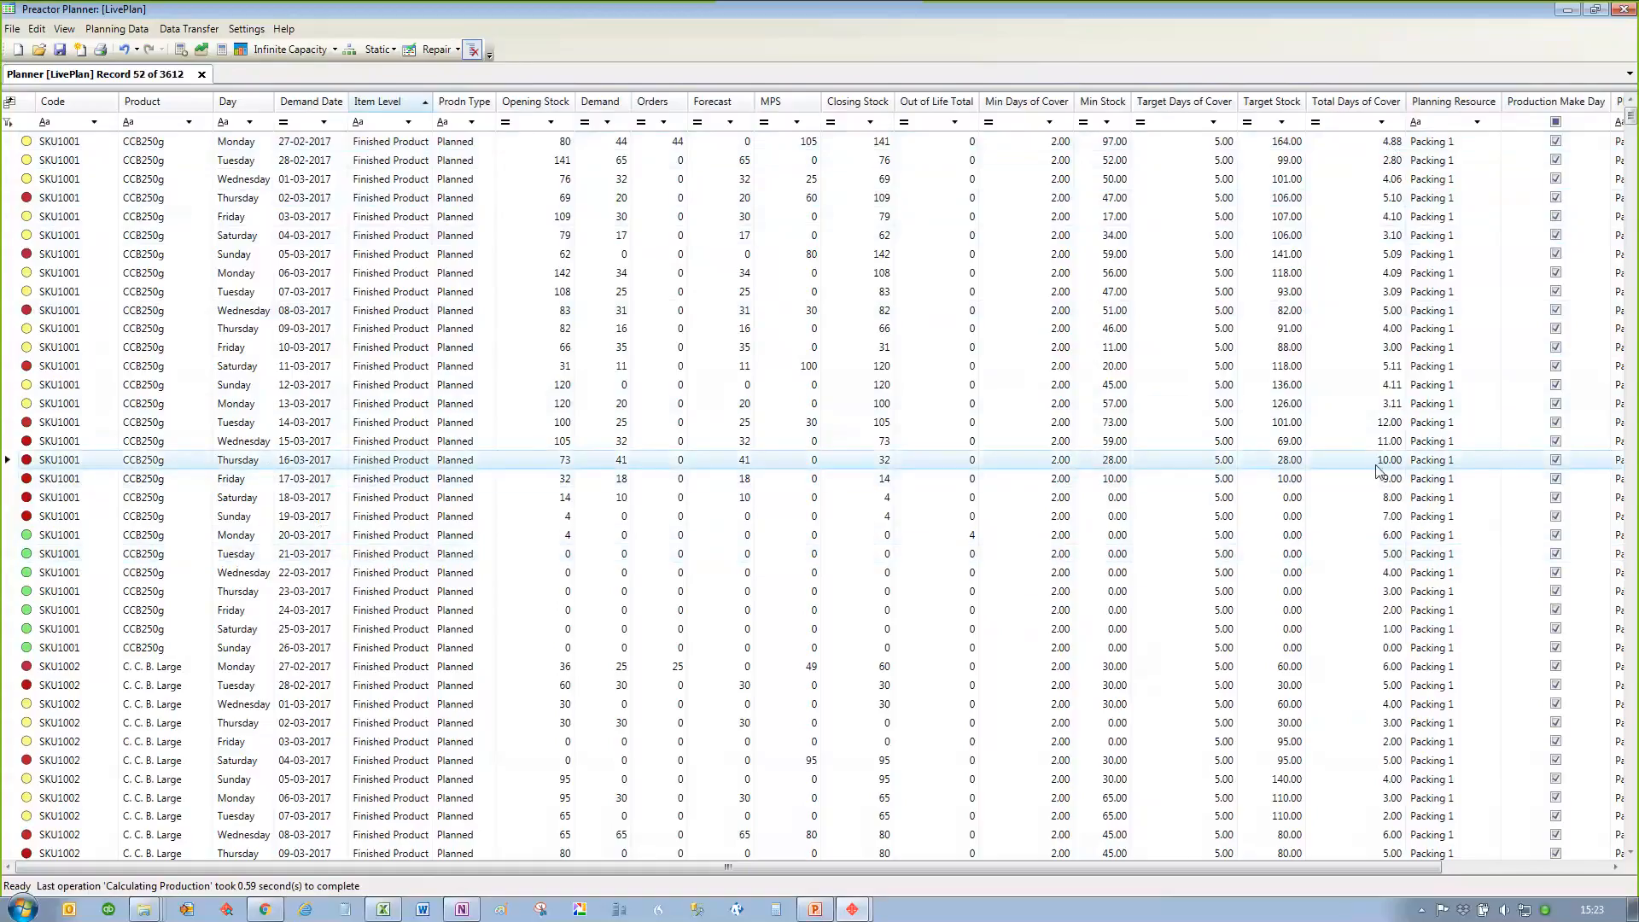
click(1369, 390)
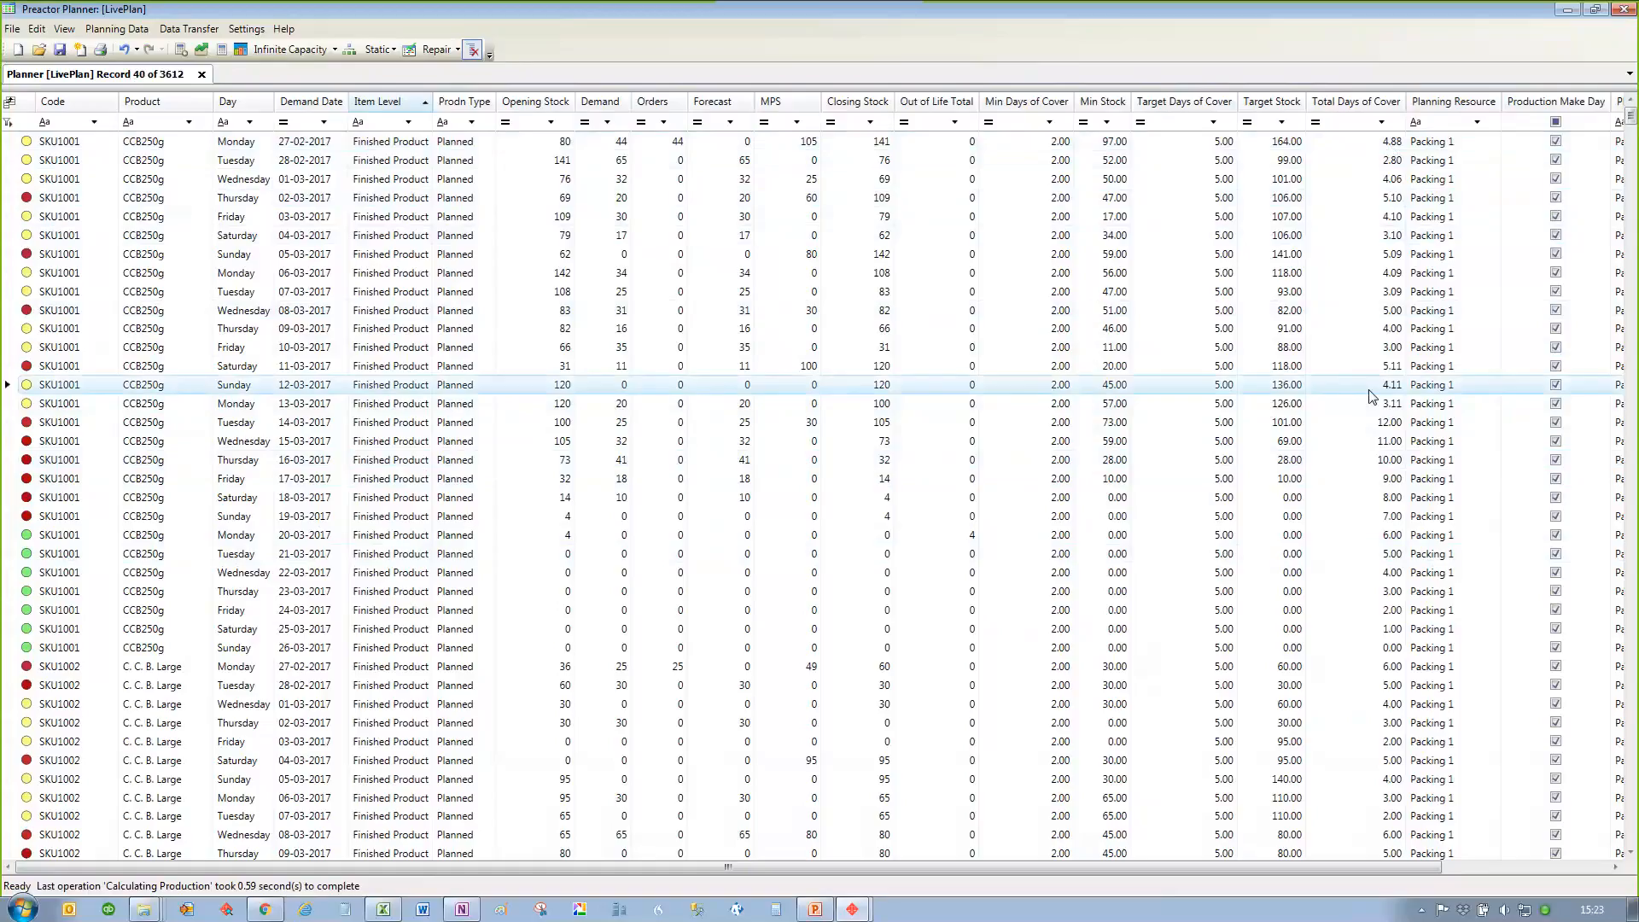
Step: Close the planner without saving LivePlan and switch to the PowerPoint presentation
click(1627, 10)
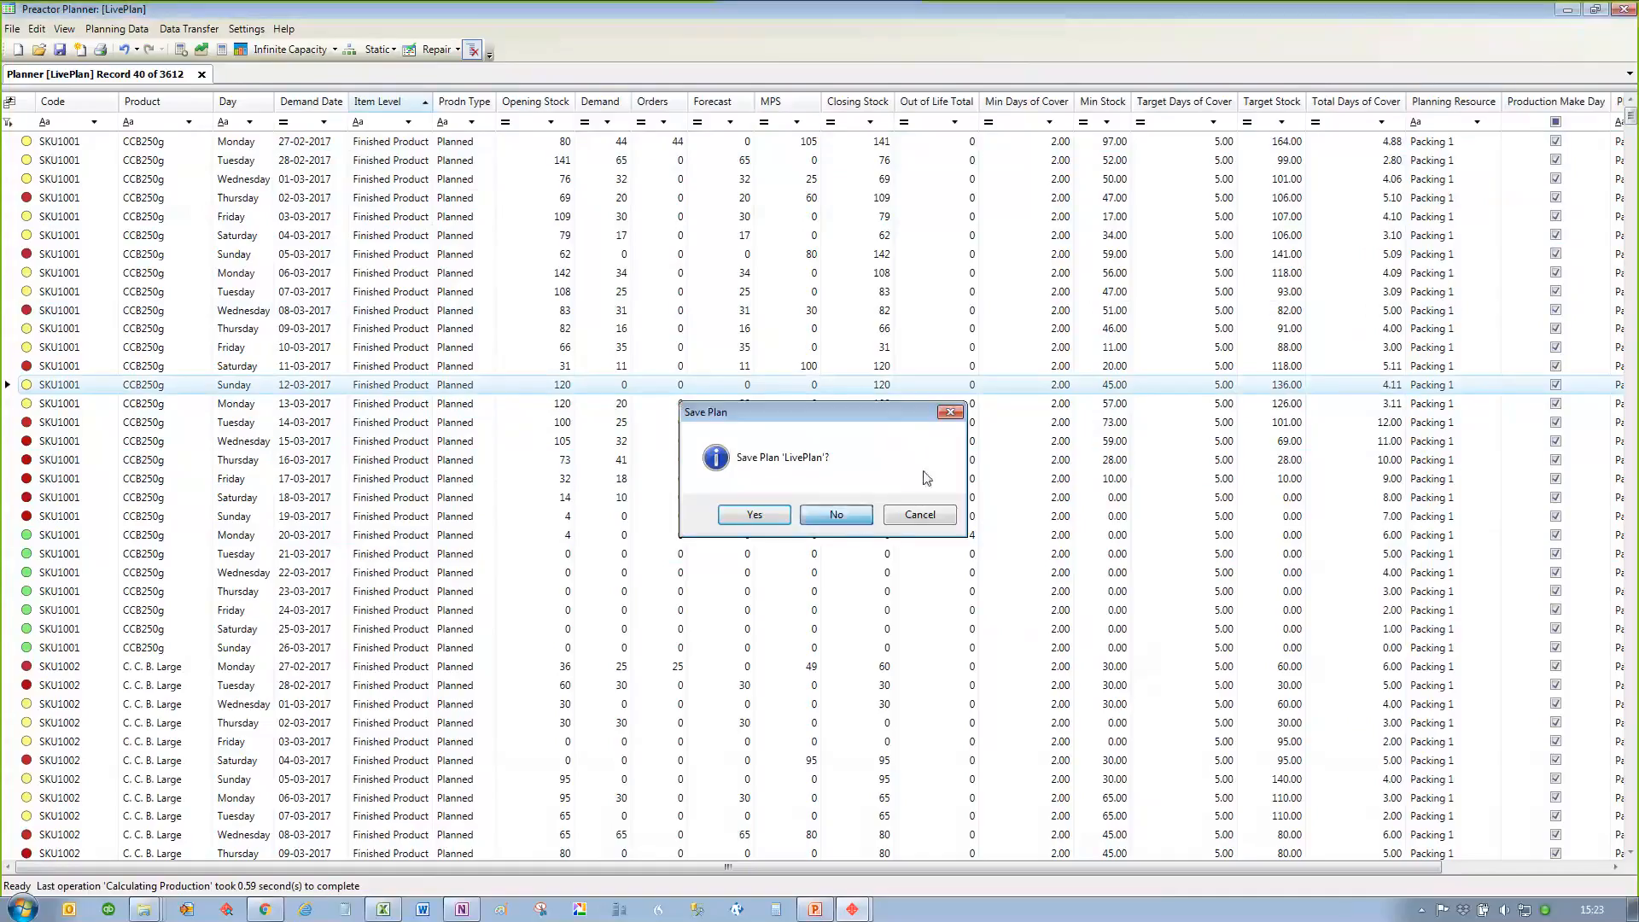
click(845, 516)
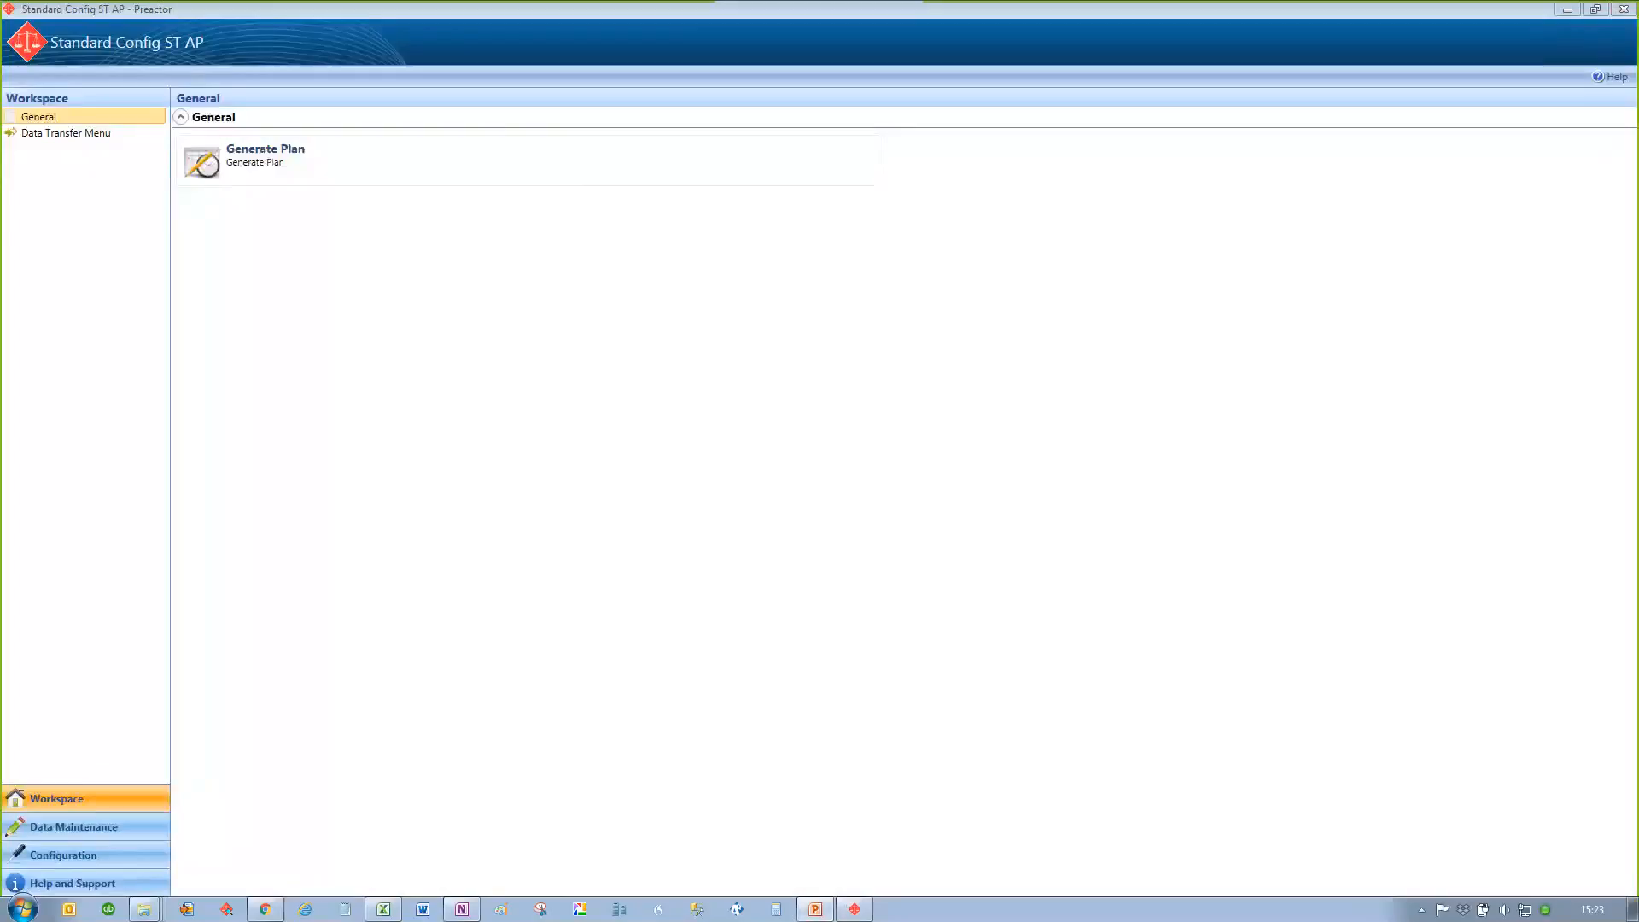
key(alt+Tab)
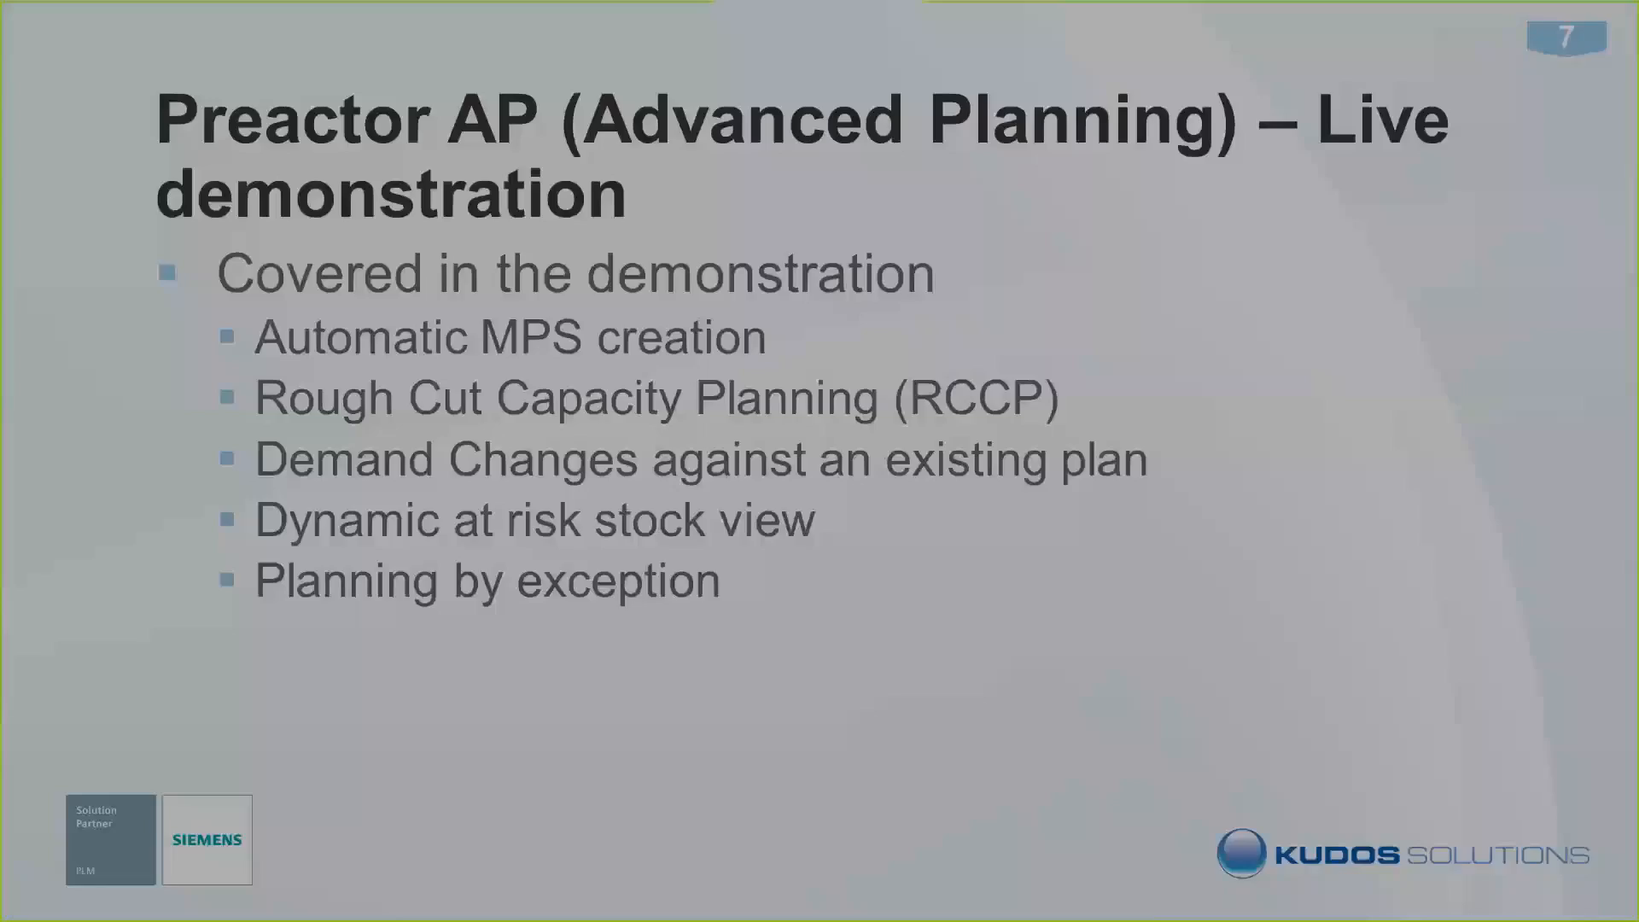
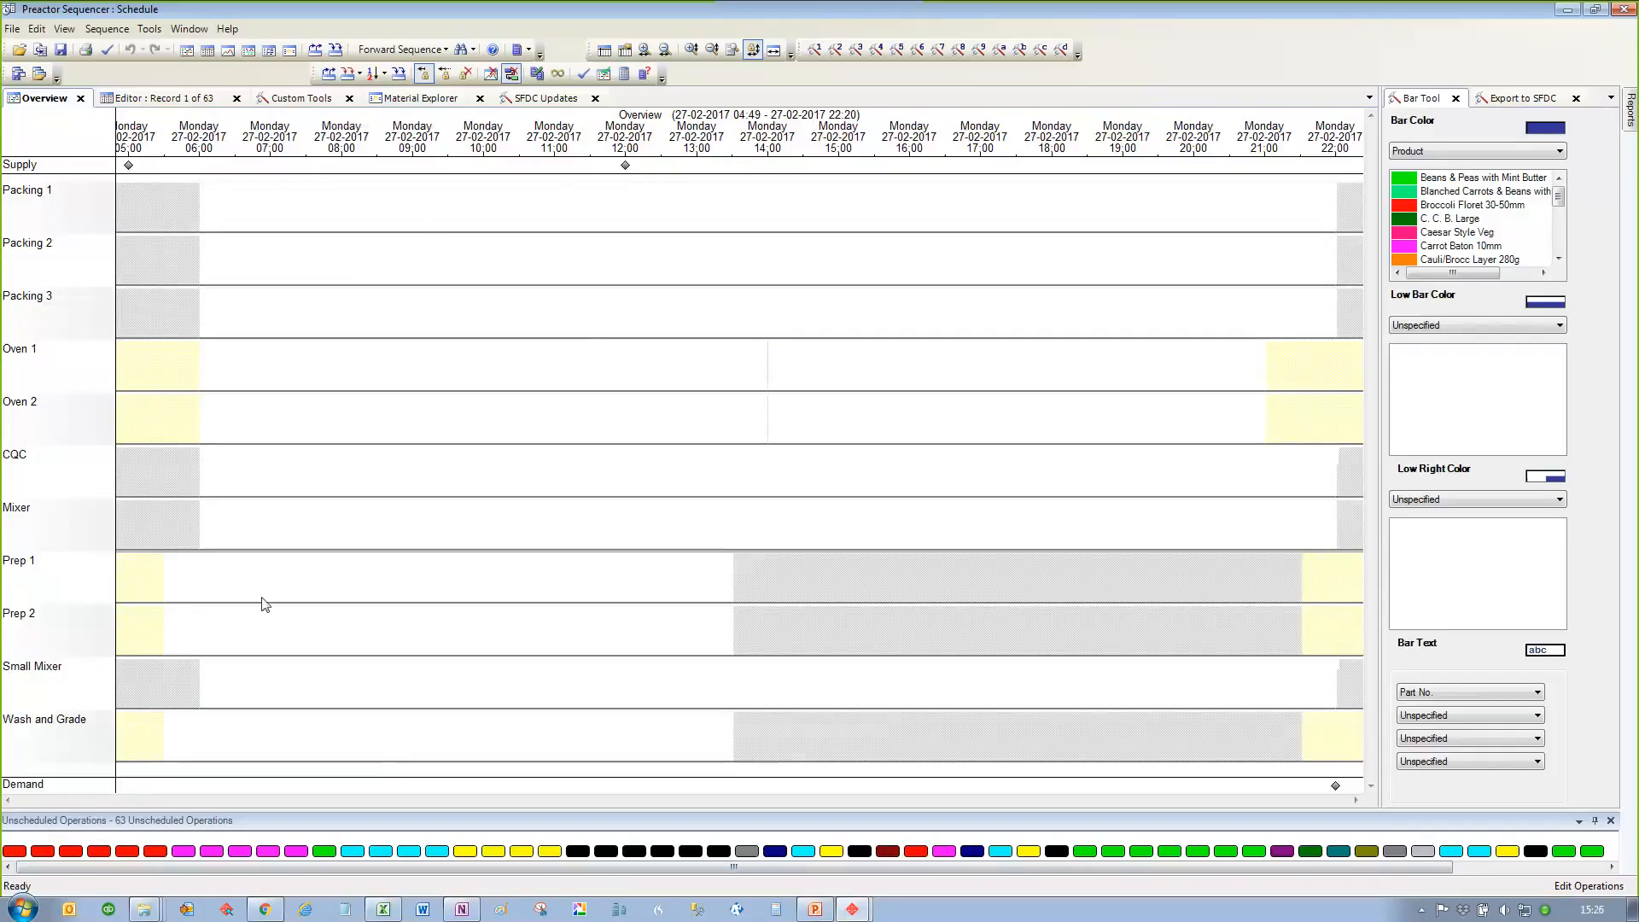
Step: Sequence the unscheduled operations with the APS rule Load Finished Products
click(327, 74)
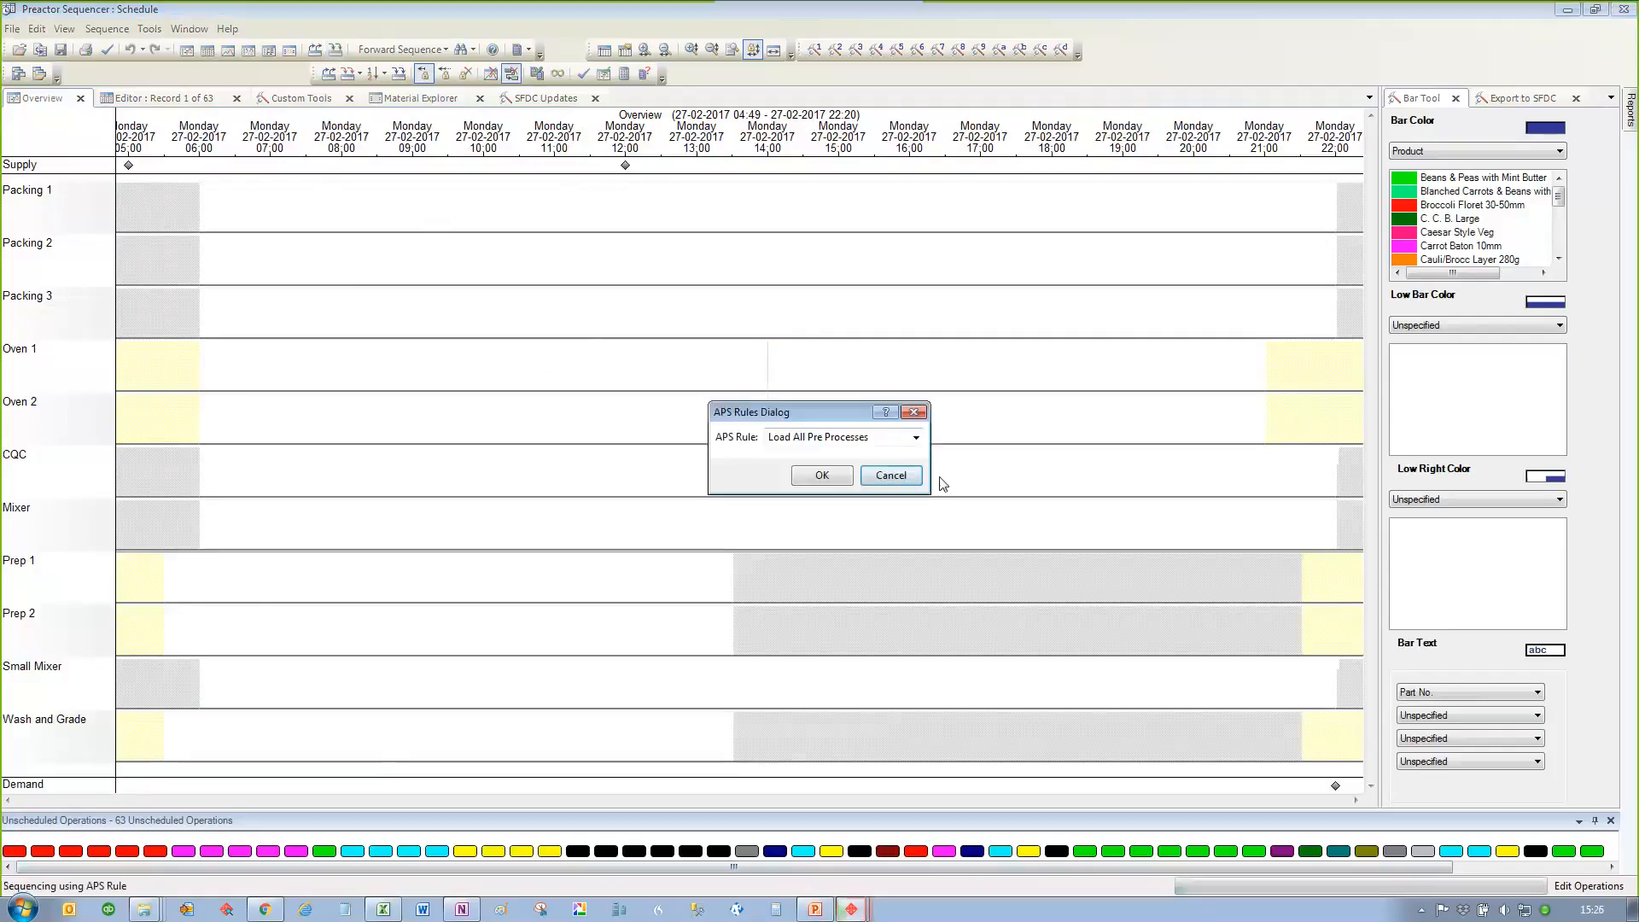
click(915, 437)
click(881, 465)
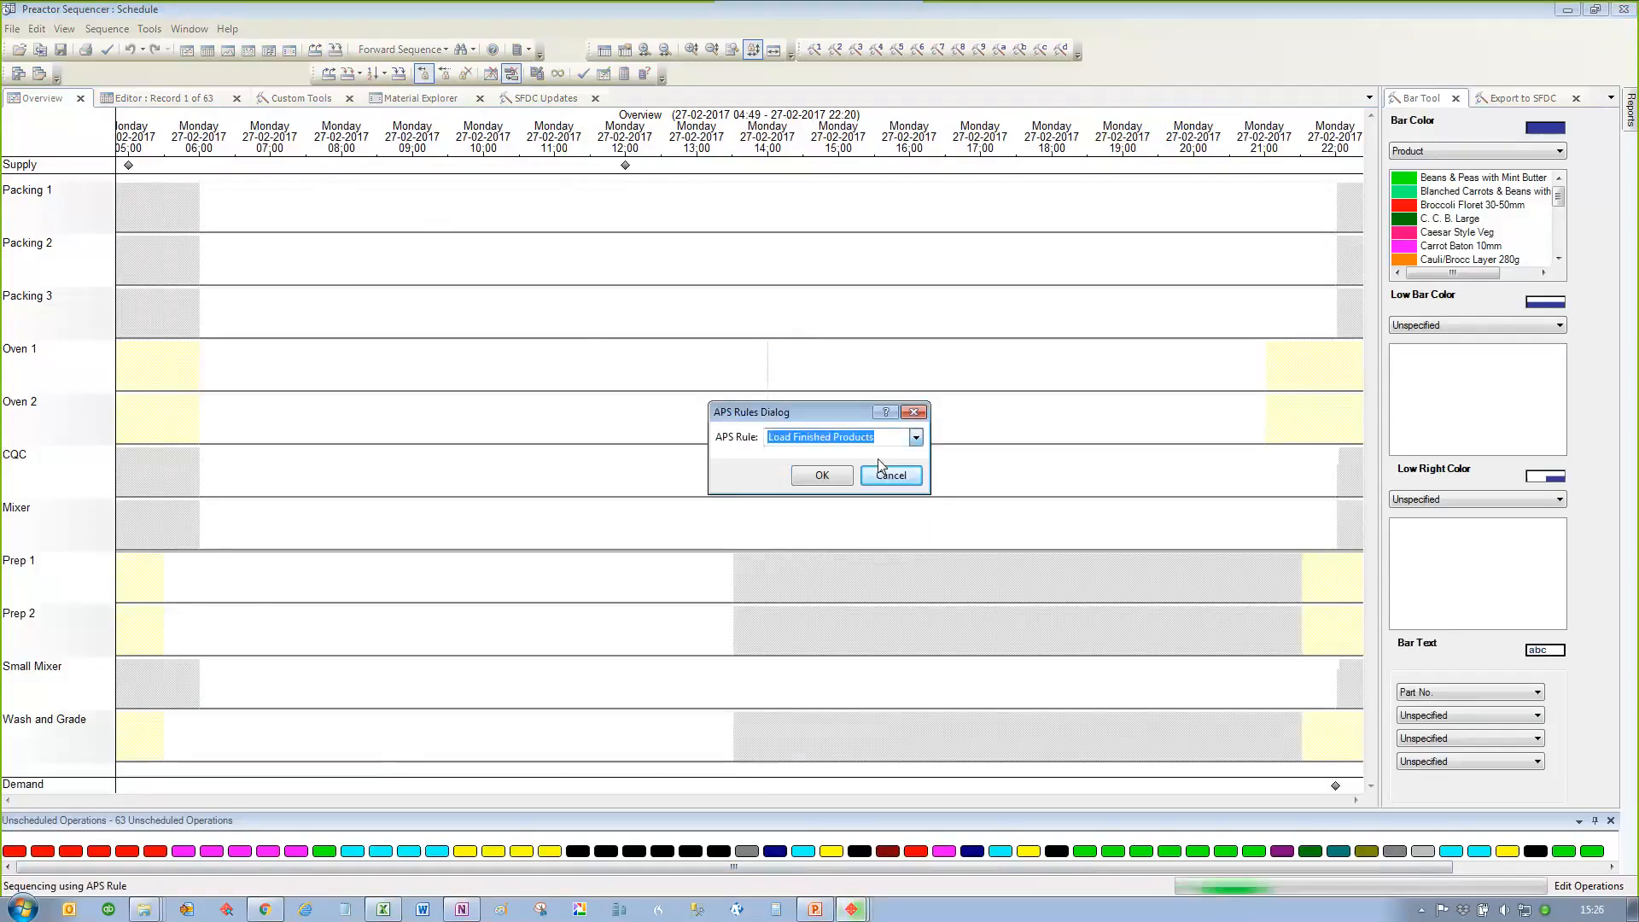
click(824, 475)
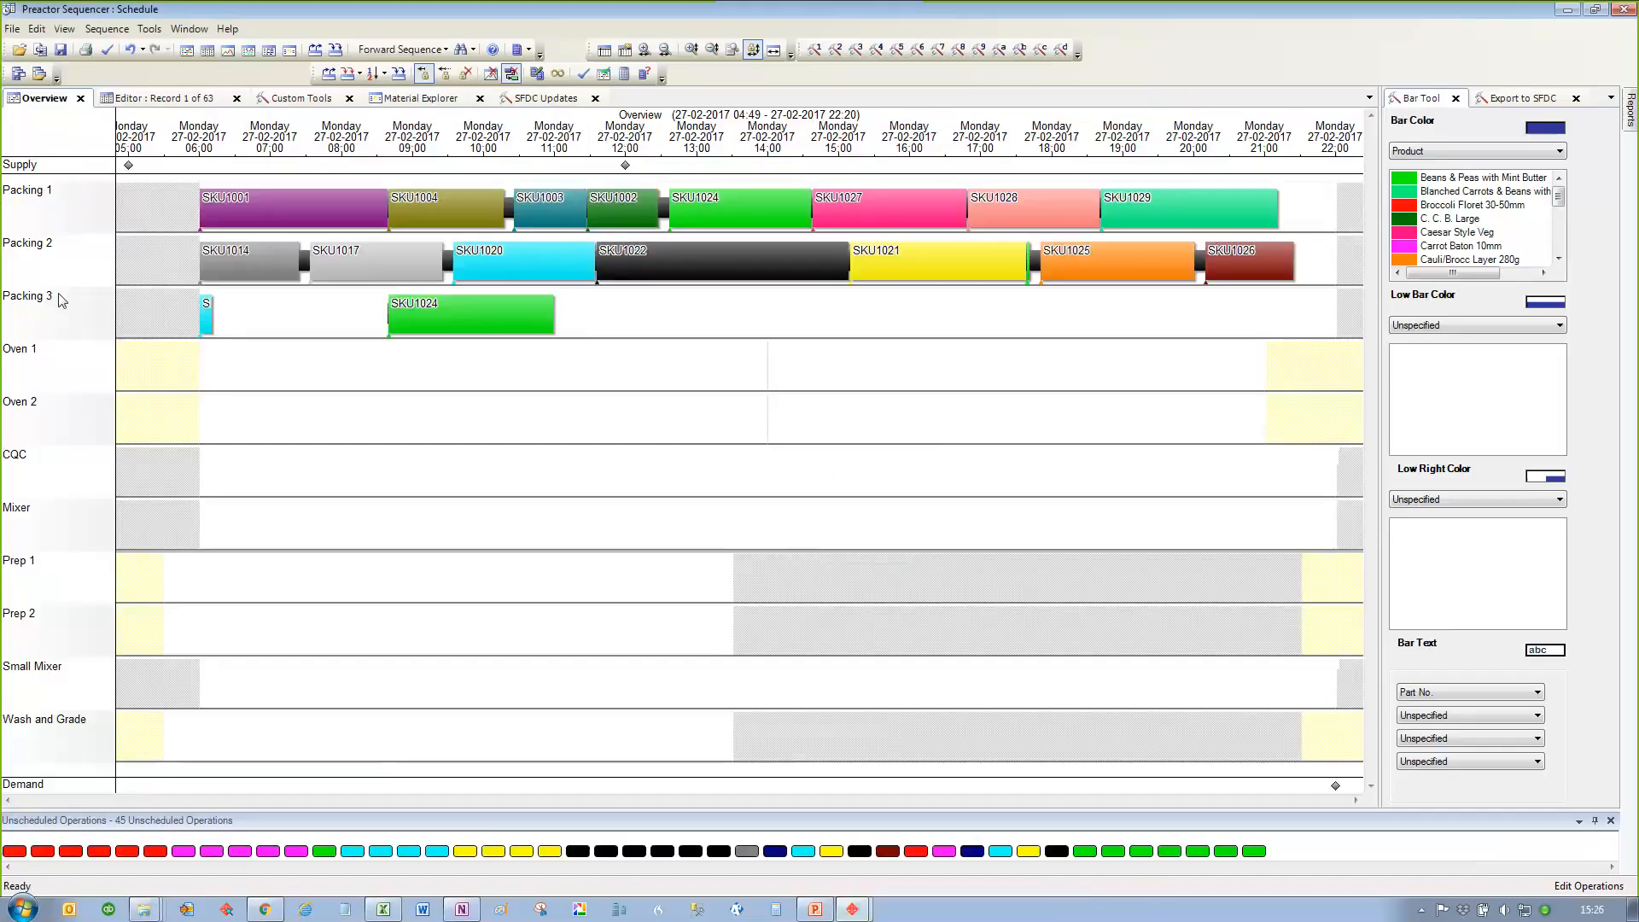
mouse_move(61, 300)
mouse_move(261, 212)
mouse_move(226, 205)
mouse_down()
mouse_move(184, 387)
mouse_move(225, 350)
mouse_move(182, 351)
mouse_move(146, 430)
mouse_move(195, 481)
mouse_move(207, 443)
mouse_move(244, 643)
mouse_move(200, 730)
mouse_move(223, 448)
mouse_move(196, 210)
mouse_up()
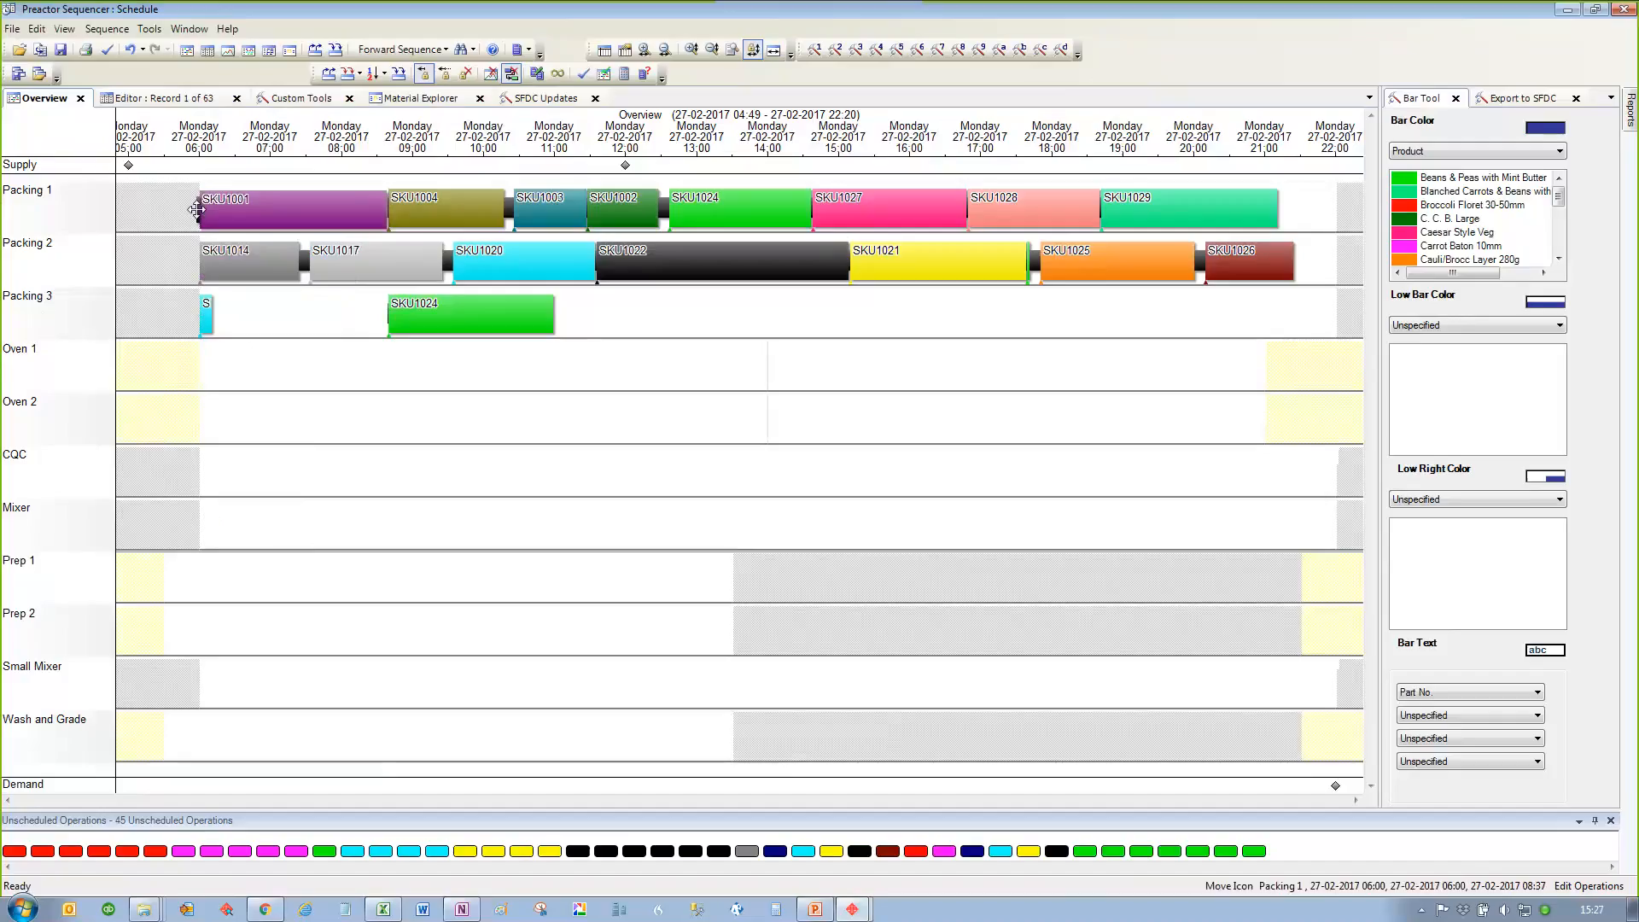
drag(196, 210, 196, 210)
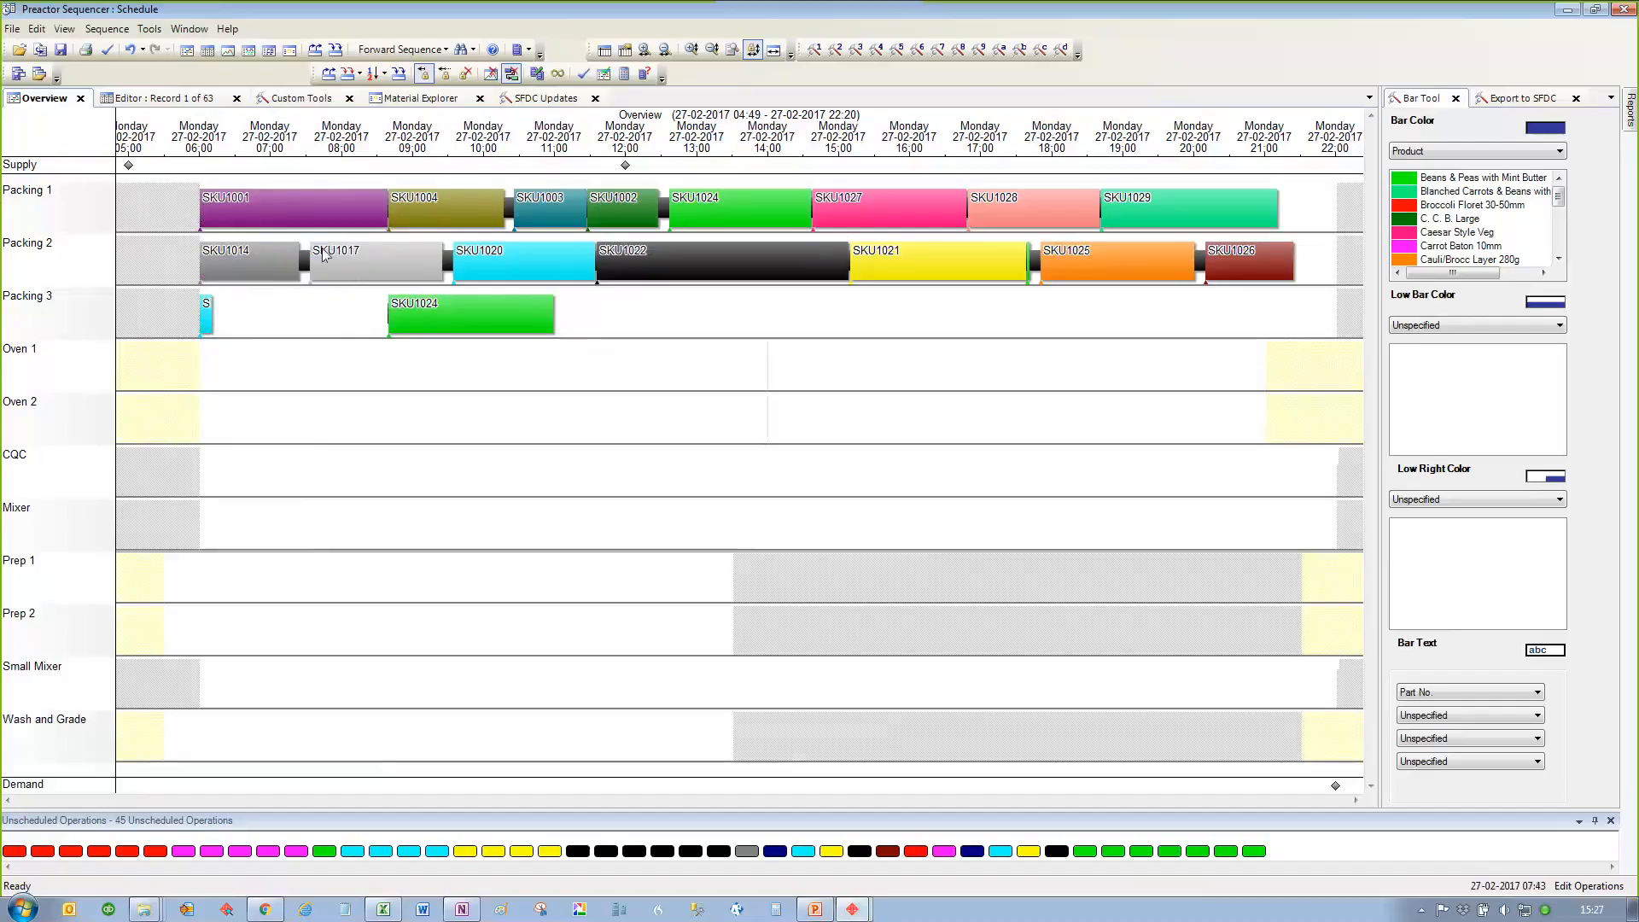
Step: Move SKU1025 from Packing 2 to Packing 3 at 06:11, accepting and keeping the Packing Labour overload
mouse_move(322, 254)
drag(1109, 258, 214, 315)
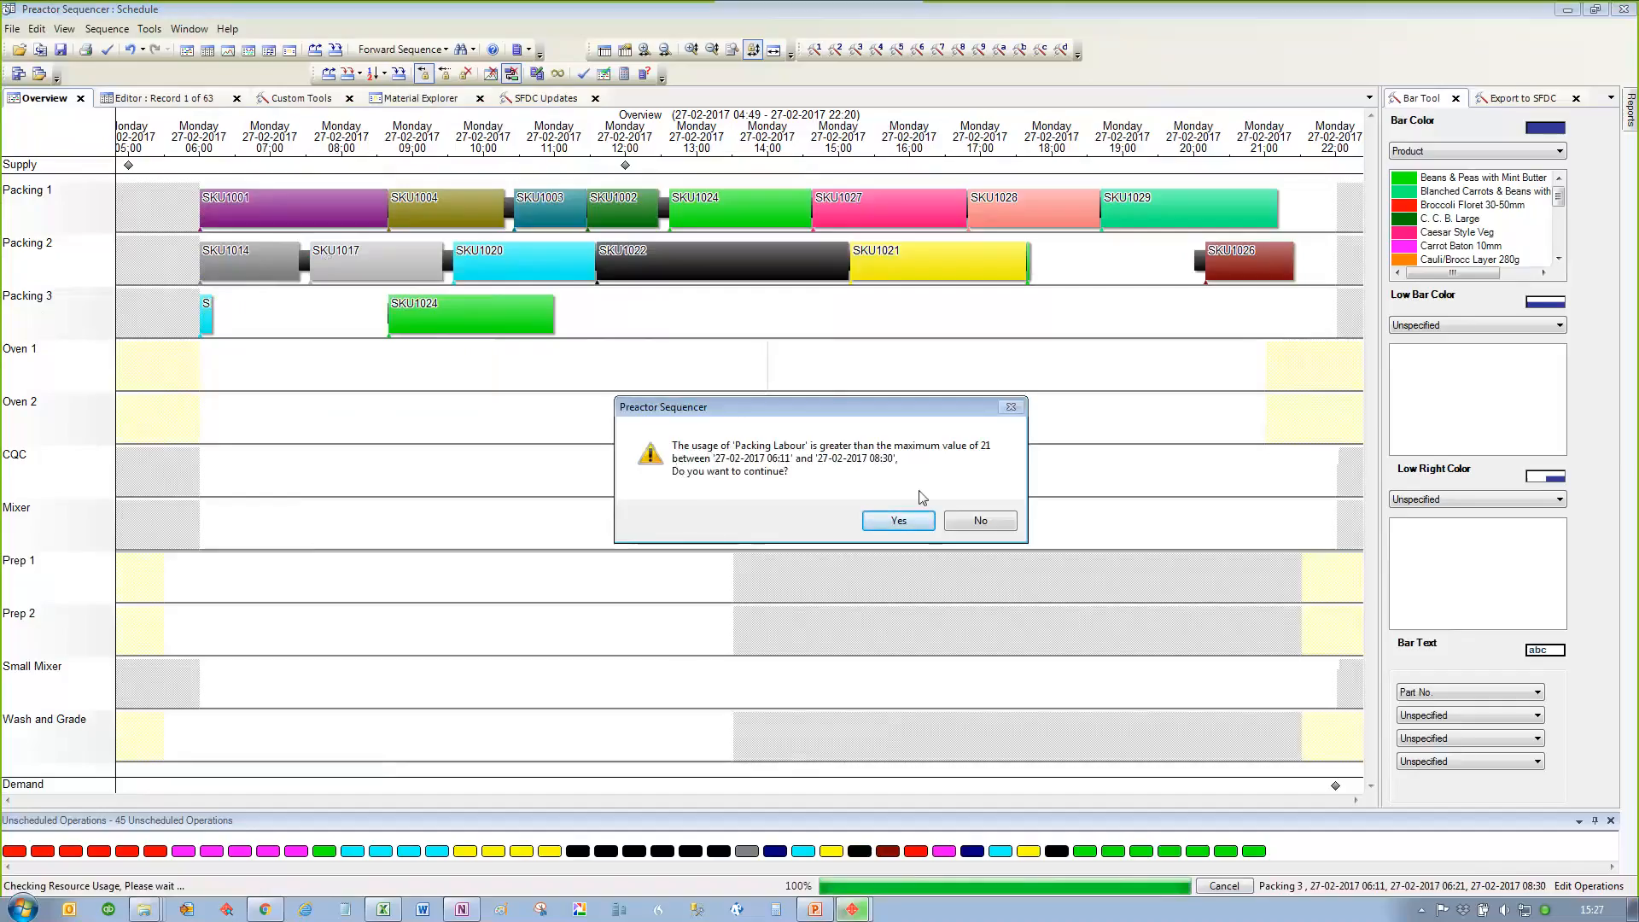
click(904, 519)
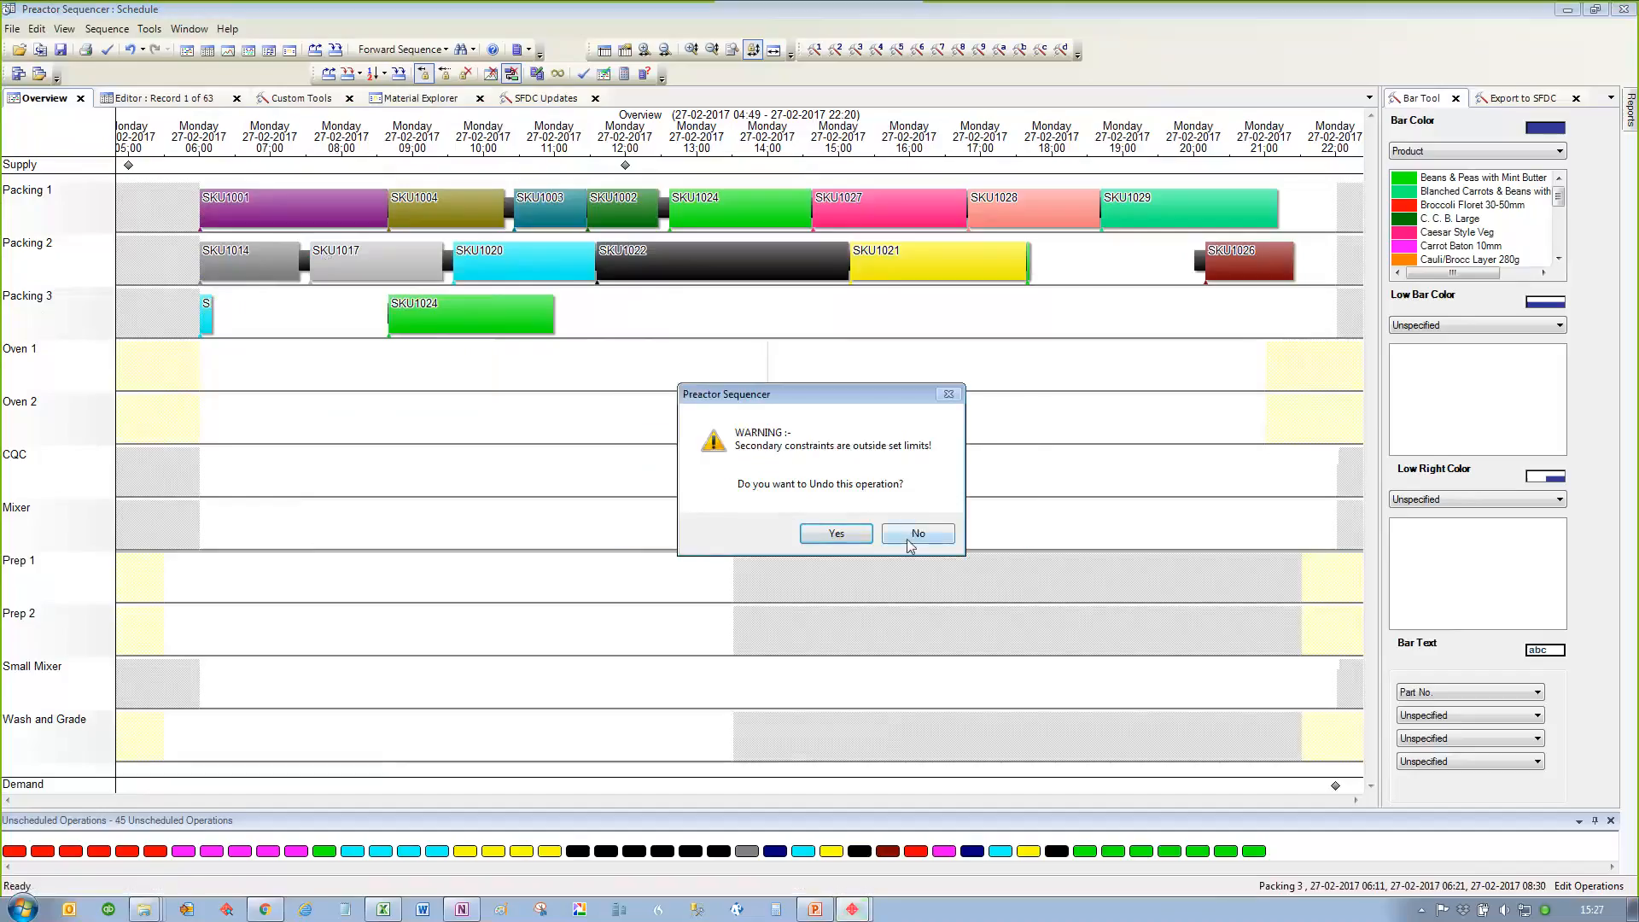
click(917, 534)
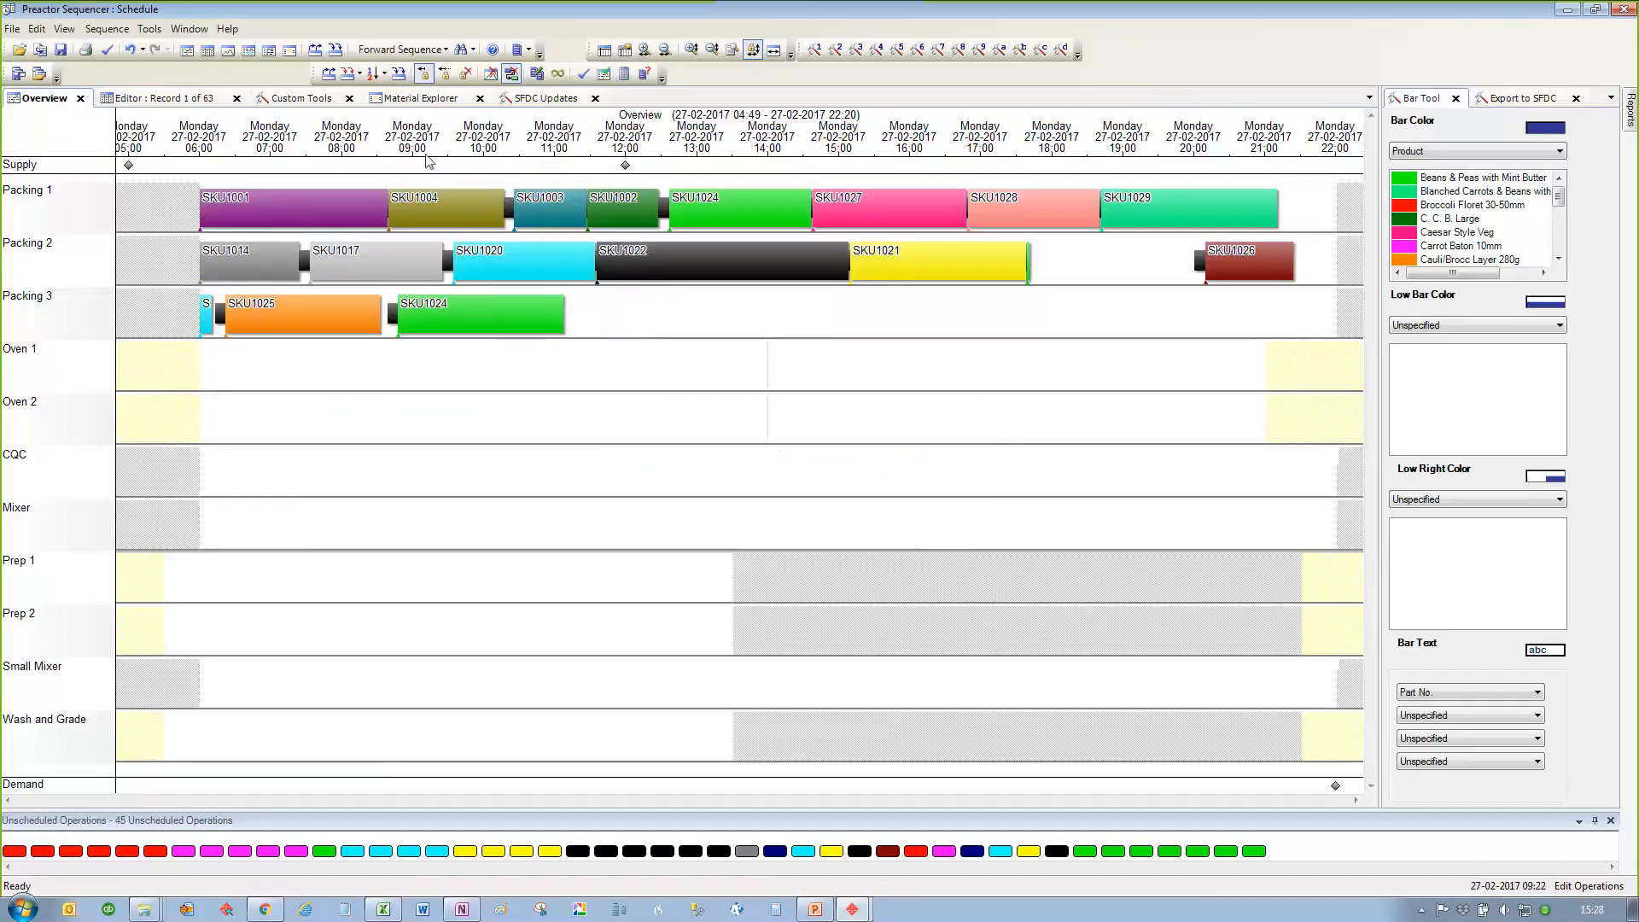
Step: Open the usage plots, enlarge the Packing Labour Usage plot and dock the plots above the Overview
click(228, 51)
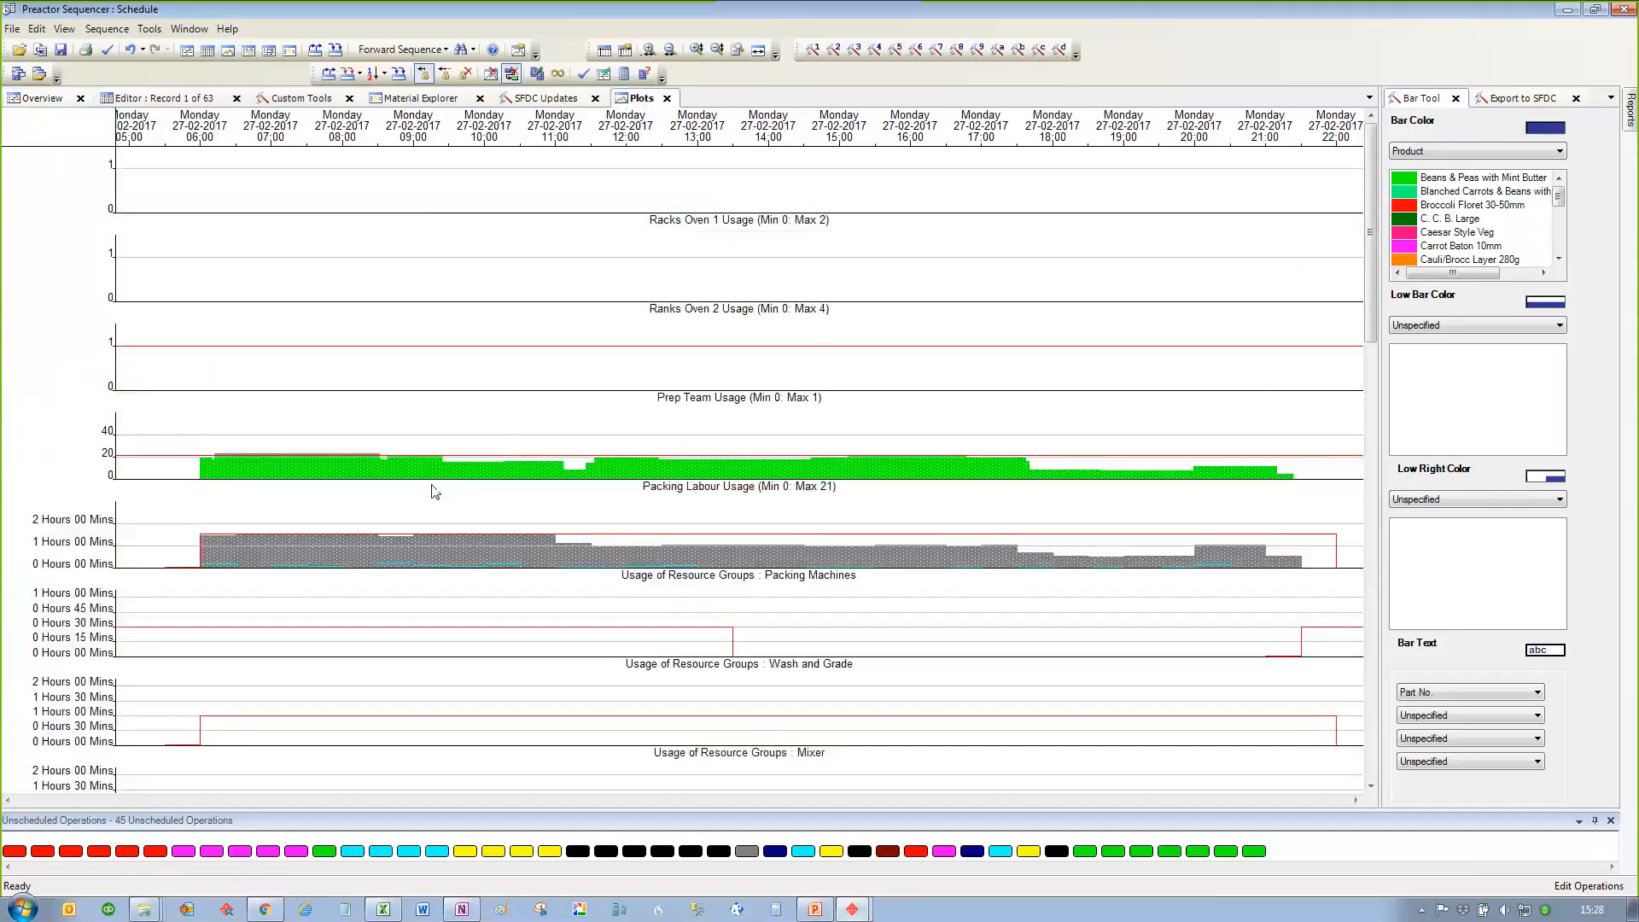
scroll(431, 471, up, 1)
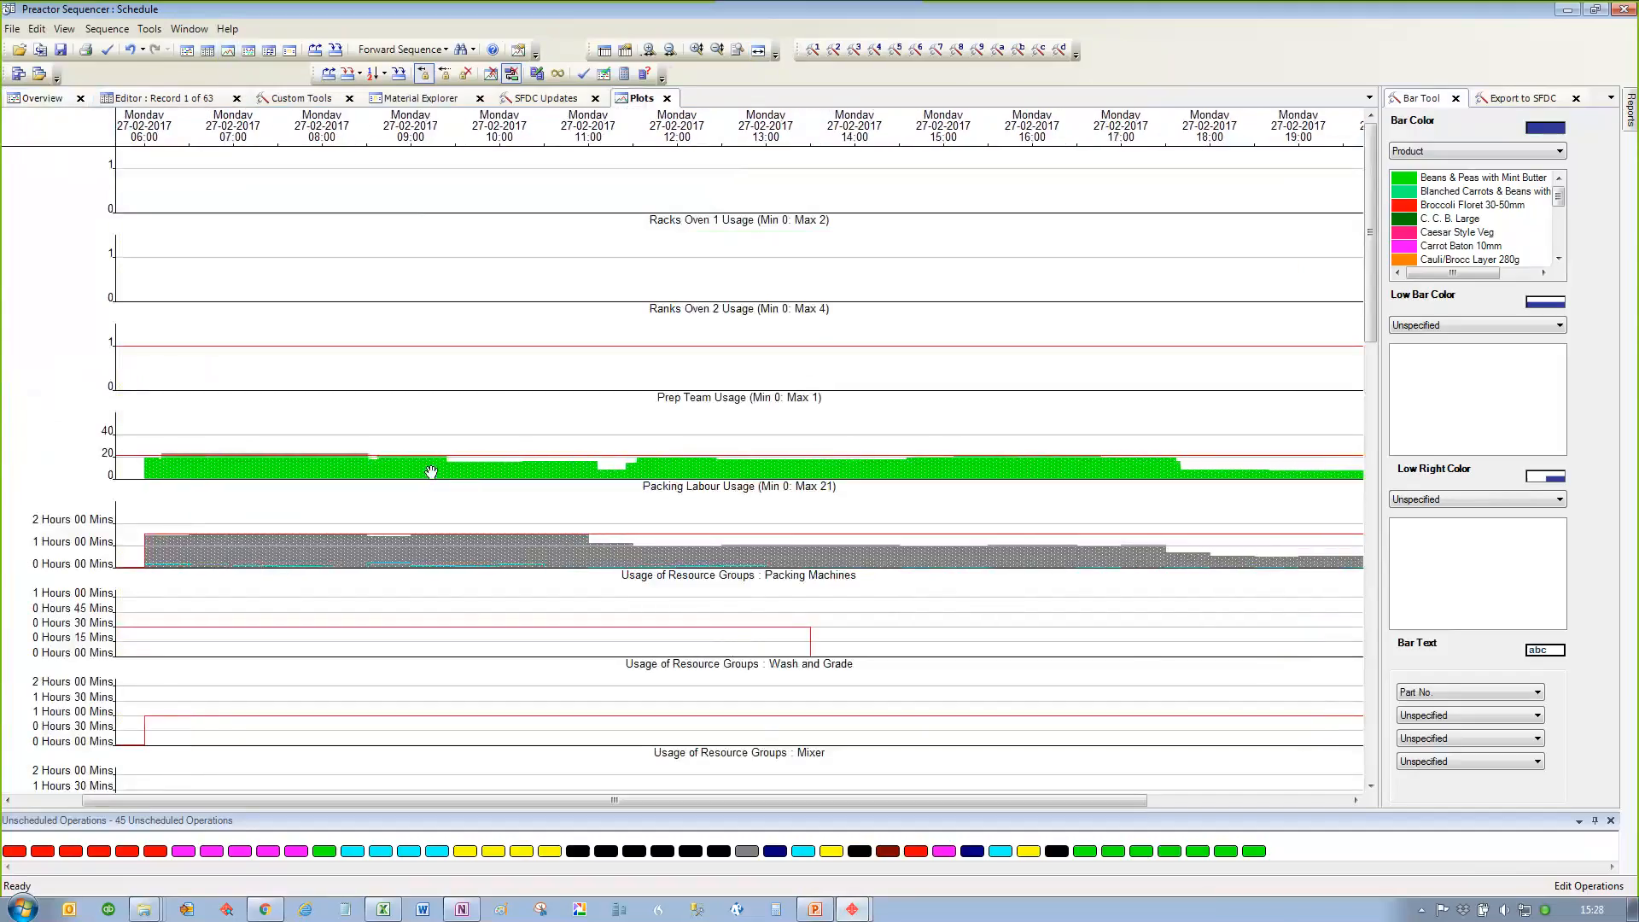
scroll(432, 472, down, 1)
scroll(431, 471, up, 4)
scroll(432, 471, up, 2)
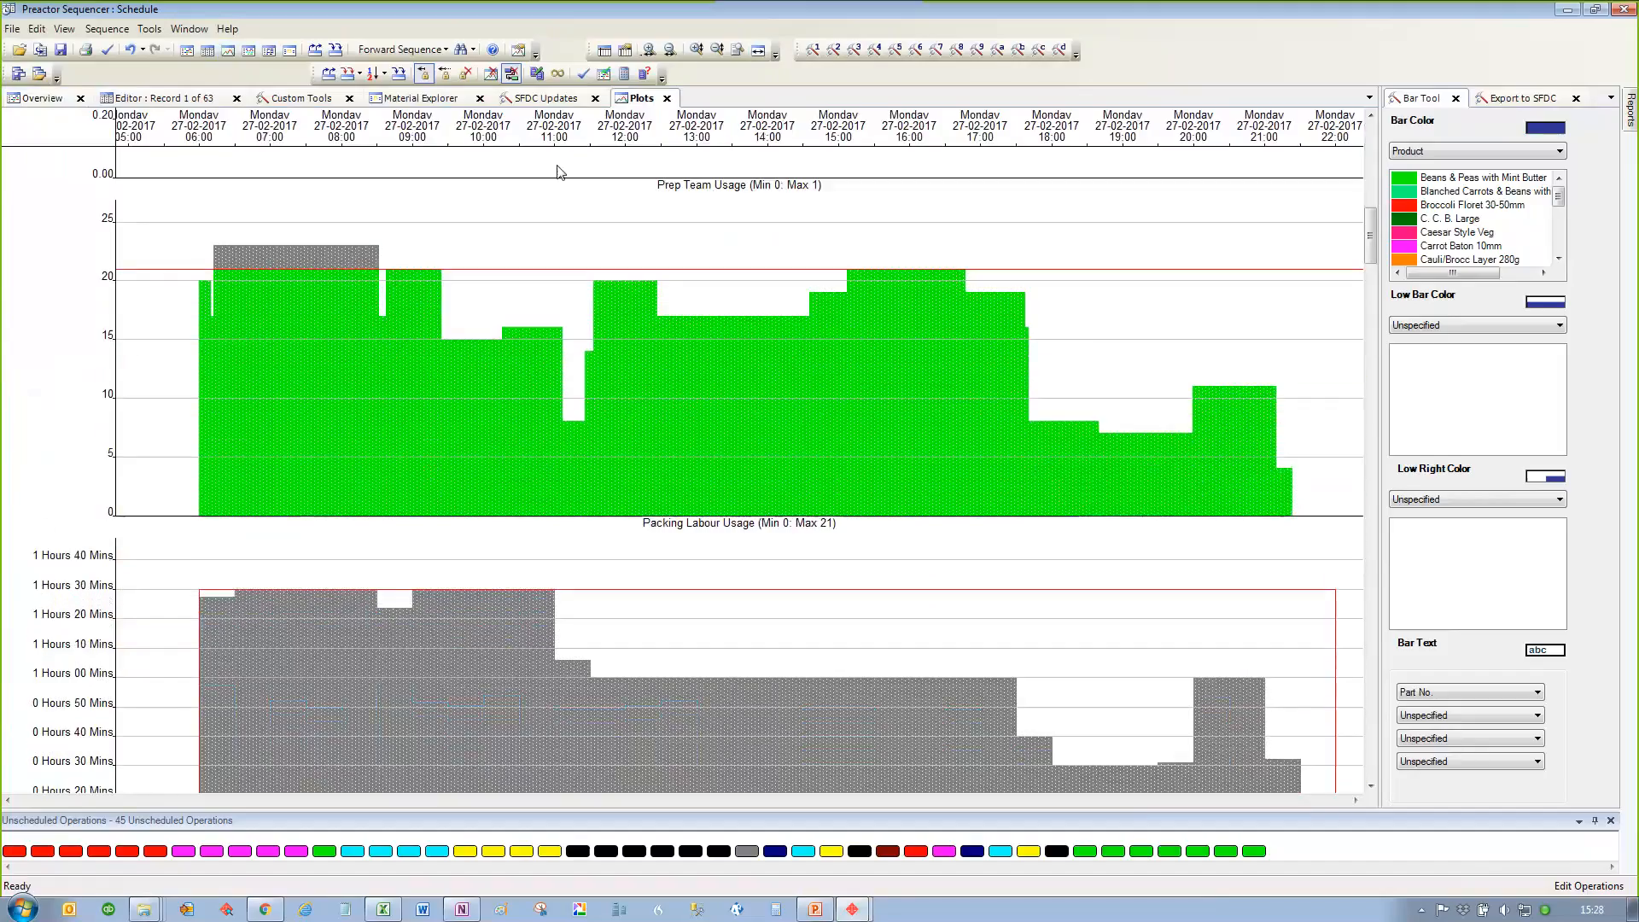
drag(634, 103, 623, 228)
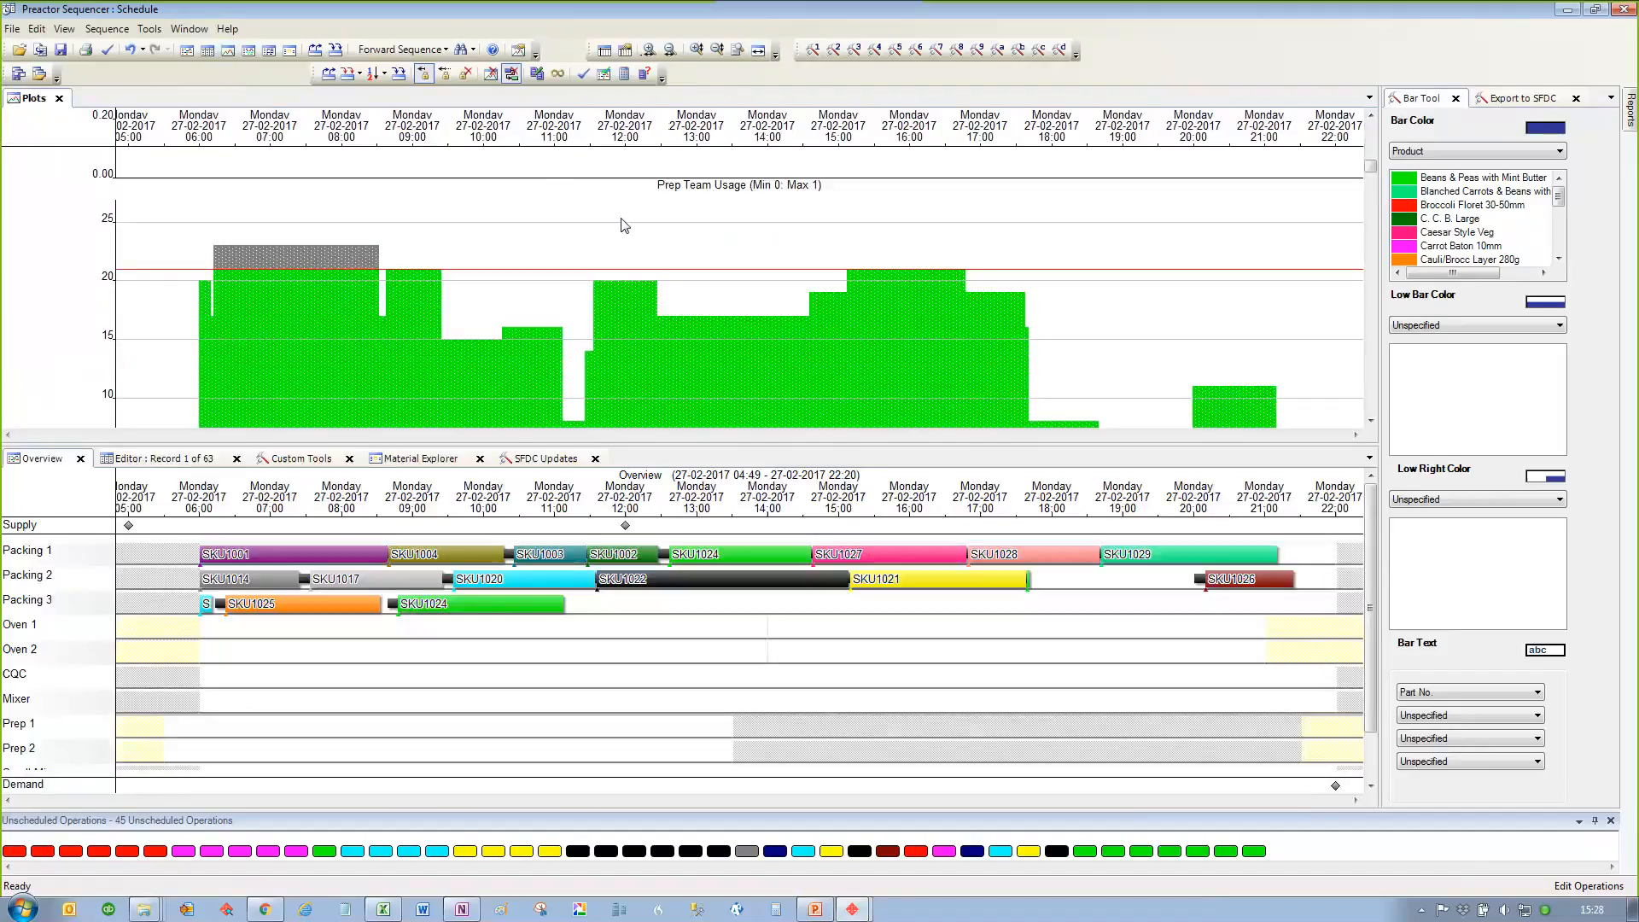
Step: Examine the Packing Labour Usage plot against its maximum alongside the enlarged packing rows of the schedule
click(506, 620)
scroll(506, 621, up, 1)
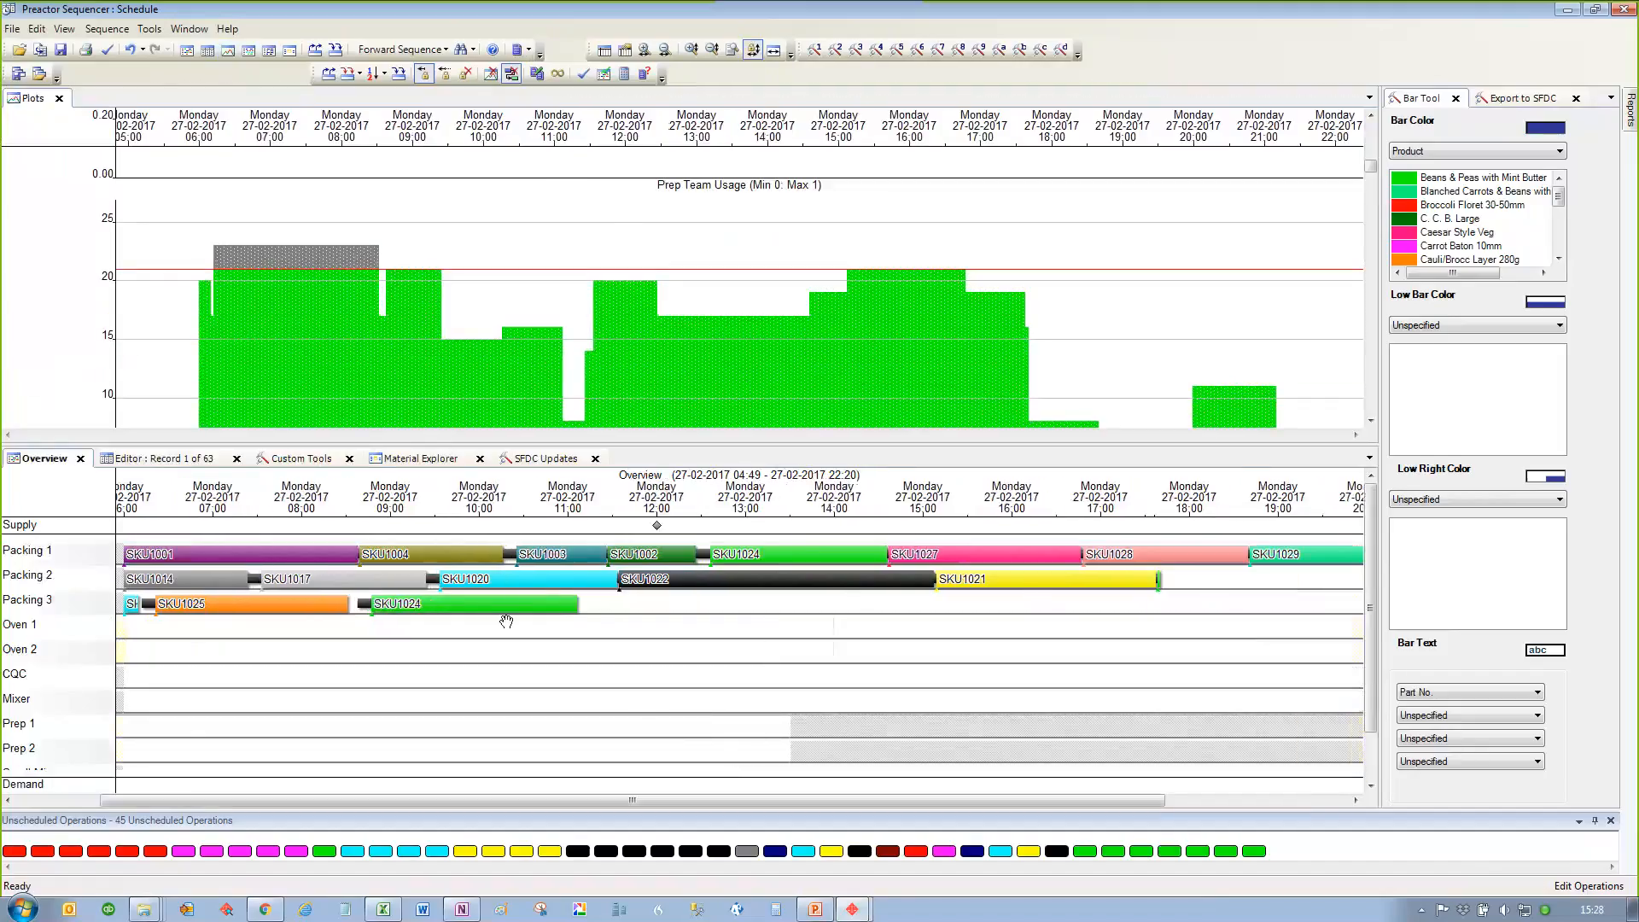
scroll(507, 621, down, 1)
scroll(507, 621, up, 3)
scroll(506, 621, up, 2)
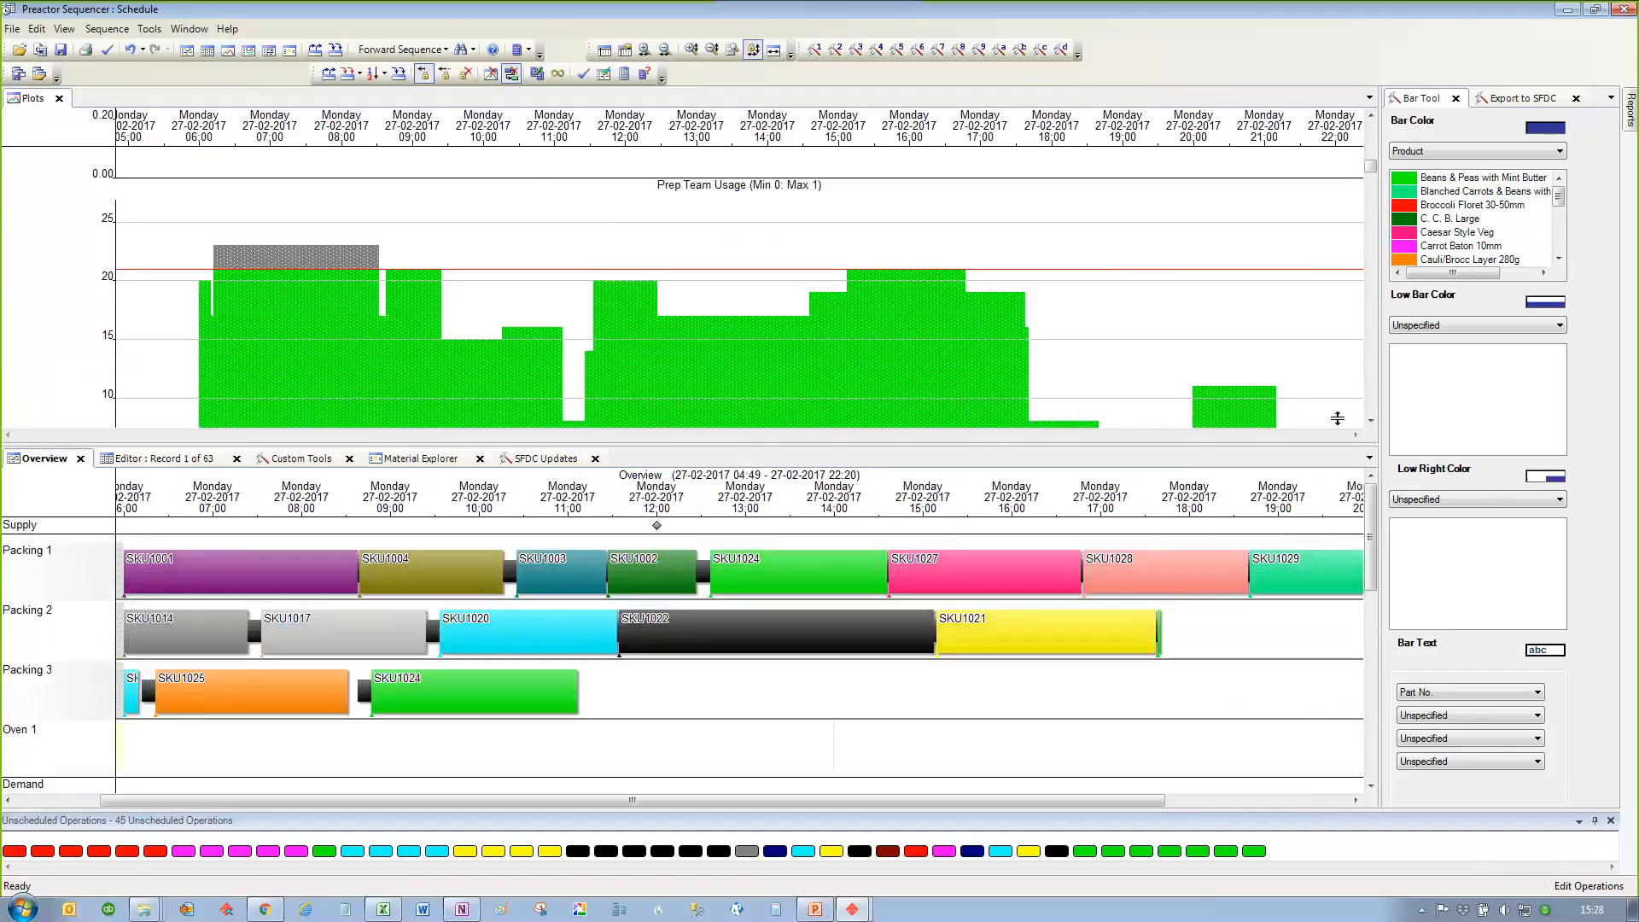
click(1371, 421)
click(1371, 421)
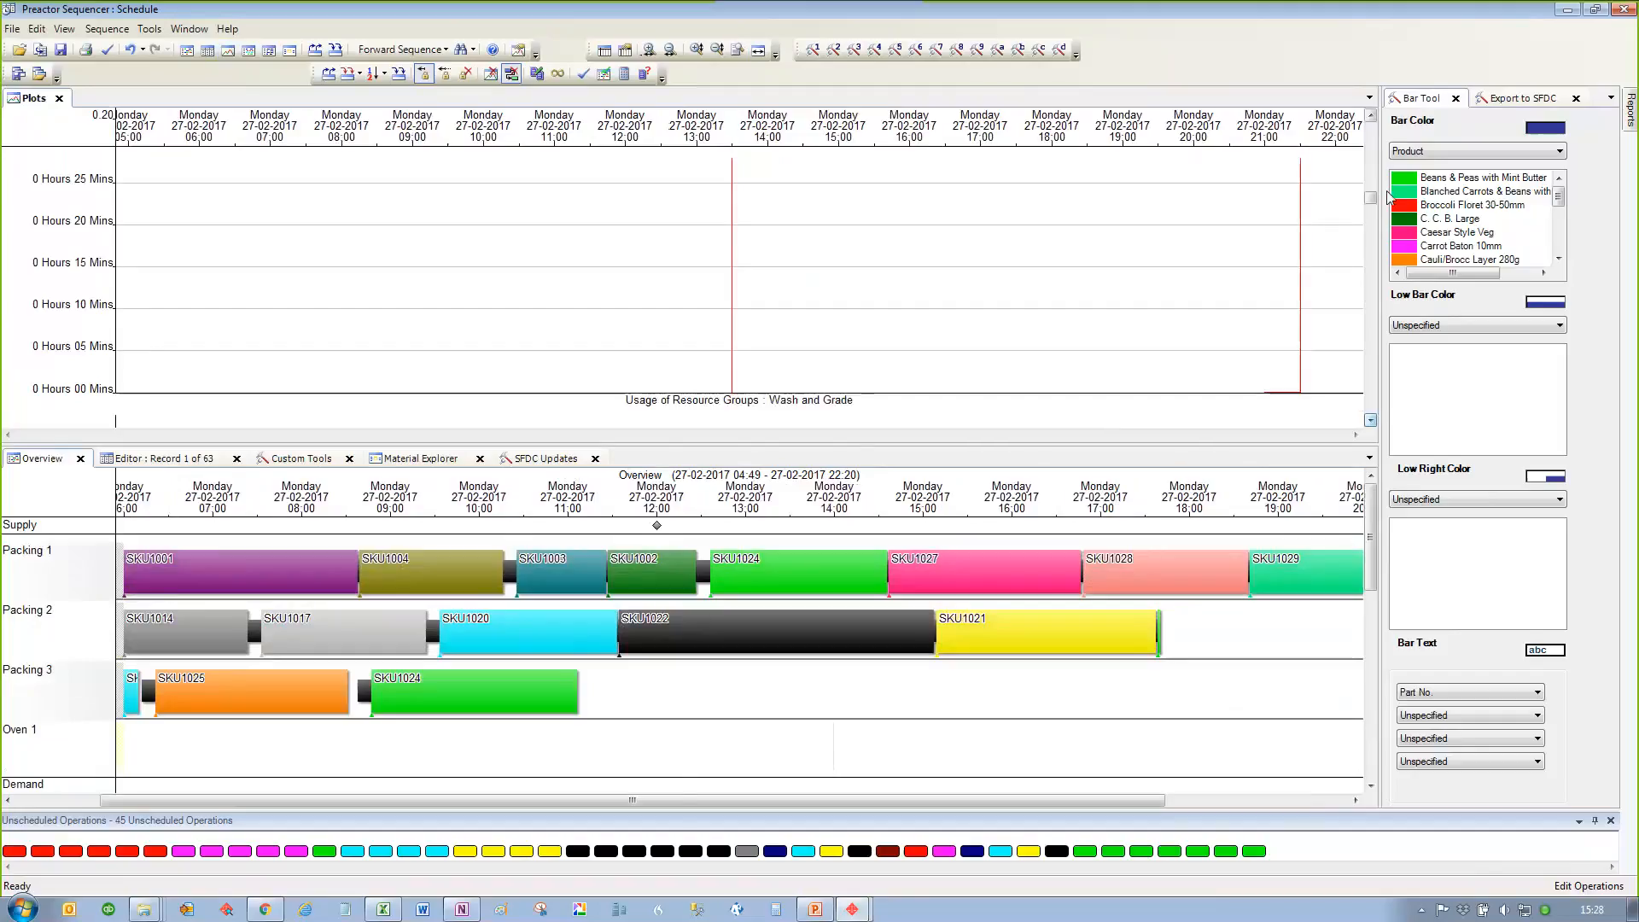
click(1370, 249)
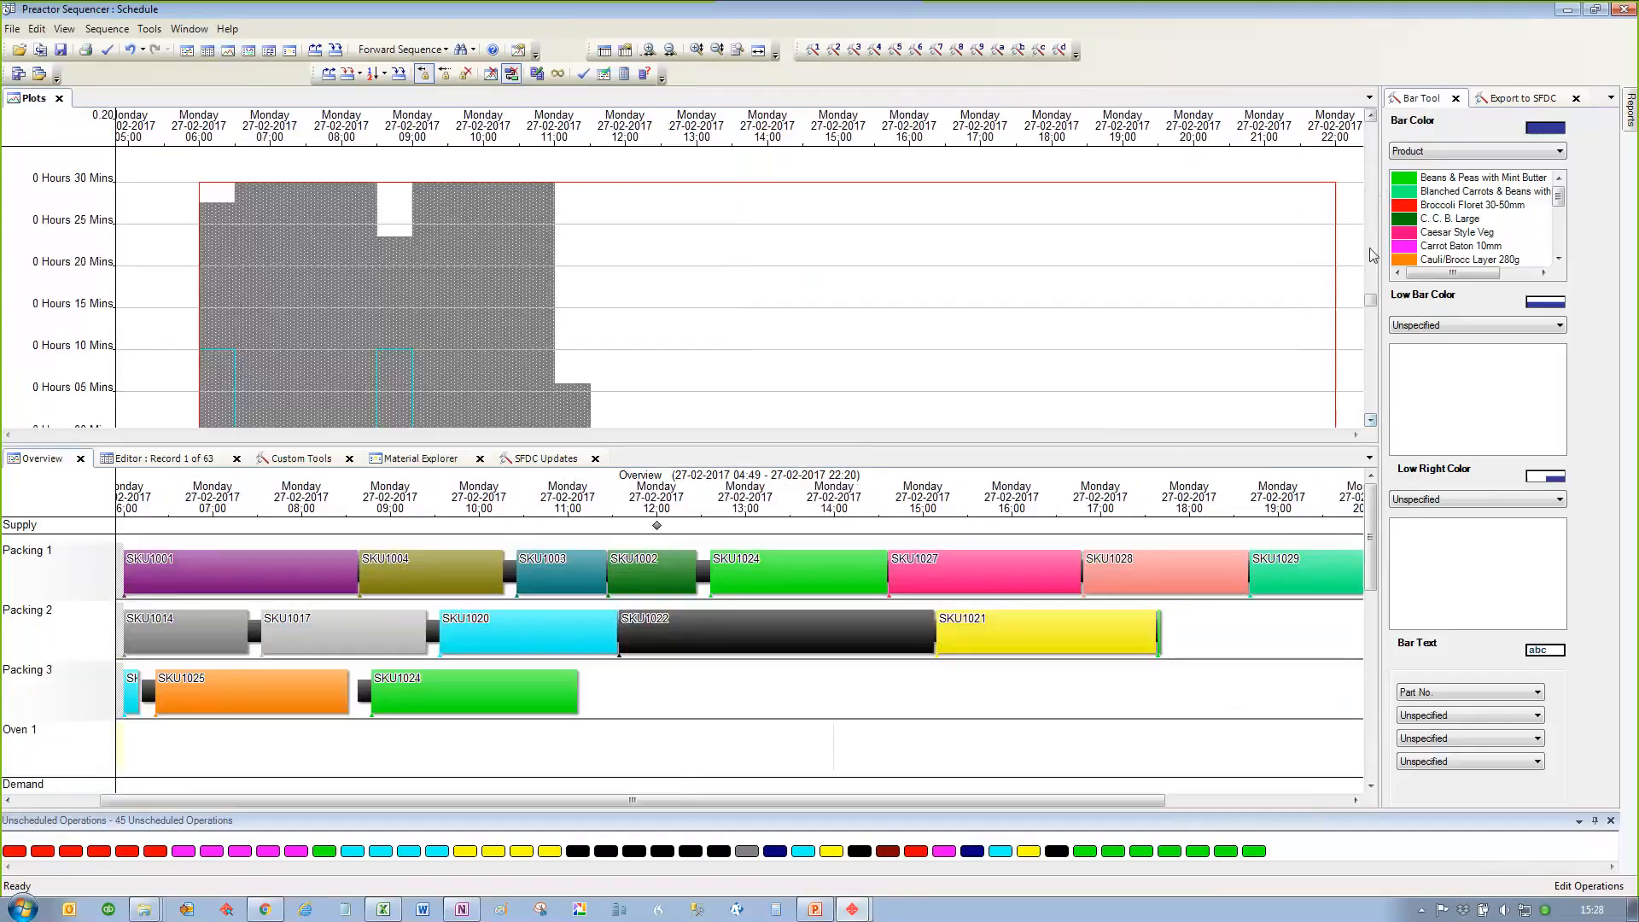
click(1371, 228)
click(1371, 229)
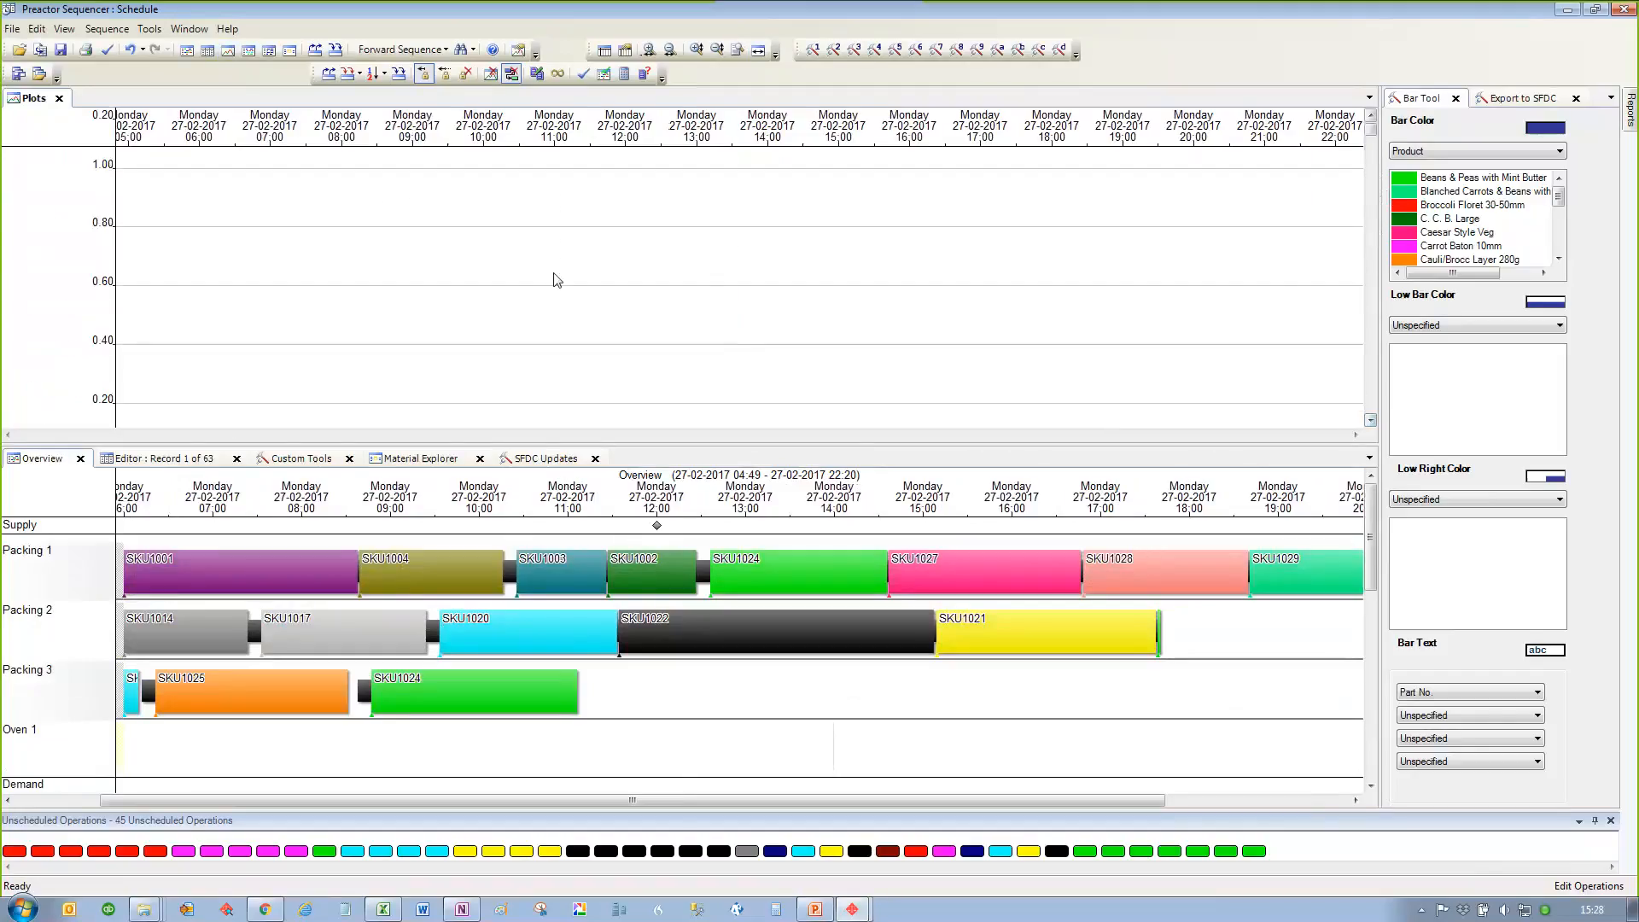
scroll(373, 282, down, 3)
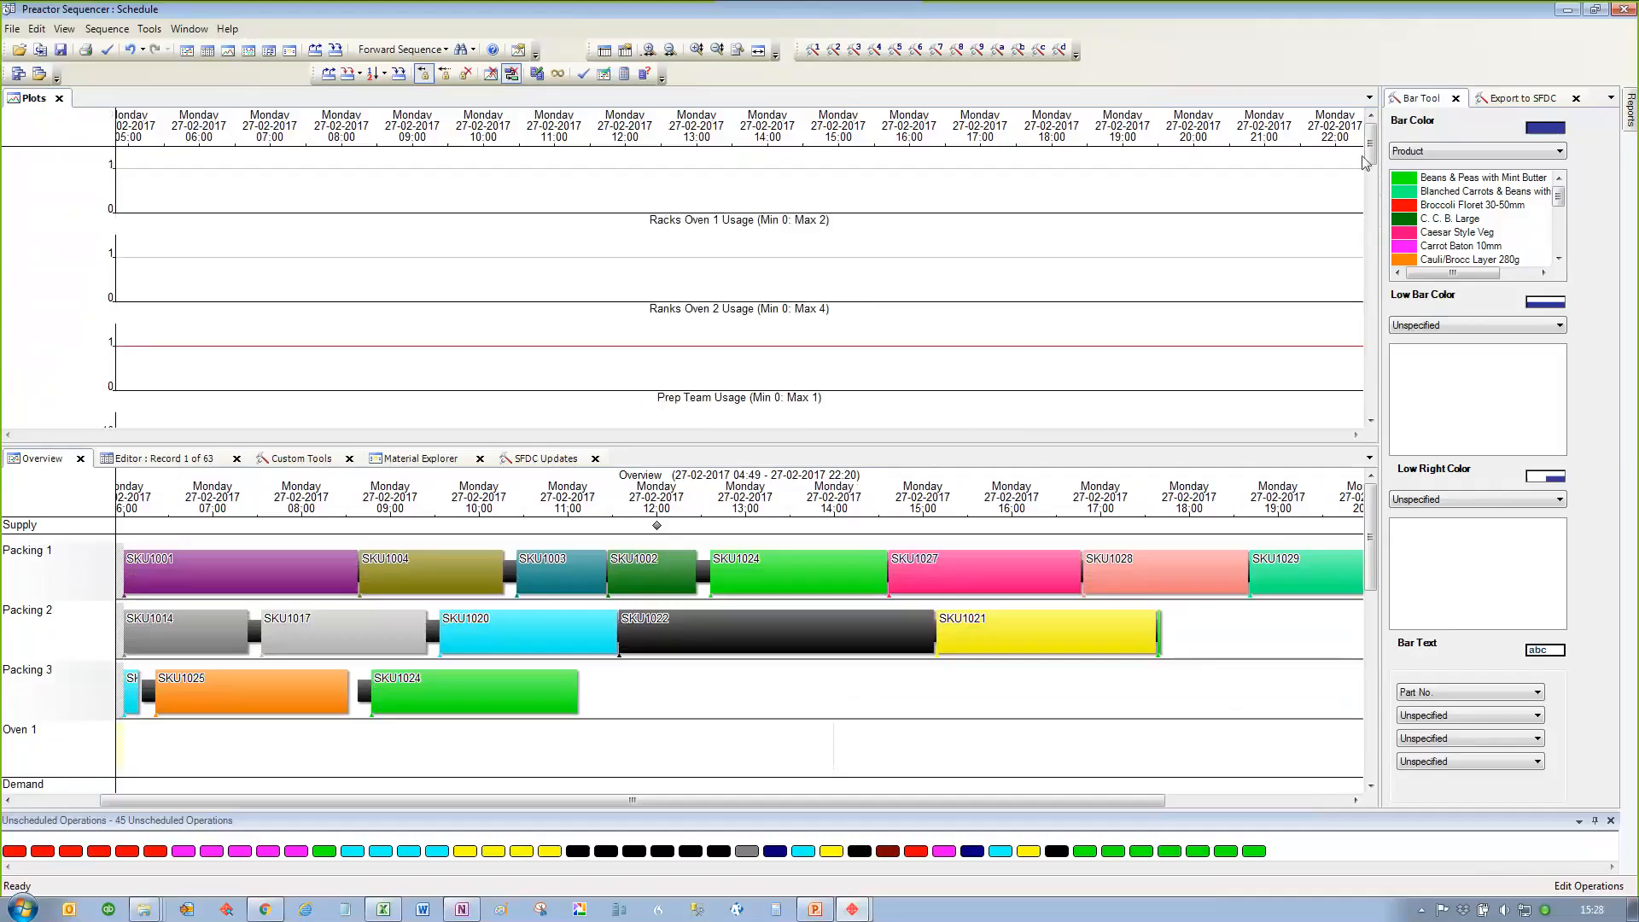
scroll(1369, 157, down, 1)
scroll(357, 296, down, 3)
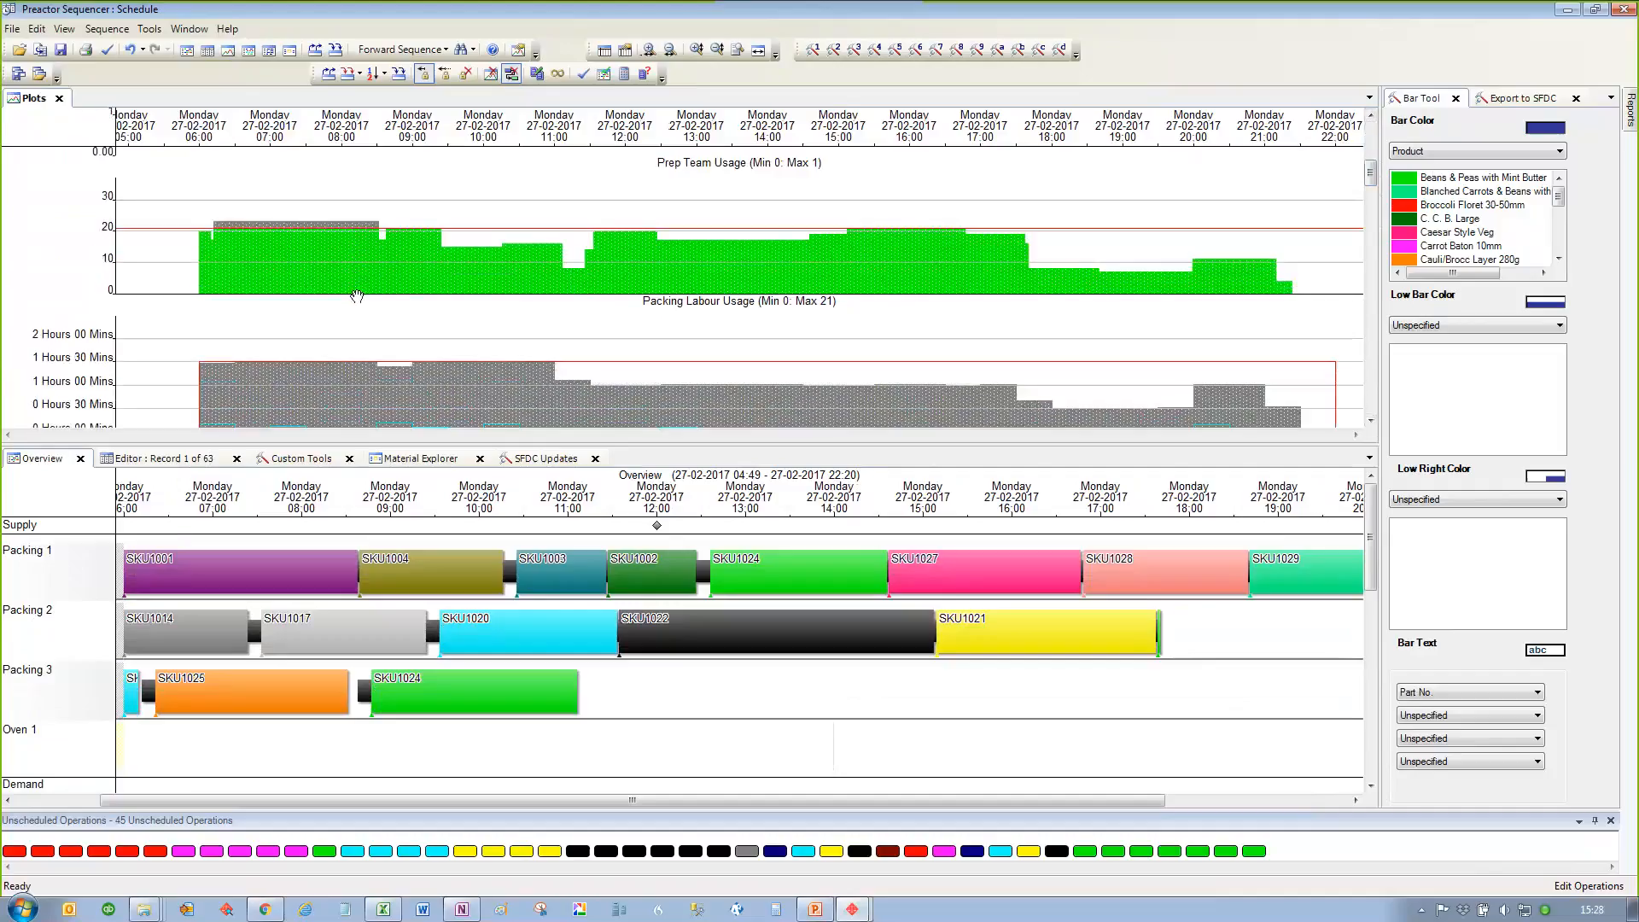
scroll(357, 297, down, 1)
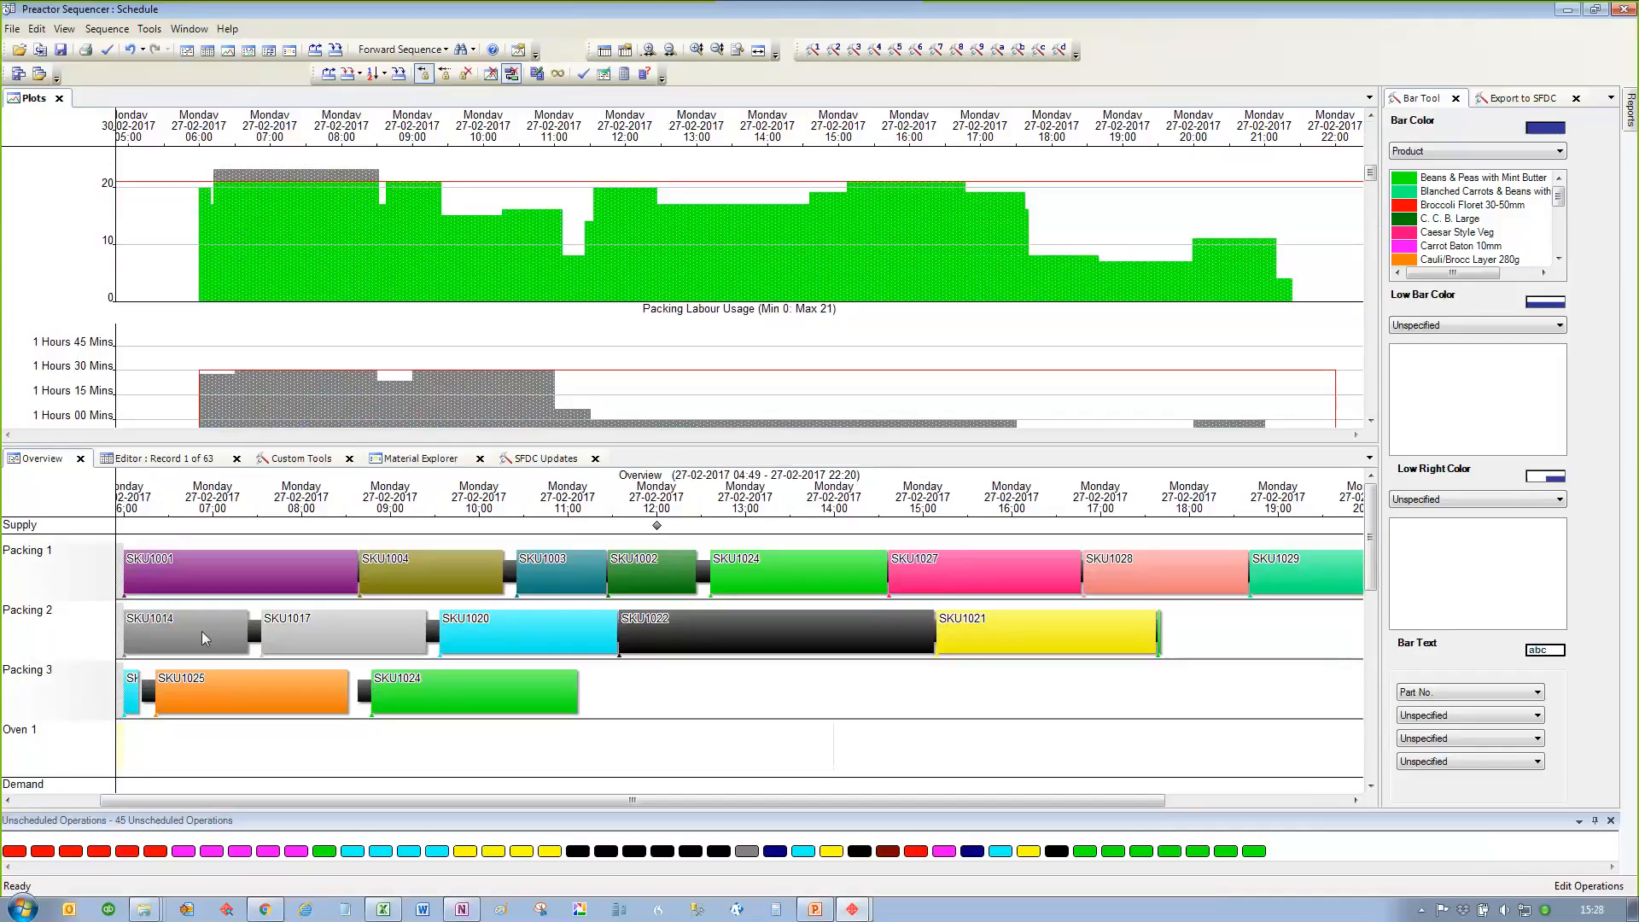
Step: Move SKU1025 from Packing 3 back to Packing 2, directly after SKU1021
drag(199, 699, 1156, 631)
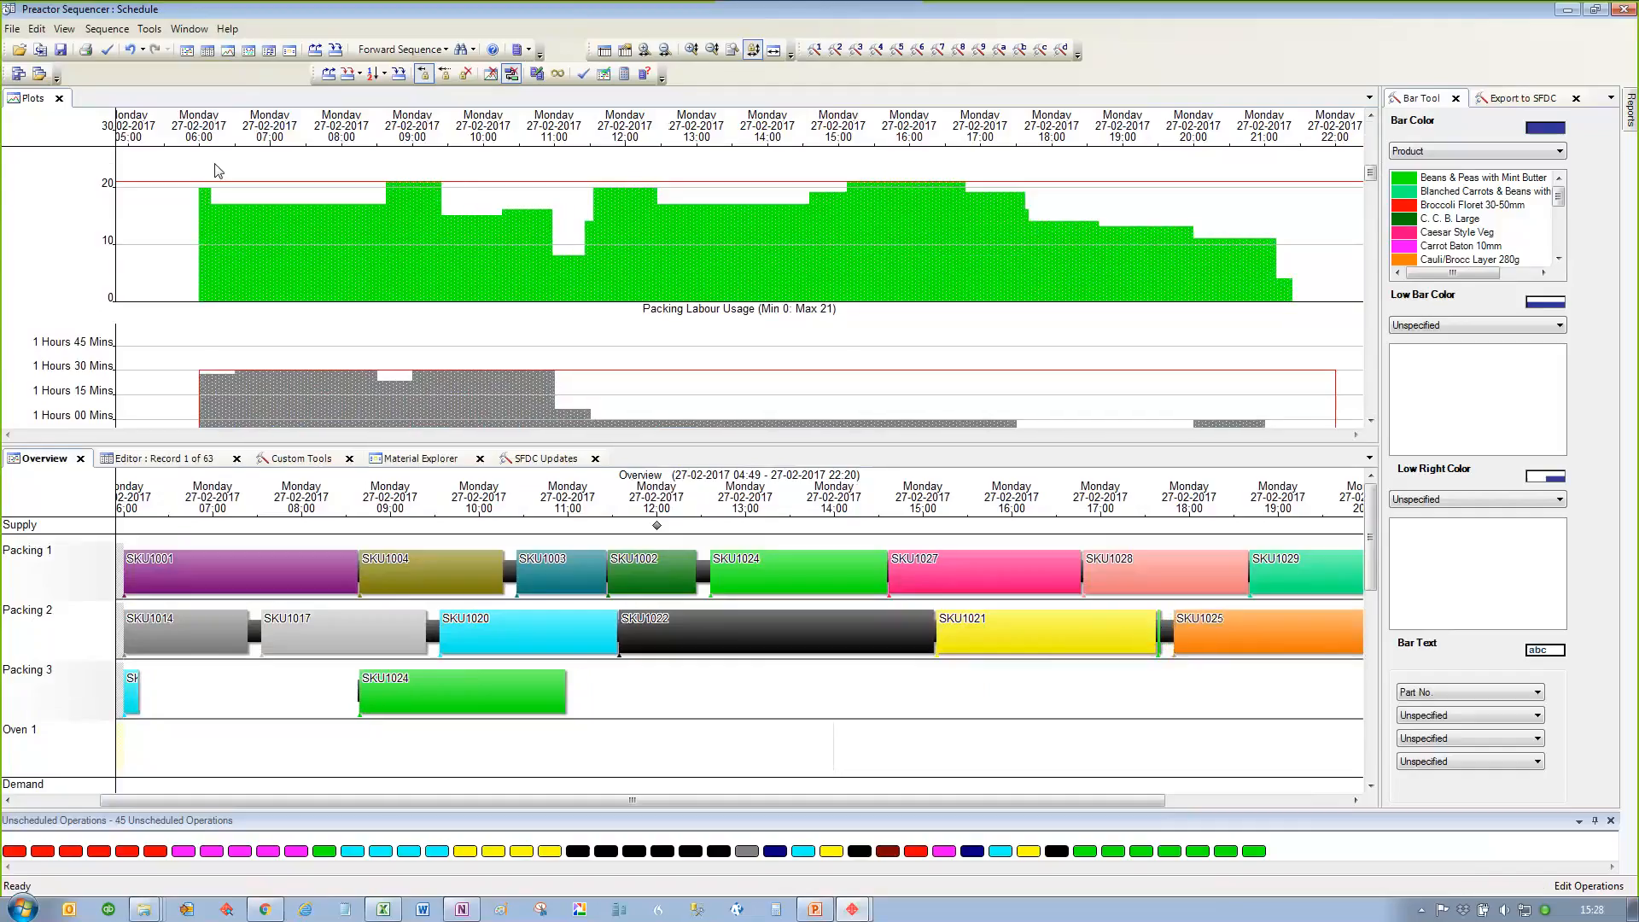
scroll(585, 707, down, 1)
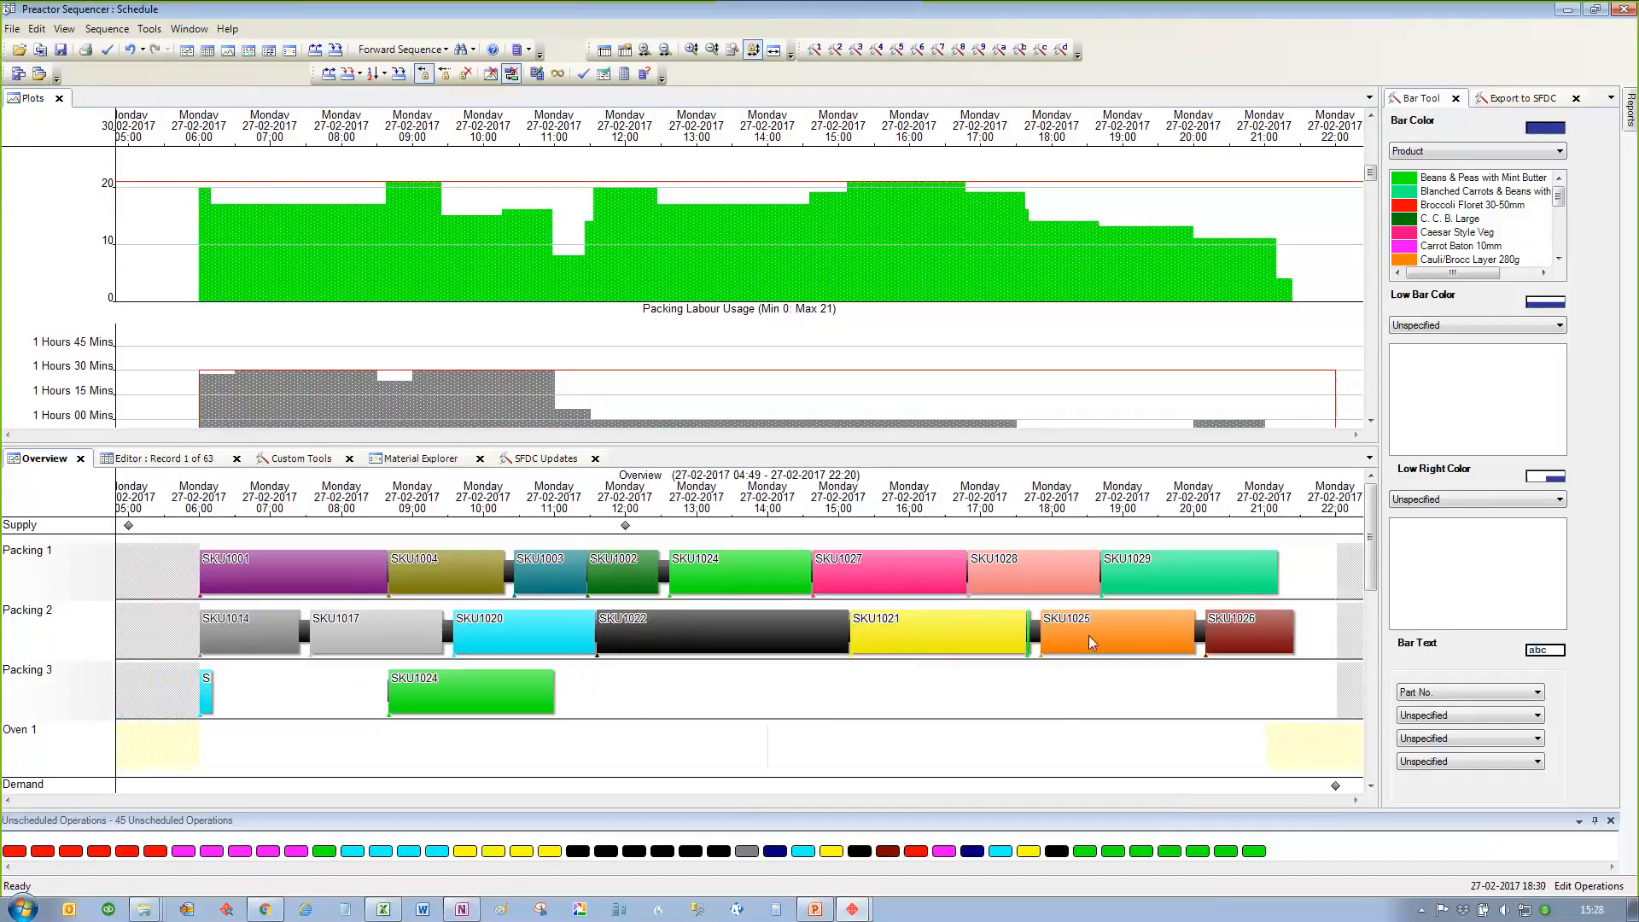
Step: Try to move SKU1025 from Packing 2 to Packing 3 after SKU1024, at 12:41
drag(1089, 635, 721, 691)
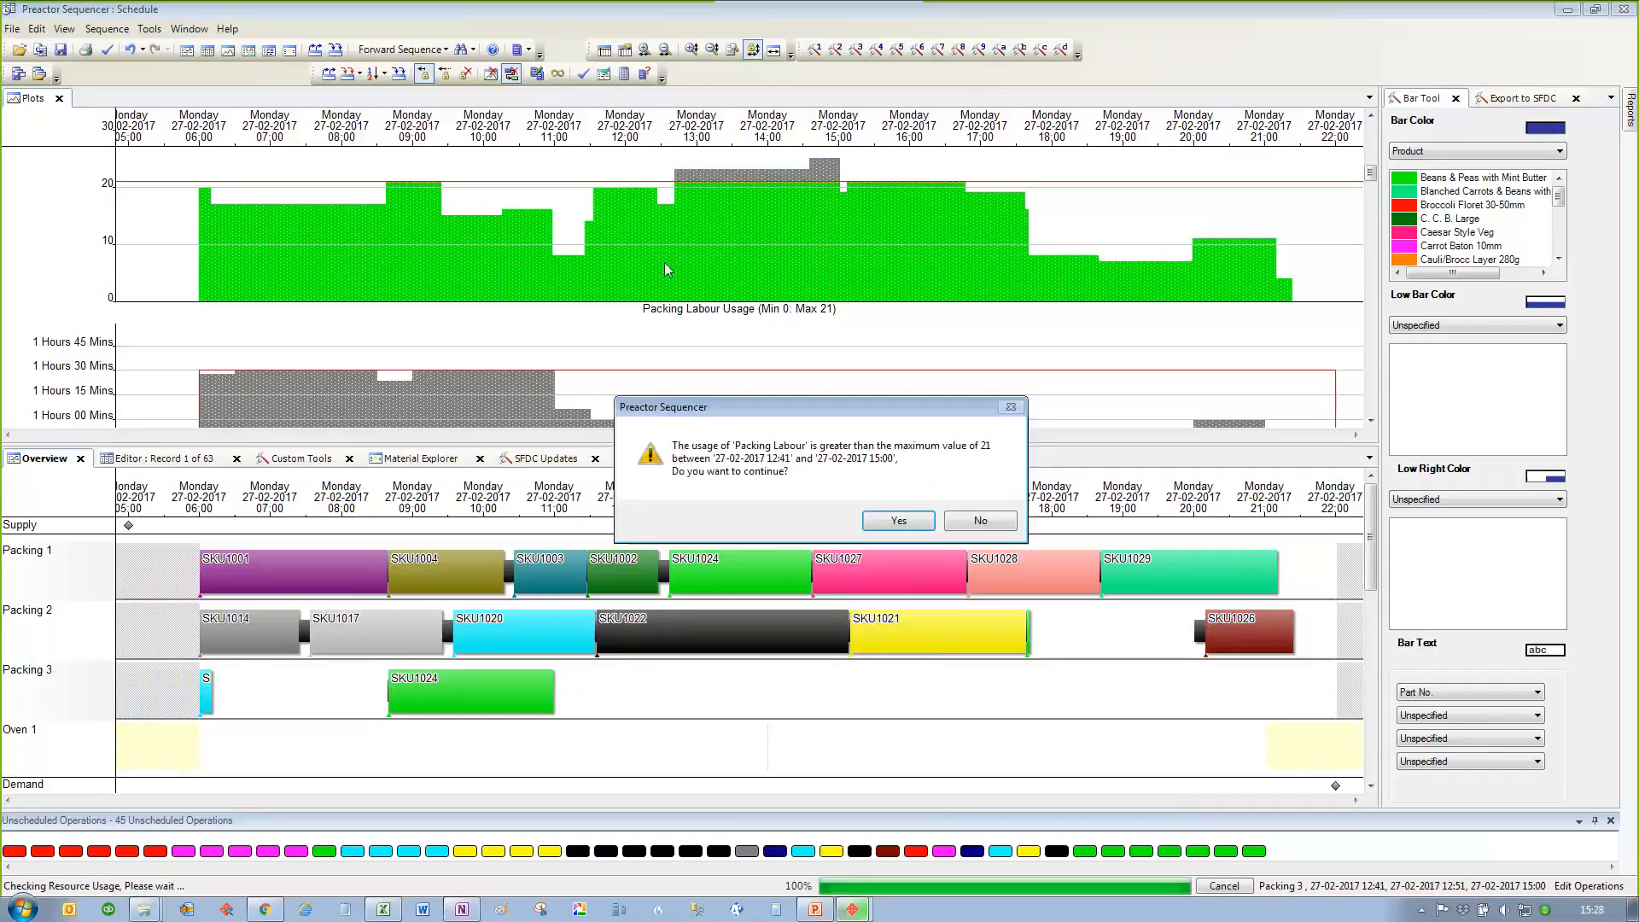
click(970, 529)
click(841, 533)
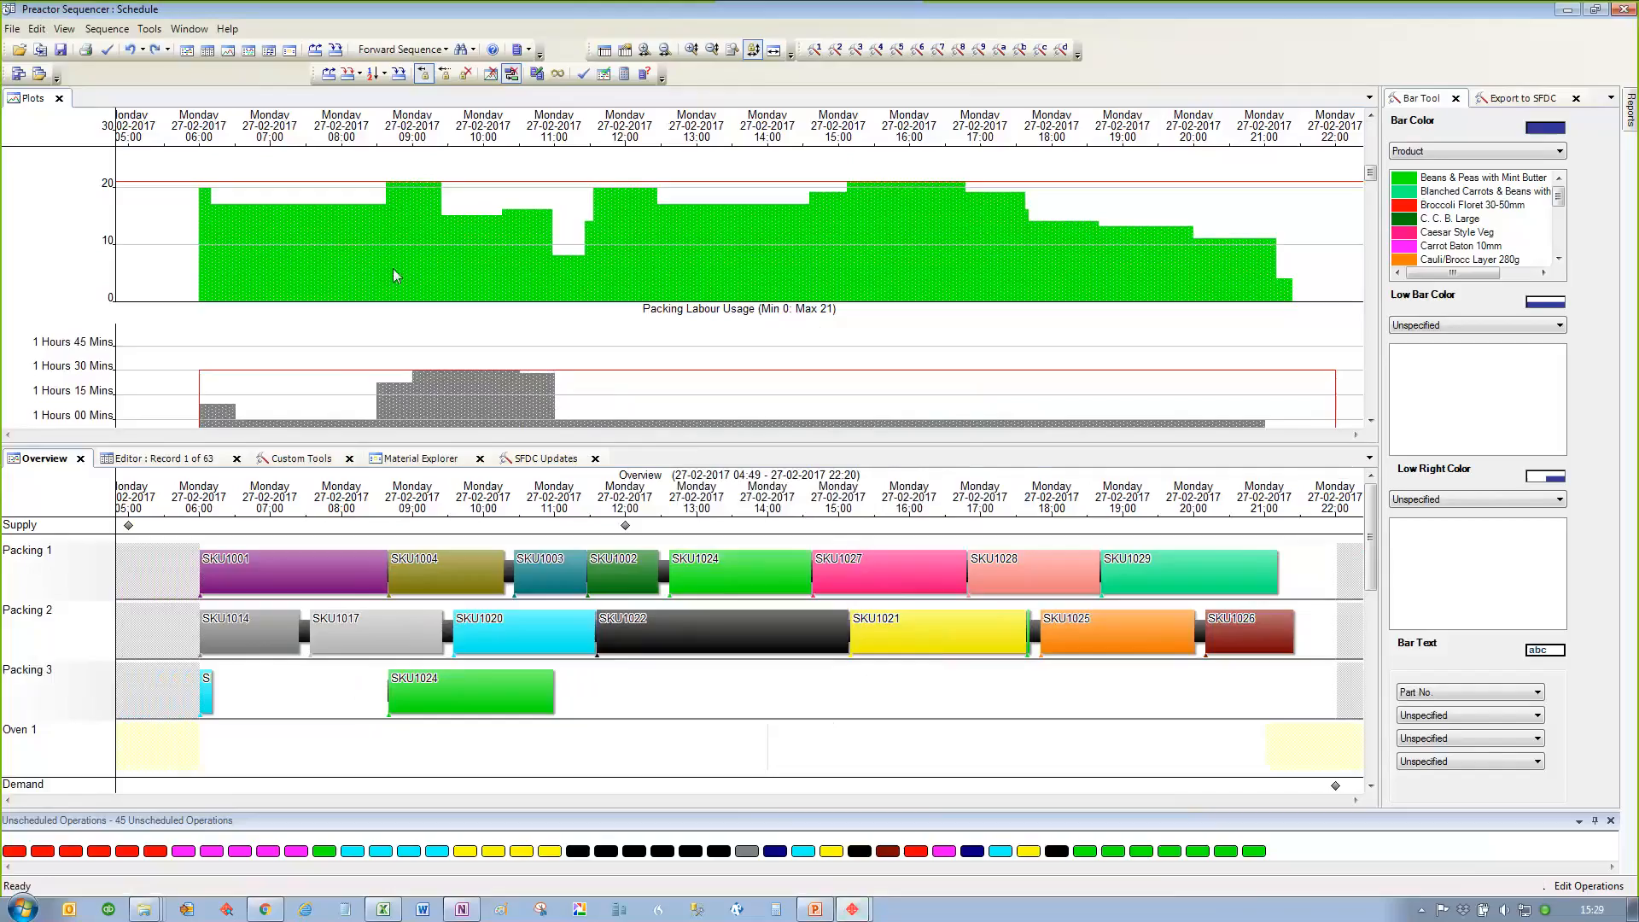
Step: Close the usage plots and sequence the remaining unscheduled operations with the APS rule Load All Pre Processes
click(59, 98)
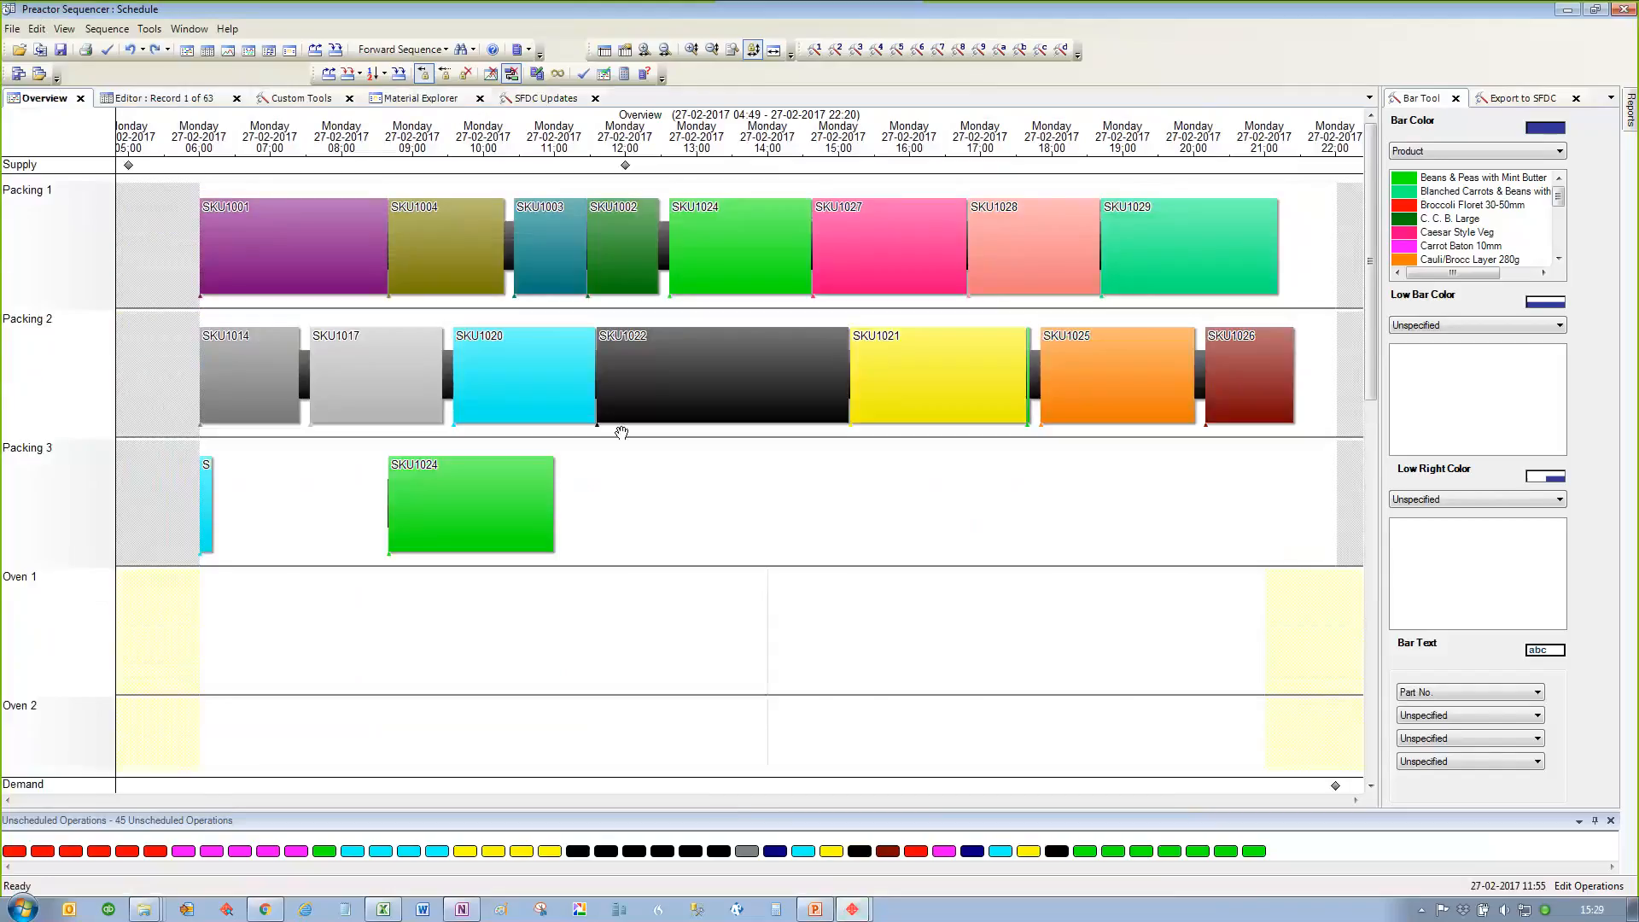
scroll(622, 437, down, 3)
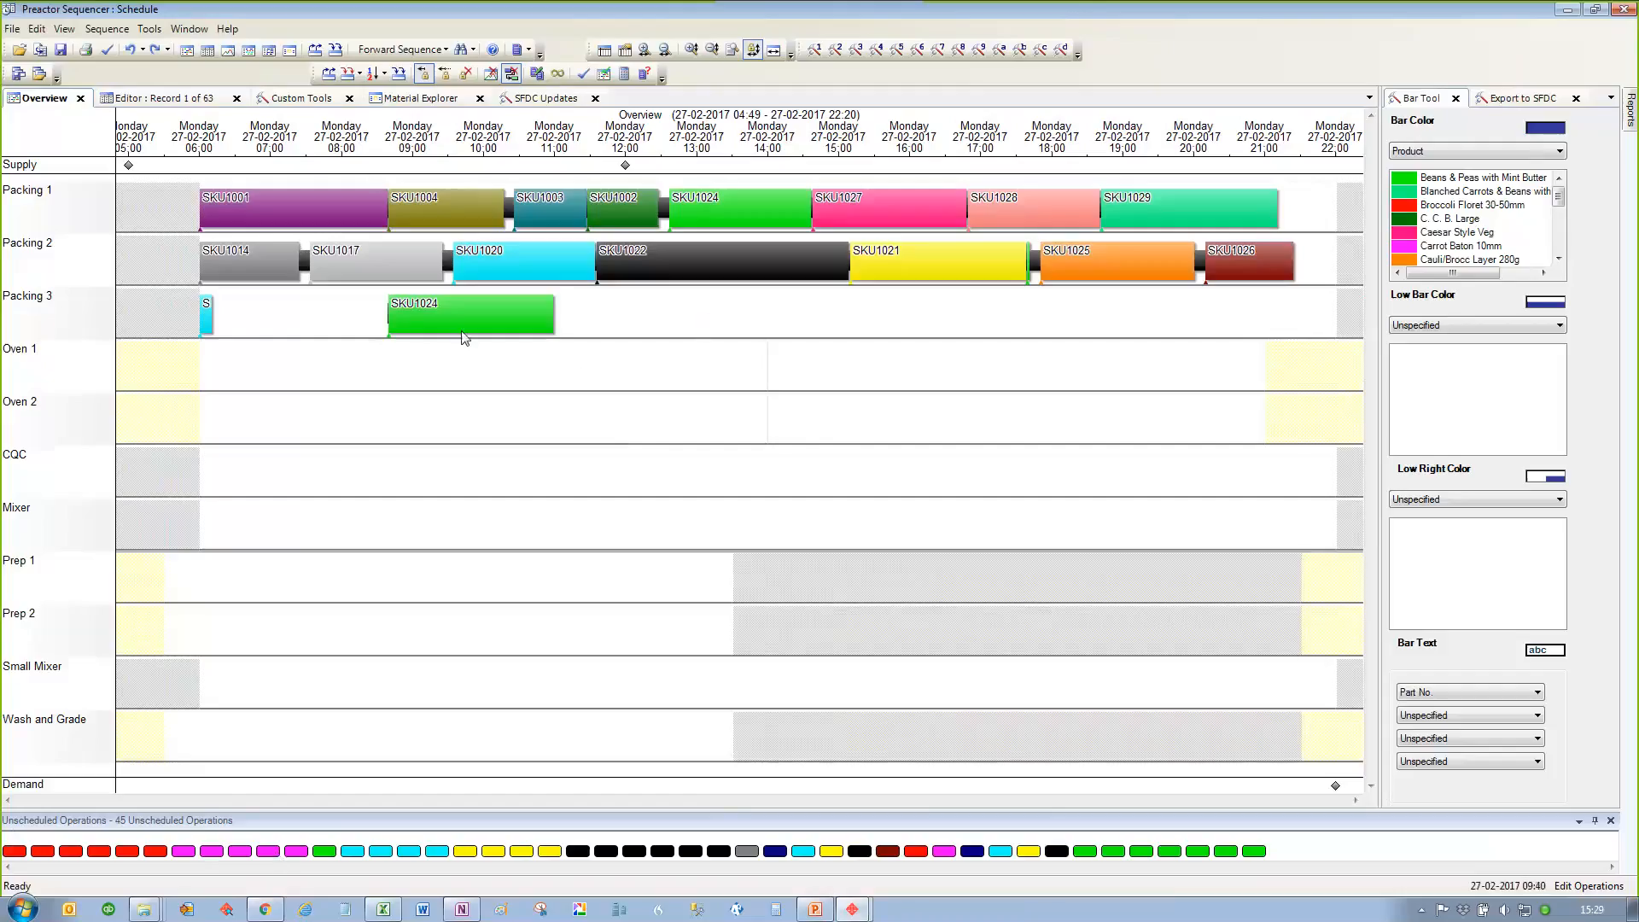
click(397, 48)
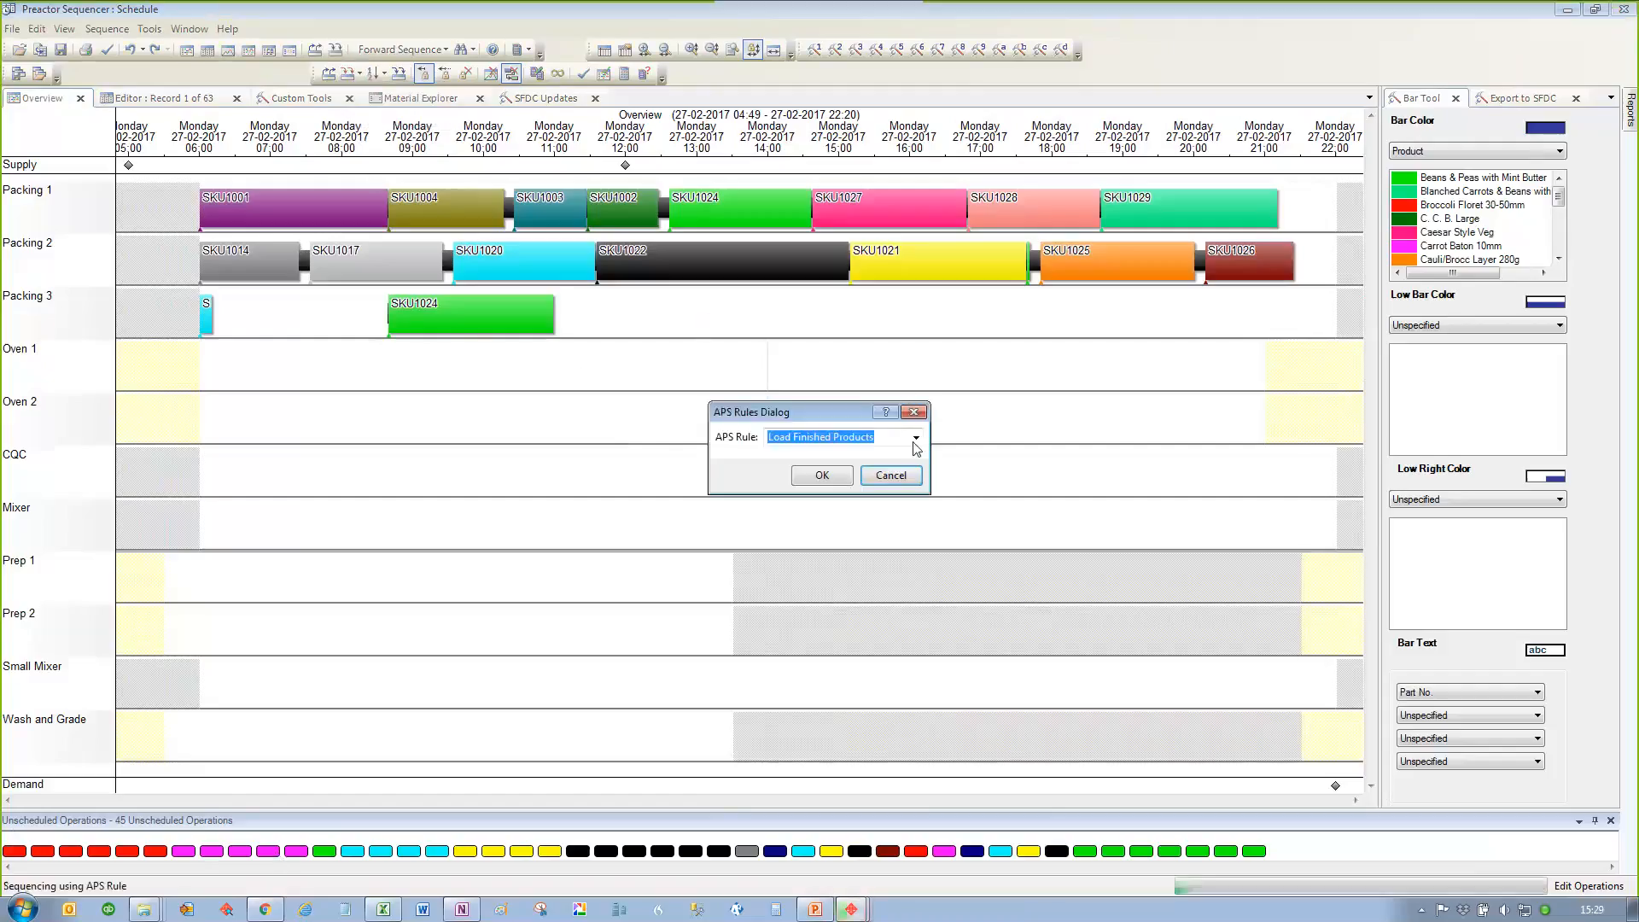
click(916, 438)
click(815, 451)
click(822, 475)
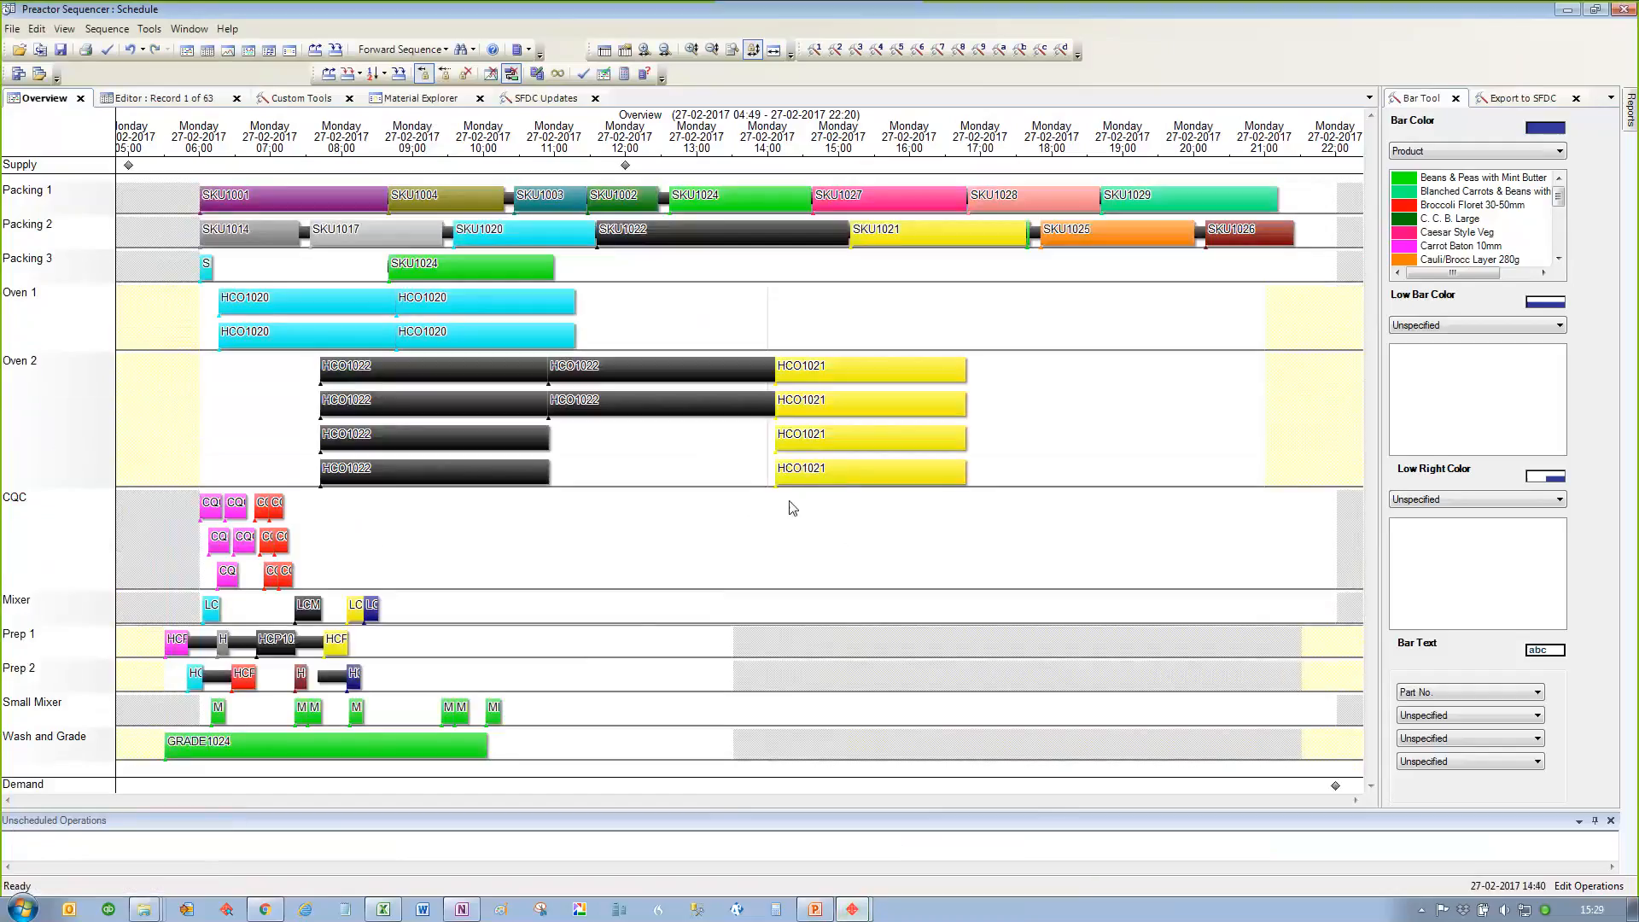
Step: Highlight the linked operations of SKU1021 on Packing 2 and show that operation in the Material Explorer
click(913, 249)
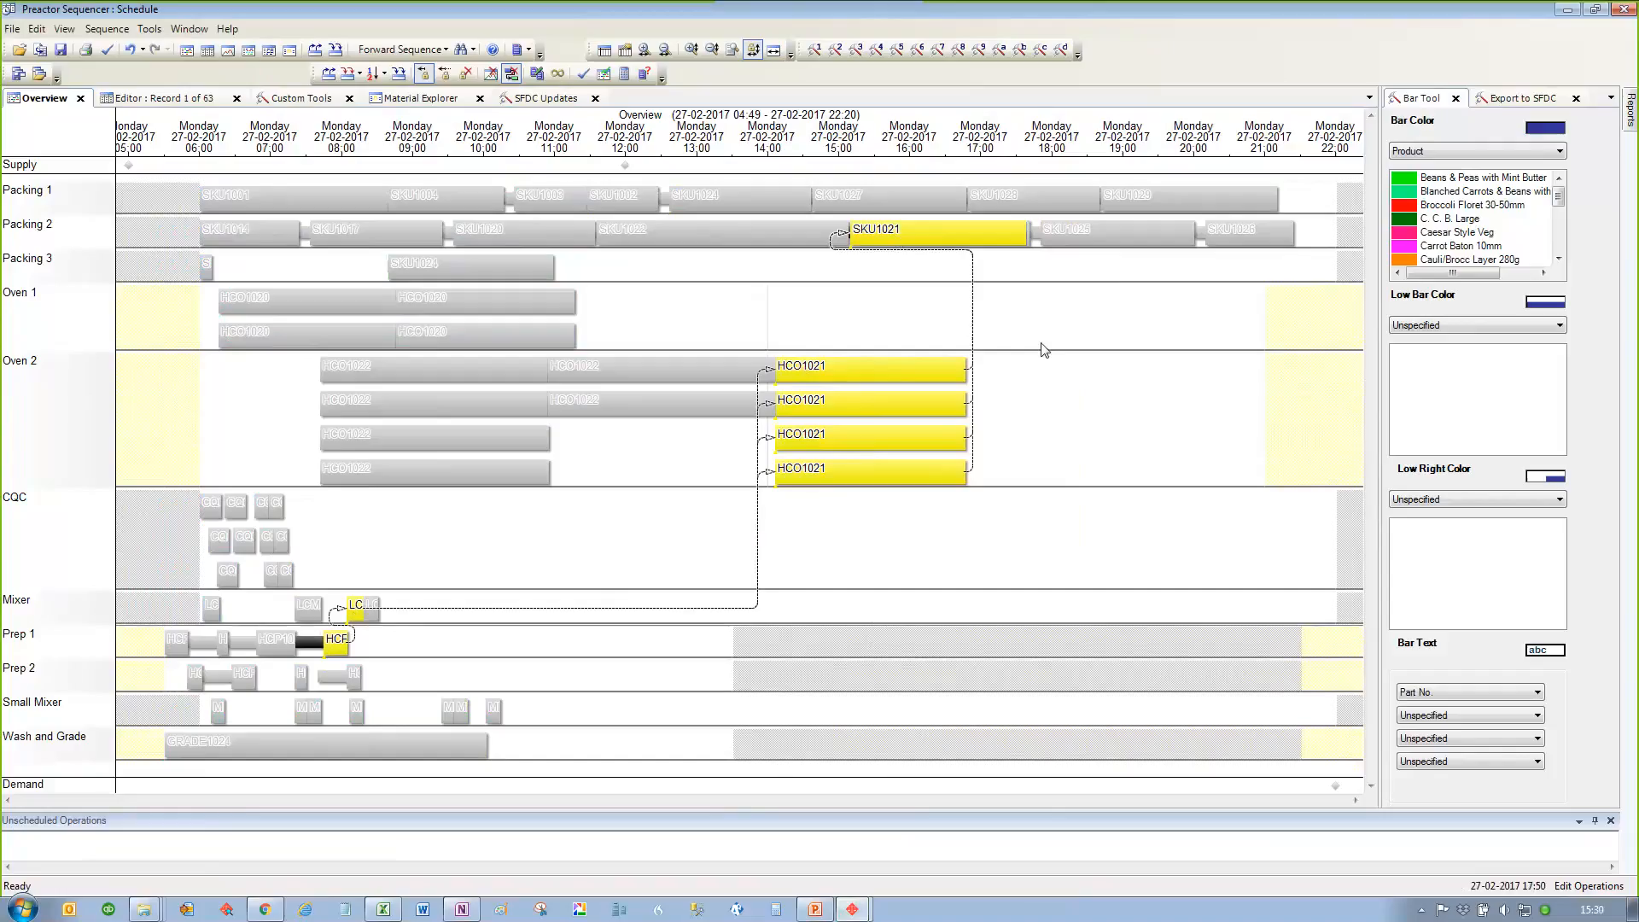
right_click(991, 245)
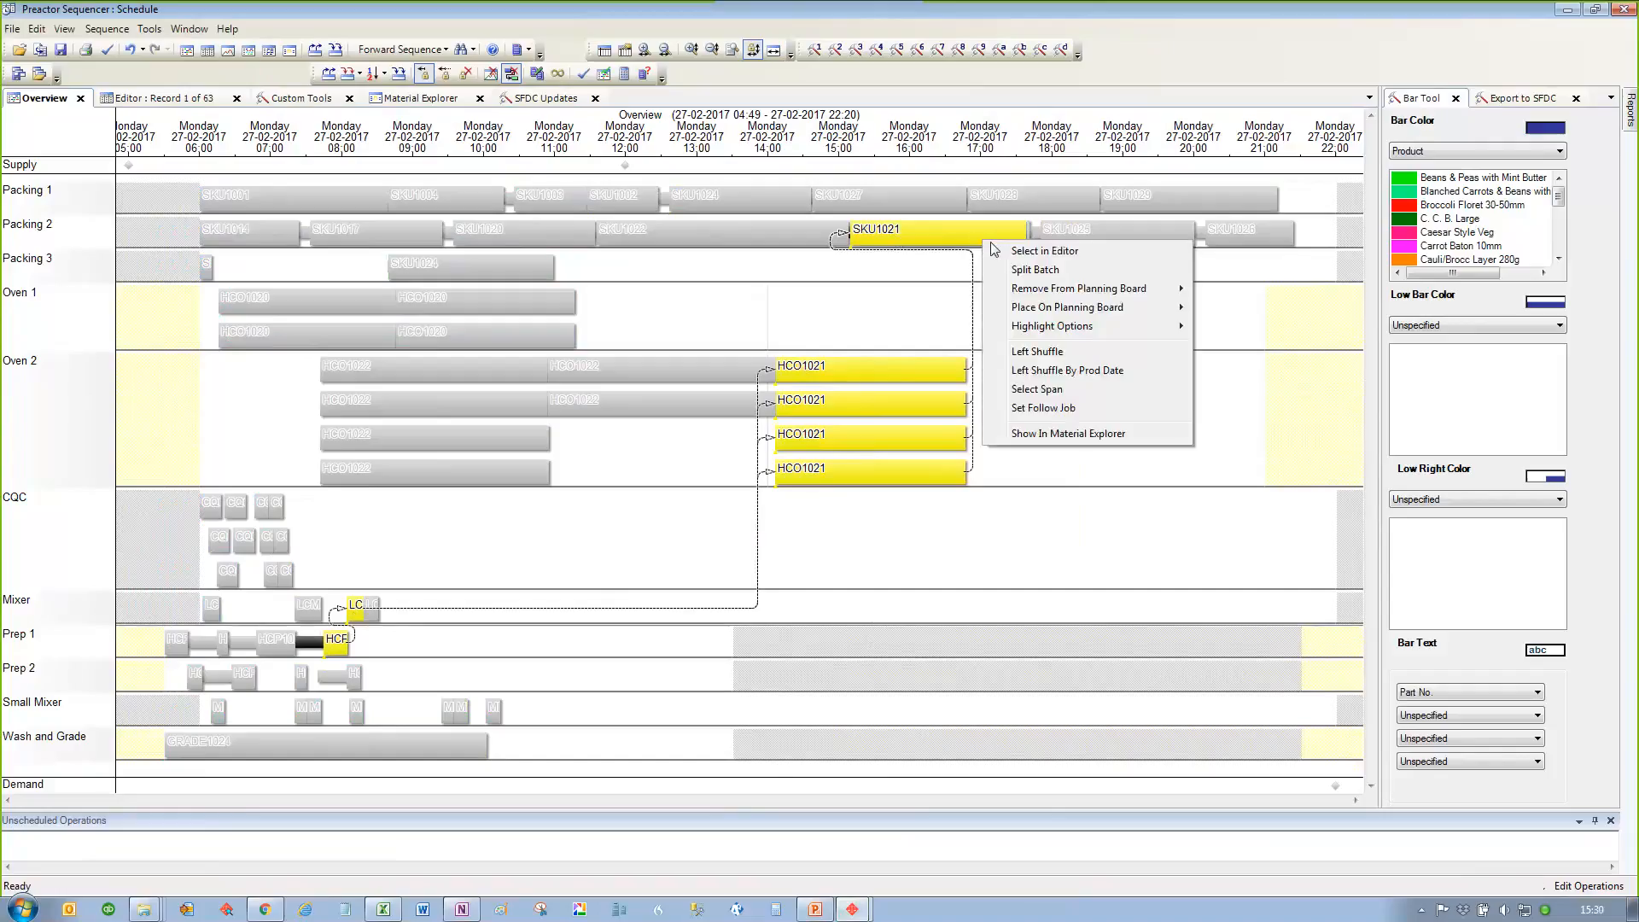
click(1049, 446)
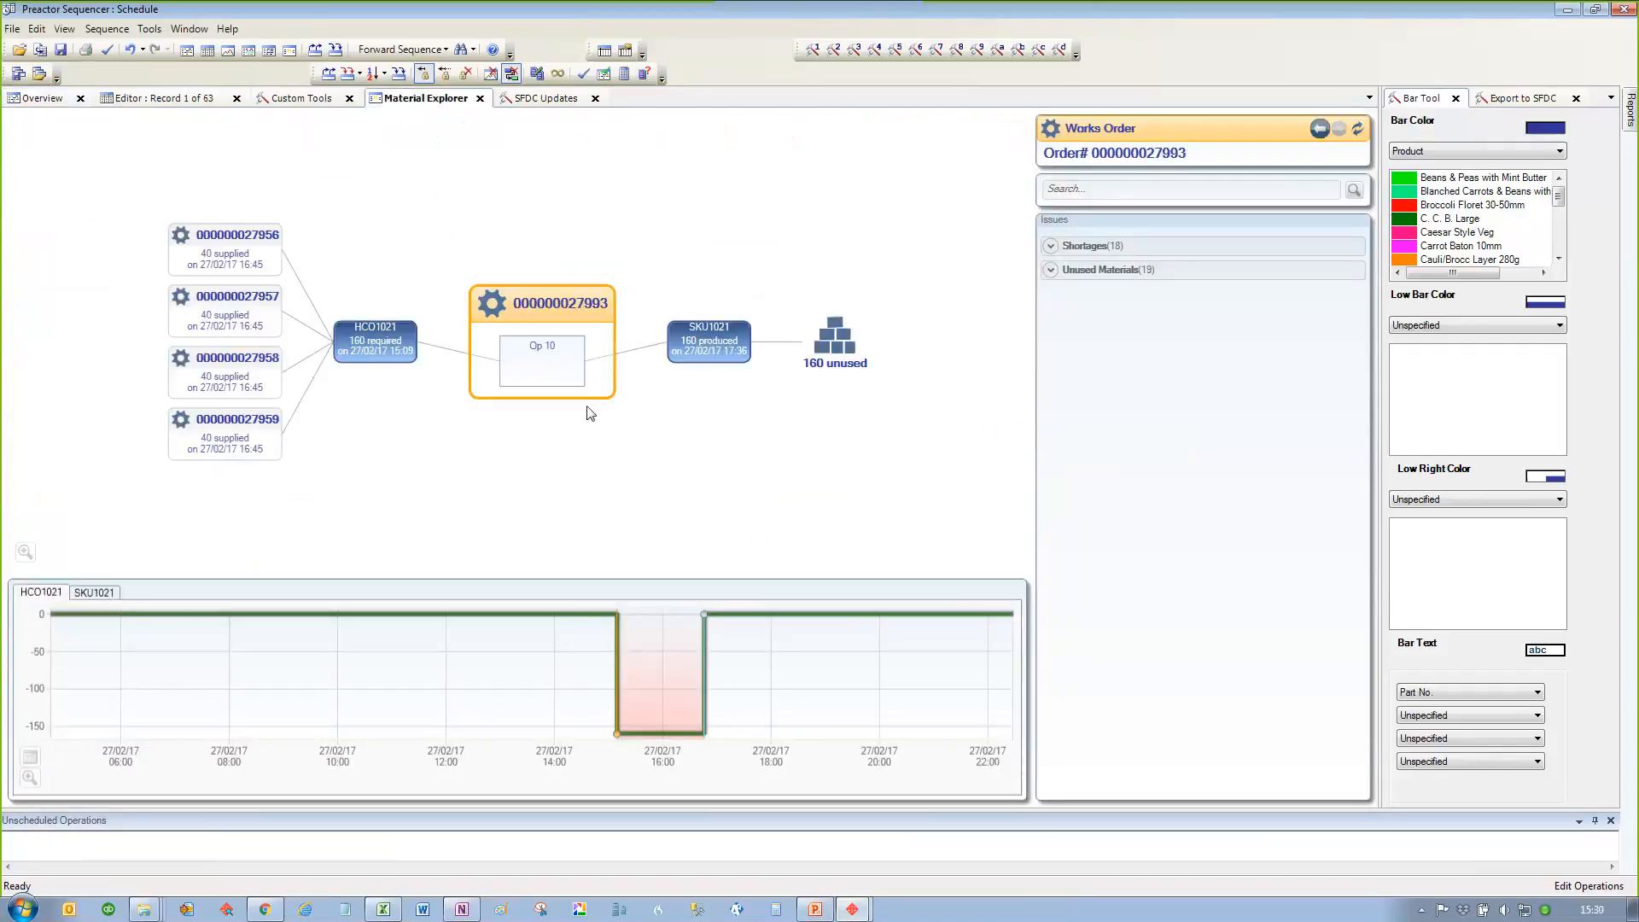
Step: Trace the SKU1021 works order back through a supplying HCO1021 order to the works order producing LCM1021
mouse_move(236, 282)
click(214, 256)
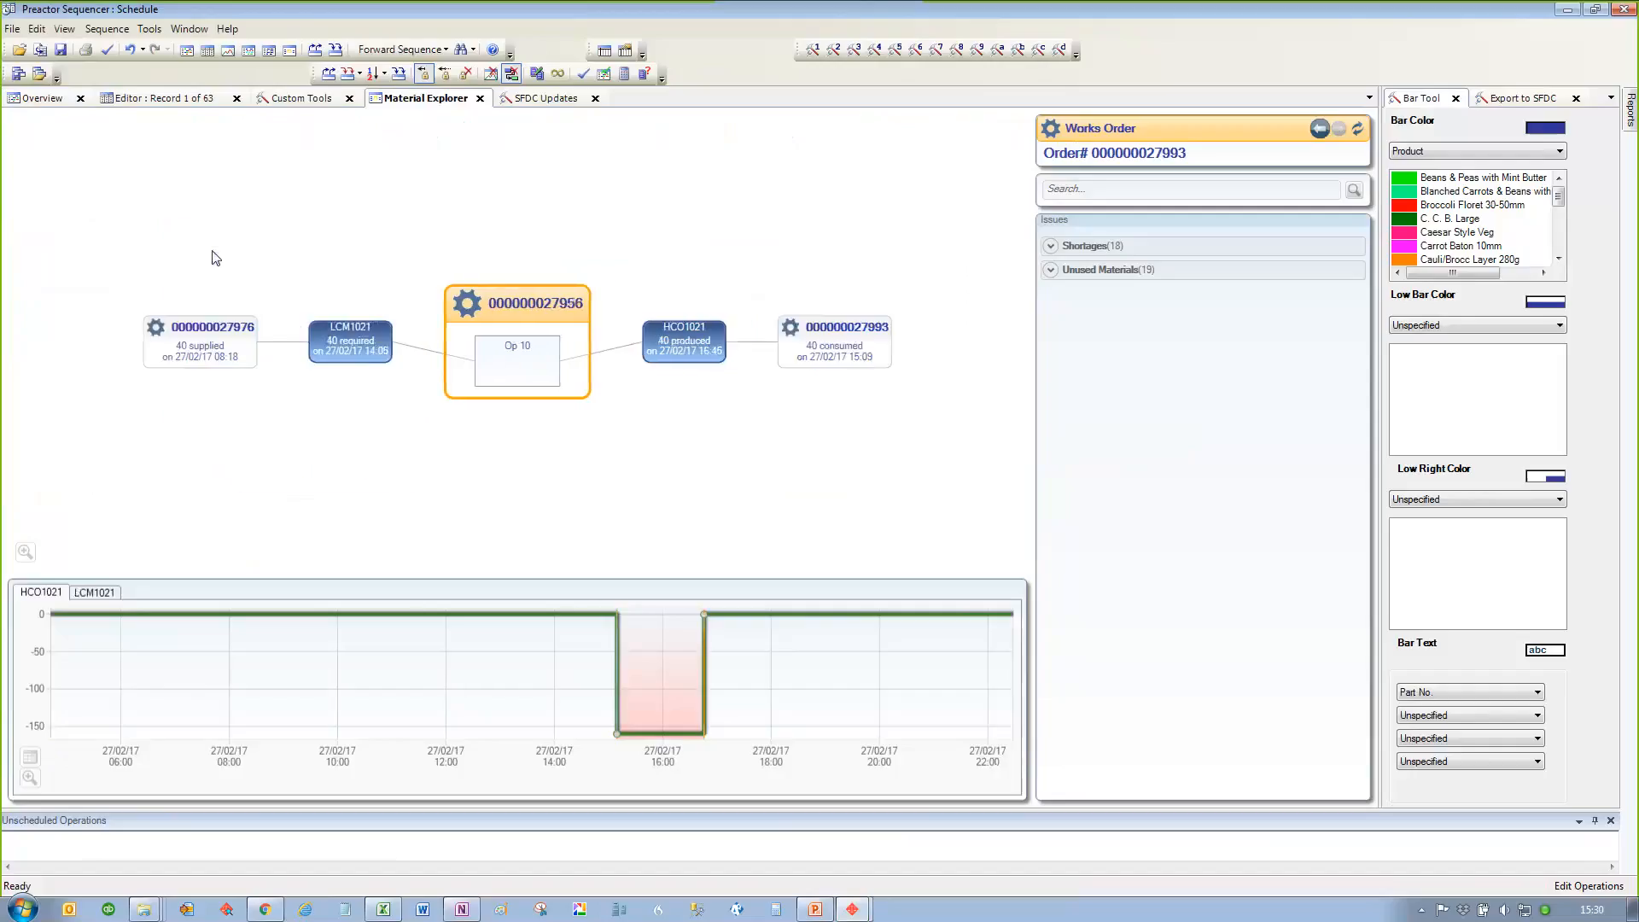
click(807, 335)
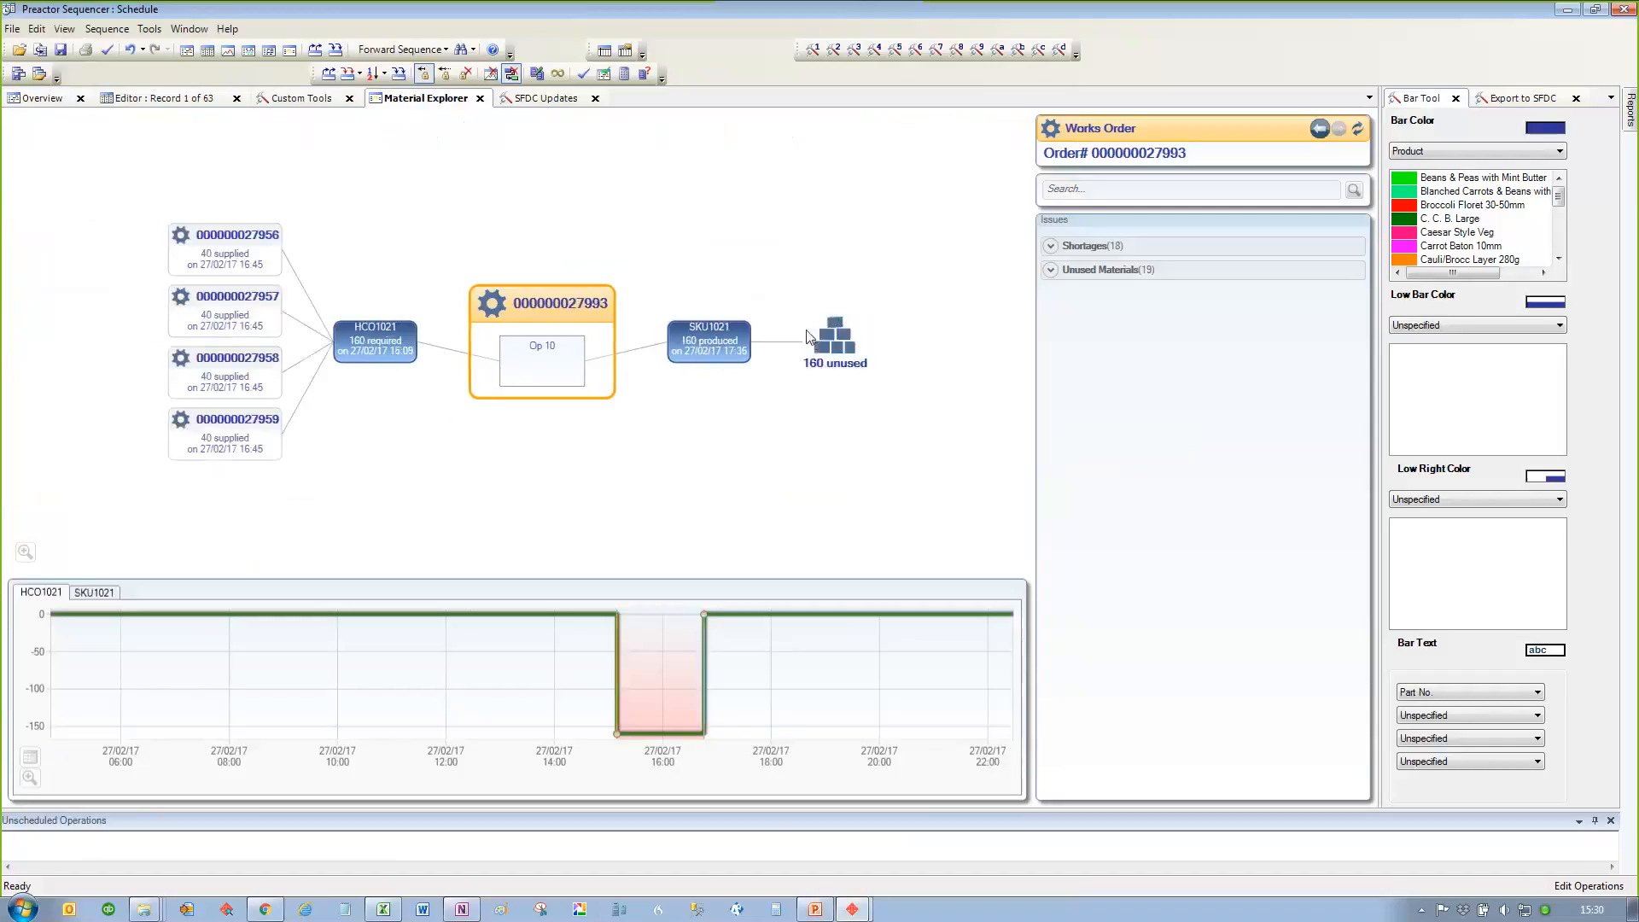
mouse_move(237, 245)
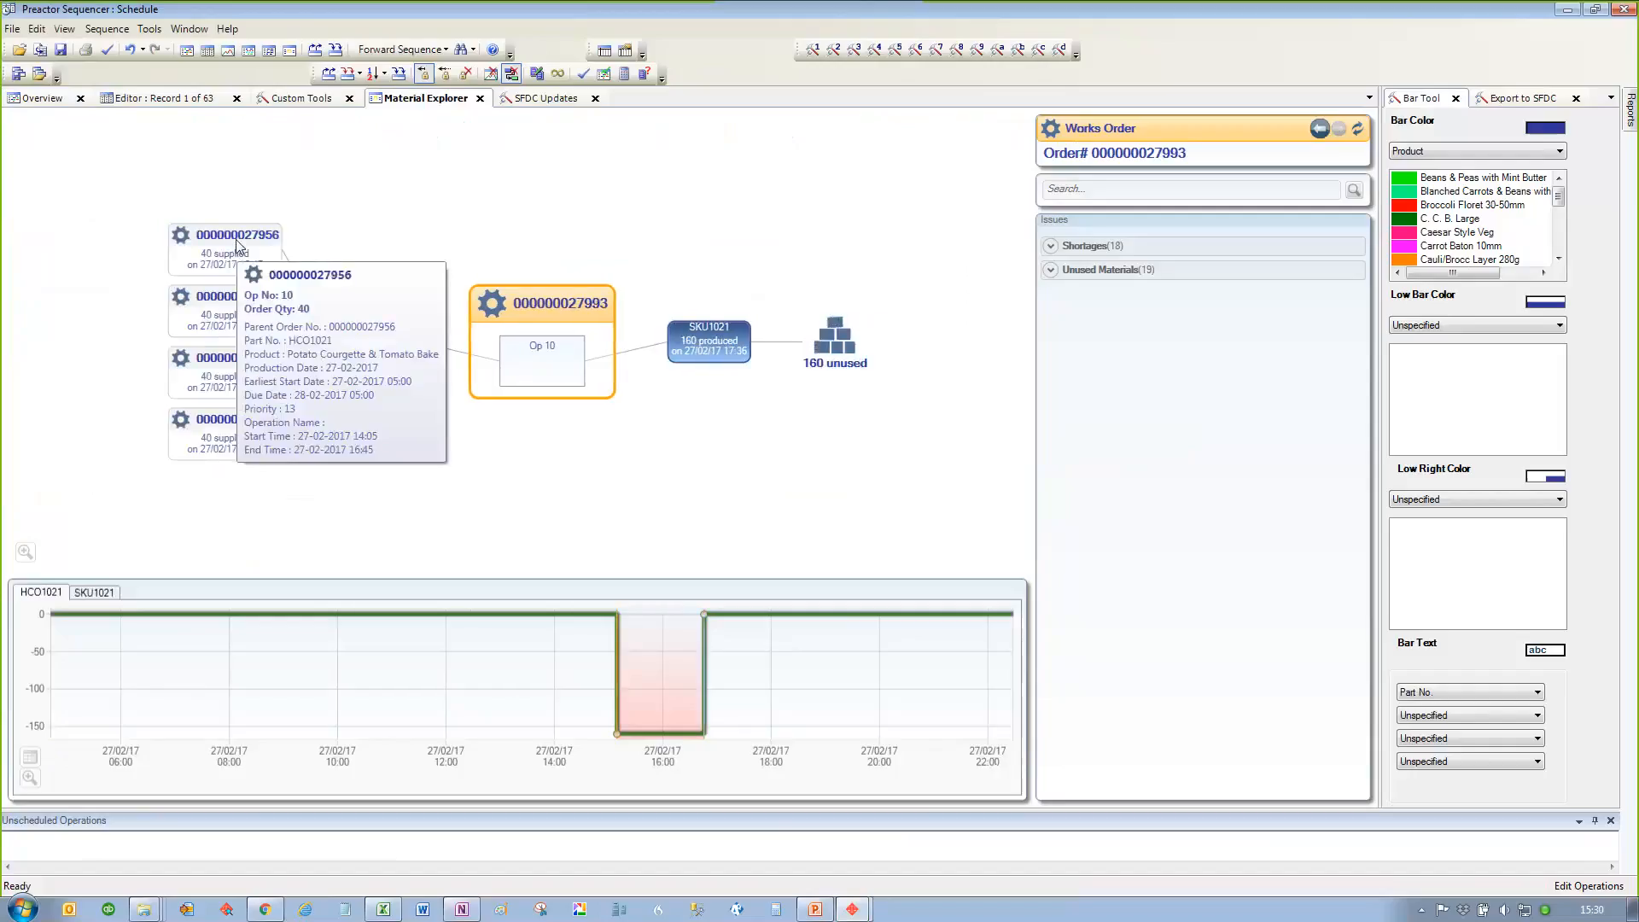
click(216, 325)
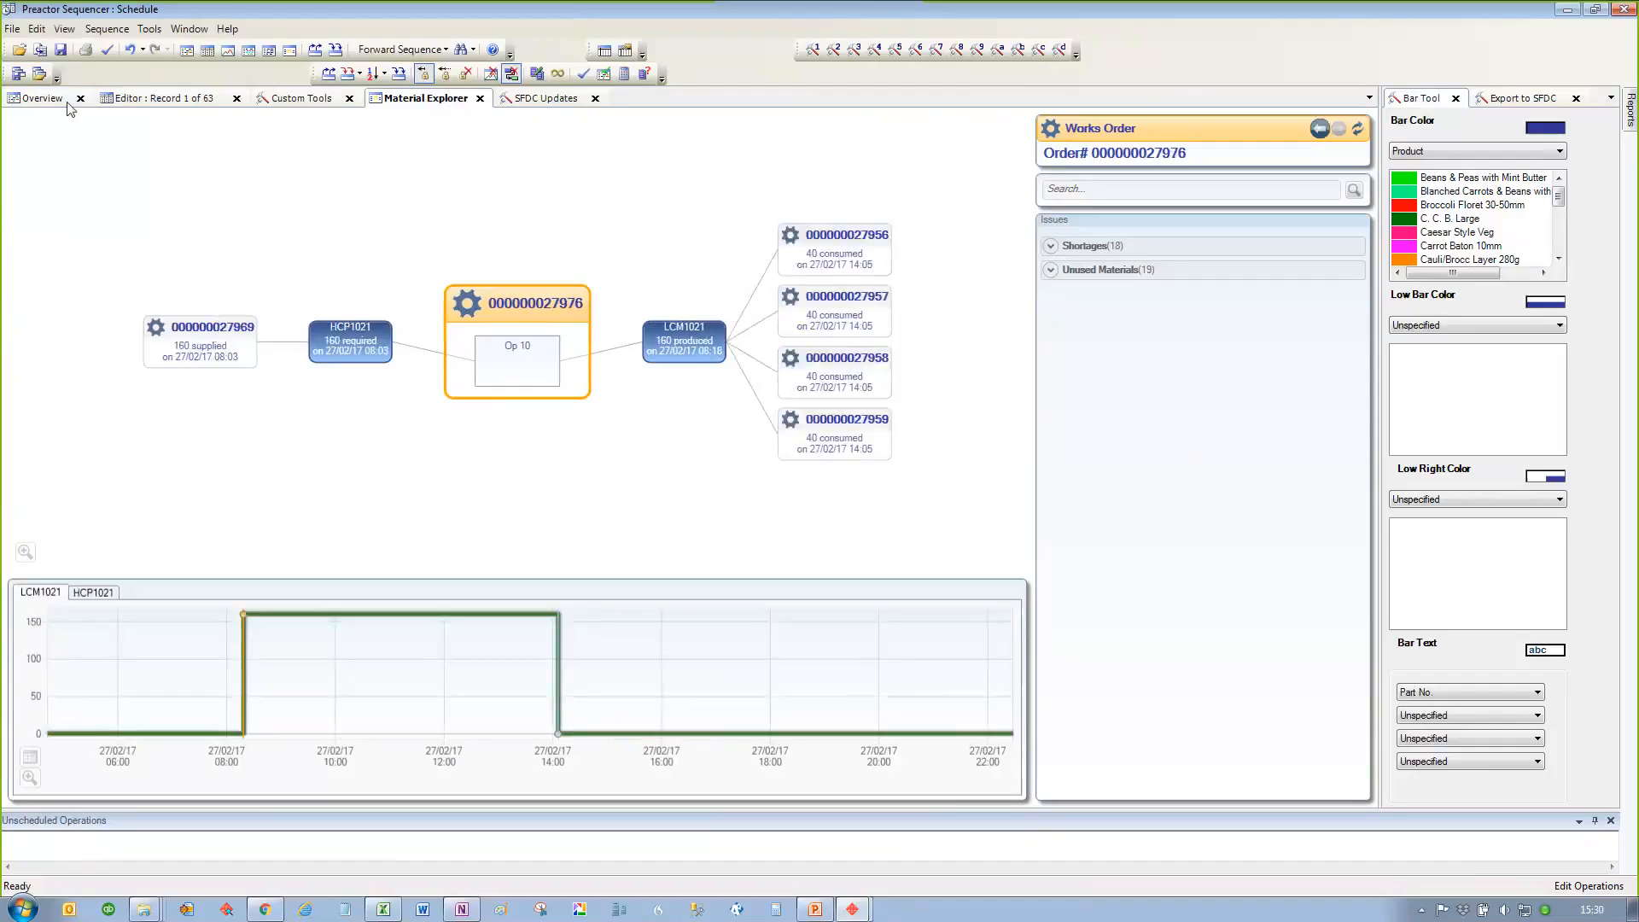
Step: Return to the Overview, clear the SKU1021 highlighting and examine the planning board from the packing lines down to Wash and Grade
click(41, 98)
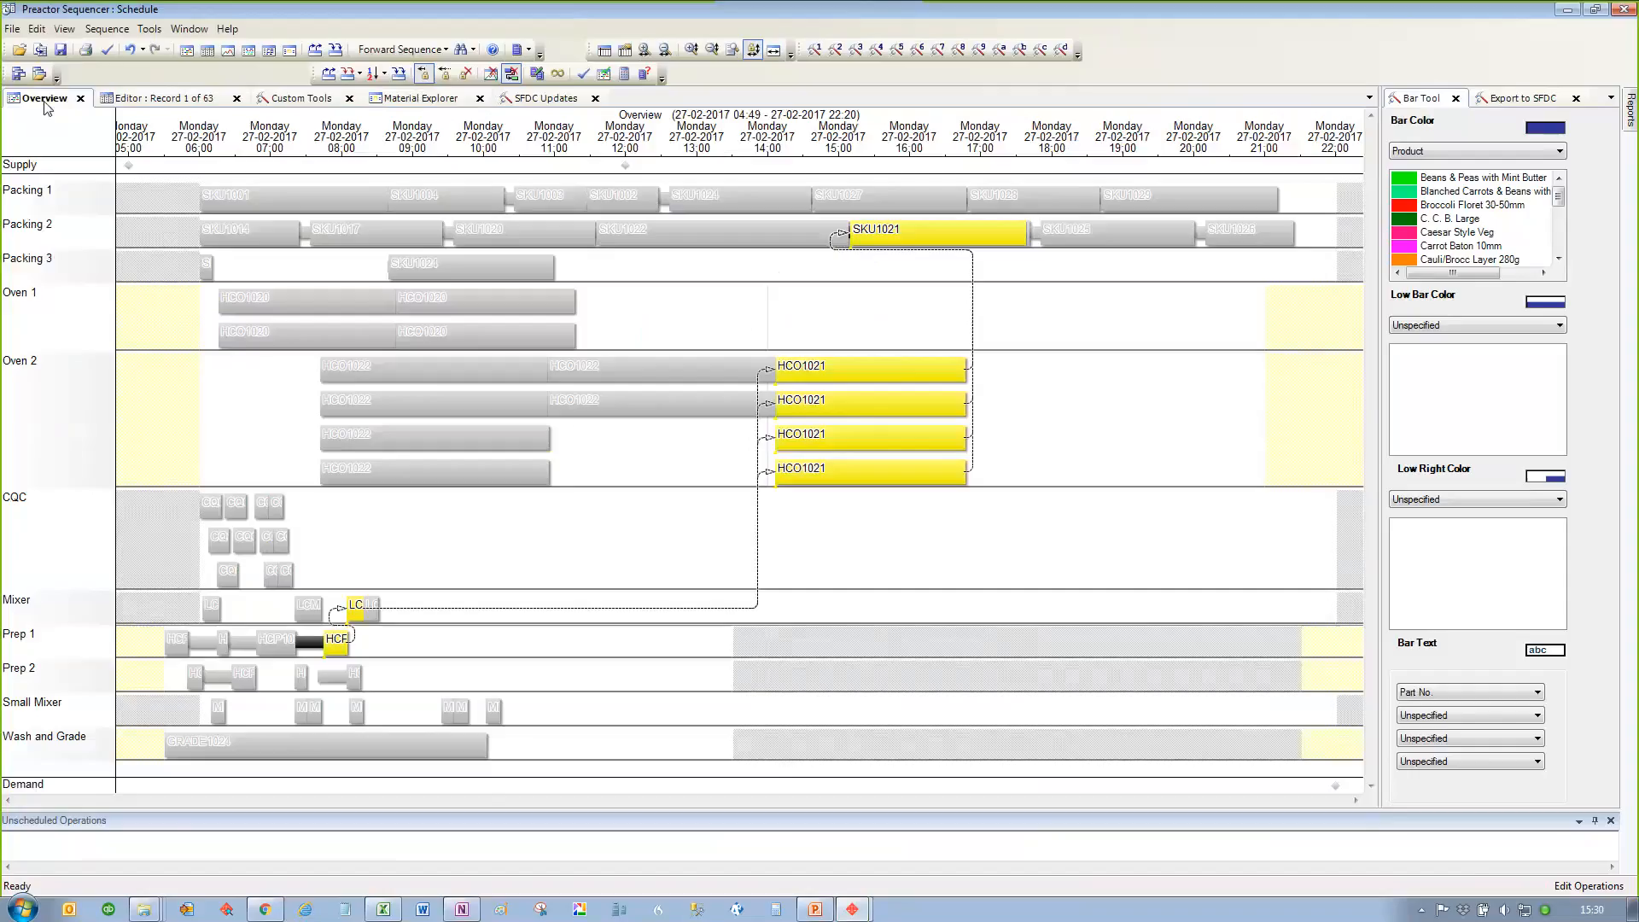
click(1121, 440)
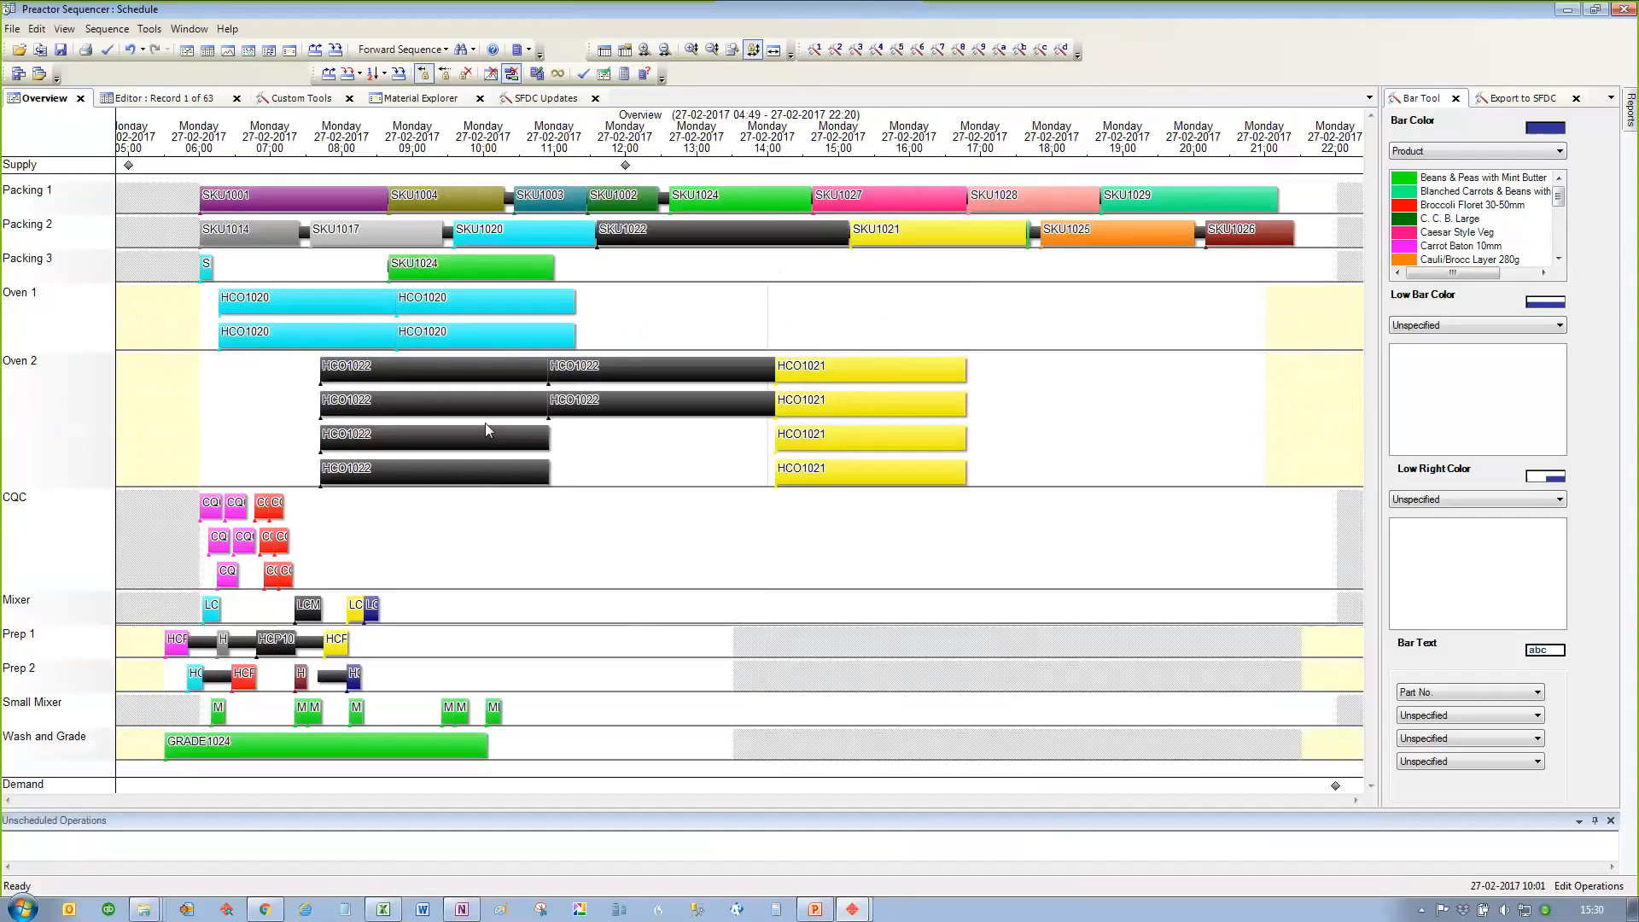
mouse_move(474, 388)
mouse_move(570, 213)
scroll(118, 668, up, 1)
scroll(118, 668, up, 1)
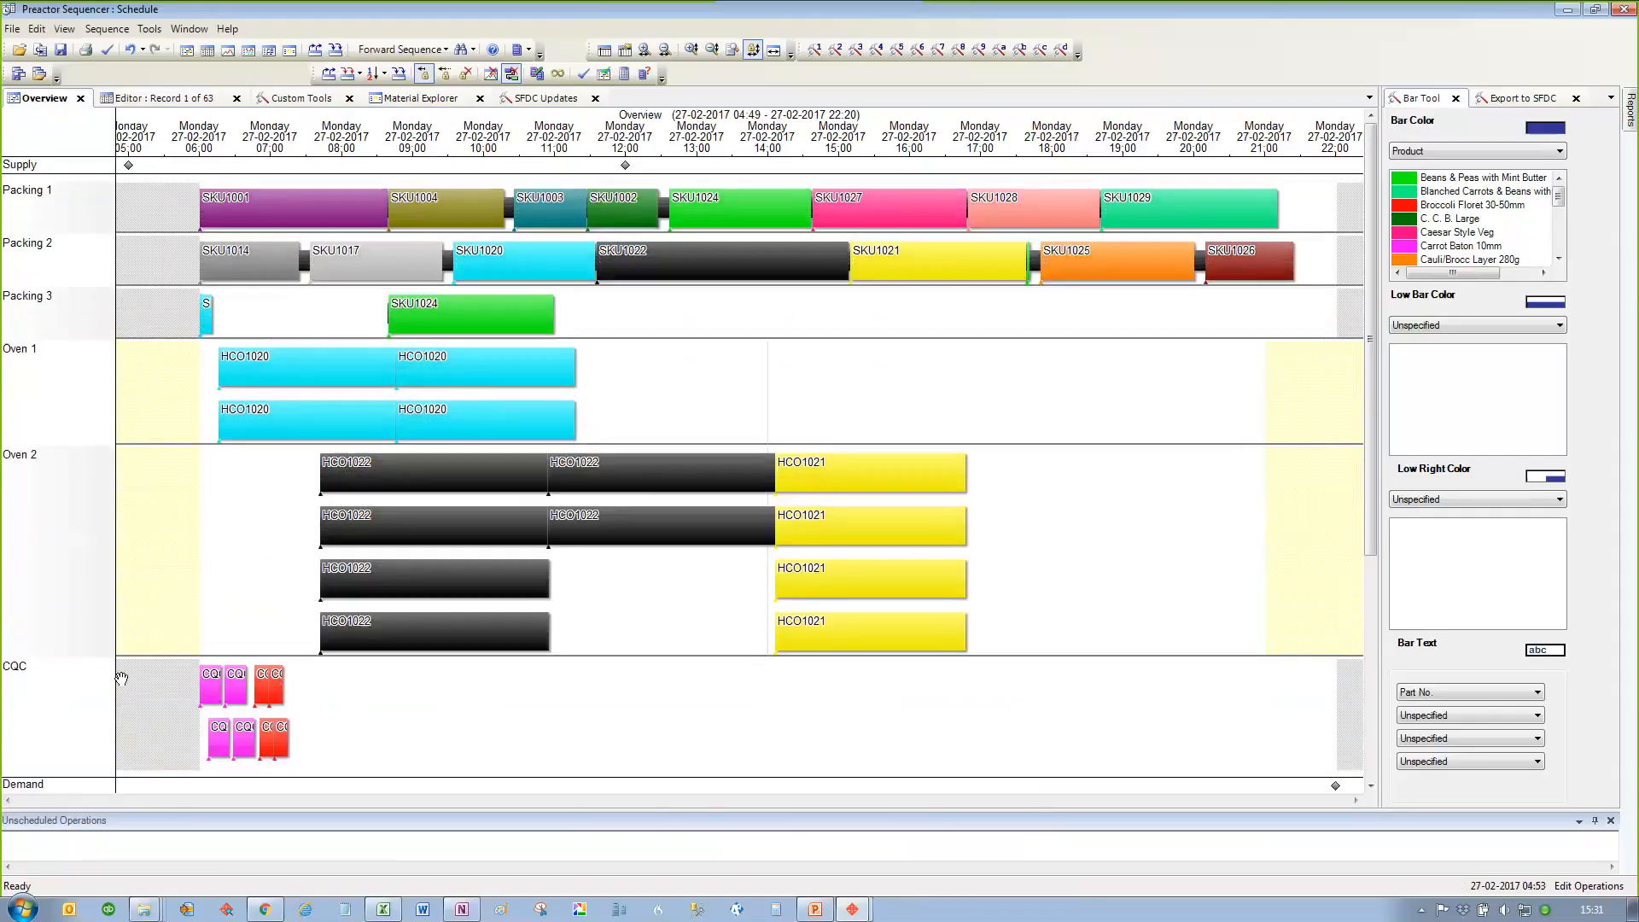
scroll(128, 683, down, 2)
scroll(129, 683, up, 2)
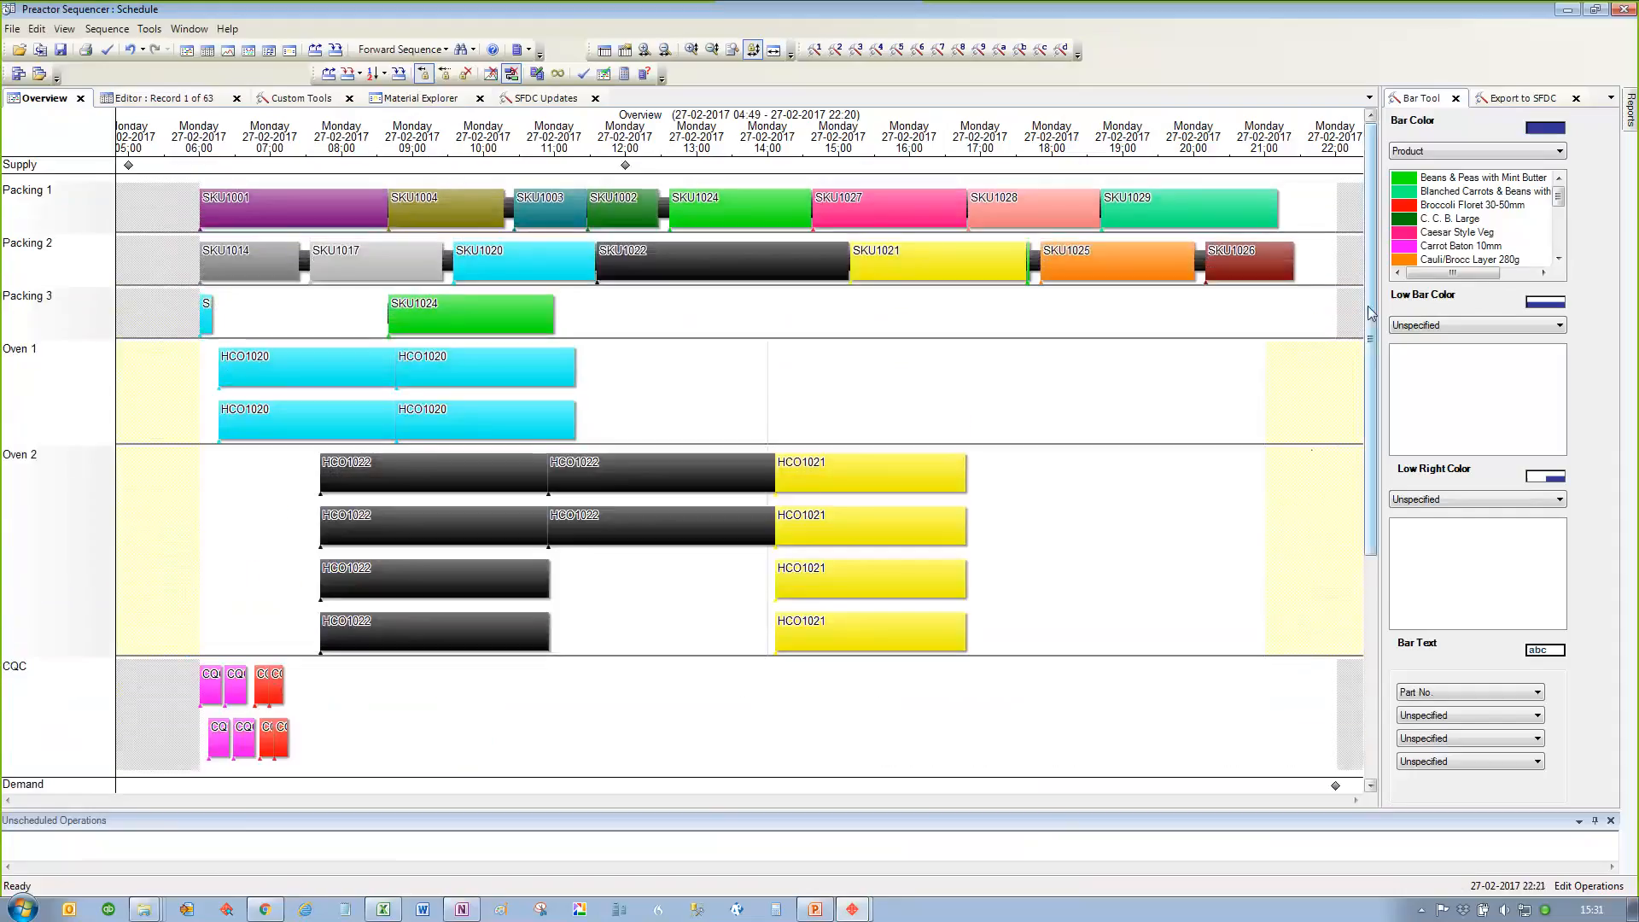
drag(1371, 520, 1385, 782)
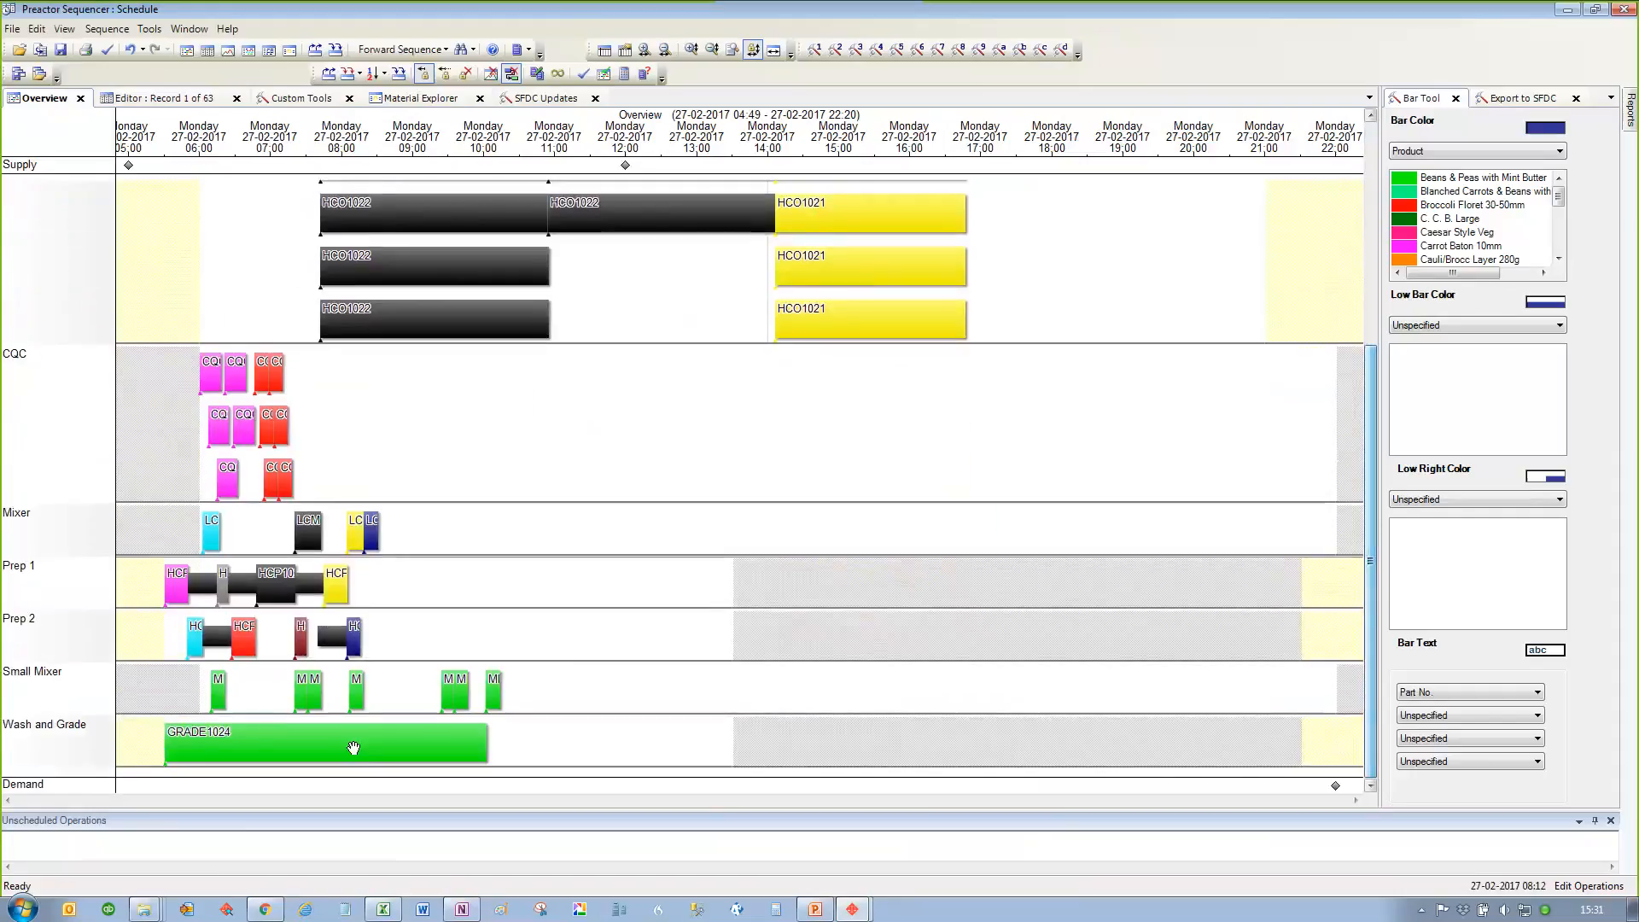
Step: Move HCP1026 on Prep 2 to after HCP1019 and back to about 07:19, keeping the move despite the Prep Team limit
scroll(168, 630, up, 3)
scroll(174, 636, up, 1)
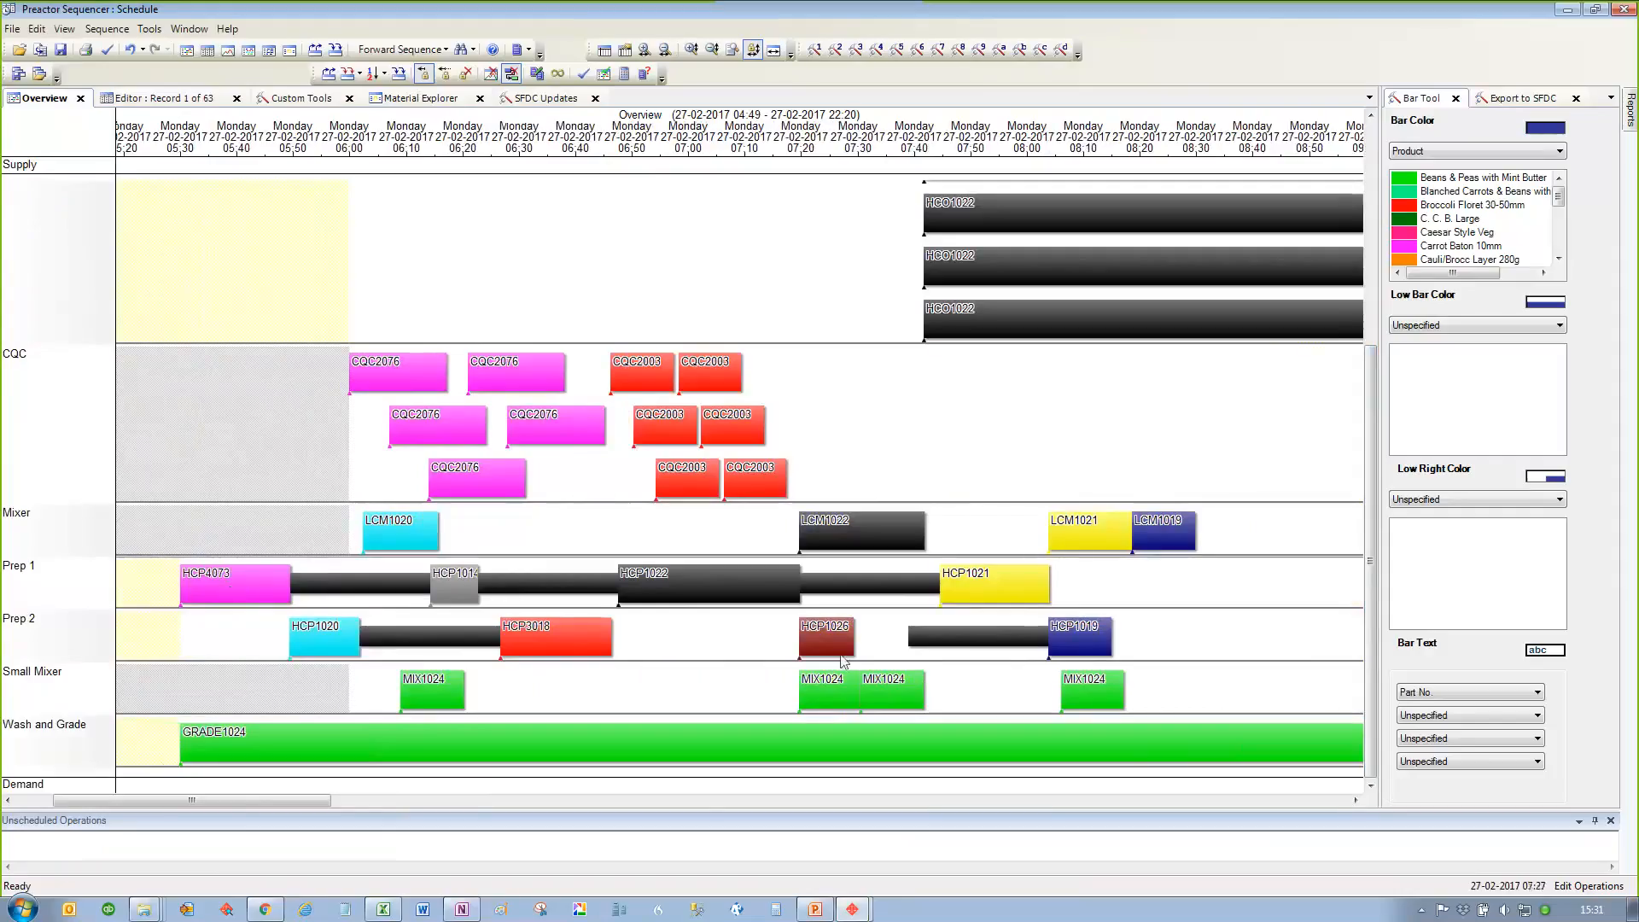
drag(824, 638, 1138, 638)
click(895, 526)
click(933, 536)
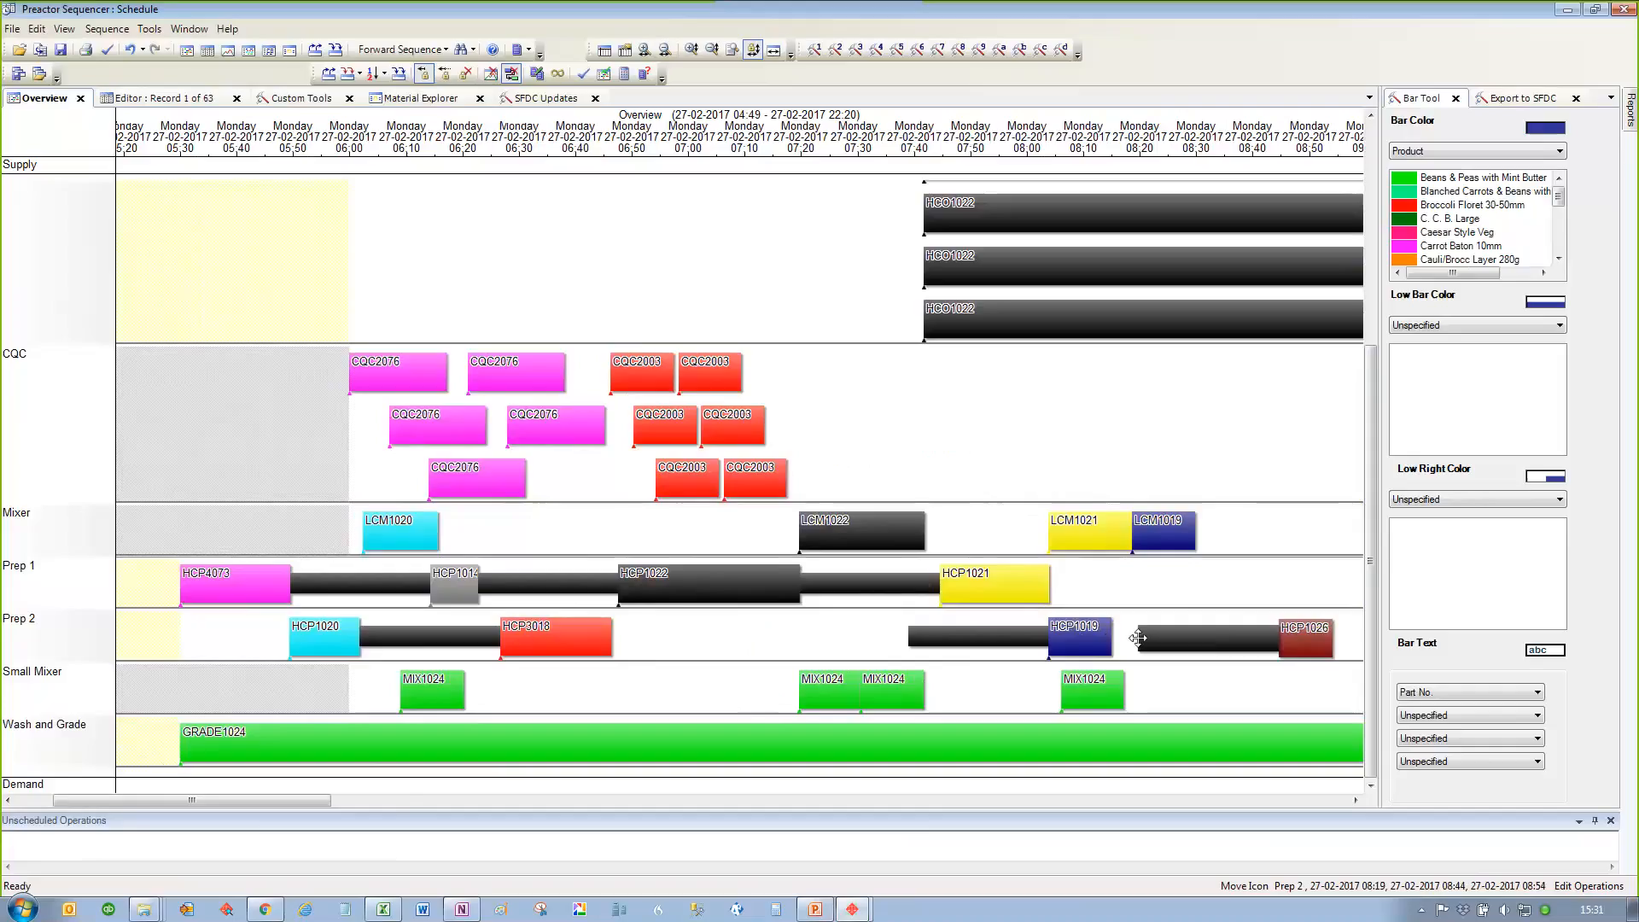
drag(1139, 638, 800, 639)
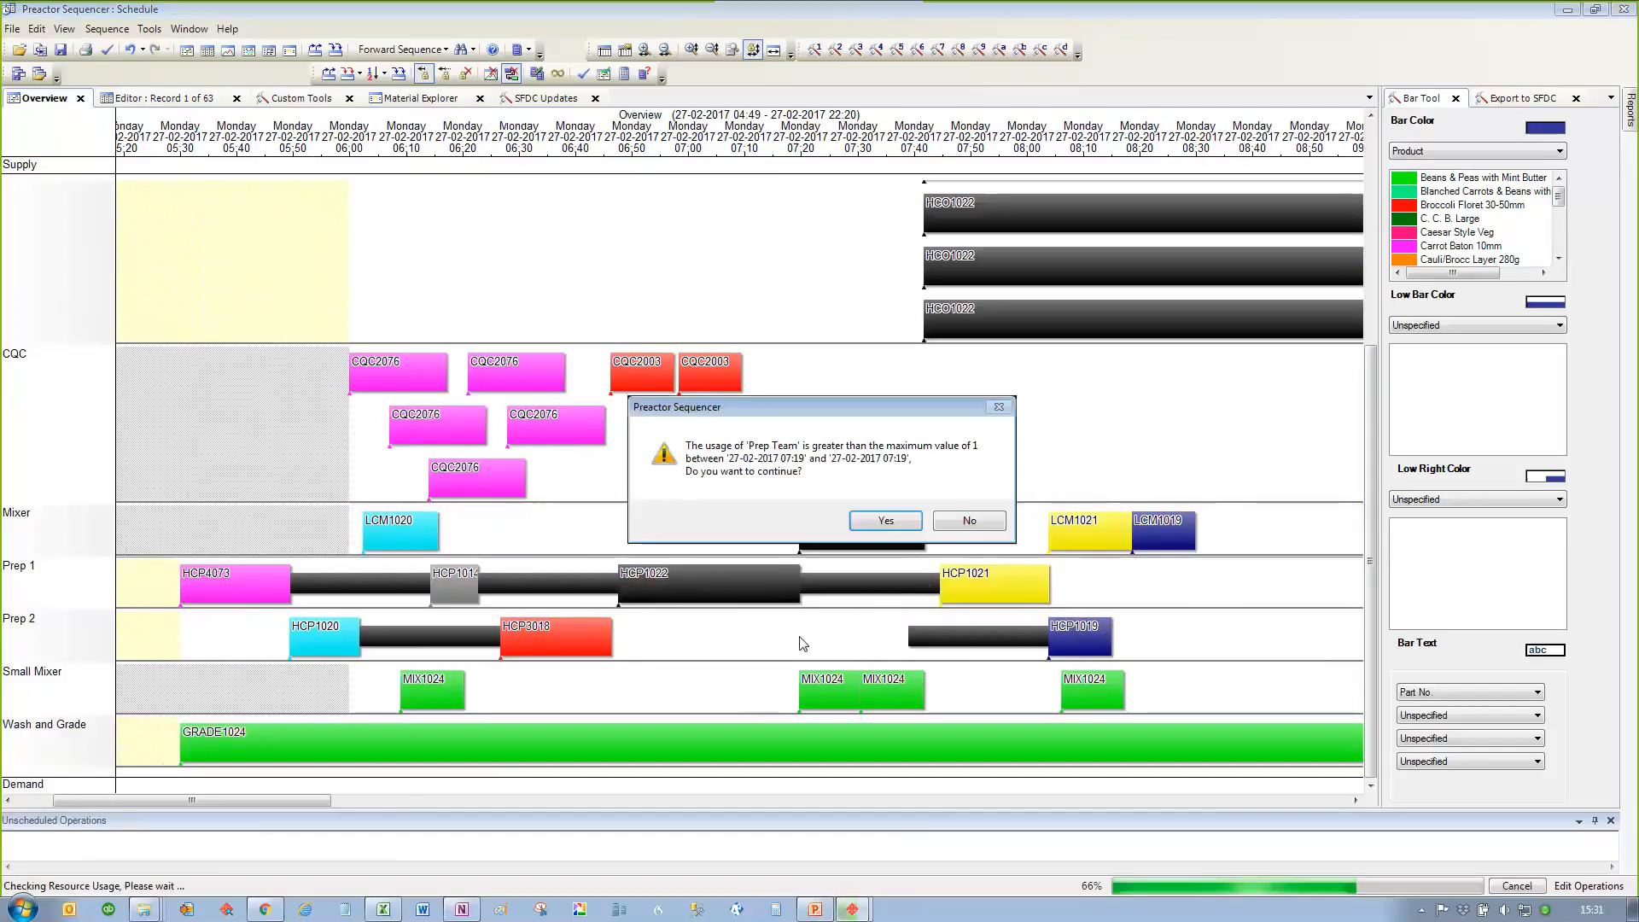
click(879, 521)
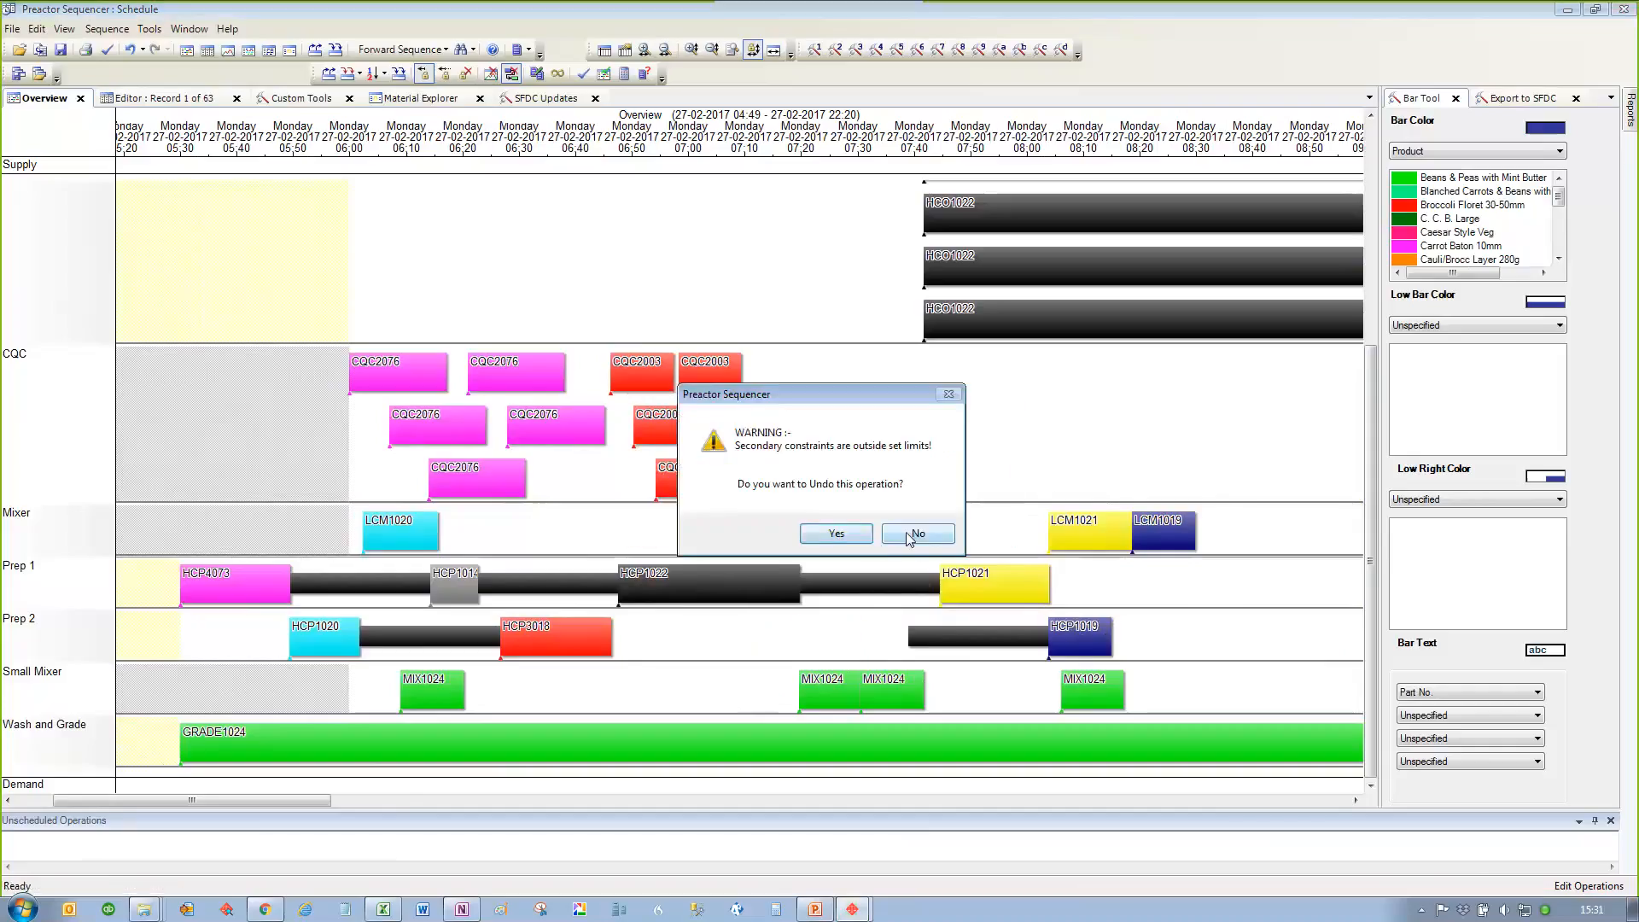
click(912, 533)
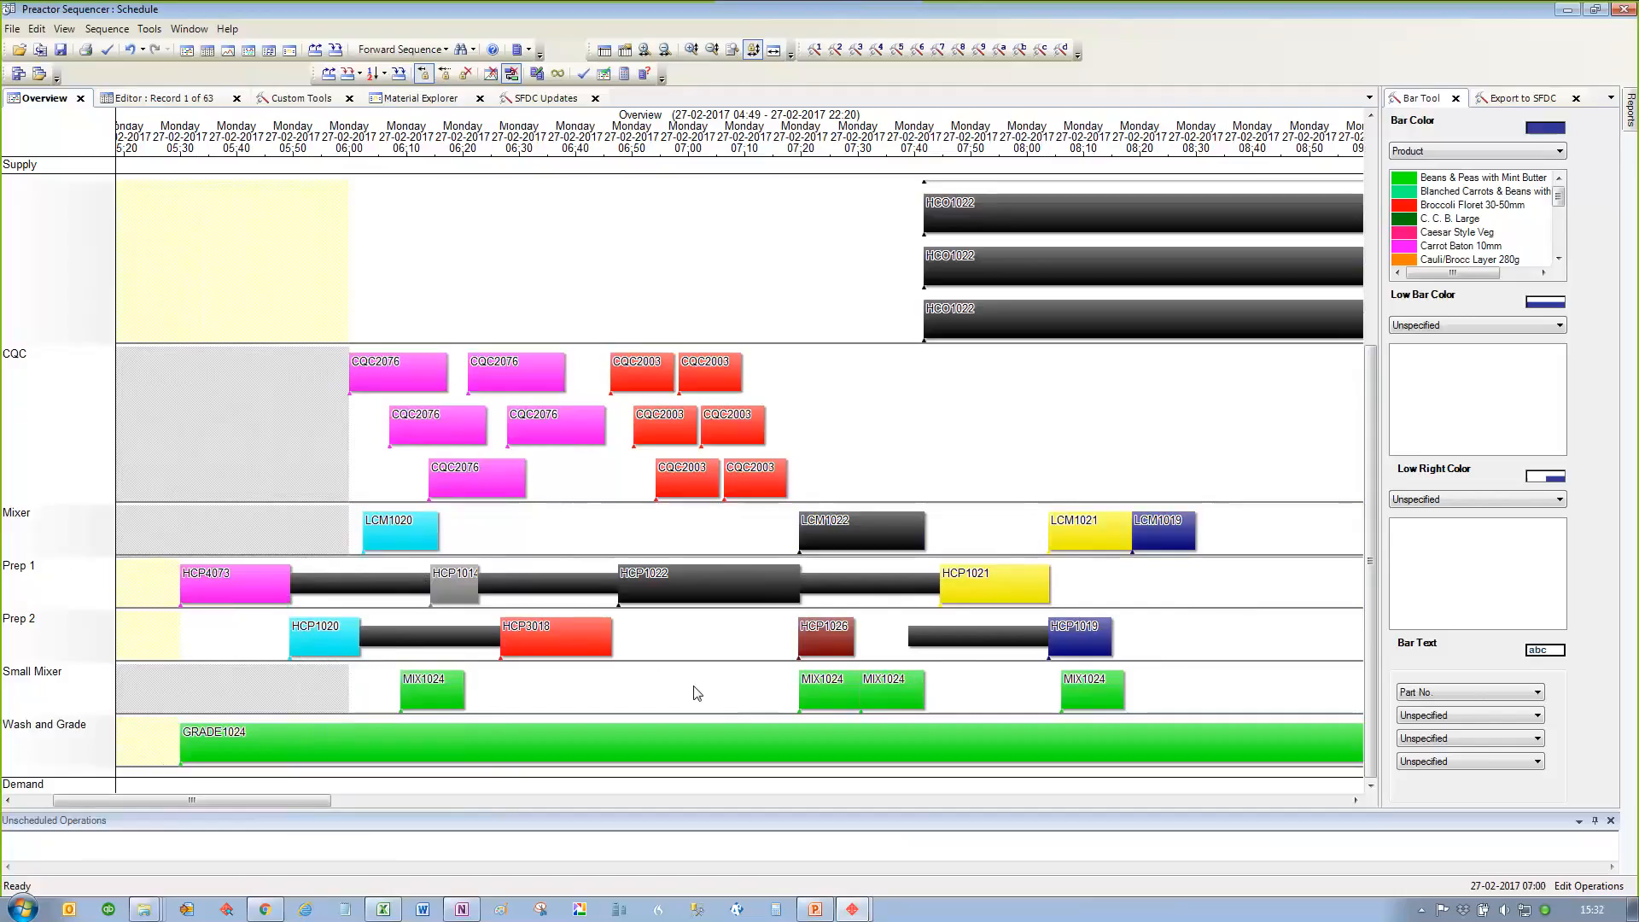
Step: Show the GRADE1024 operation on Wash and Grade in the Material Explorer and examine the works orders it supplies
scroll(696, 687, down, 2)
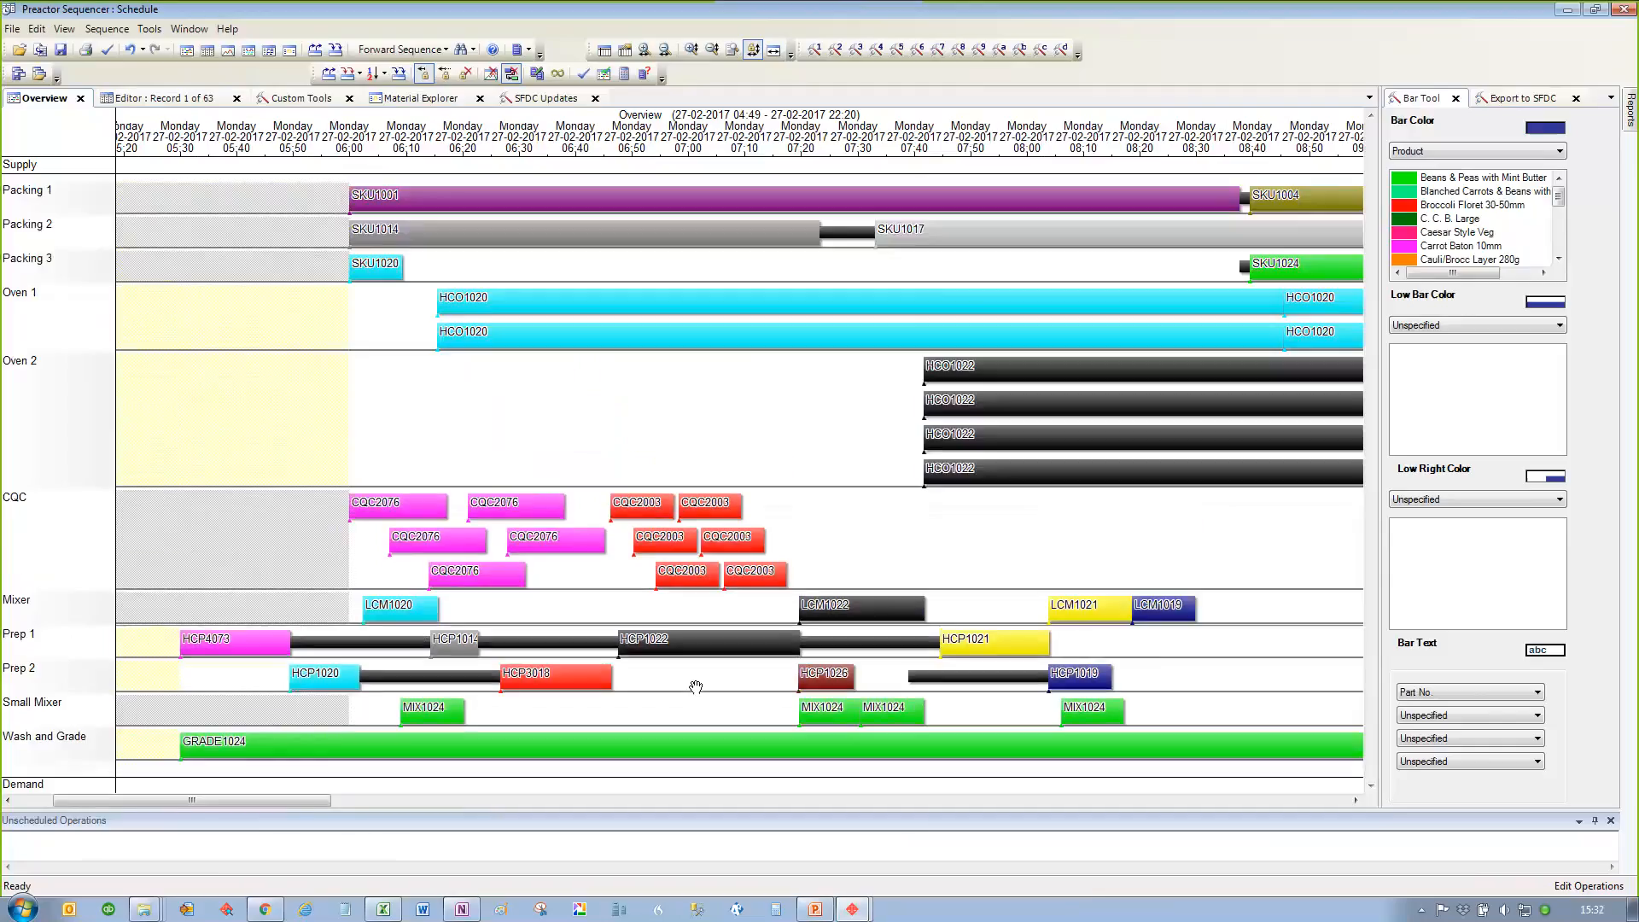
scroll(696, 688, down, 3)
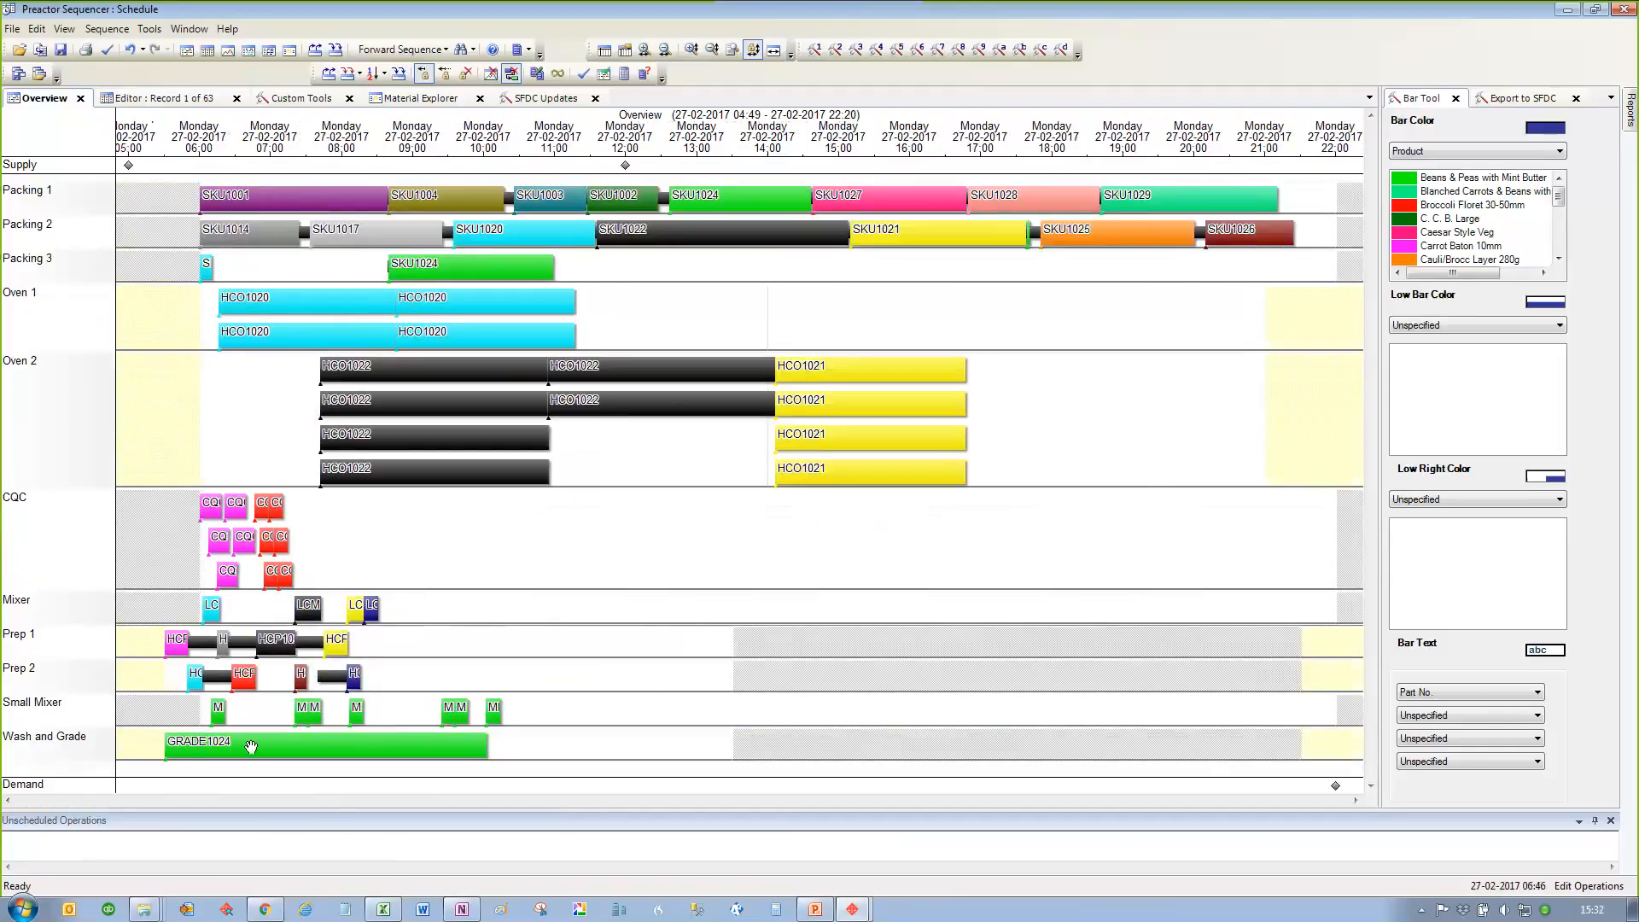
scroll(233, 744, up, 3)
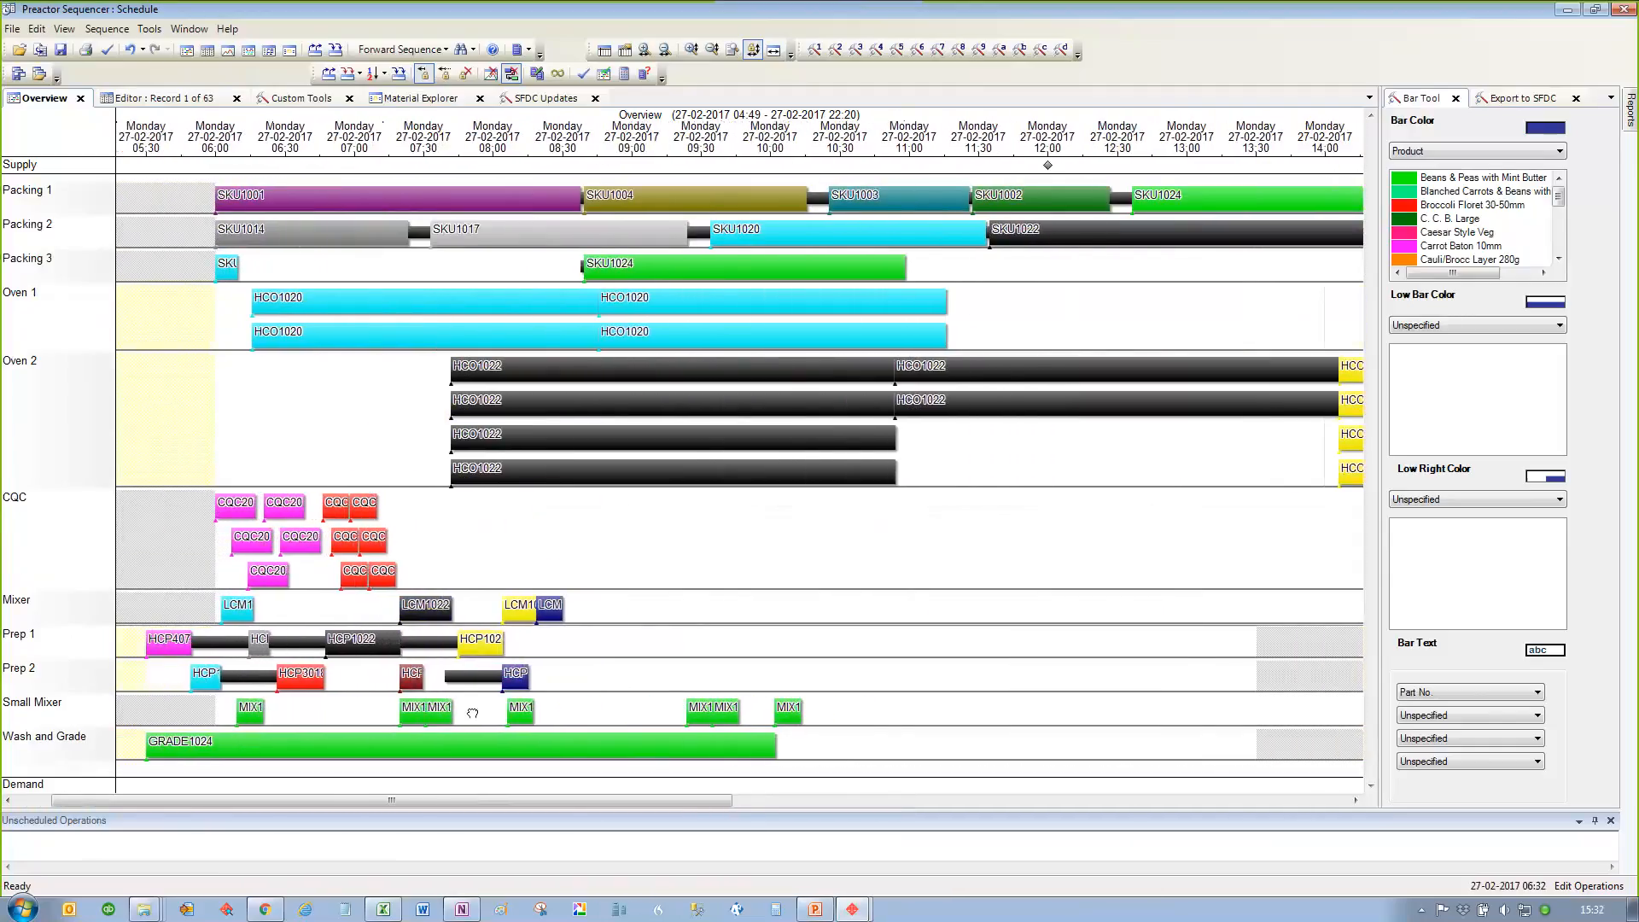
right_click(280, 742)
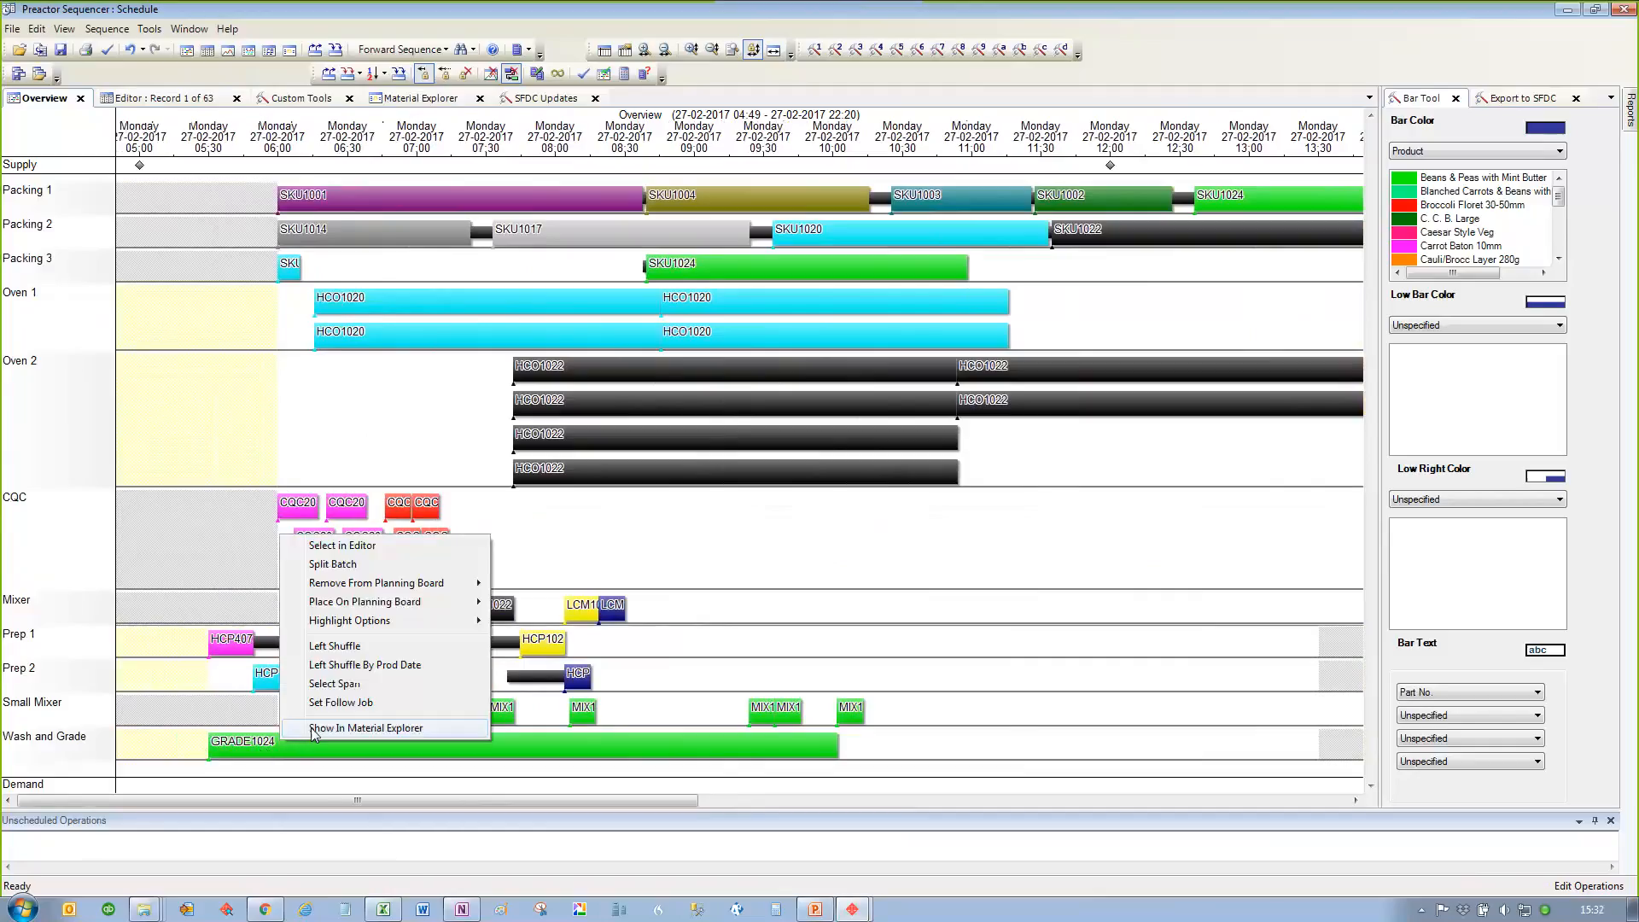
click(314, 729)
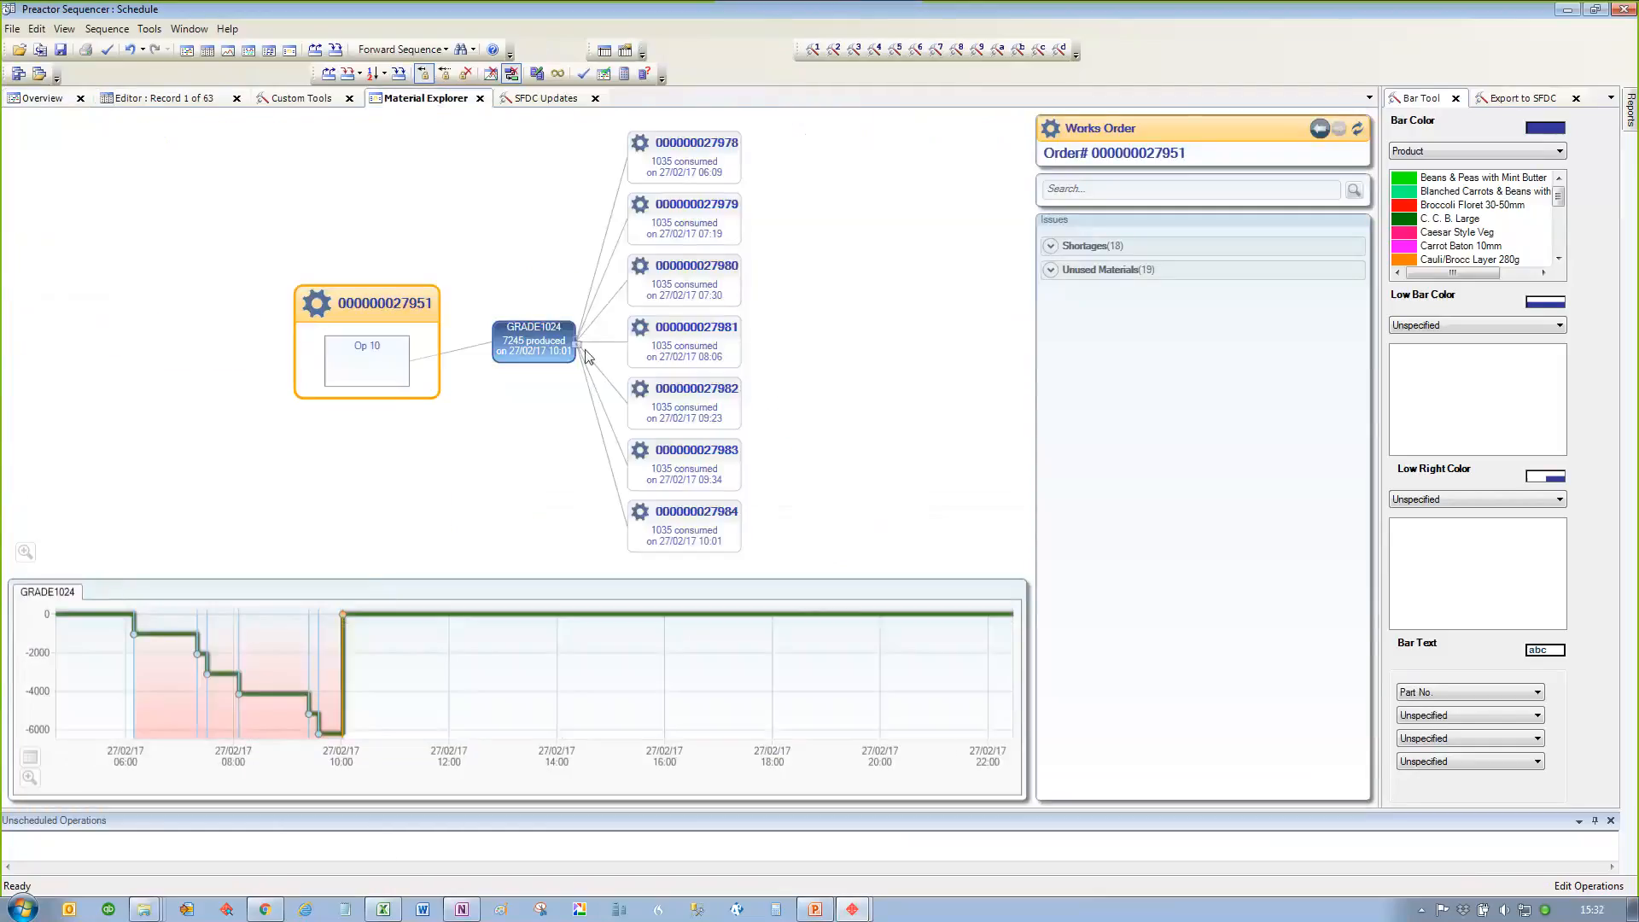
mouse_move(689, 303)
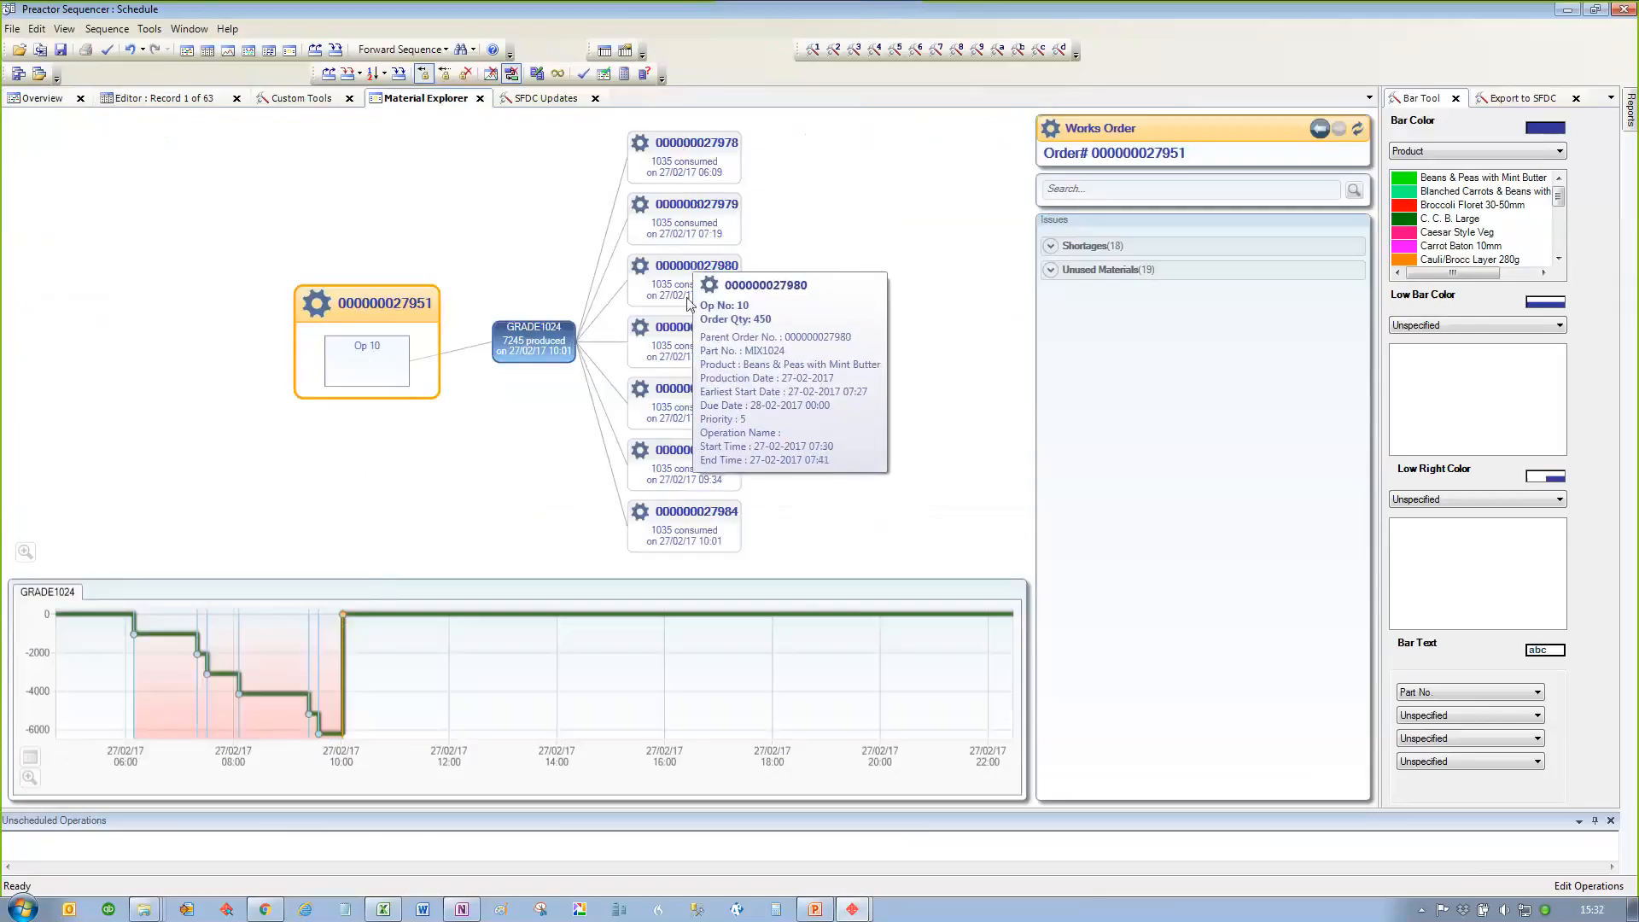
Step: Return to the Overview, highlight the Small Mixer operations linked to GRADE1024, and clear the highlighting
click(37, 100)
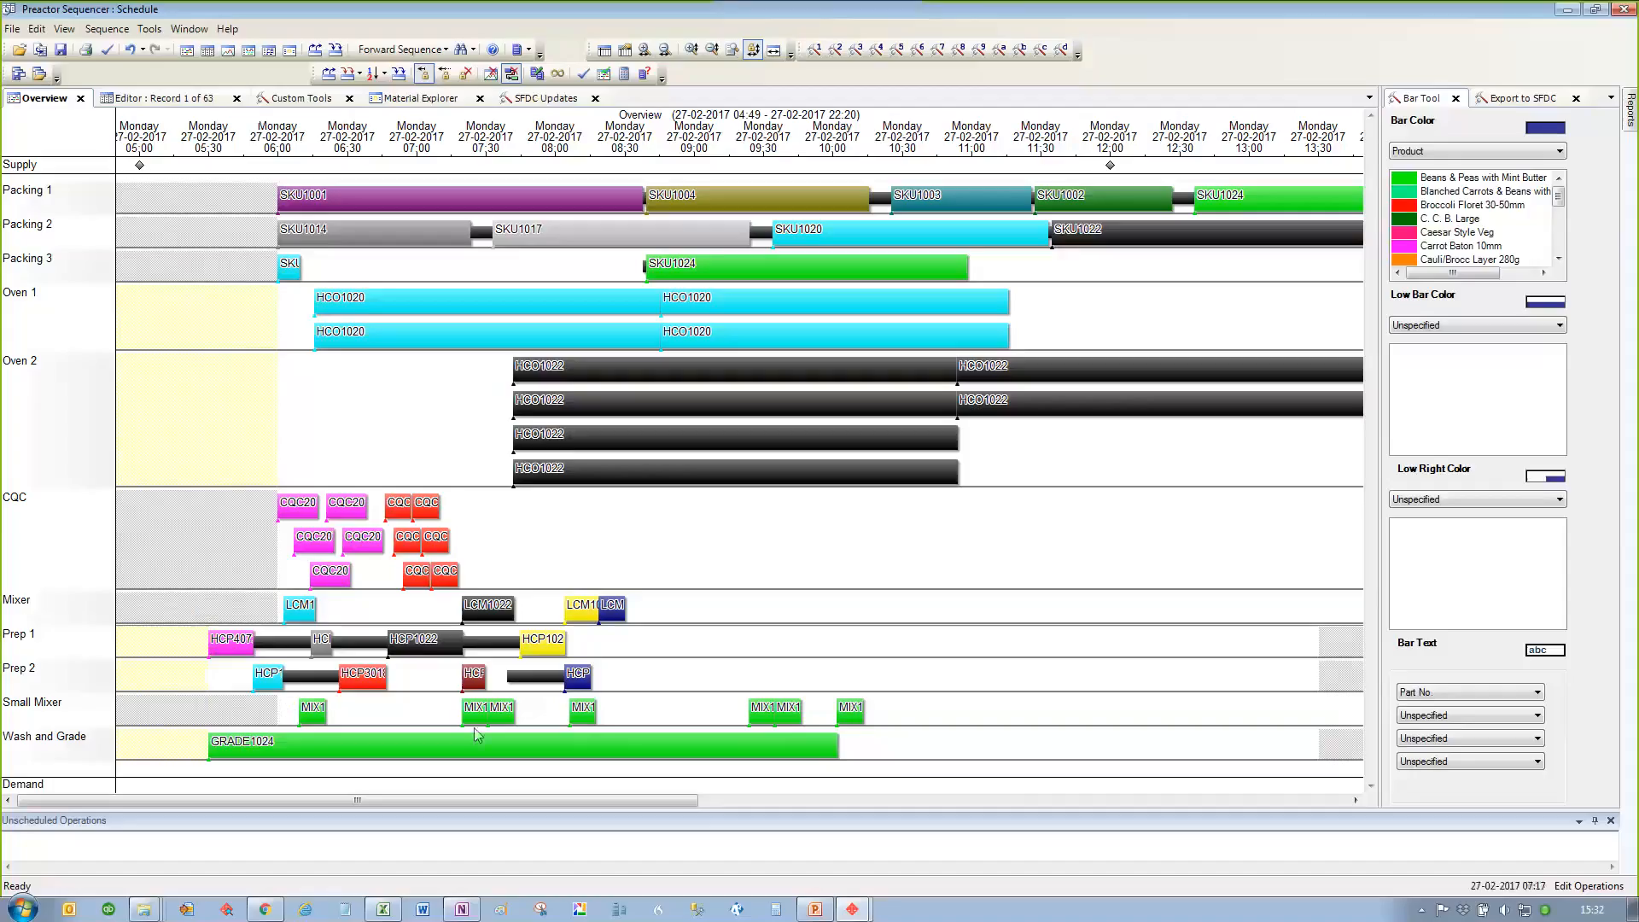
click(429, 745)
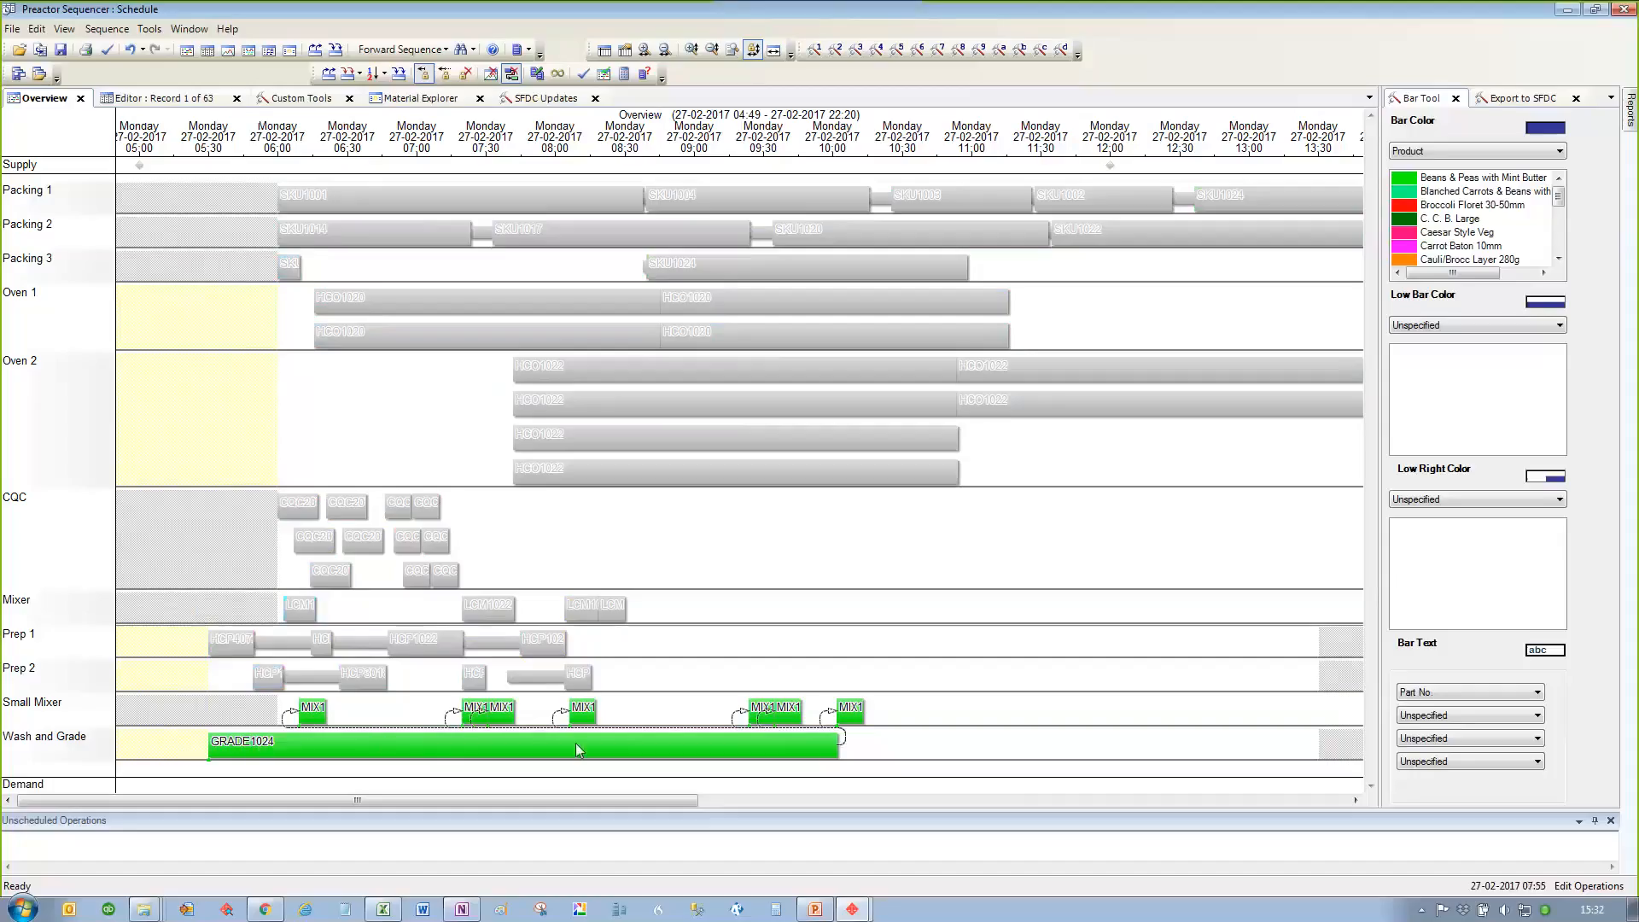
click(787, 720)
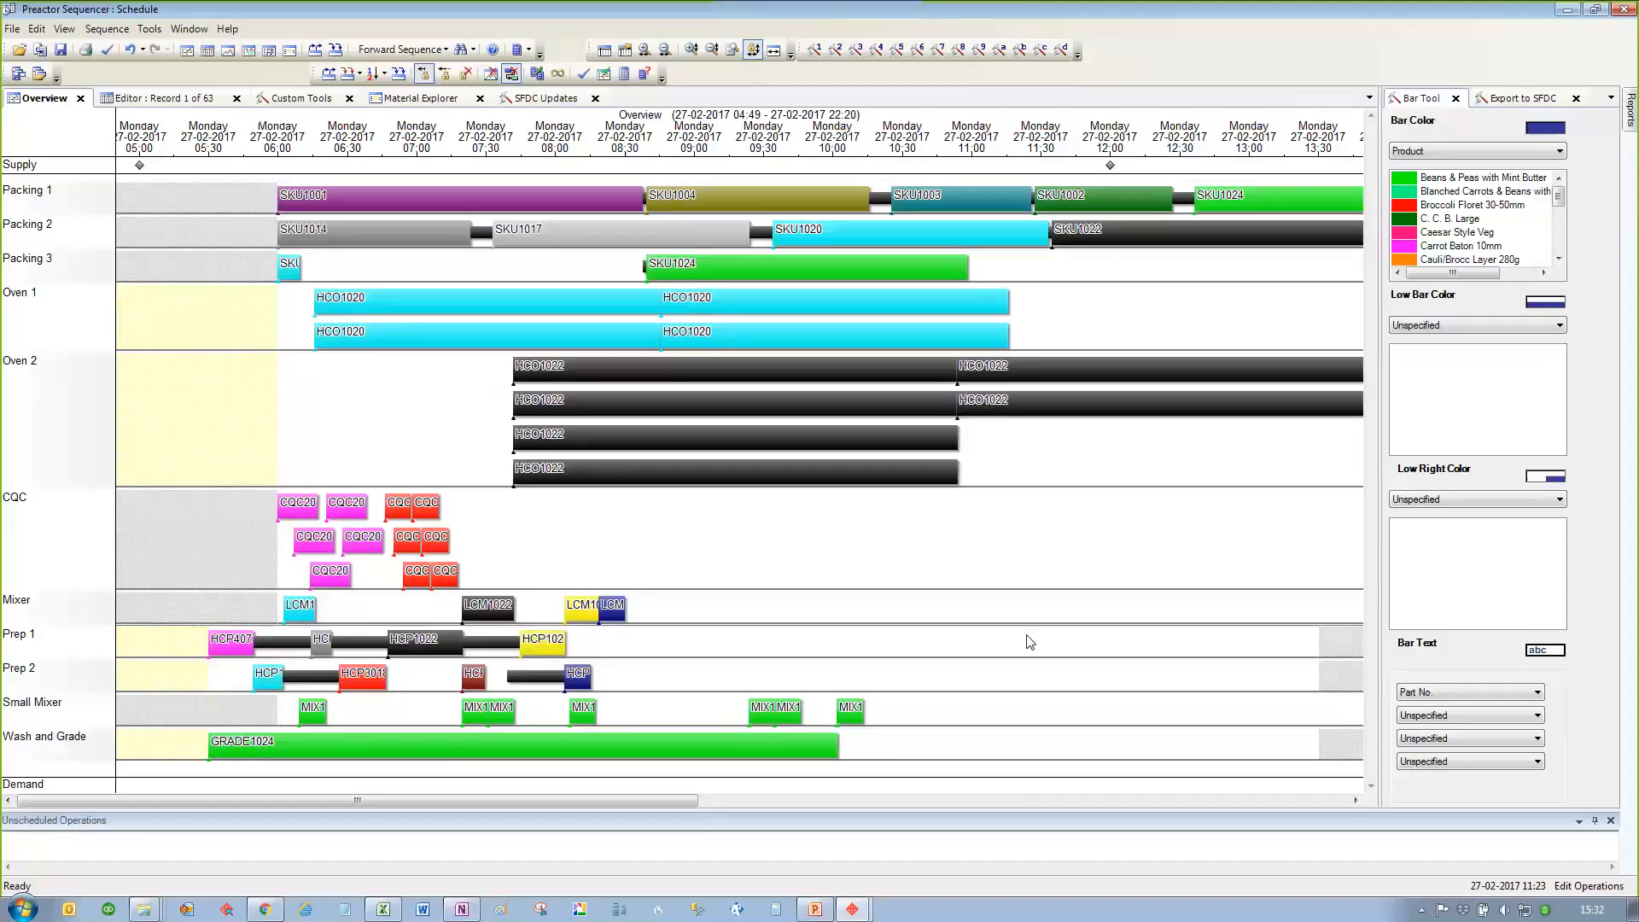
Step: Inspect the demand records at the 22:00 marker and the options available for one of them, without choosing any
scroll(777, 606, down, 3)
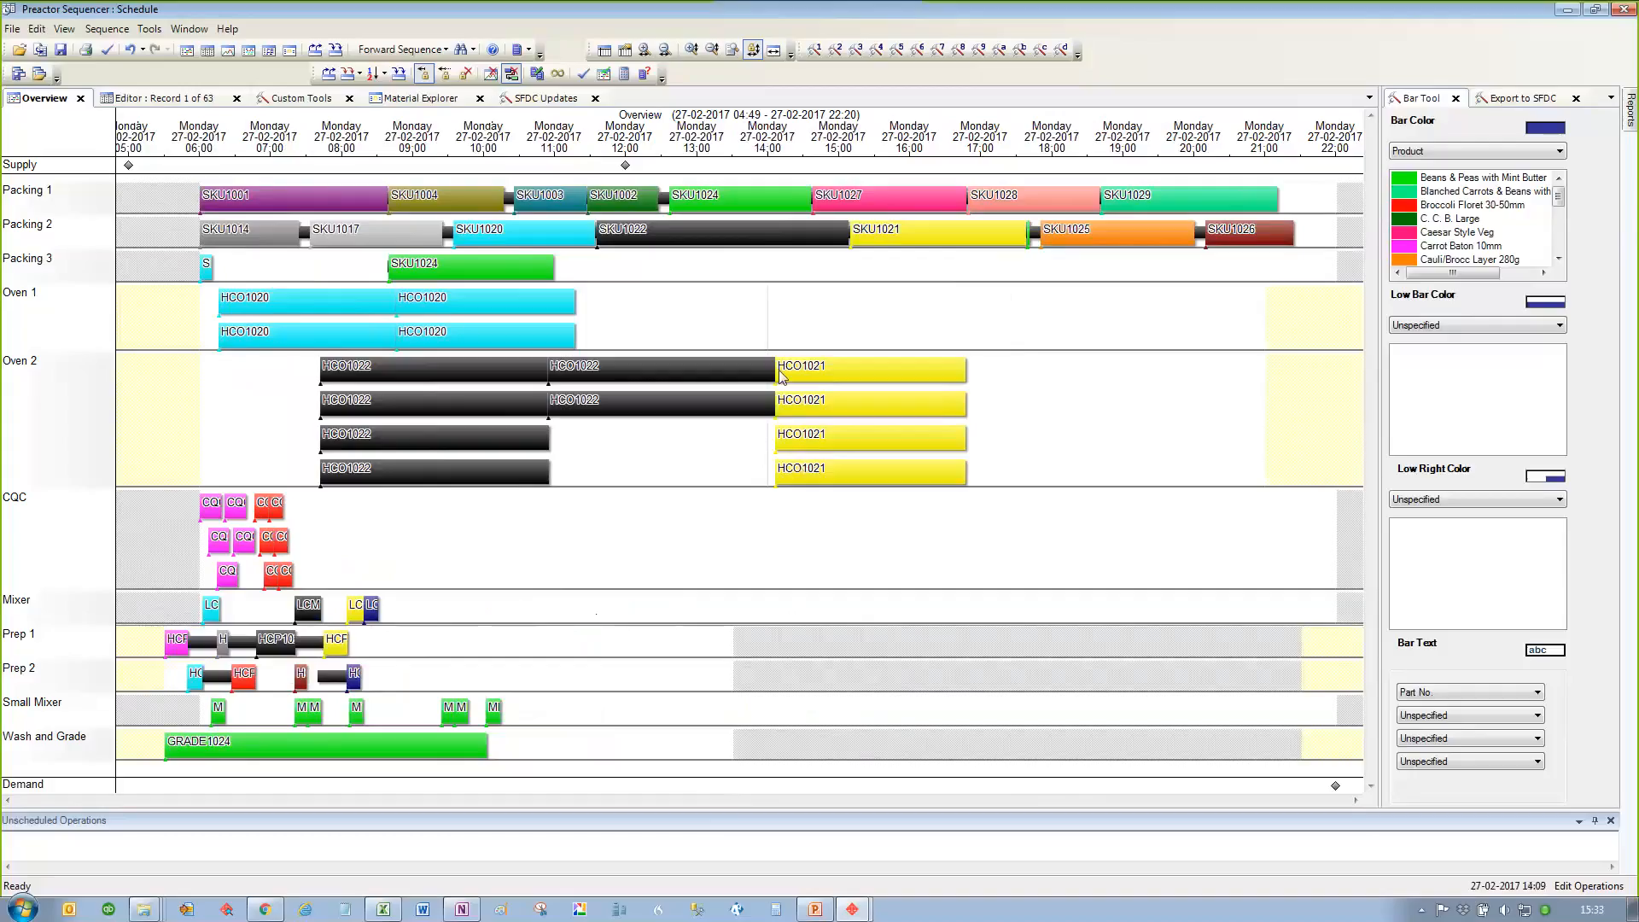
mouse_move(782, 376)
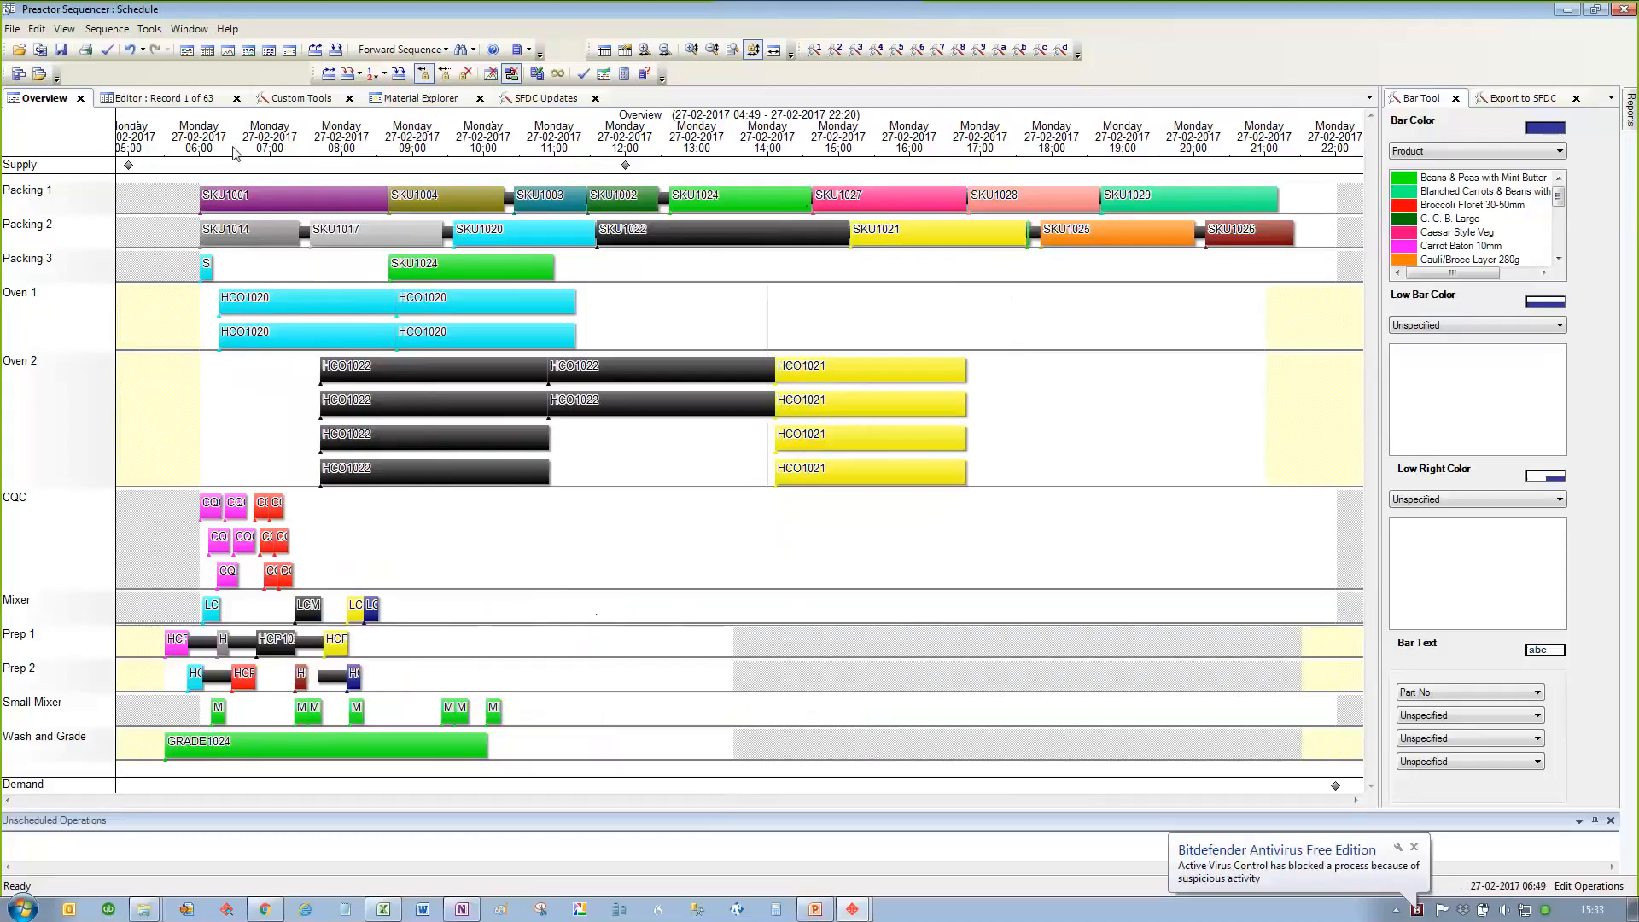
mouse_move(130, 173)
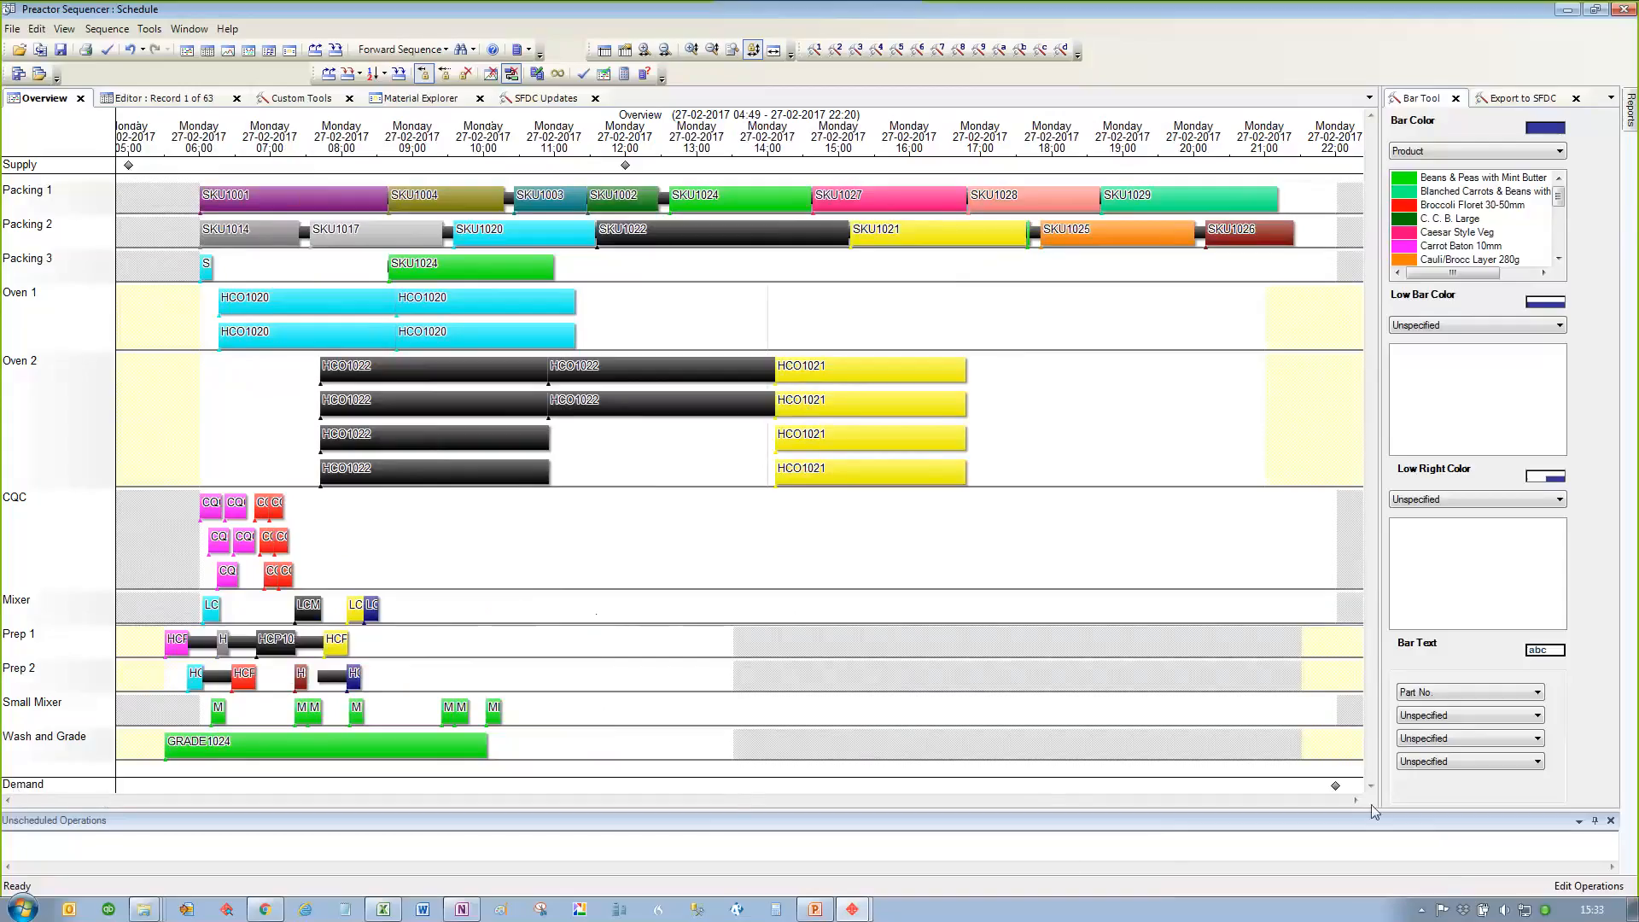
mouse_move(1337, 789)
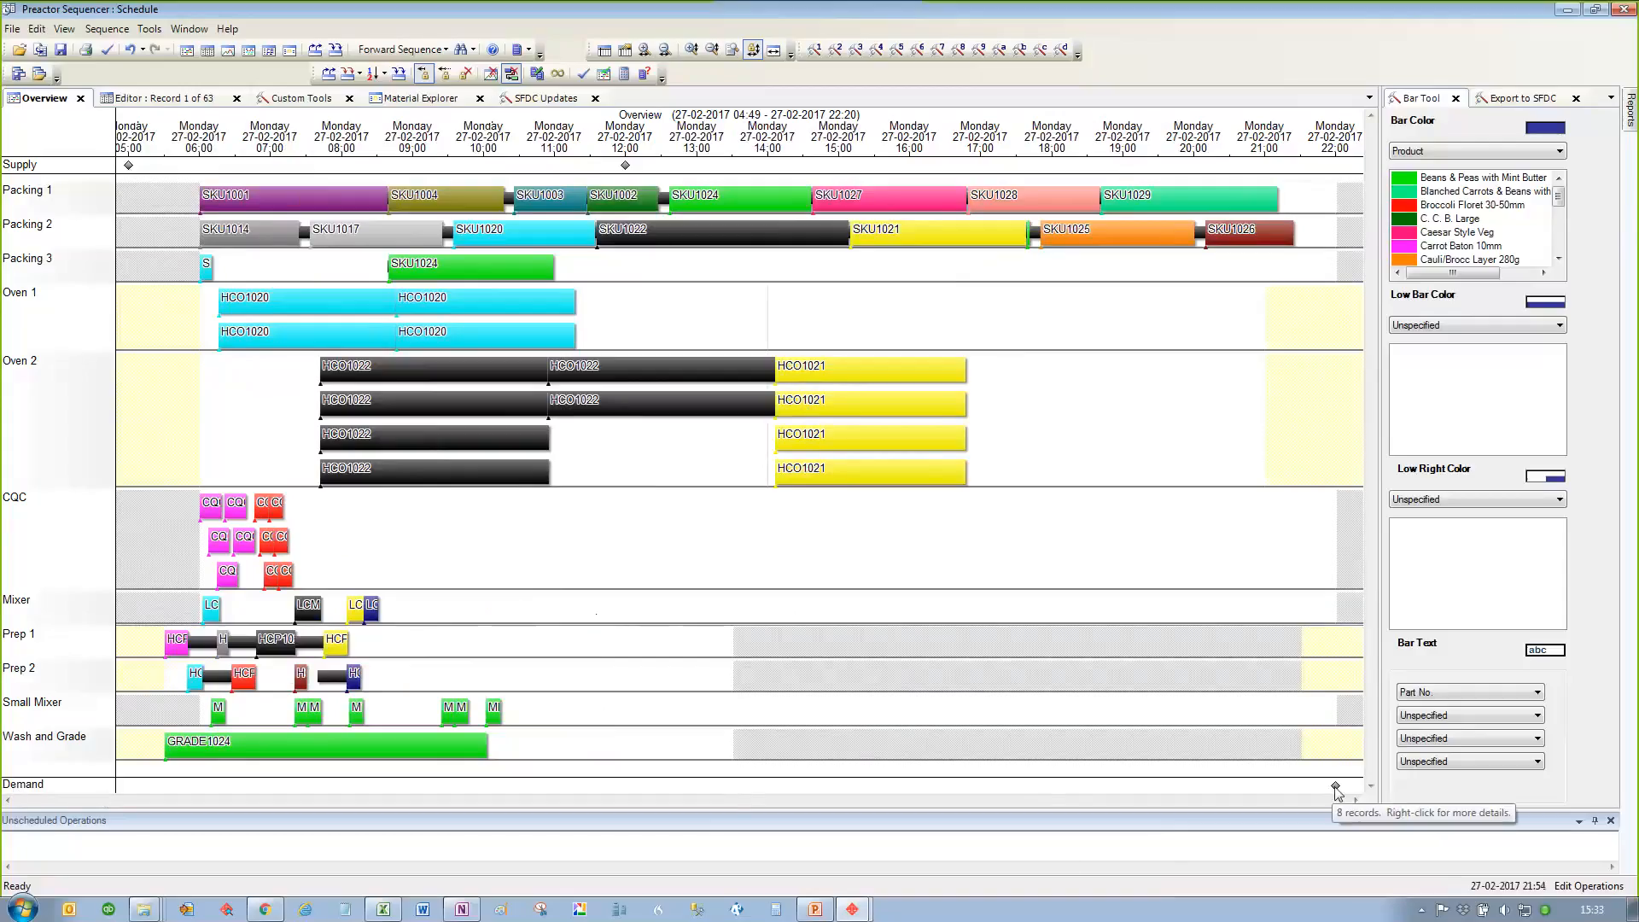
right_click(1337, 789)
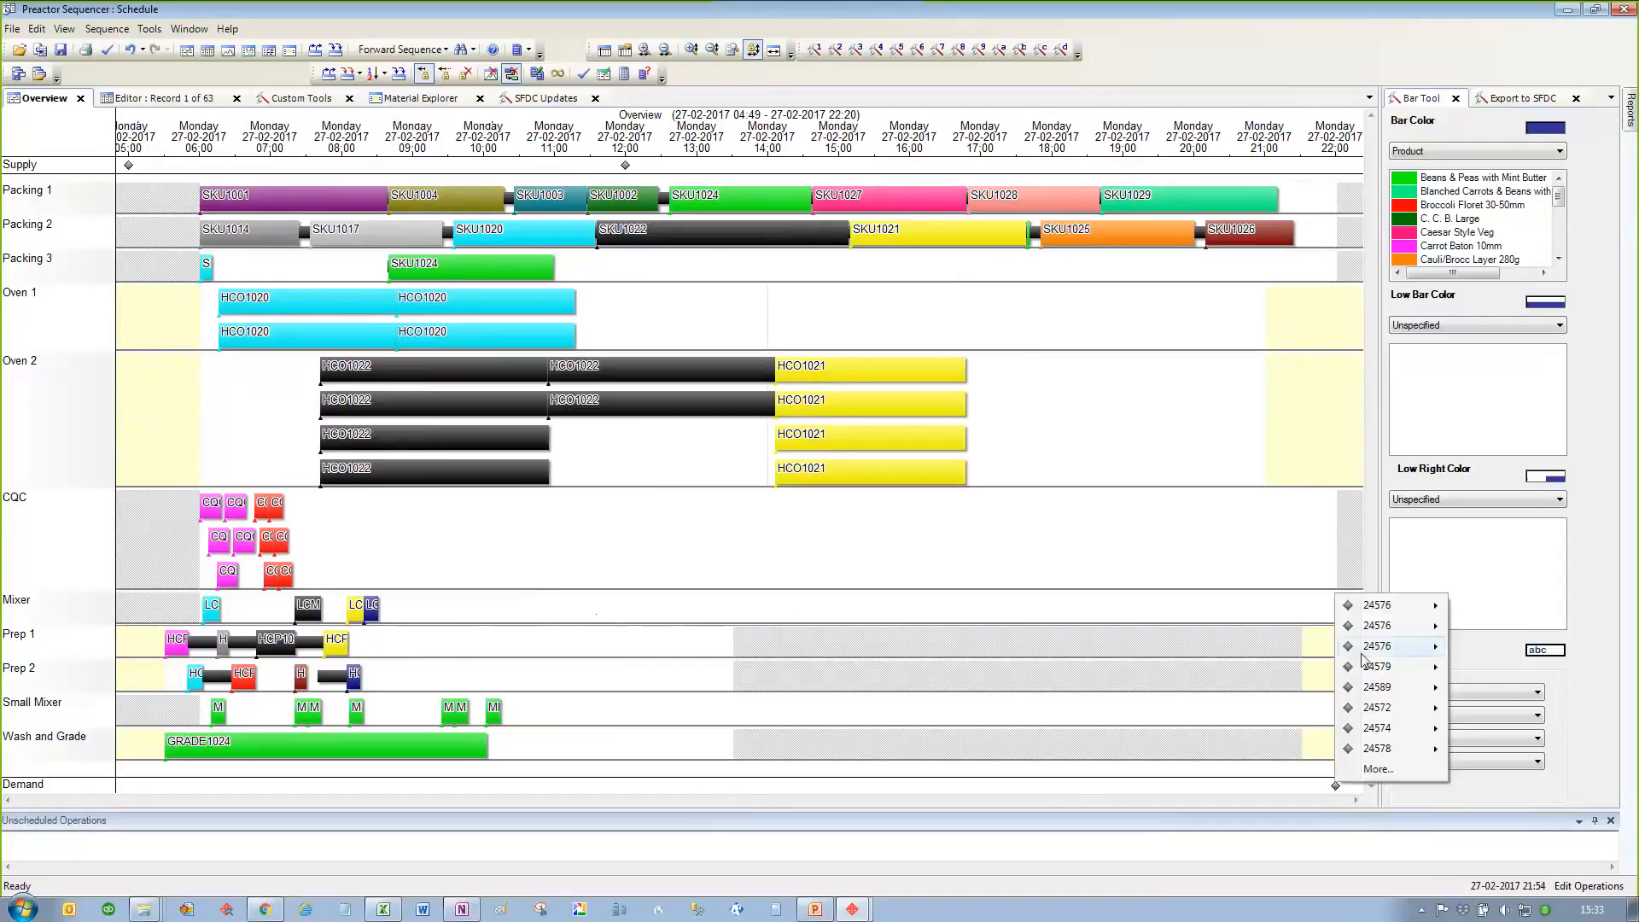
mouse_move(1364, 652)
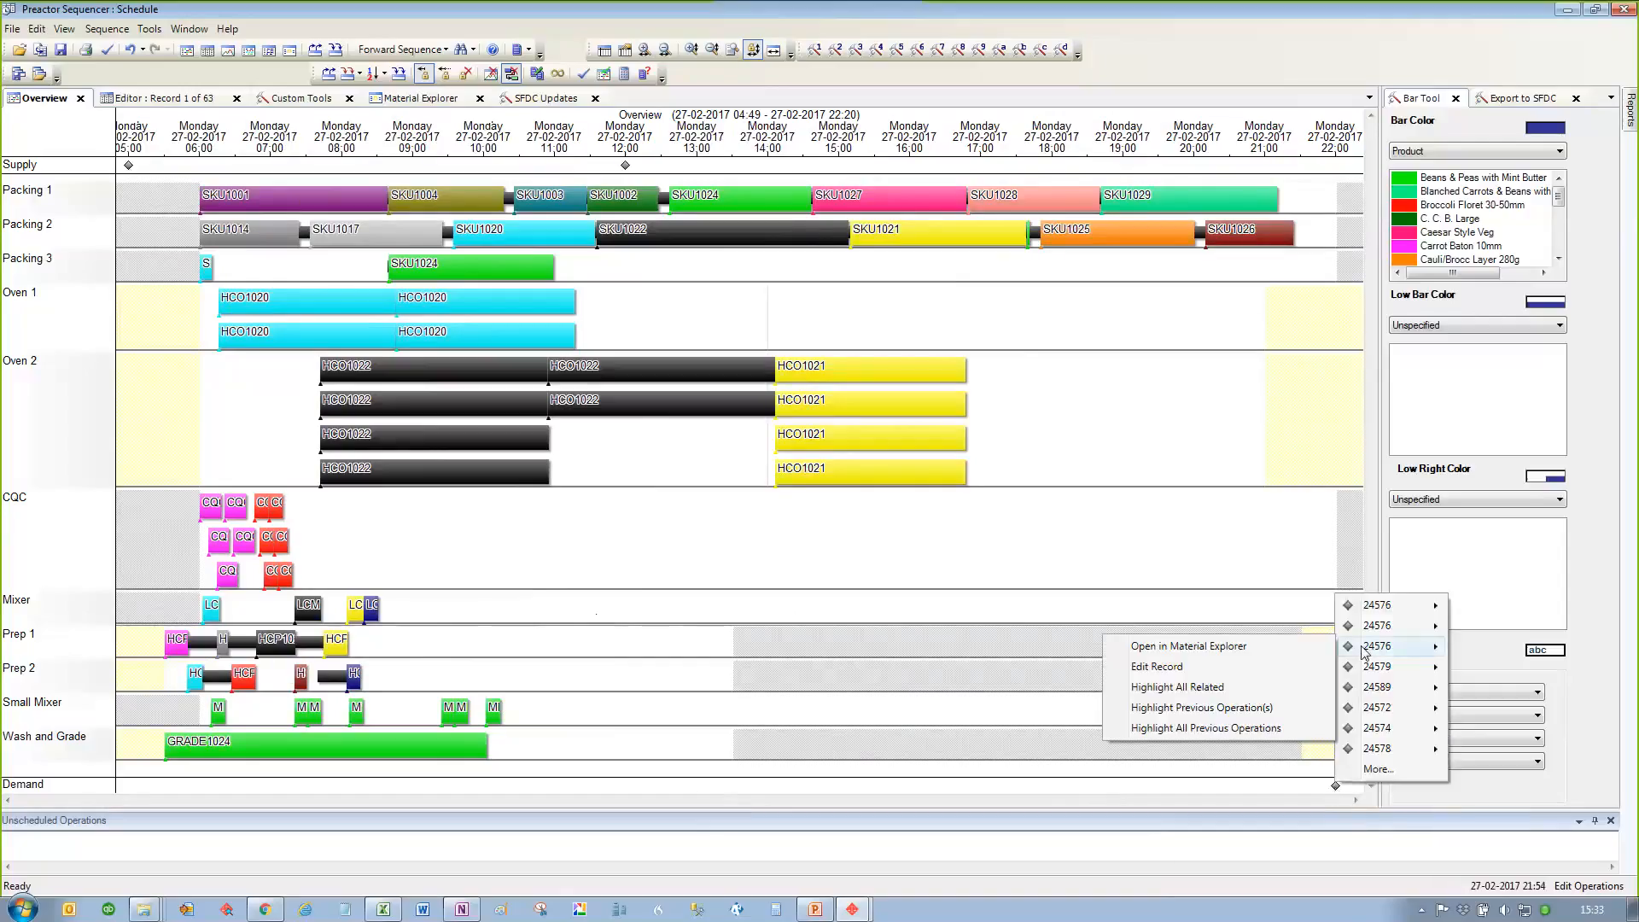
click(990, 574)
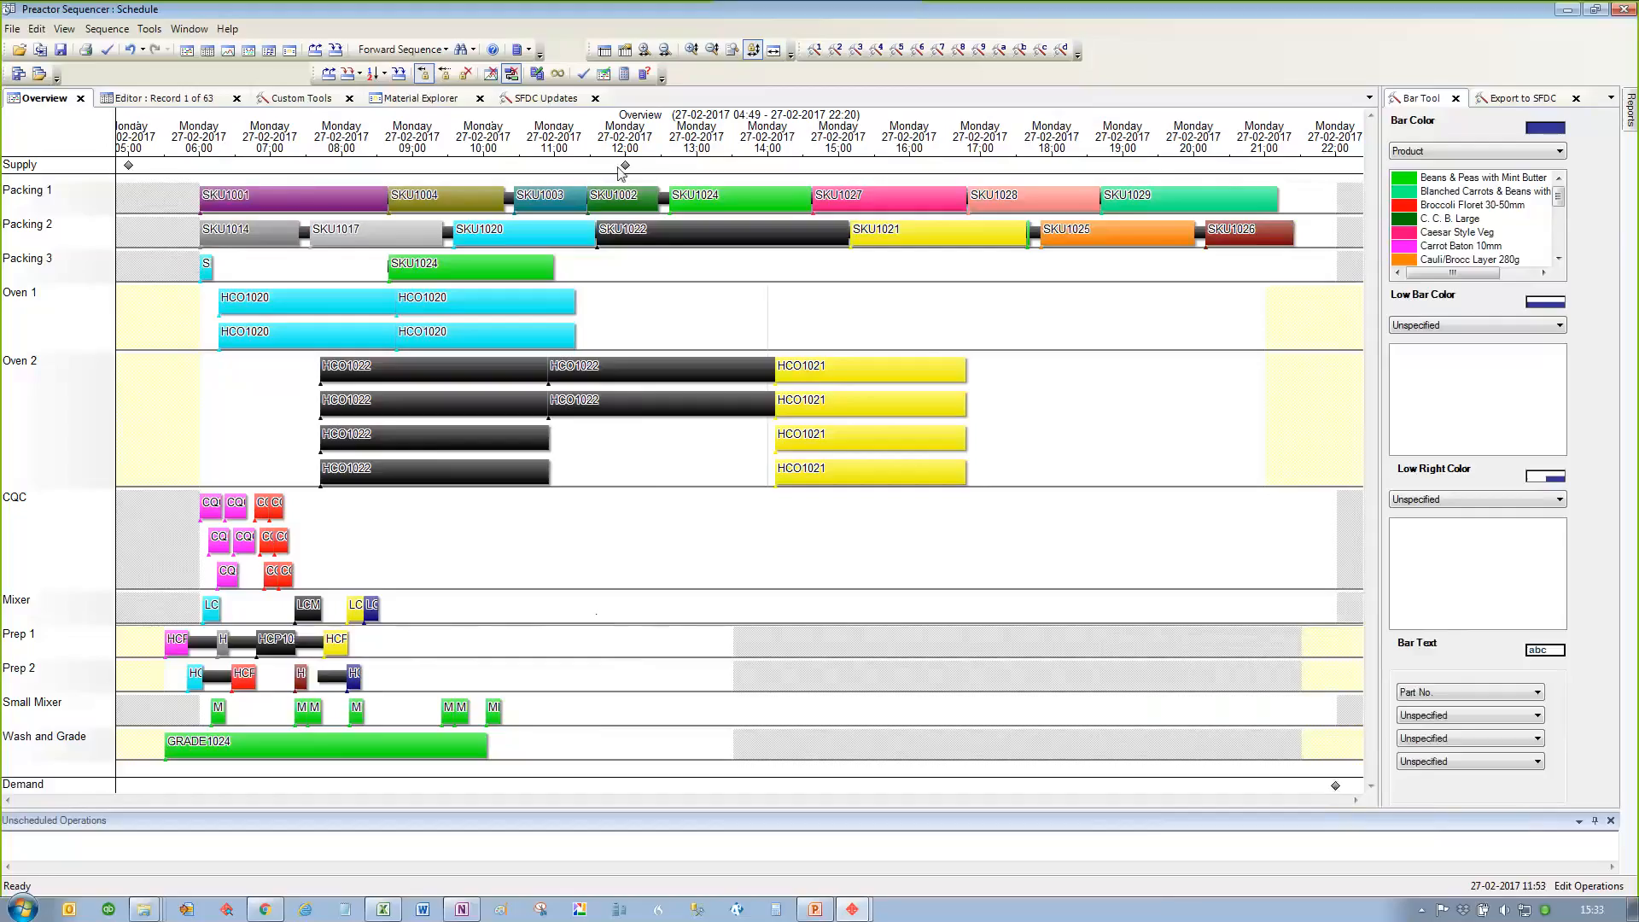
Step: Highlight the supply and operations linked to SKU1024 on Packing 1, check the 12:00 supply marker, and clear the highlighting
mouse_move(625, 168)
click(697, 201)
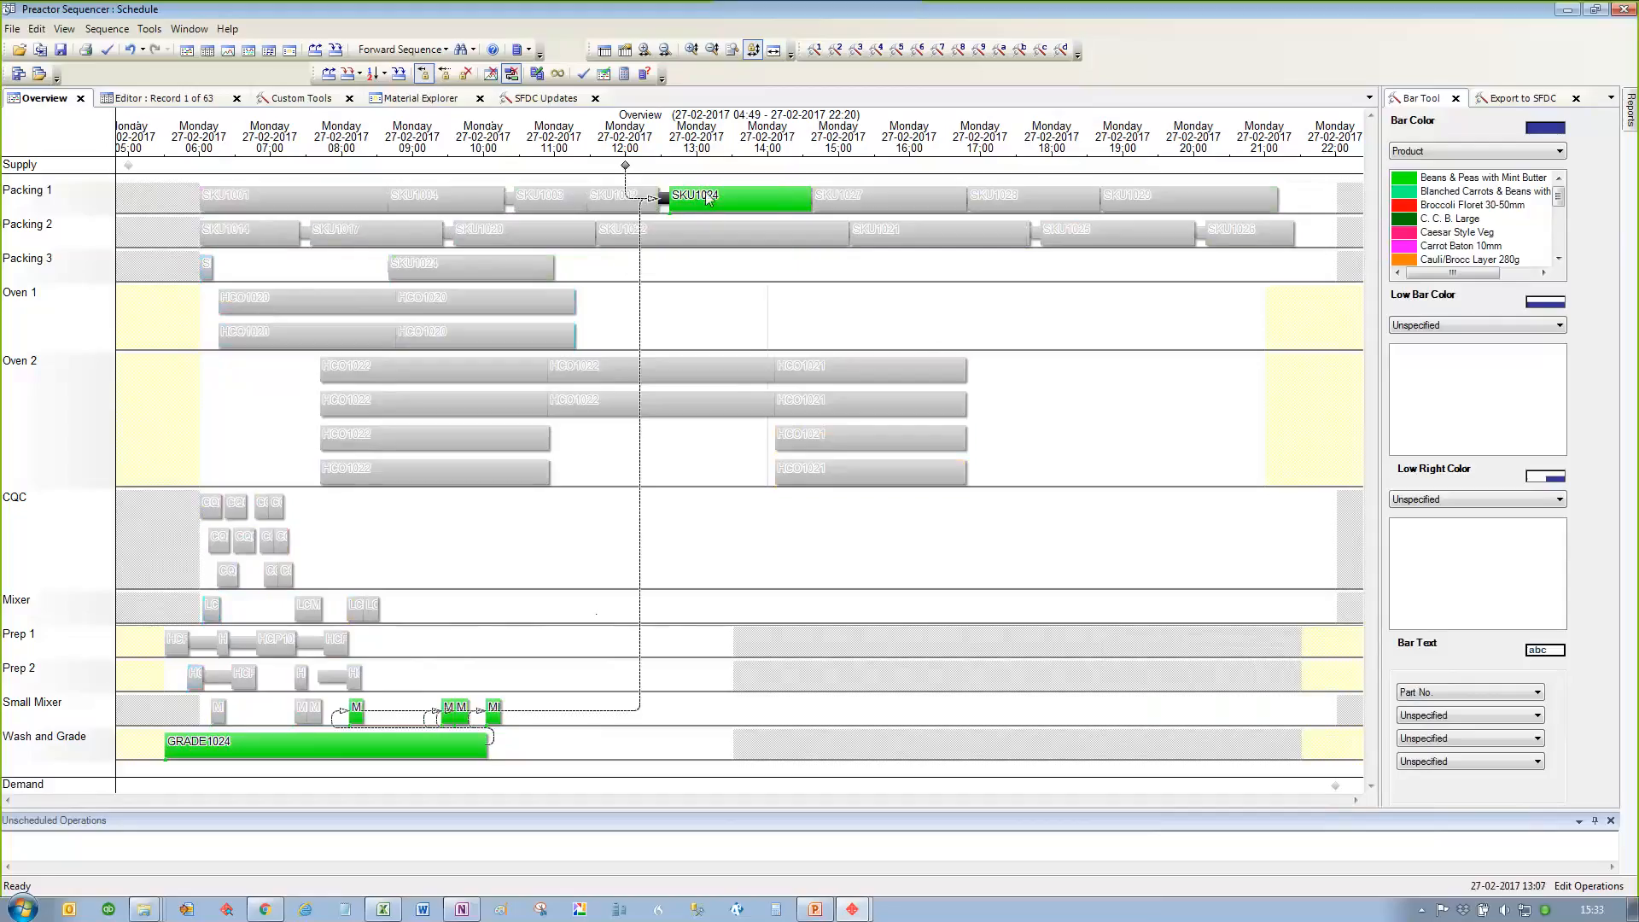
mouse_move(720, 202)
mouse_move(626, 168)
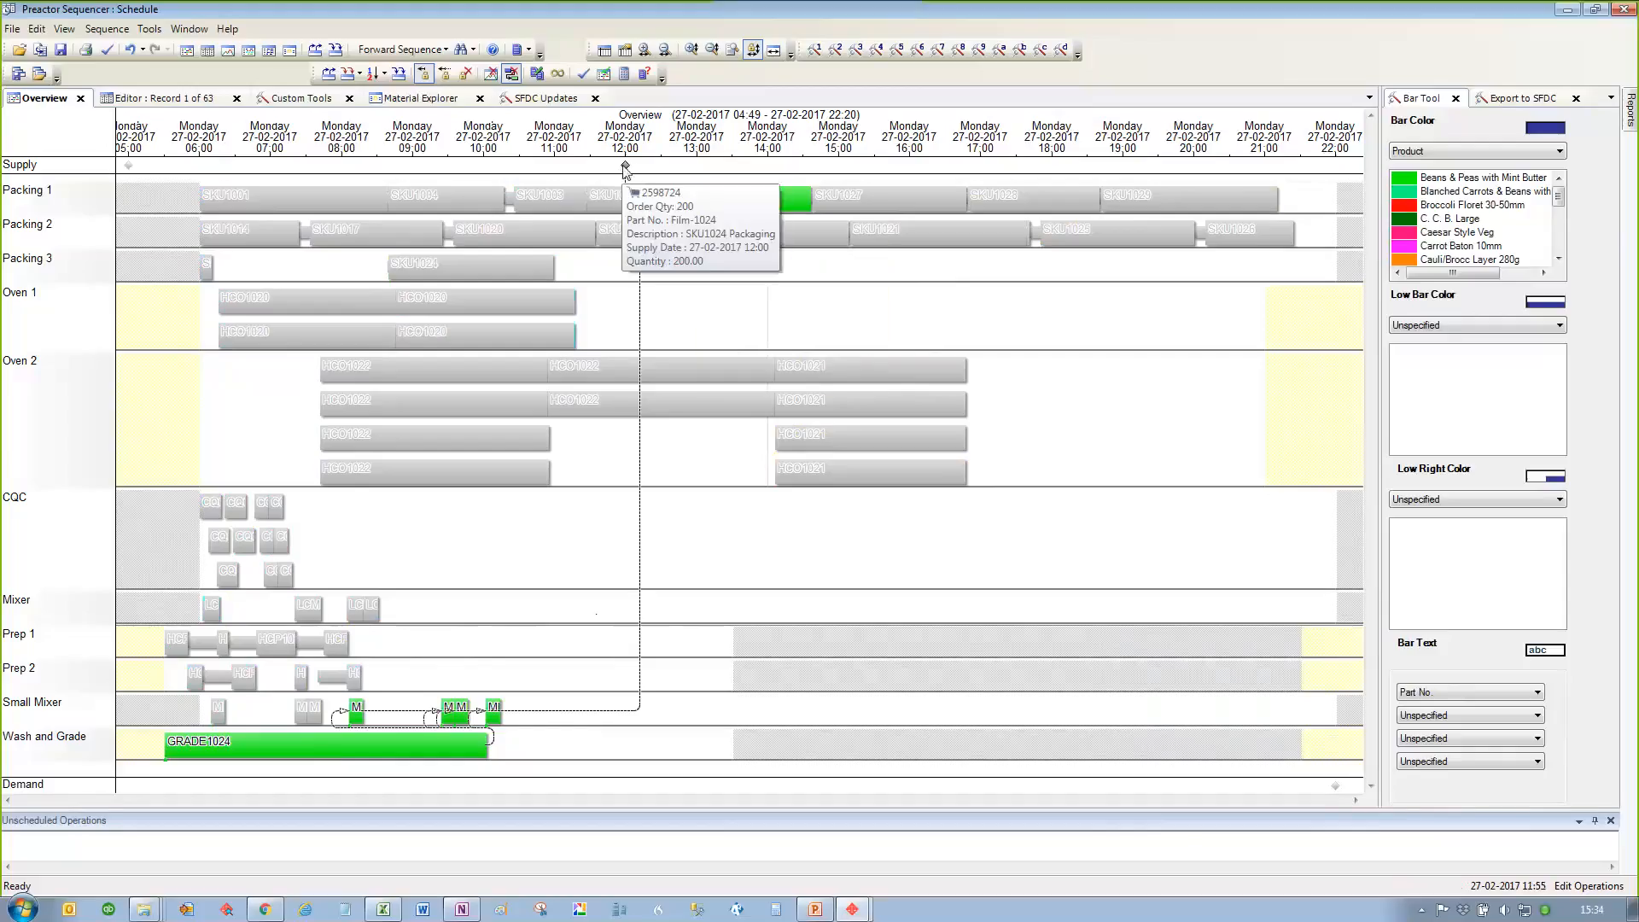
click(804, 301)
Step: Try to move SKU1024 from its Packing 1 slot to an earlier time, accepting the Prep Team limit
drag(740, 196, 610, 271)
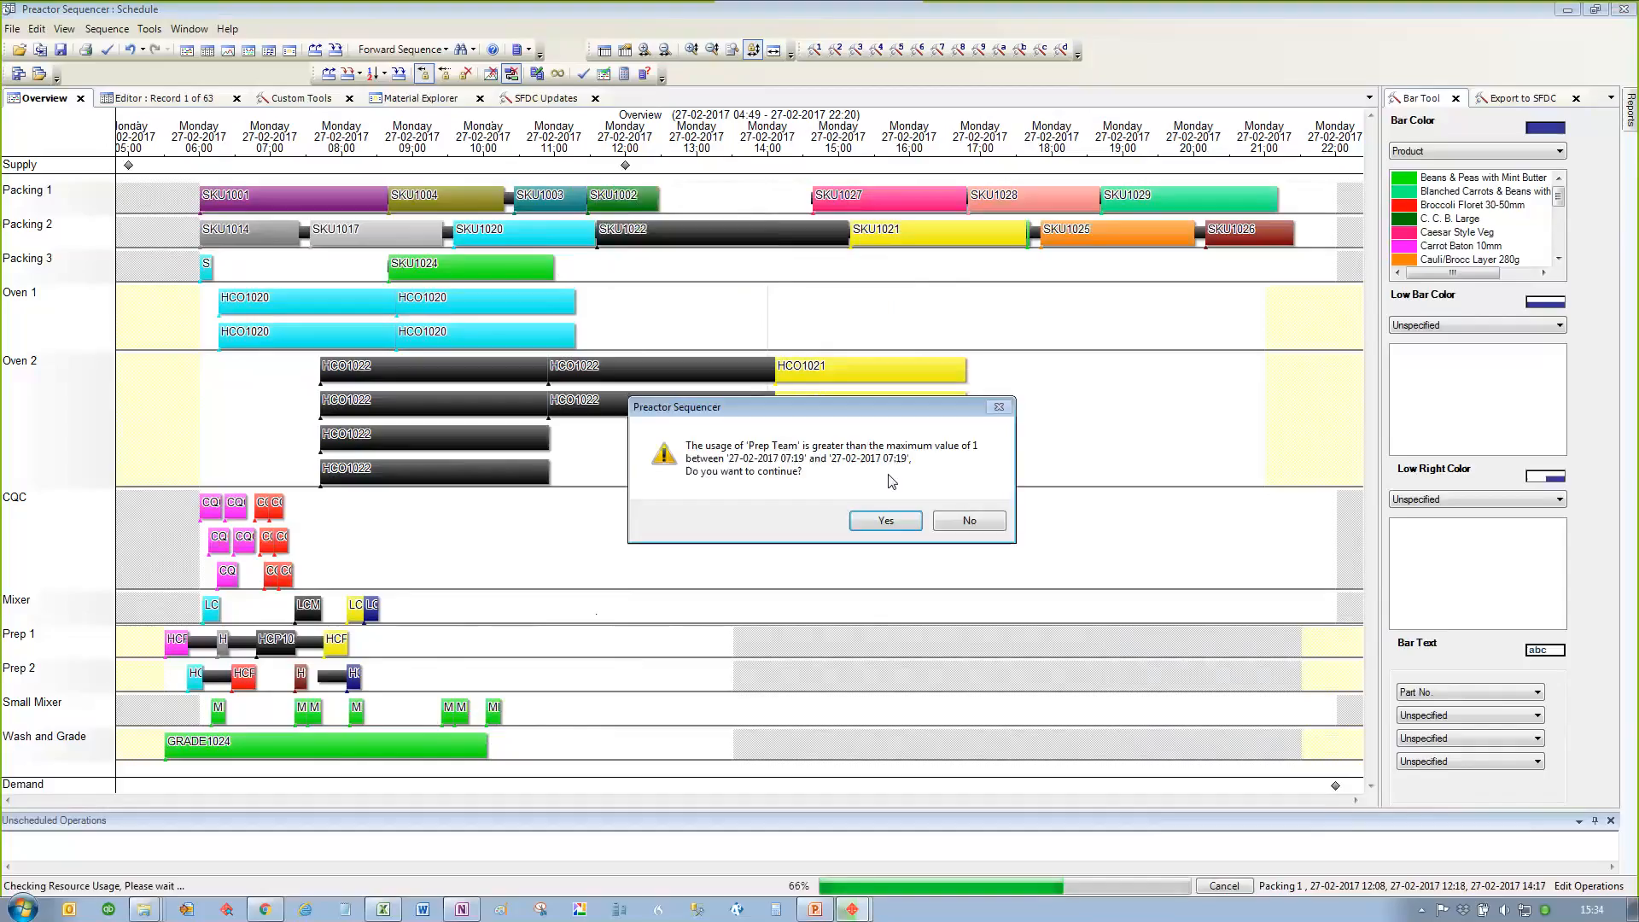
click(886, 521)
click(912, 535)
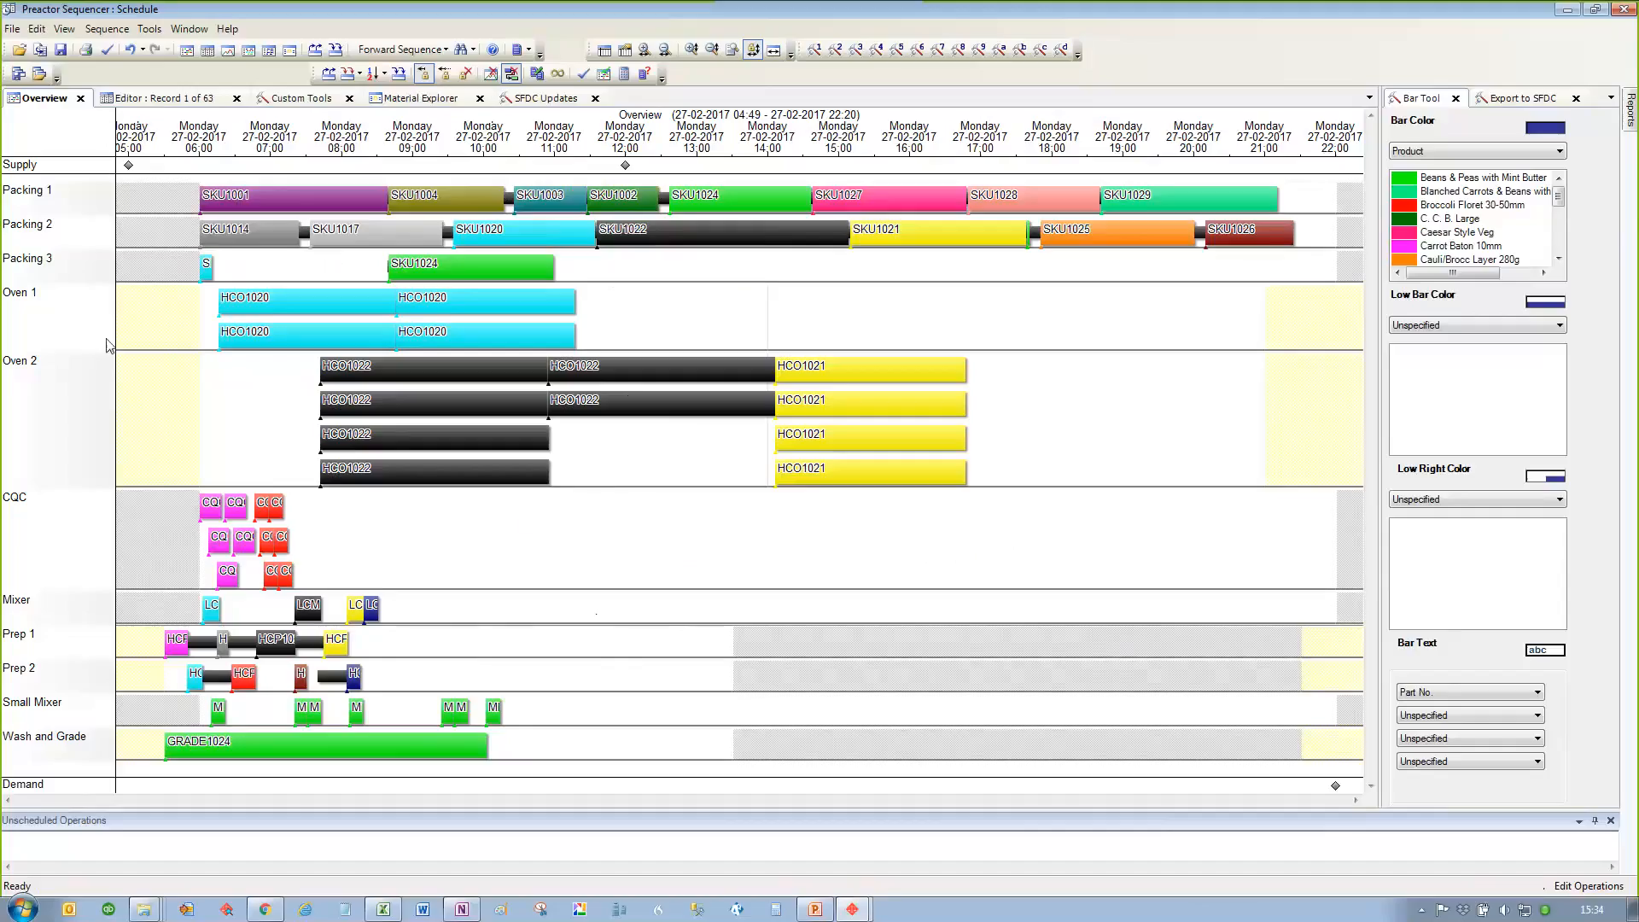
Step: View the saved datasets available to open, declining to save the current changes, and cancel without opening one
click(18, 50)
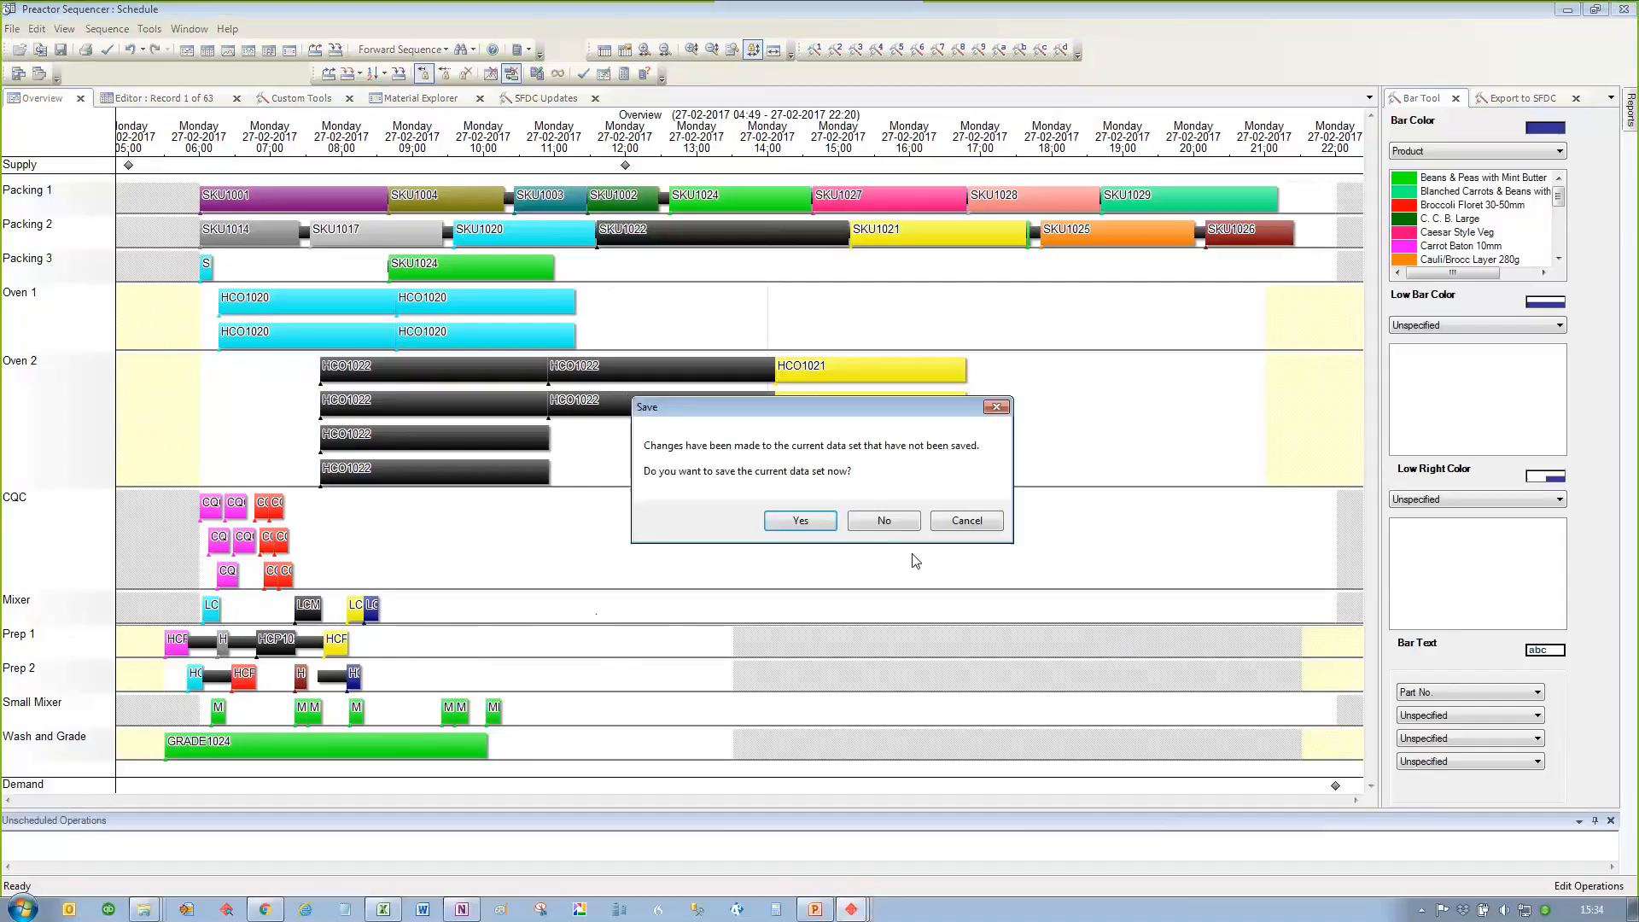
click(884, 521)
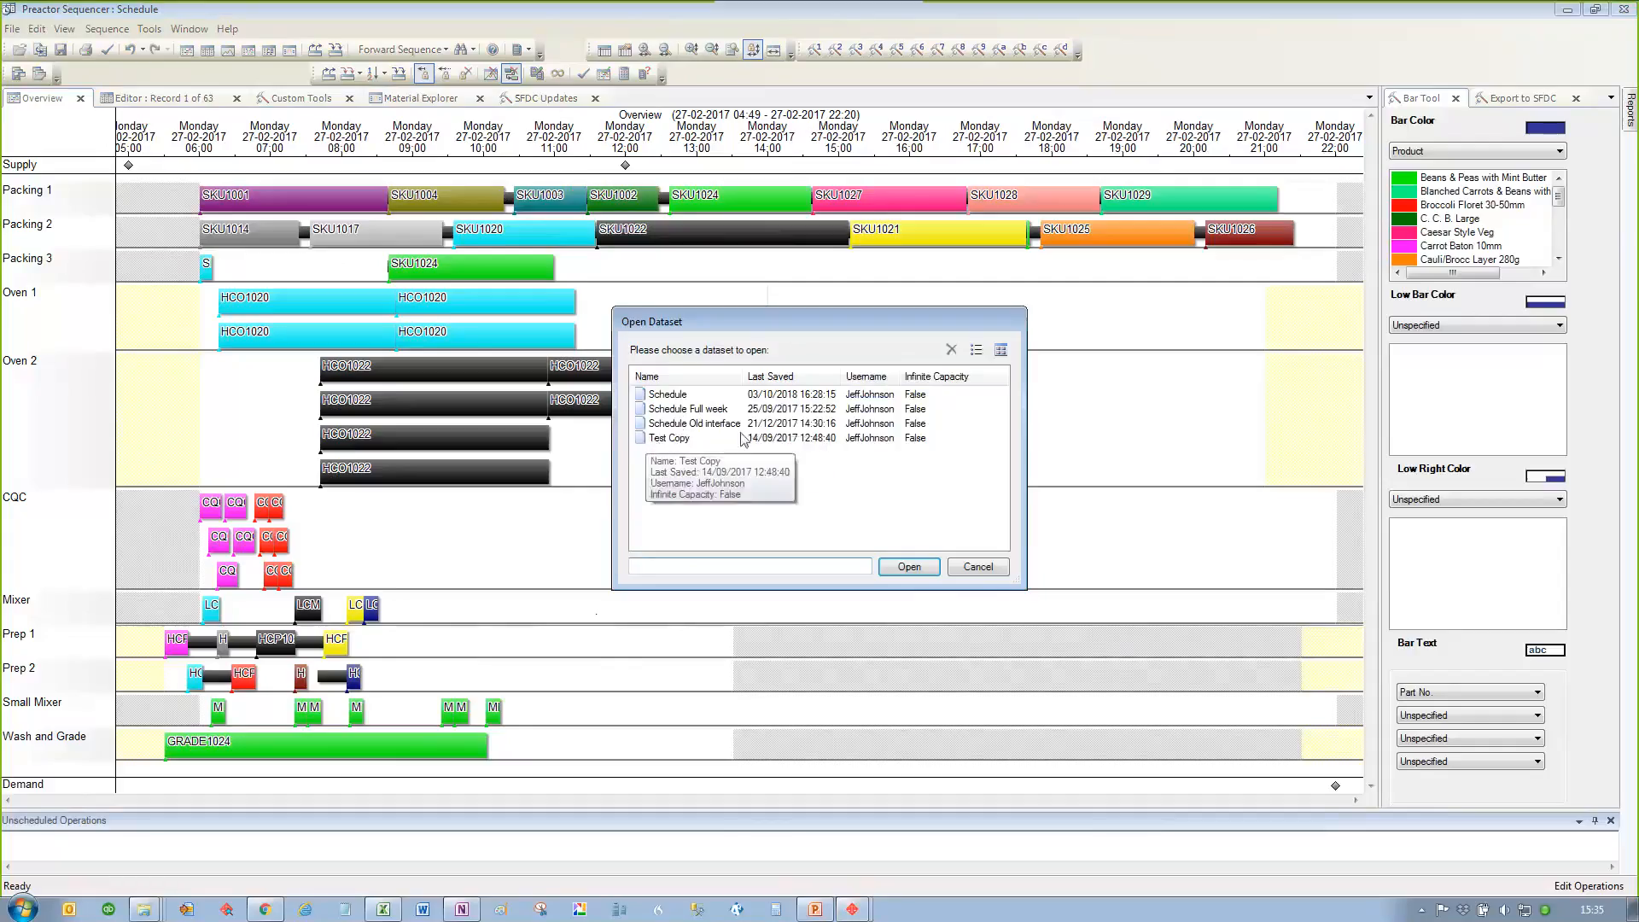
click(978, 568)
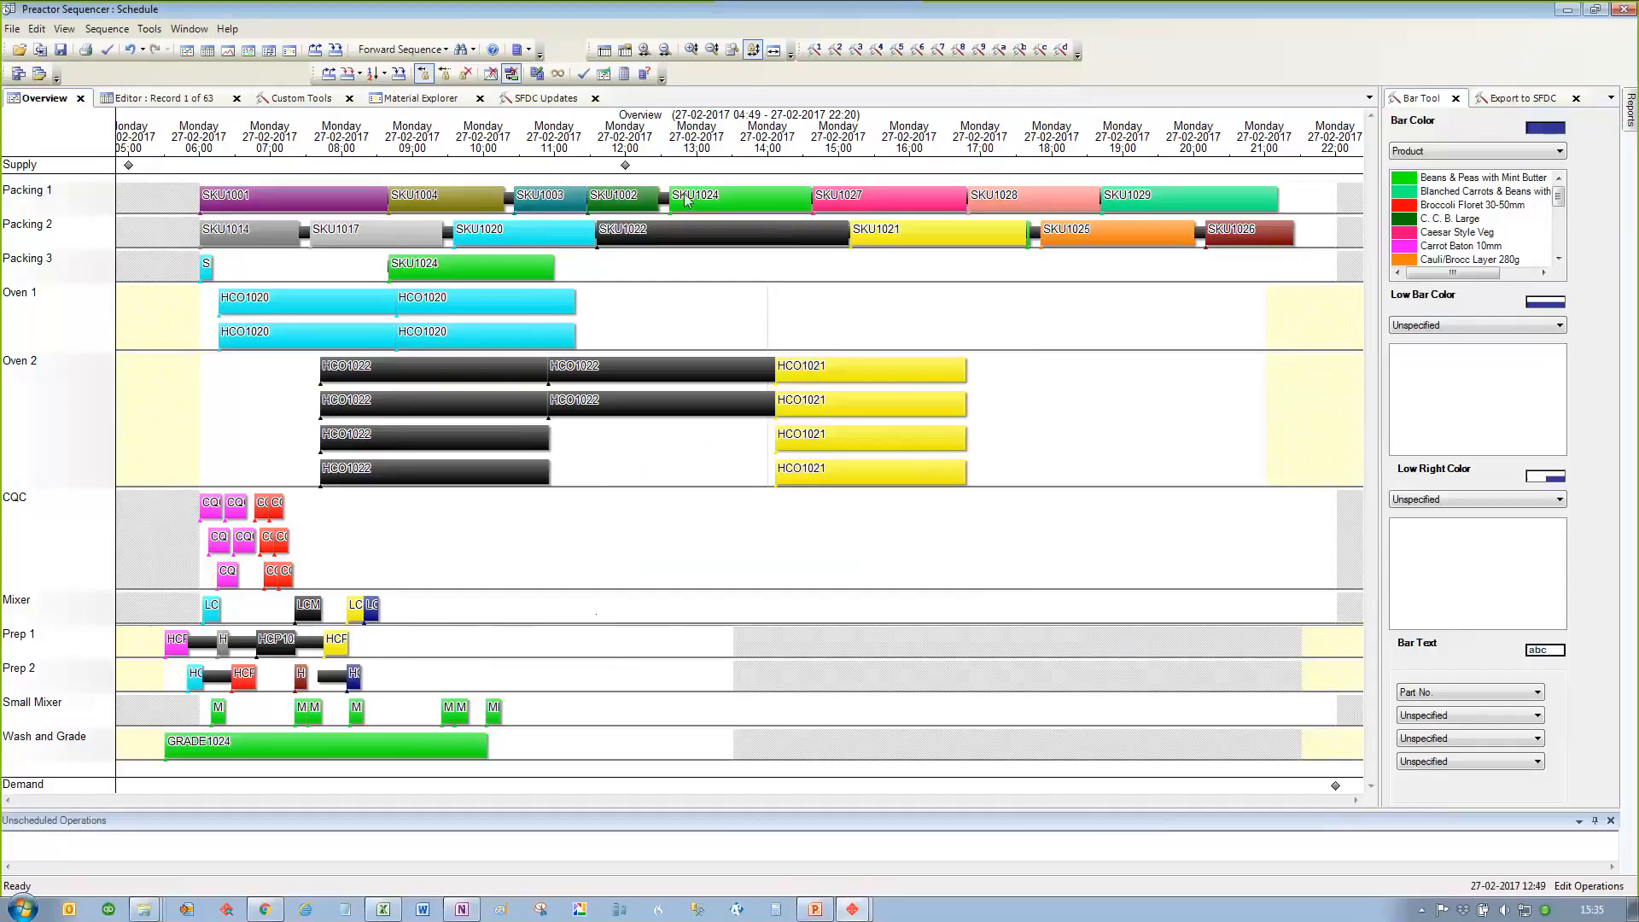
Step: Move SKU1024 from Packing 1 to Packing 3 at about 18:38 and keep the move despite the Packing Labour limit
drag(686, 199, 1092, 266)
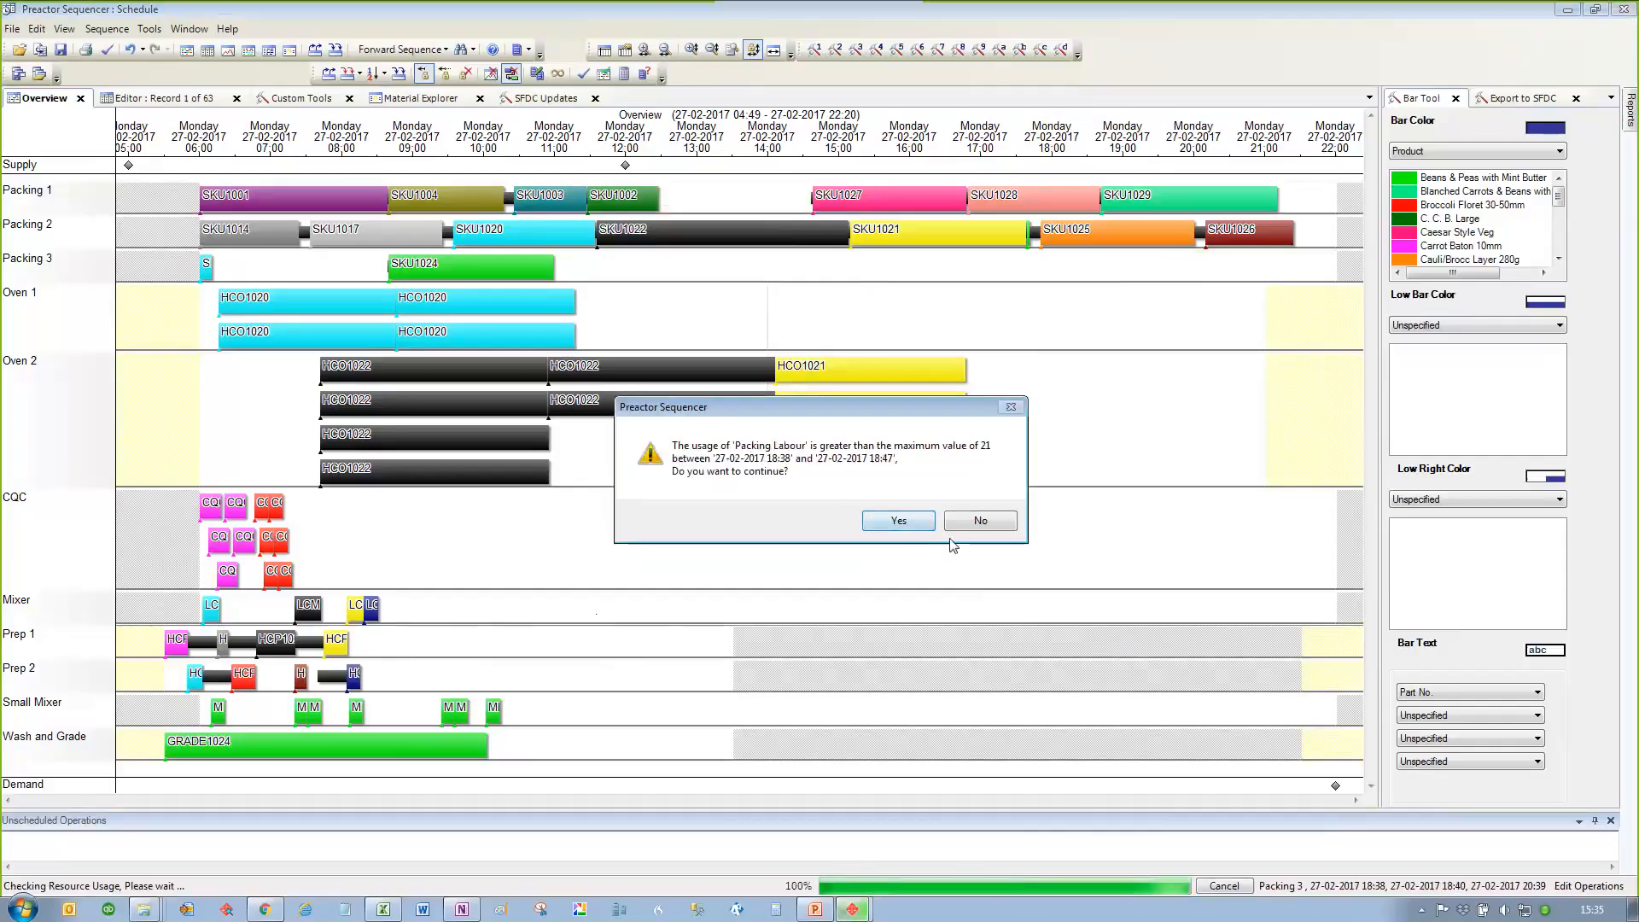
click(968, 525)
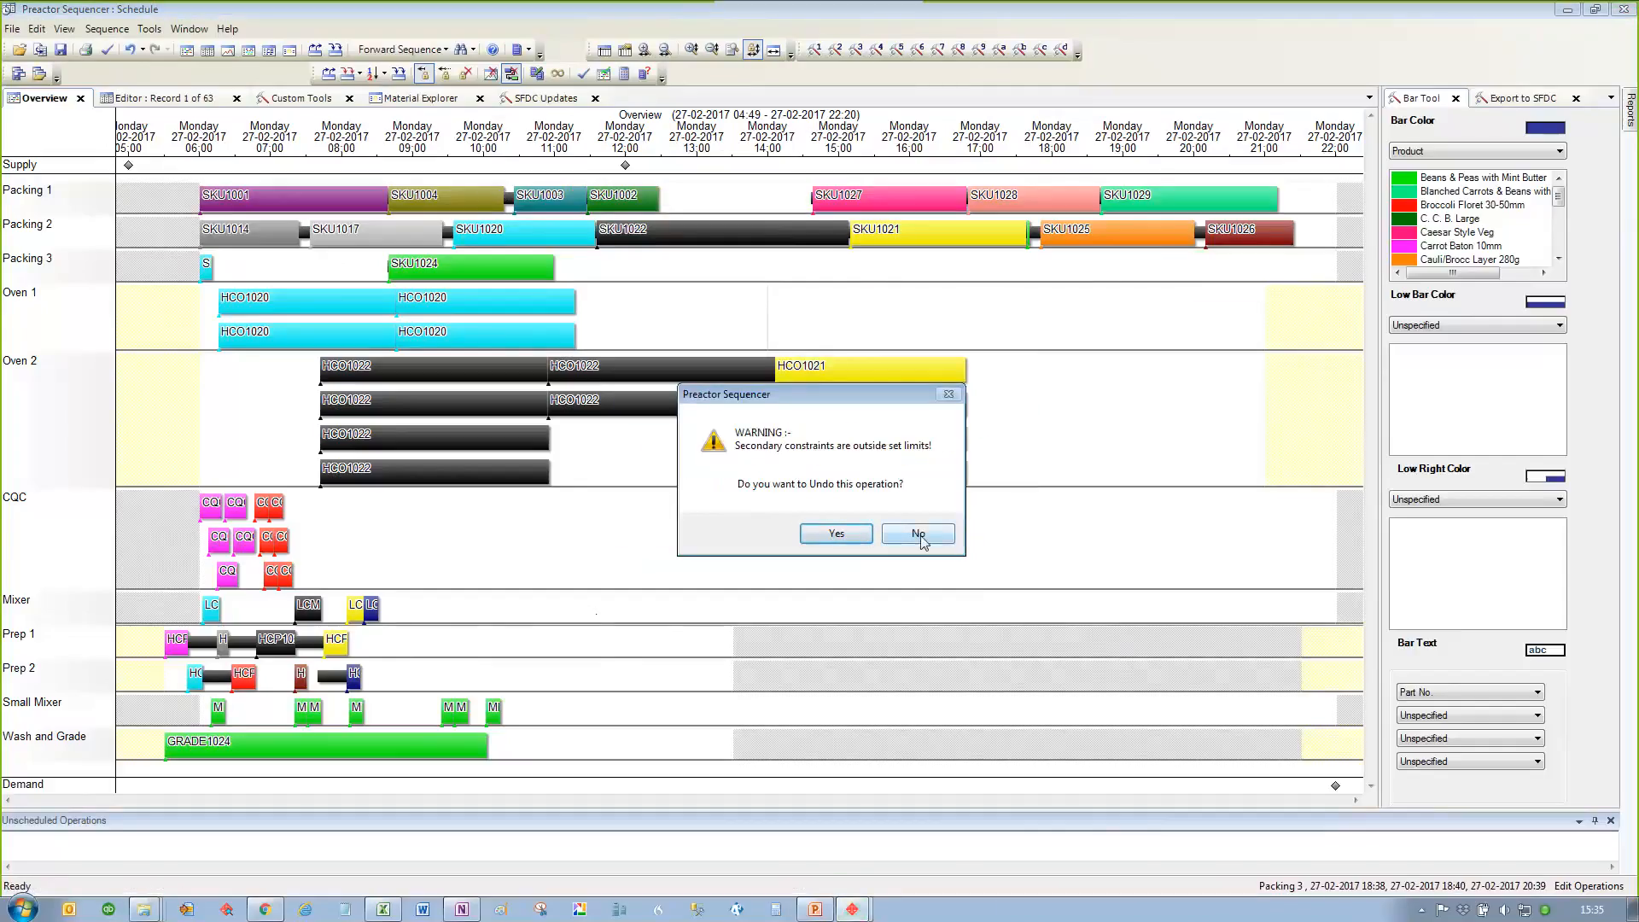
click(919, 535)
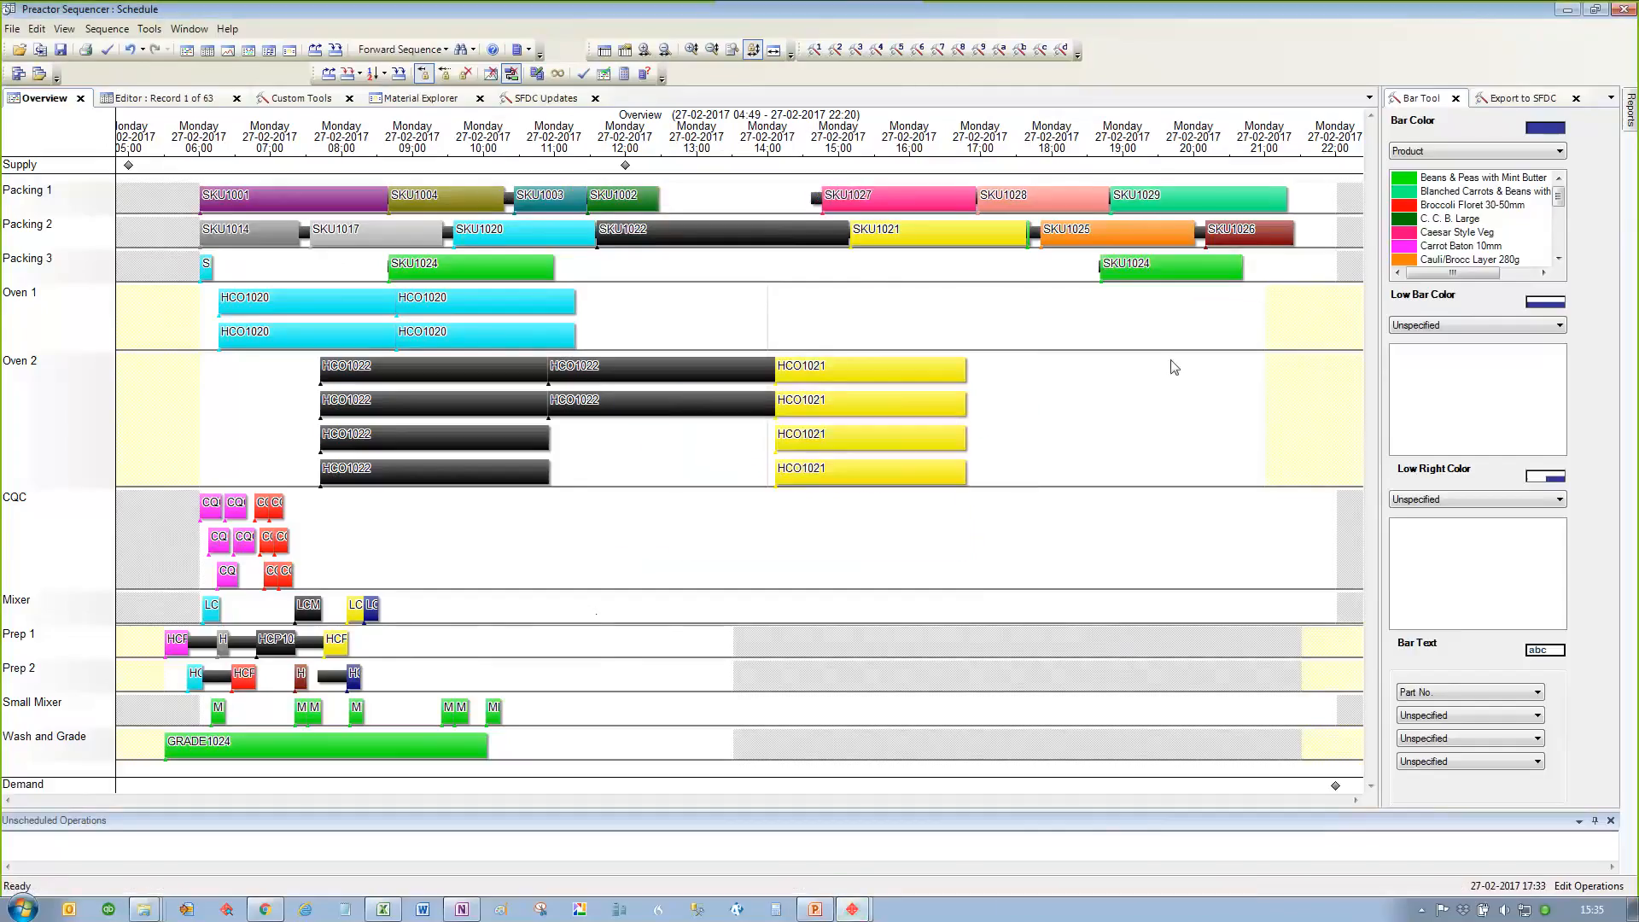
Step: Save the schedule under the dataset name Test Copy, replacing the existing dataset of that name
click(12, 30)
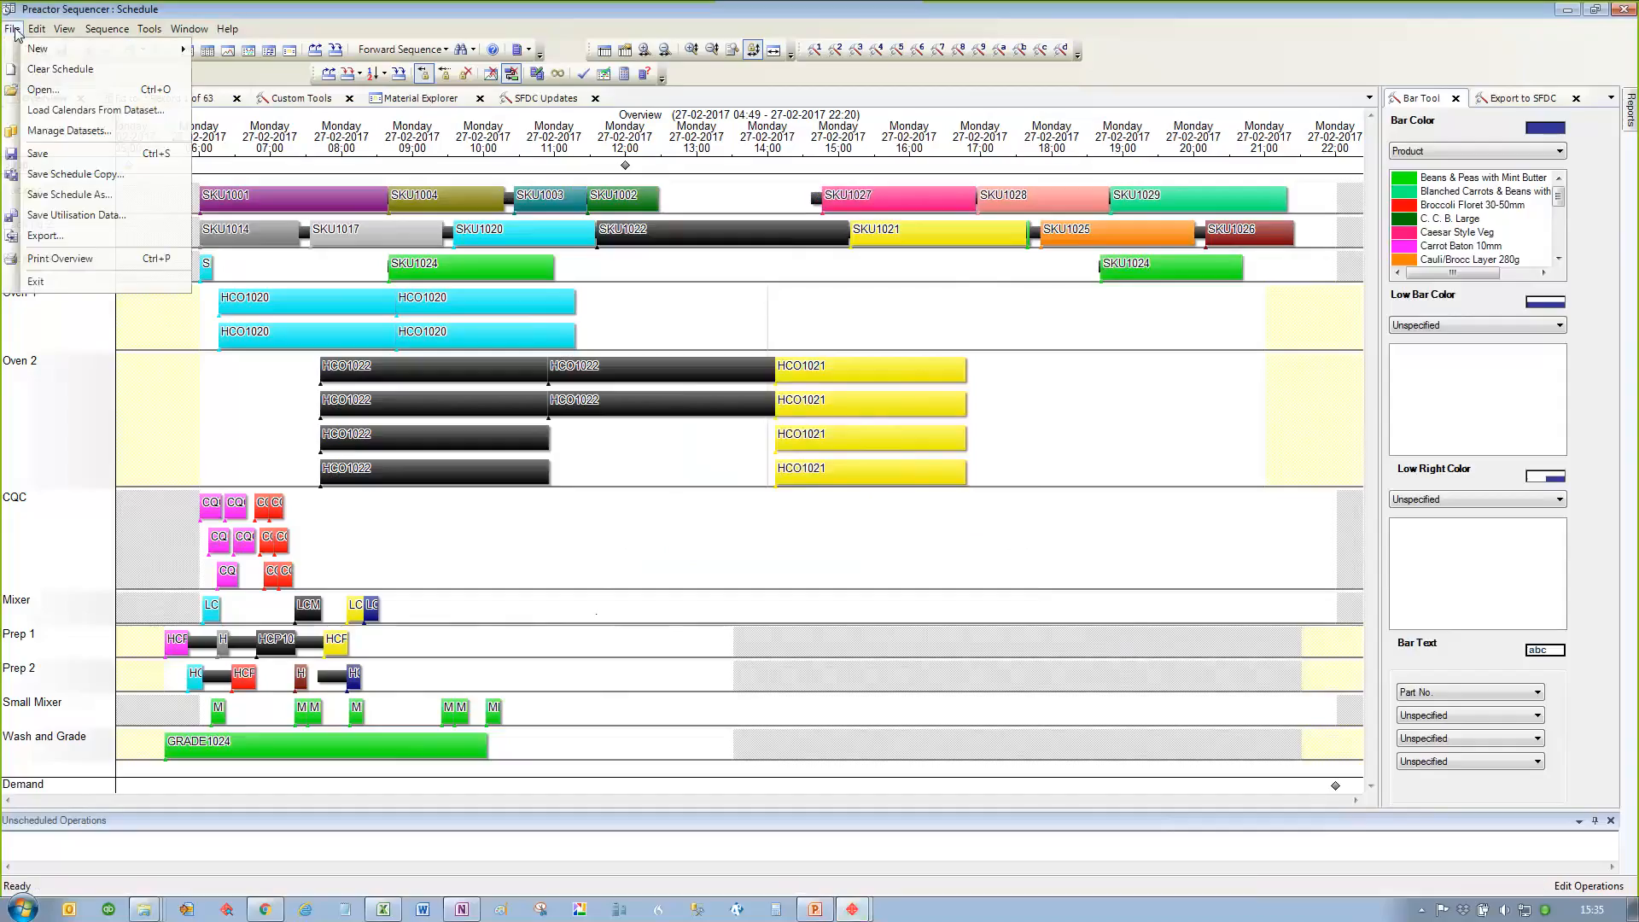
click(138, 195)
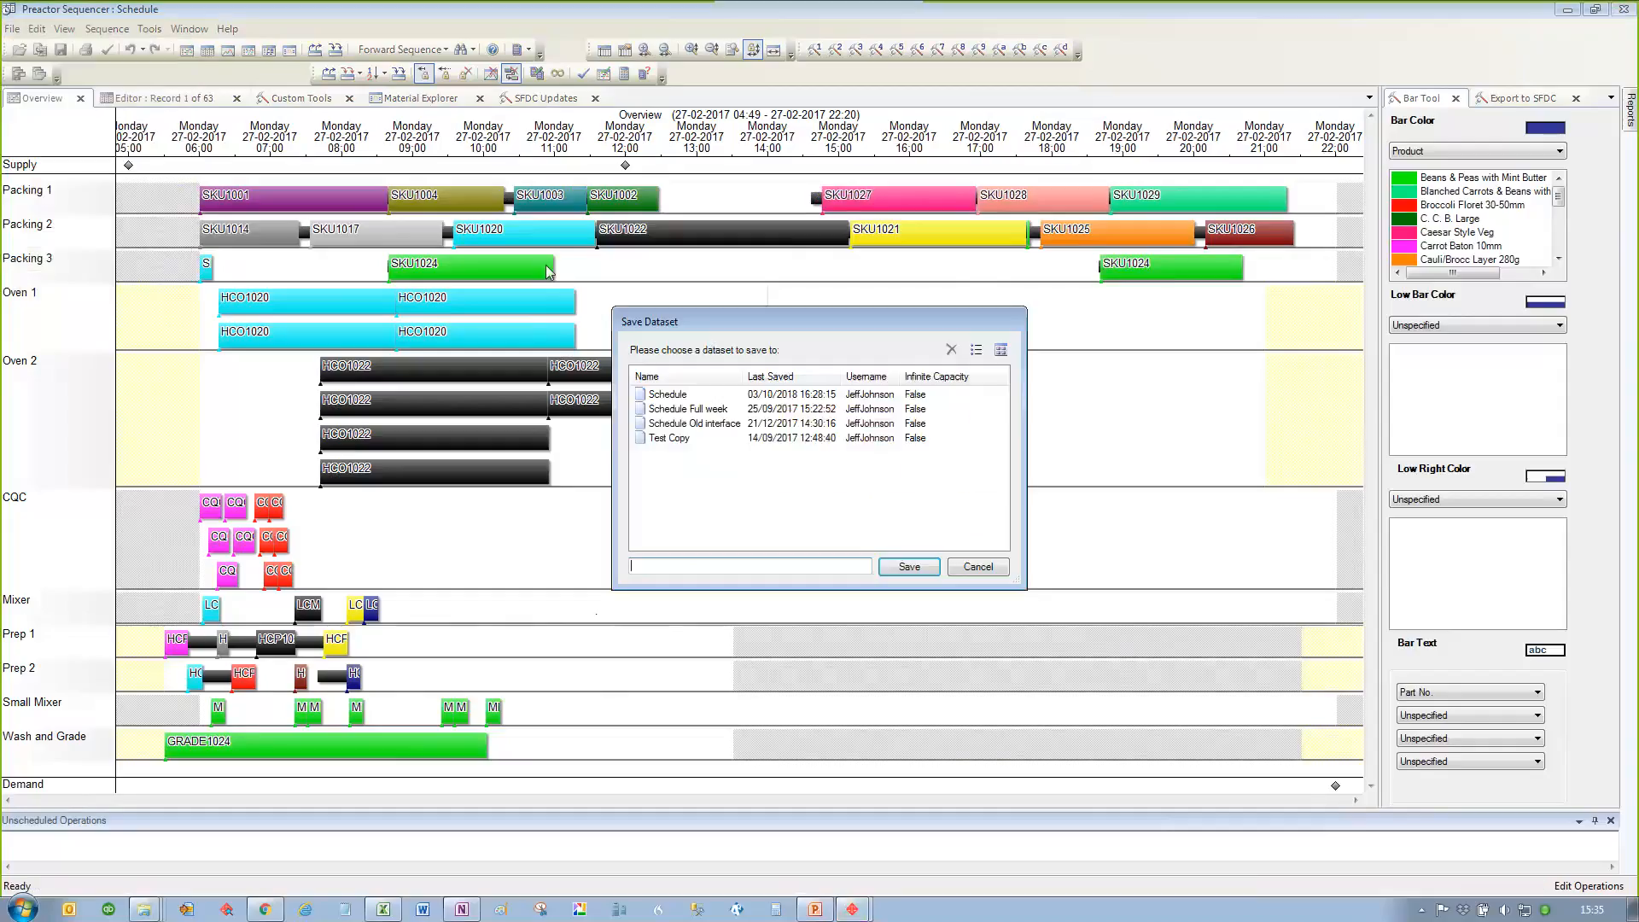
click(673, 437)
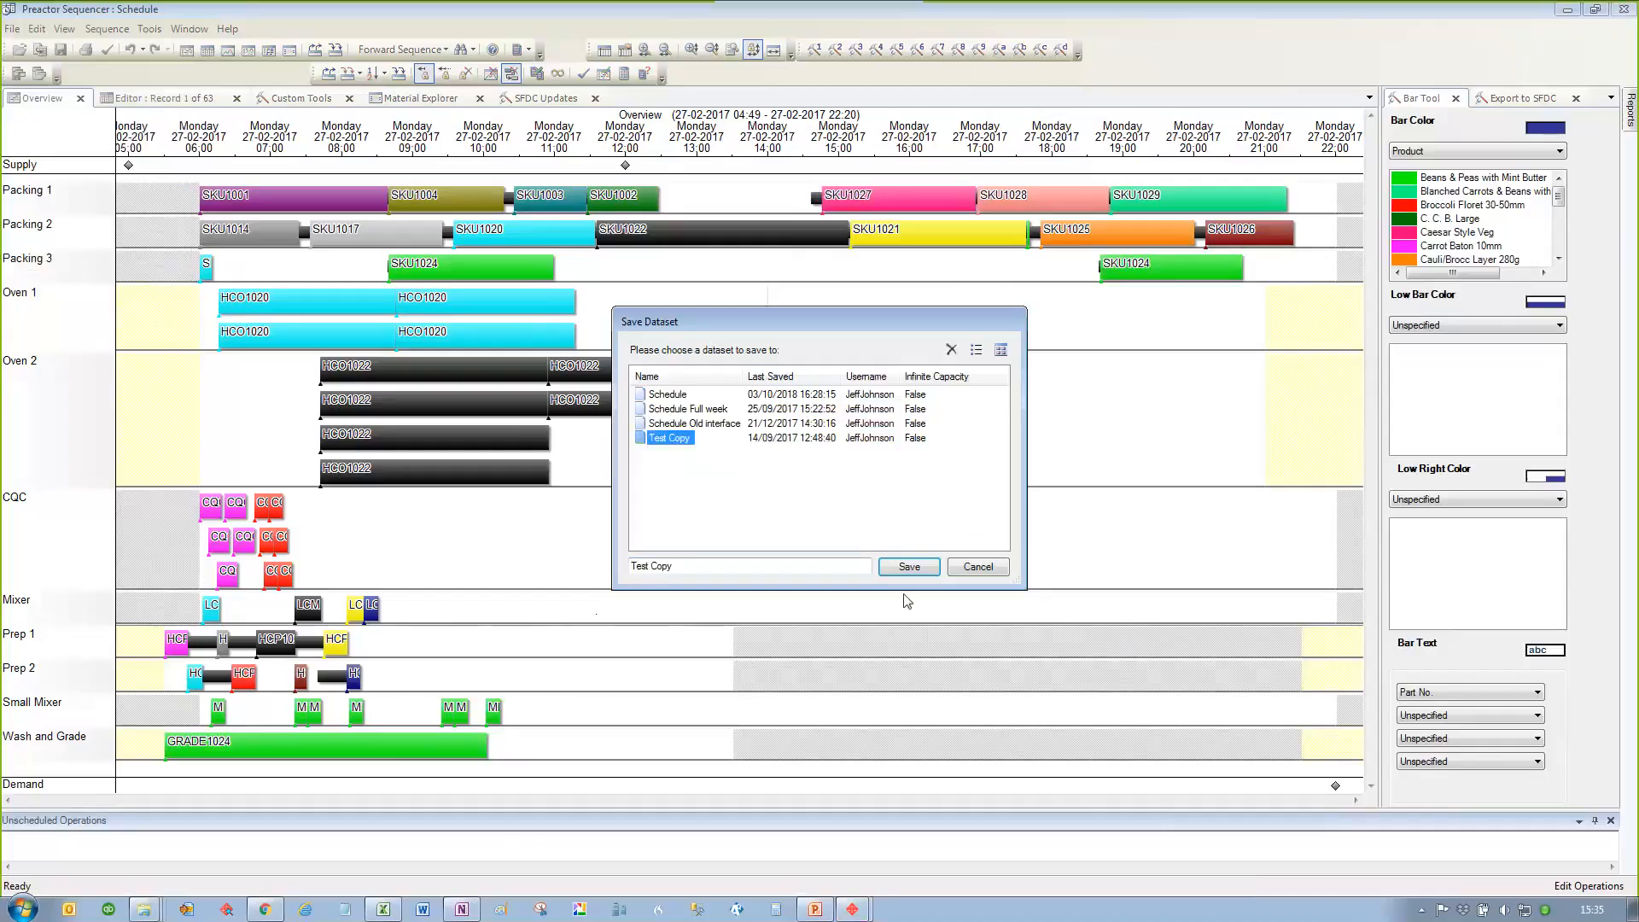
click(910, 567)
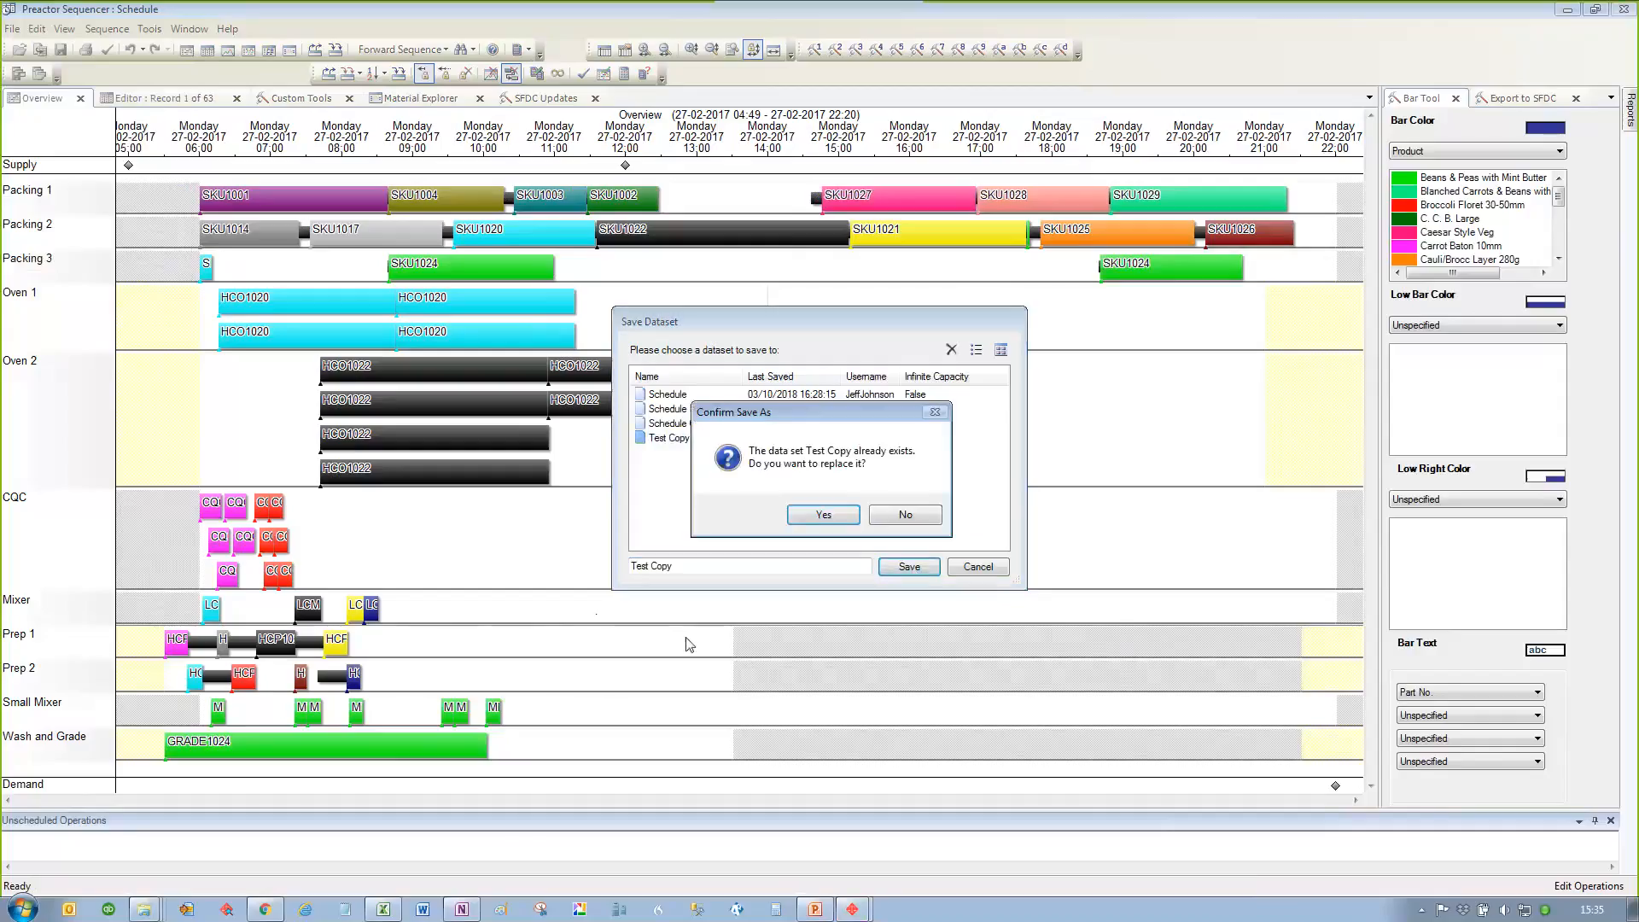
click(814, 520)
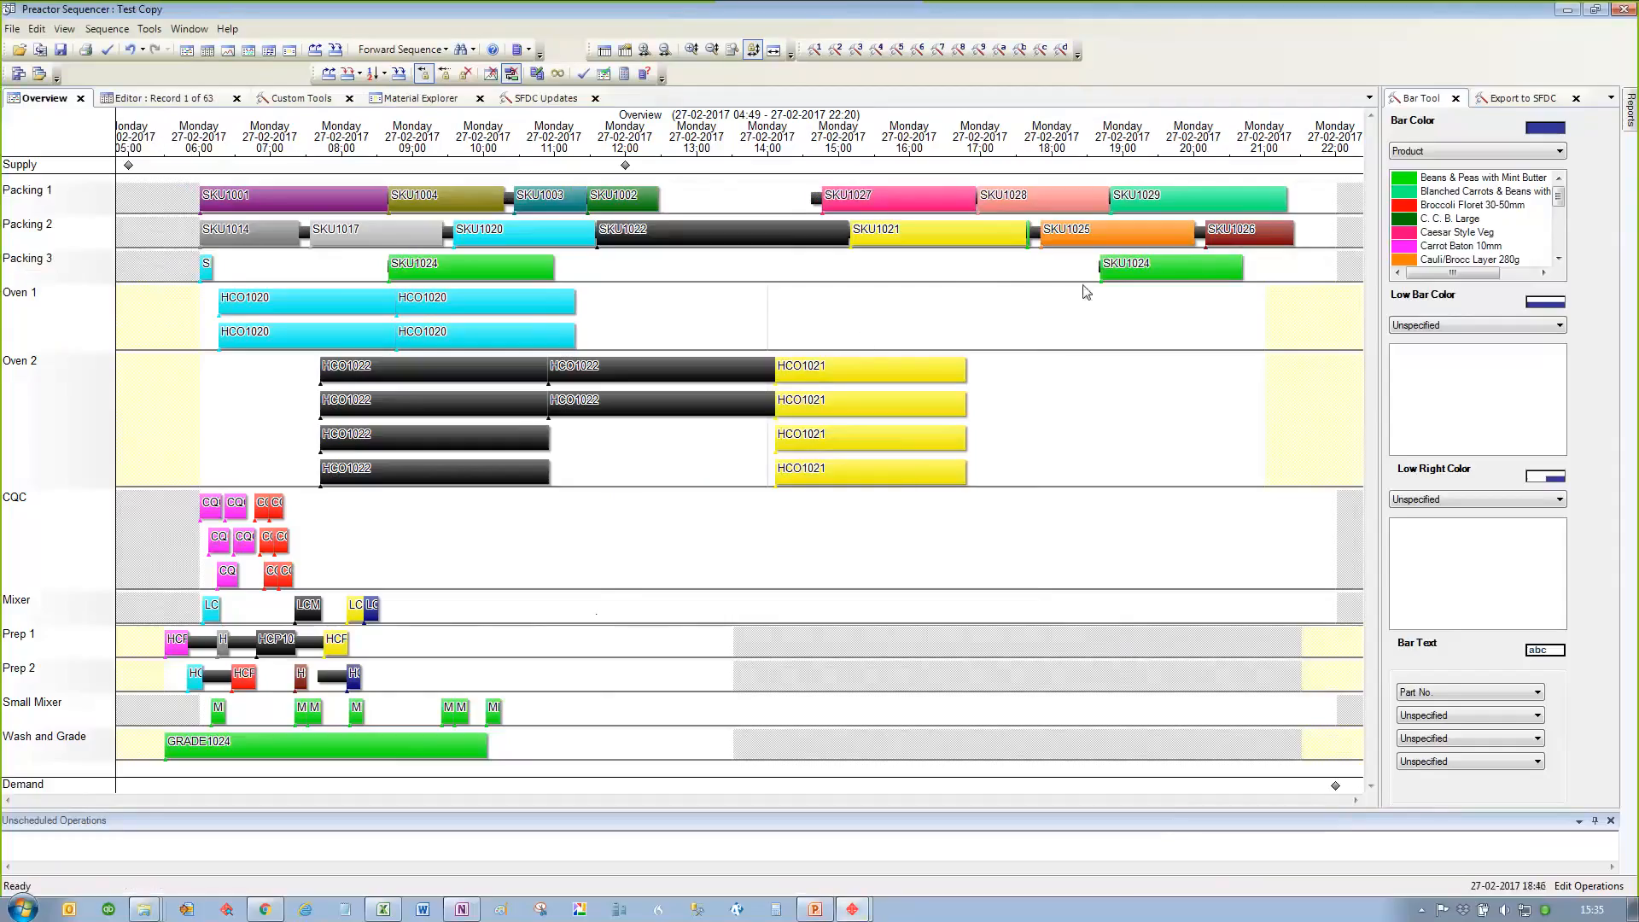
Step: Undo the SKU1024 move to Packing 3 and reopen the Schedule dataset
click(130, 52)
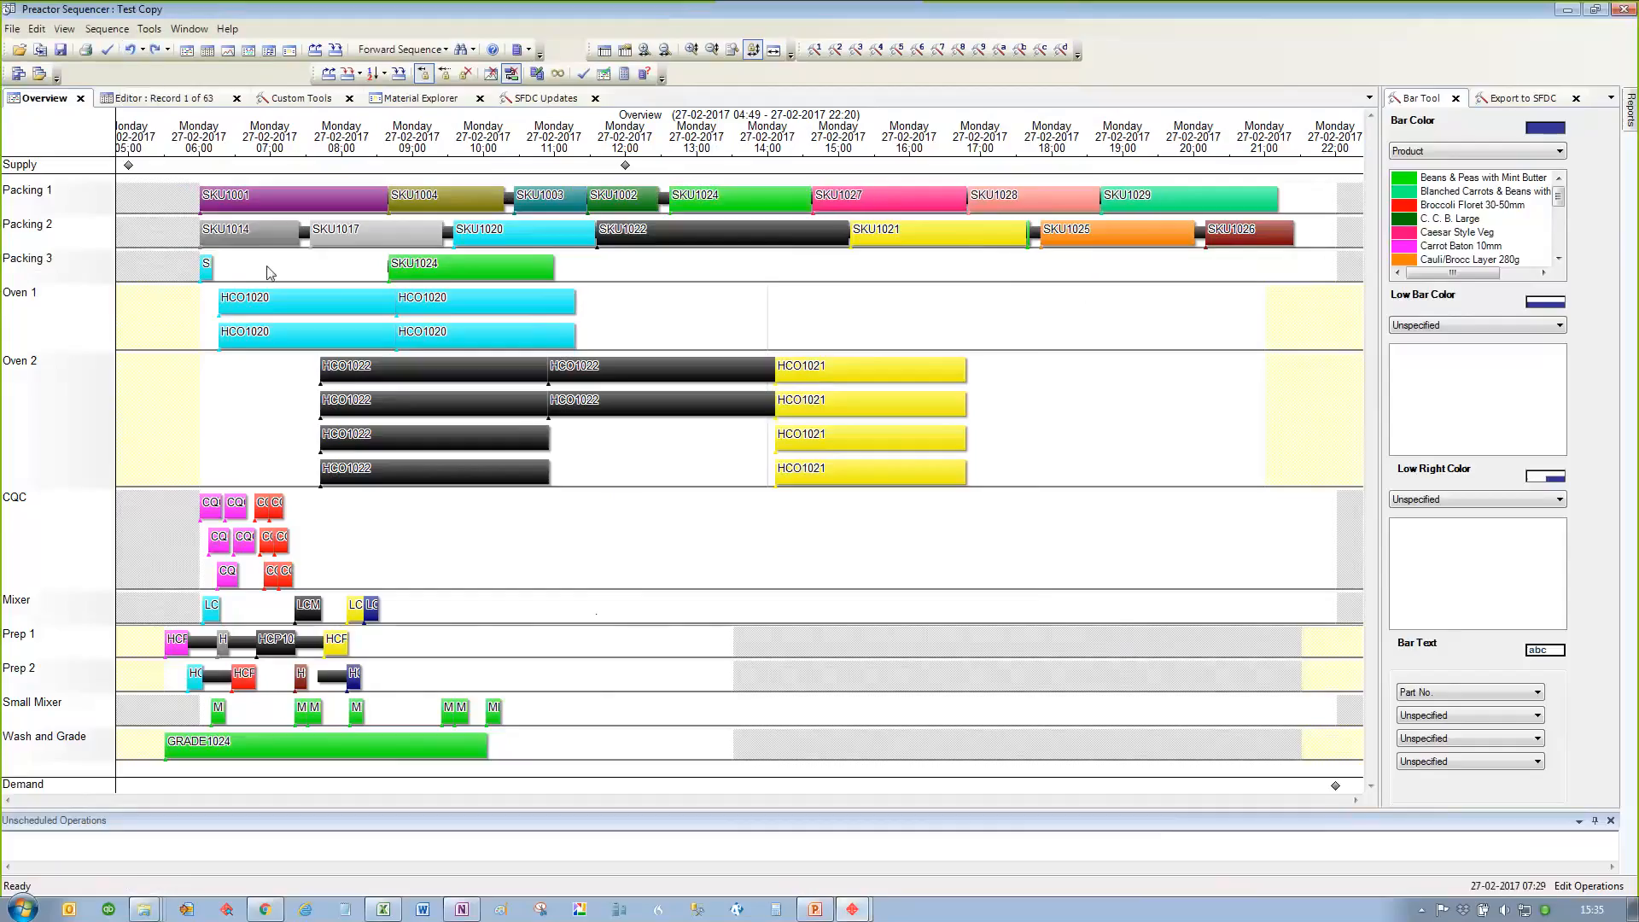
mouse_move(285, 348)
click(19, 51)
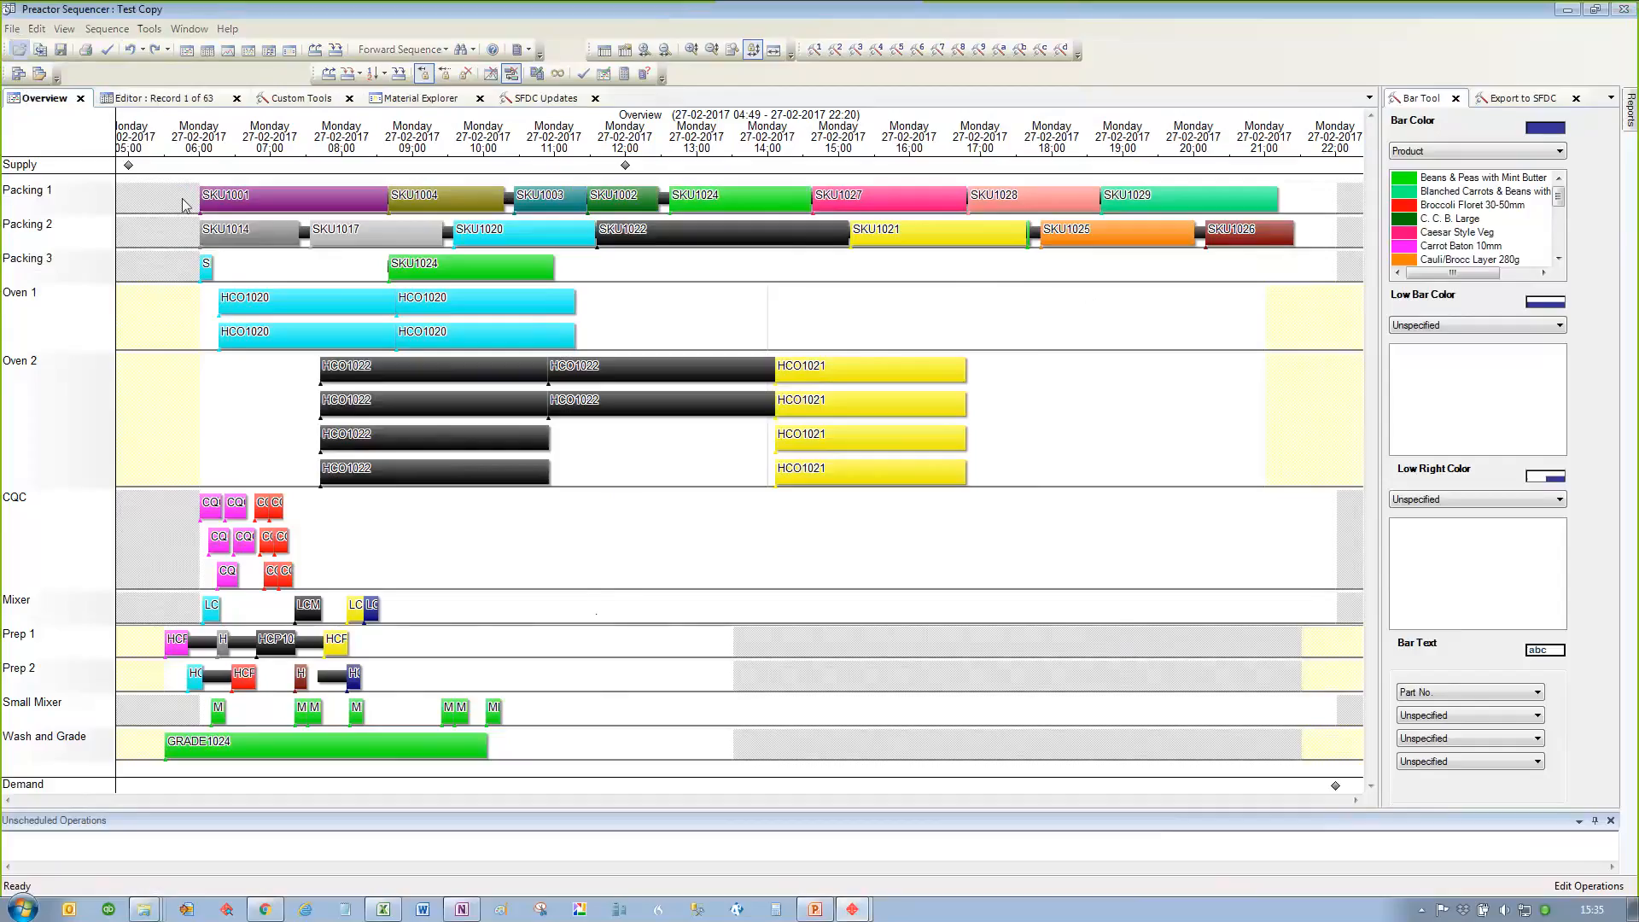
click(905, 568)
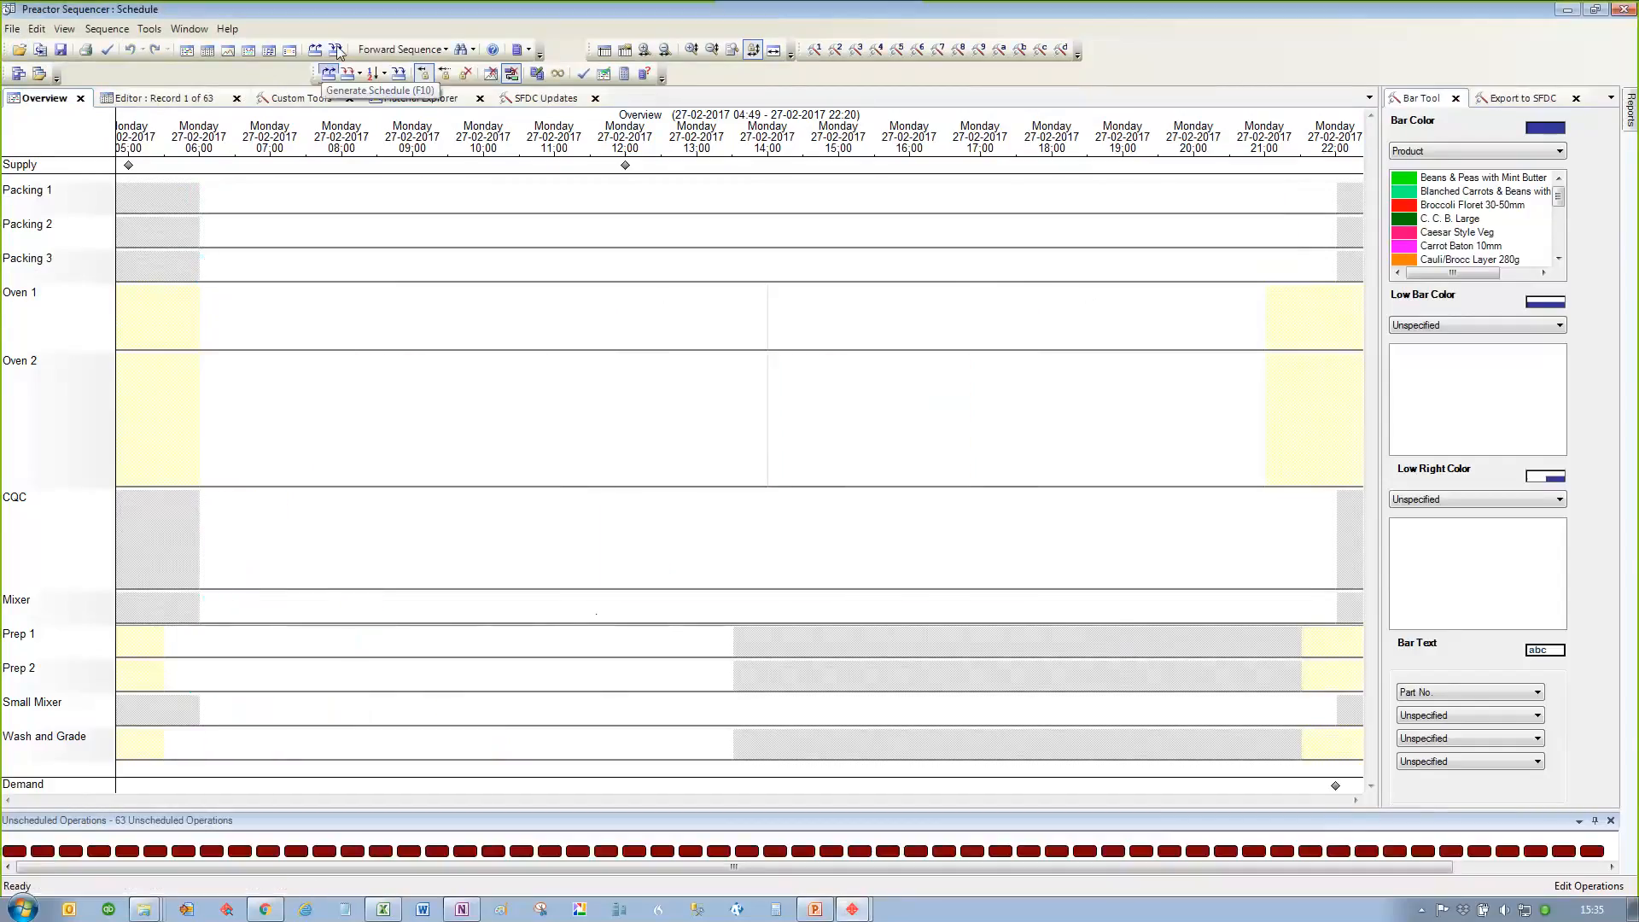
Step: Sequence the unscheduled operations with the APS rule Load Finished Products
click(329, 73)
click(916, 437)
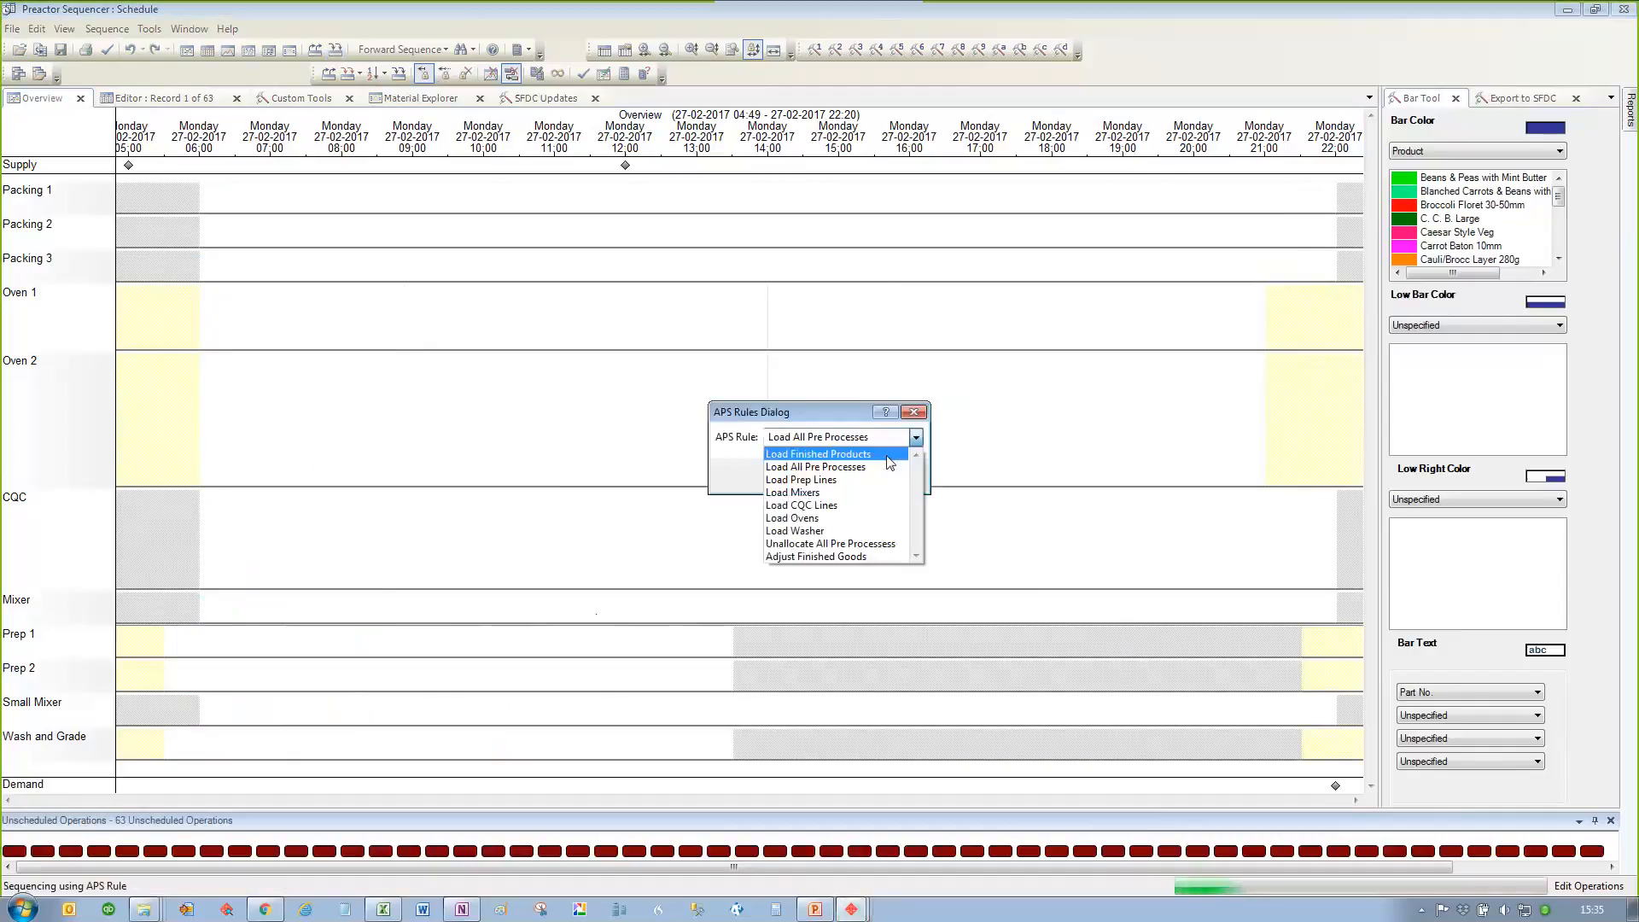
click(917, 437)
click(841, 475)
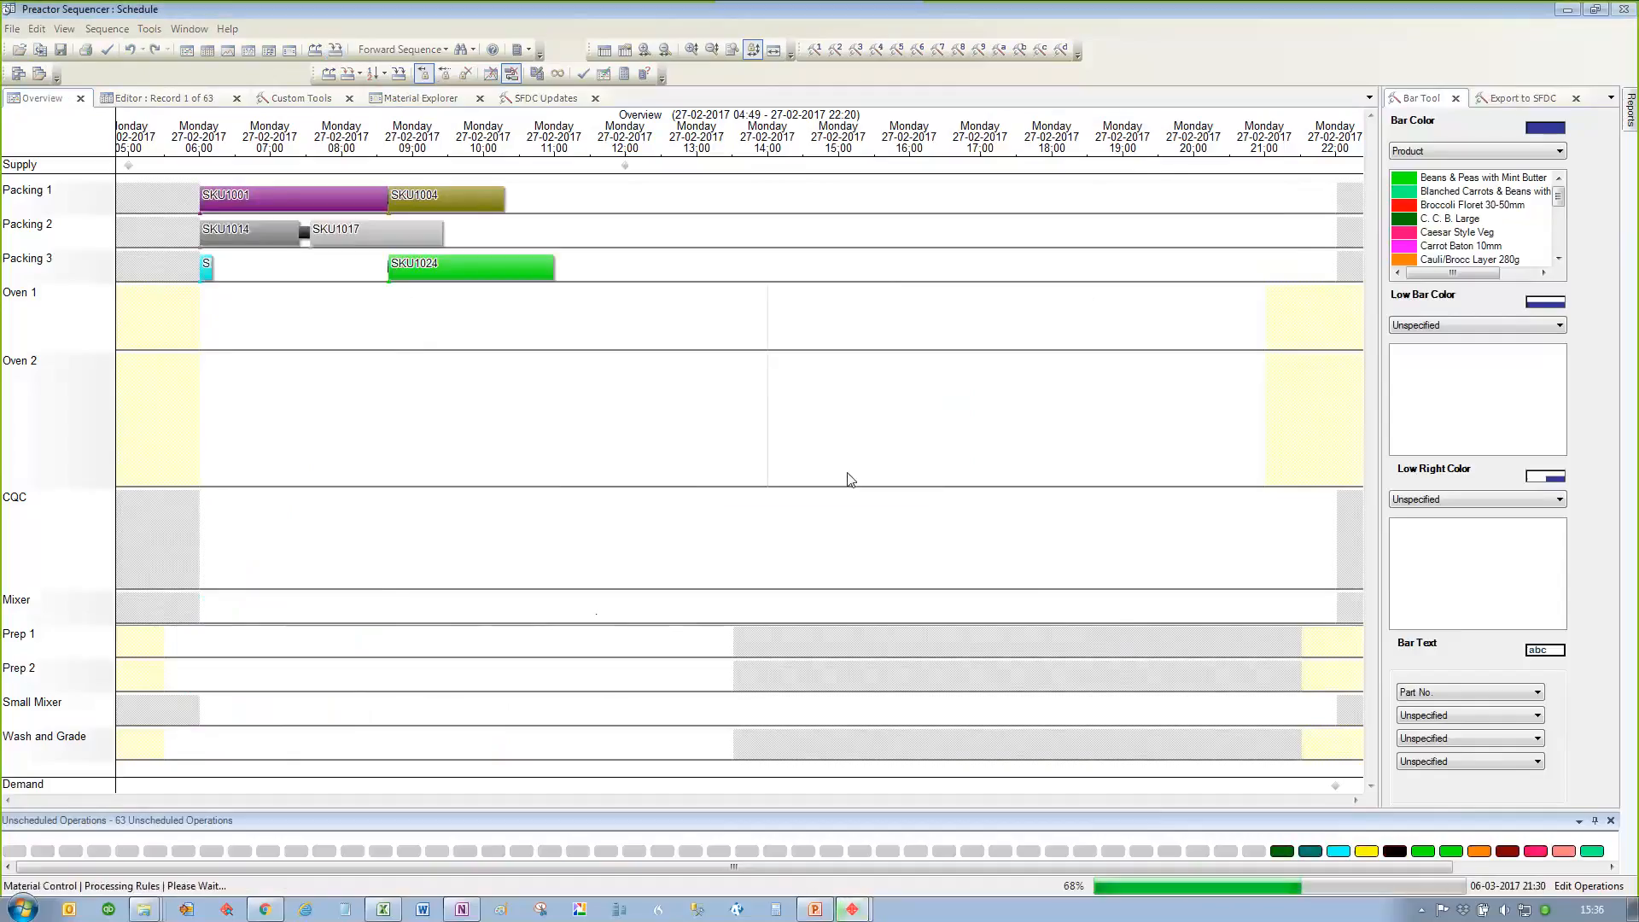
Step: Sequence the remaining unscheduled operations with the APS rule Load All Pre Processes
click(329, 74)
click(917, 437)
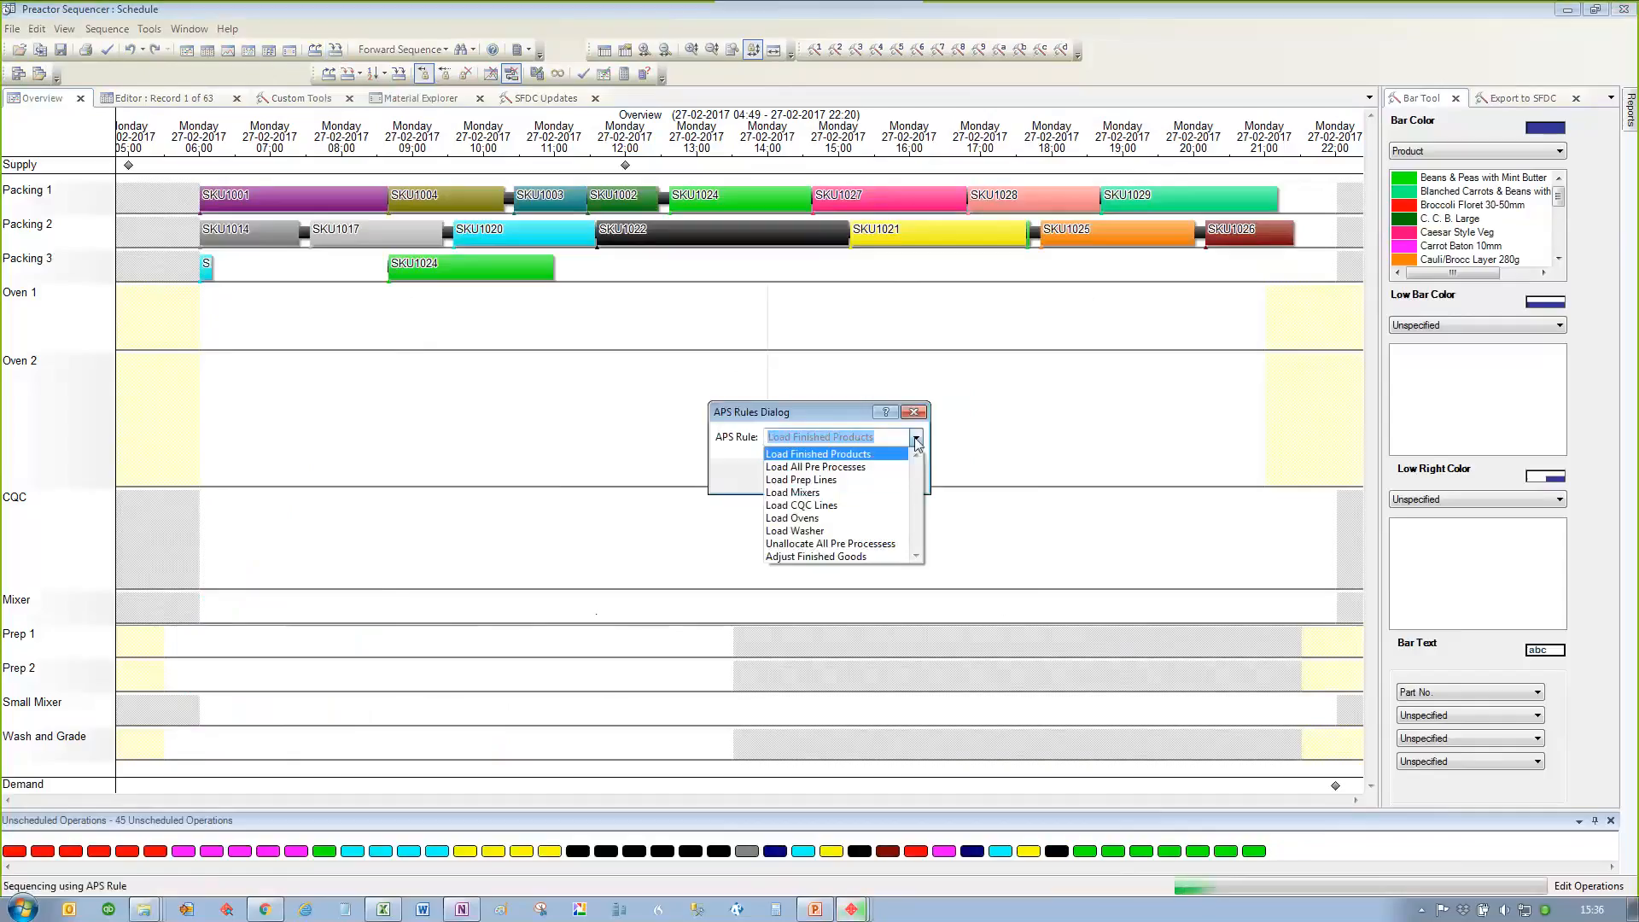
click(845, 467)
click(841, 478)
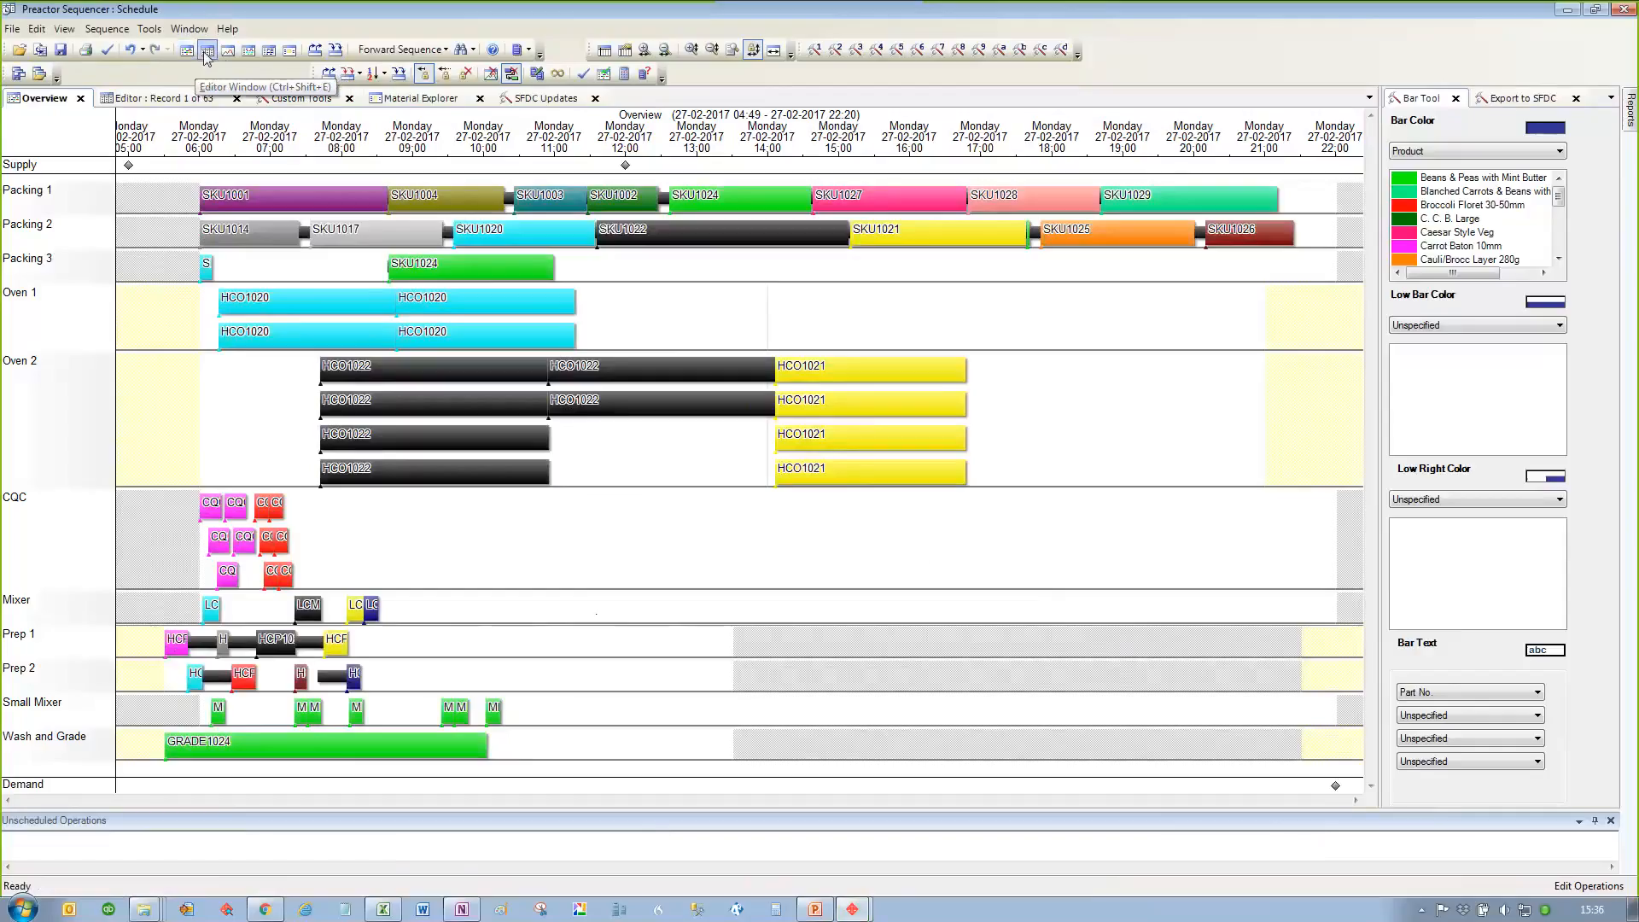
Step: Display the trace chart for the schedule with Resource as its vertical axis
click(248, 50)
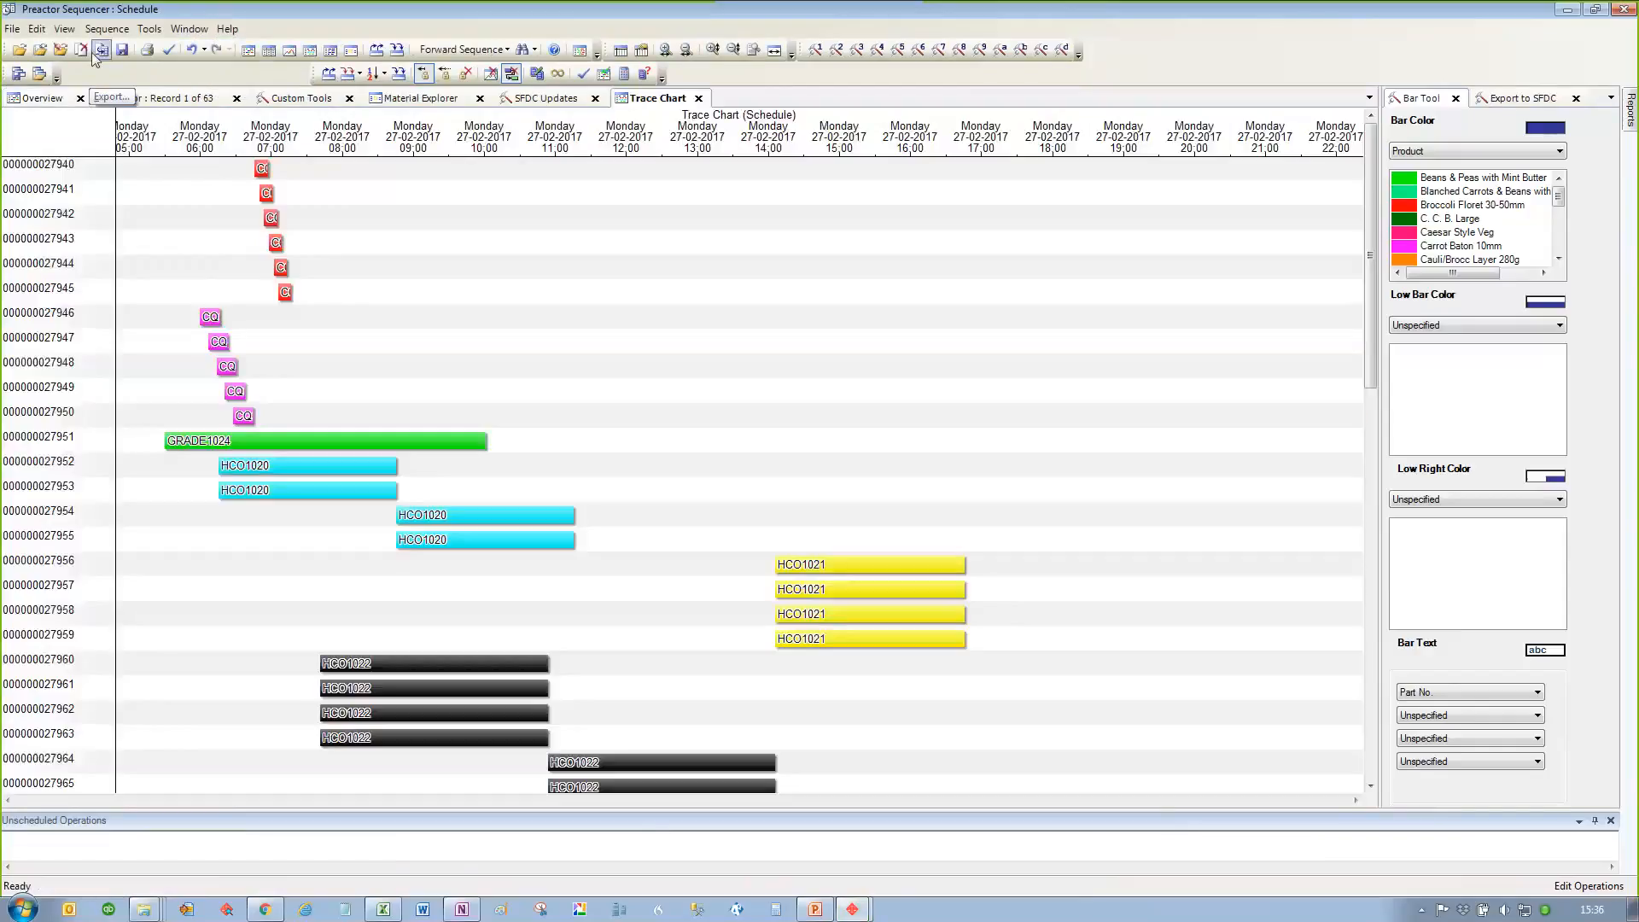
click(64, 28)
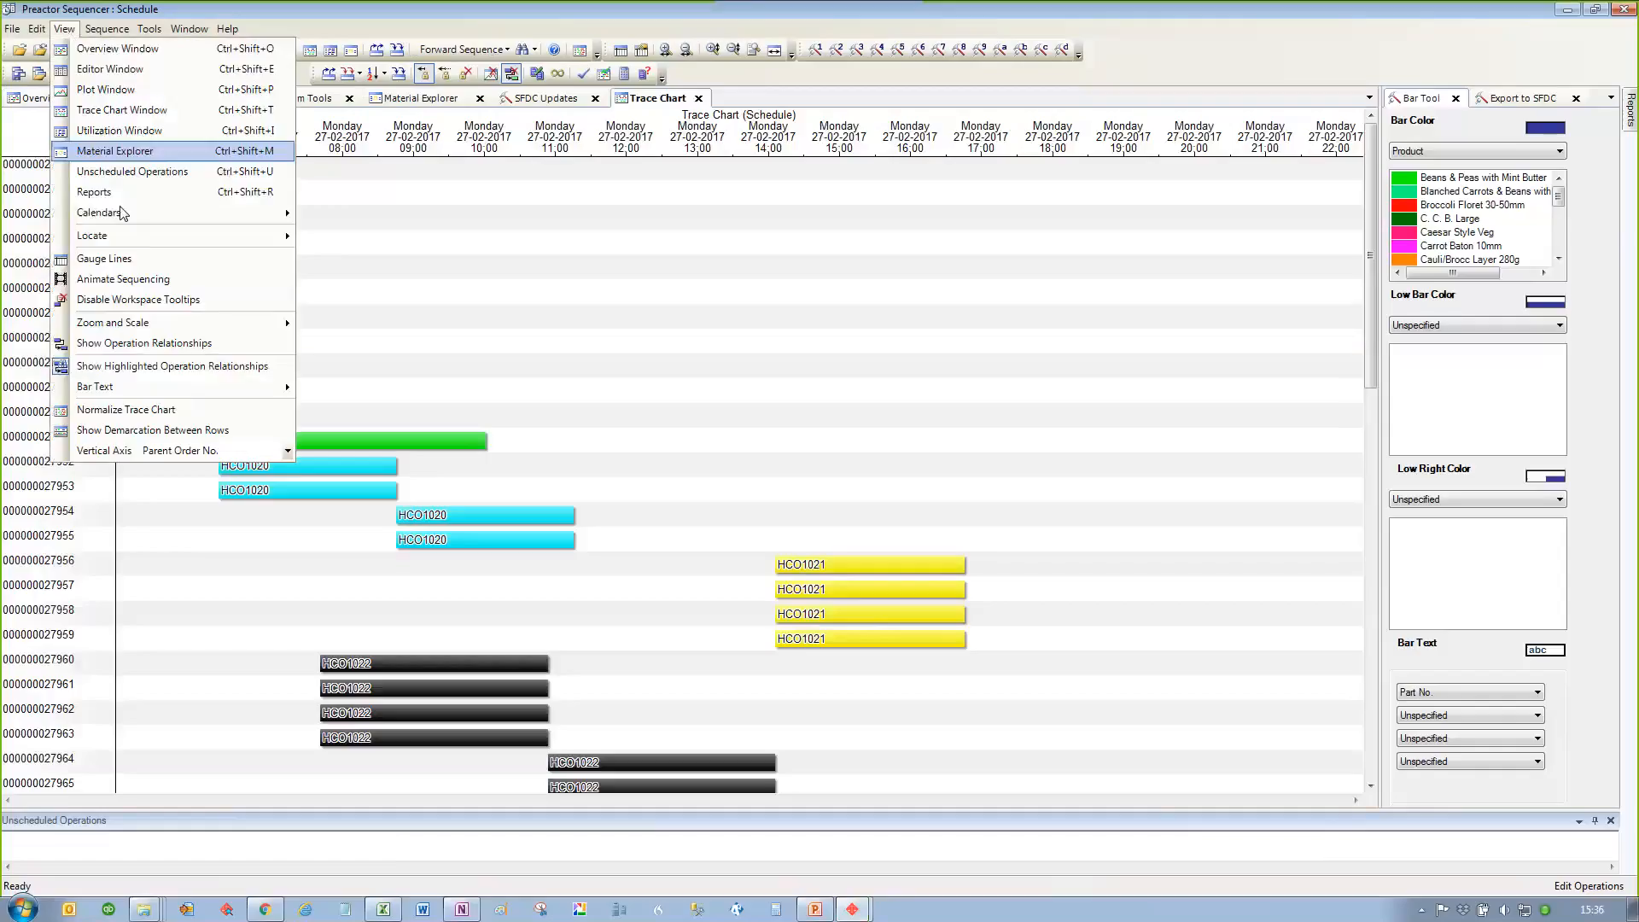
click(289, 451)
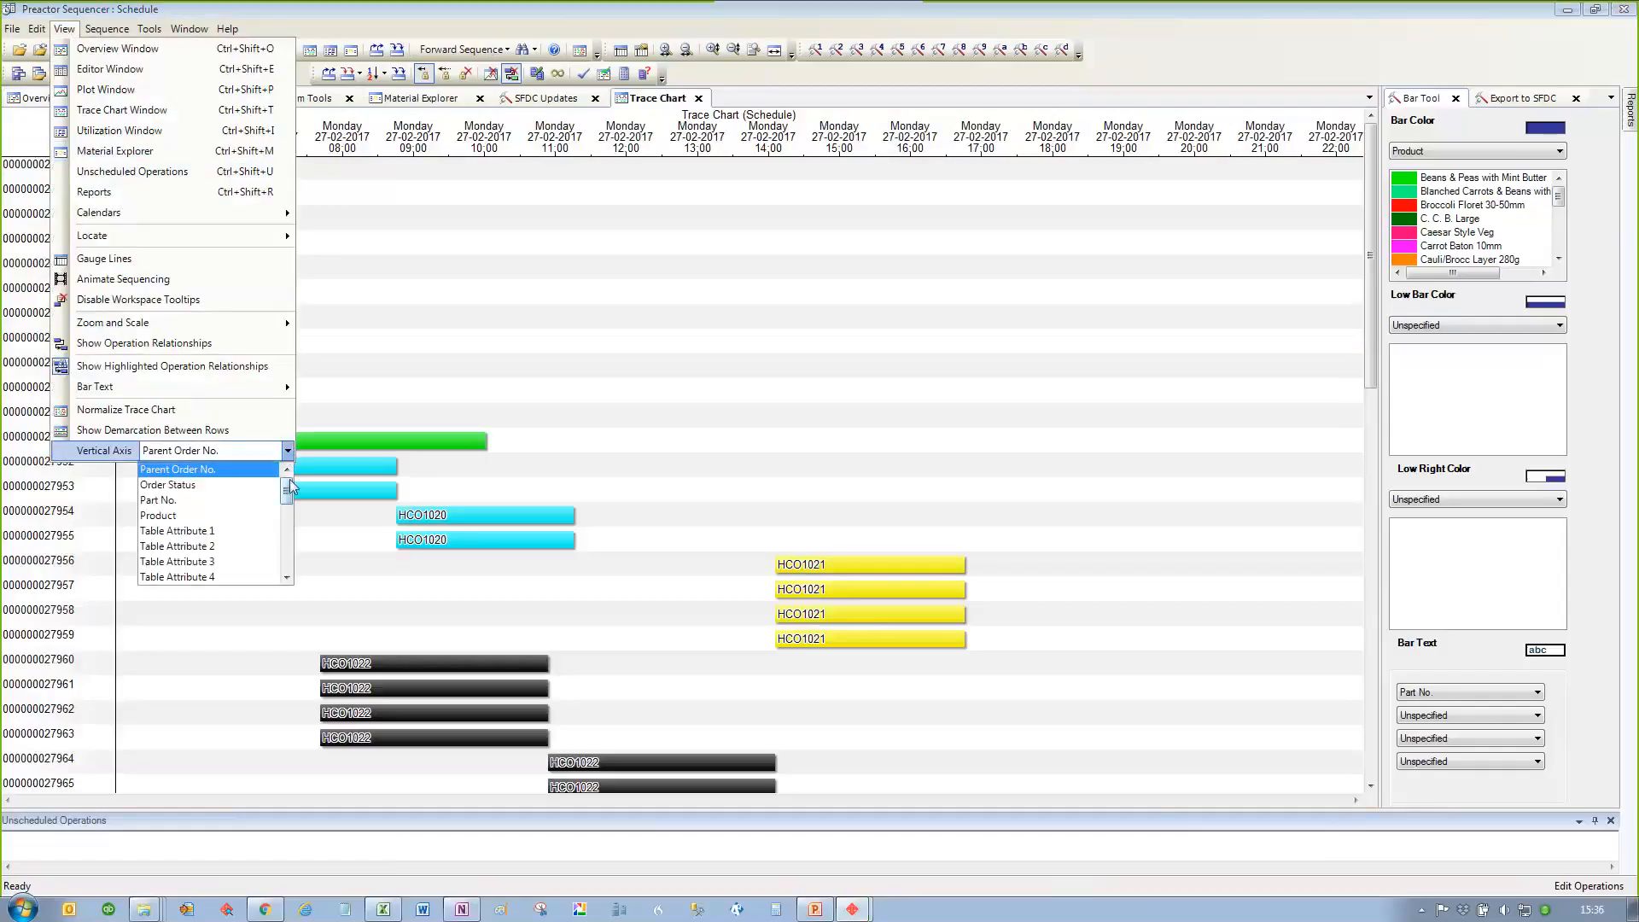
drag(288, 489, 287, 561)
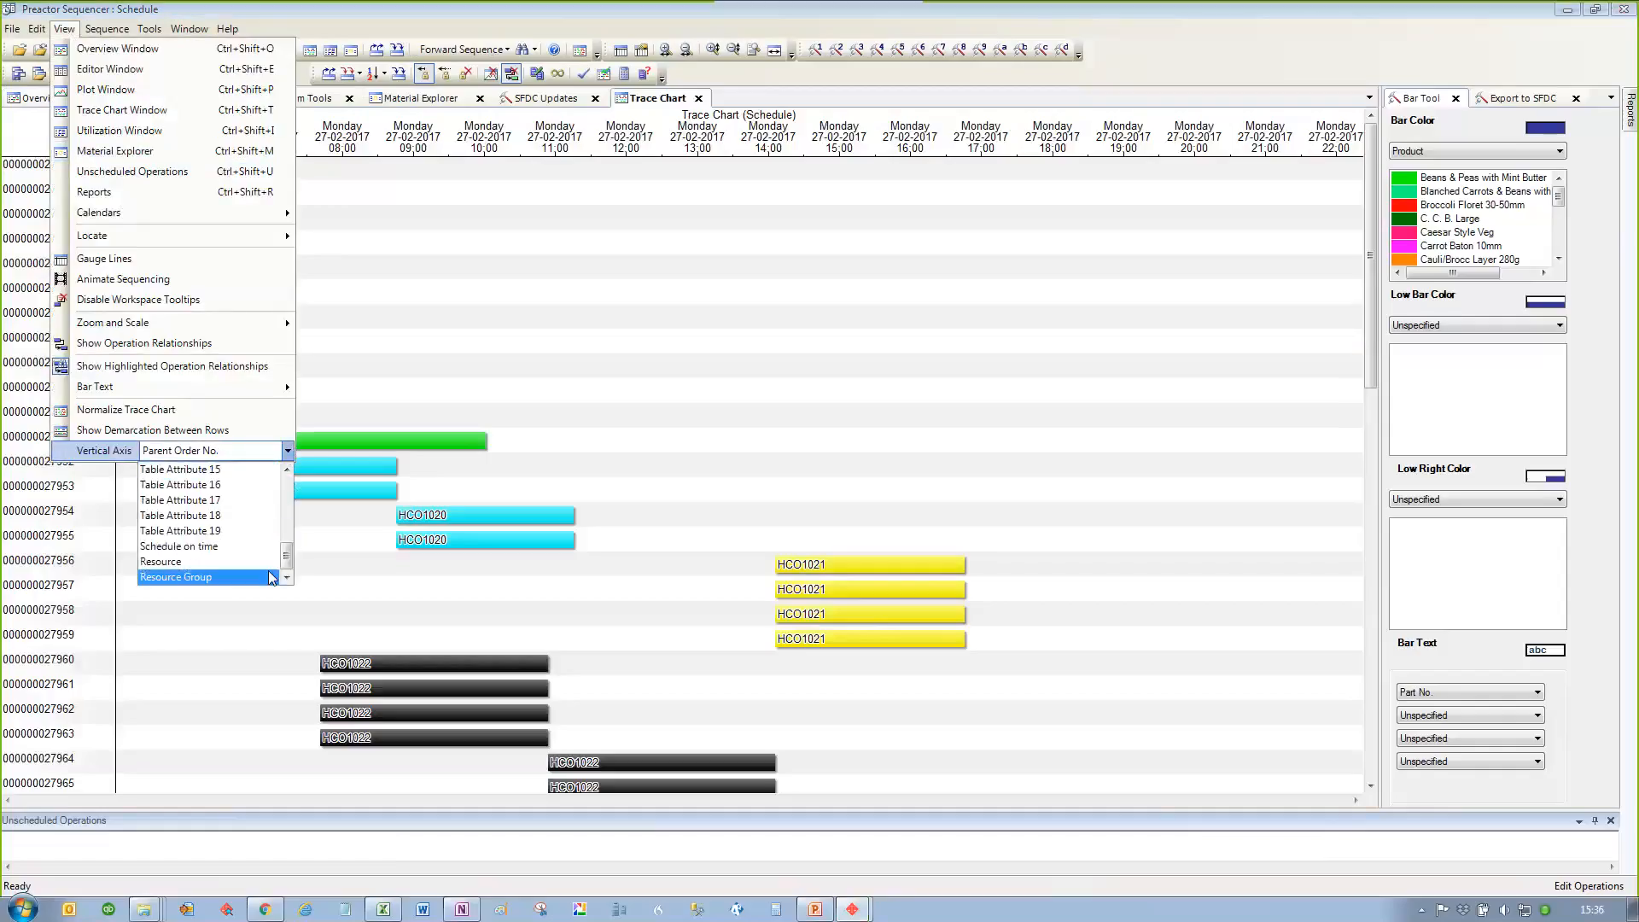
click(205, 561)
click(703, 283)
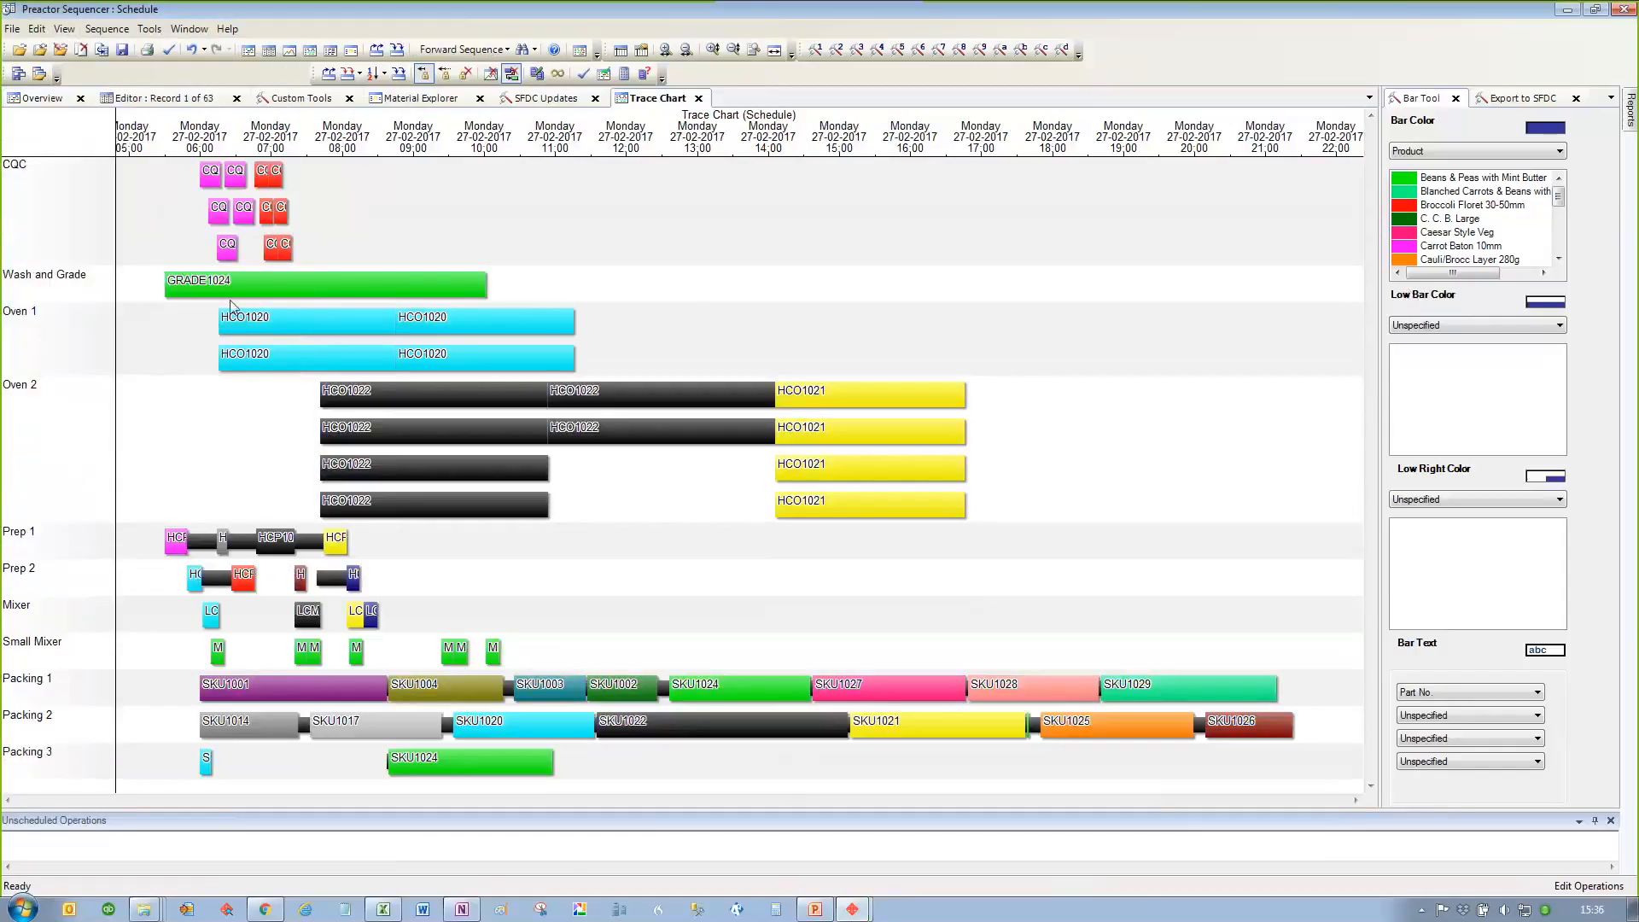
Step: Open the Test Copy dataset as the comparative schedule in the trace chart
click(40, 51)
click(668, 438)
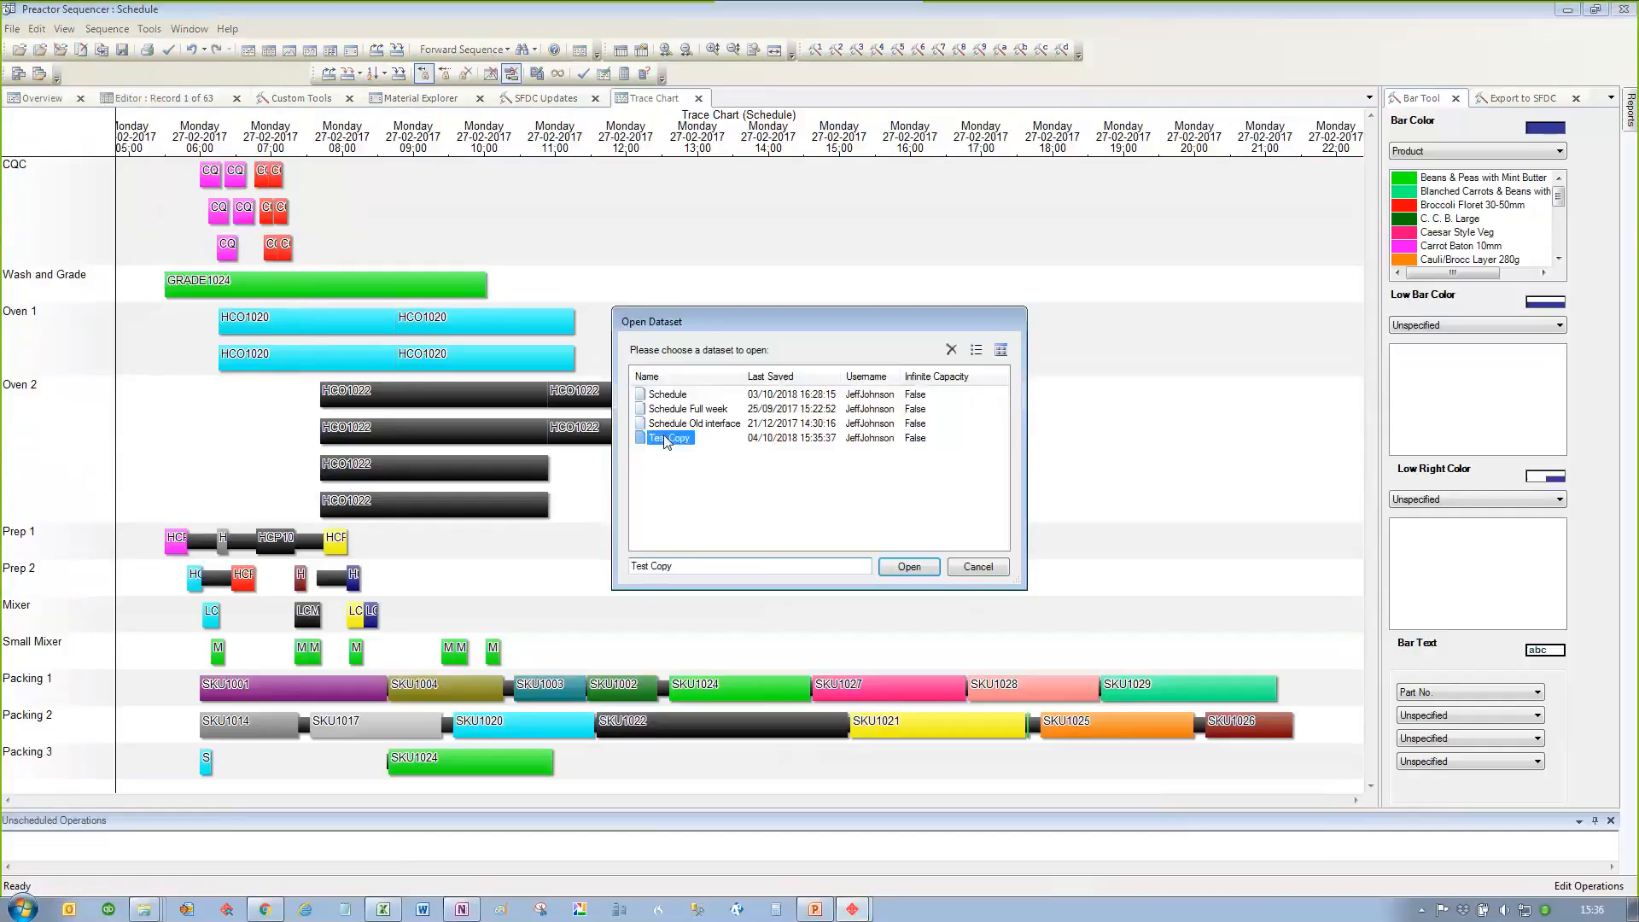
click(910, 568)
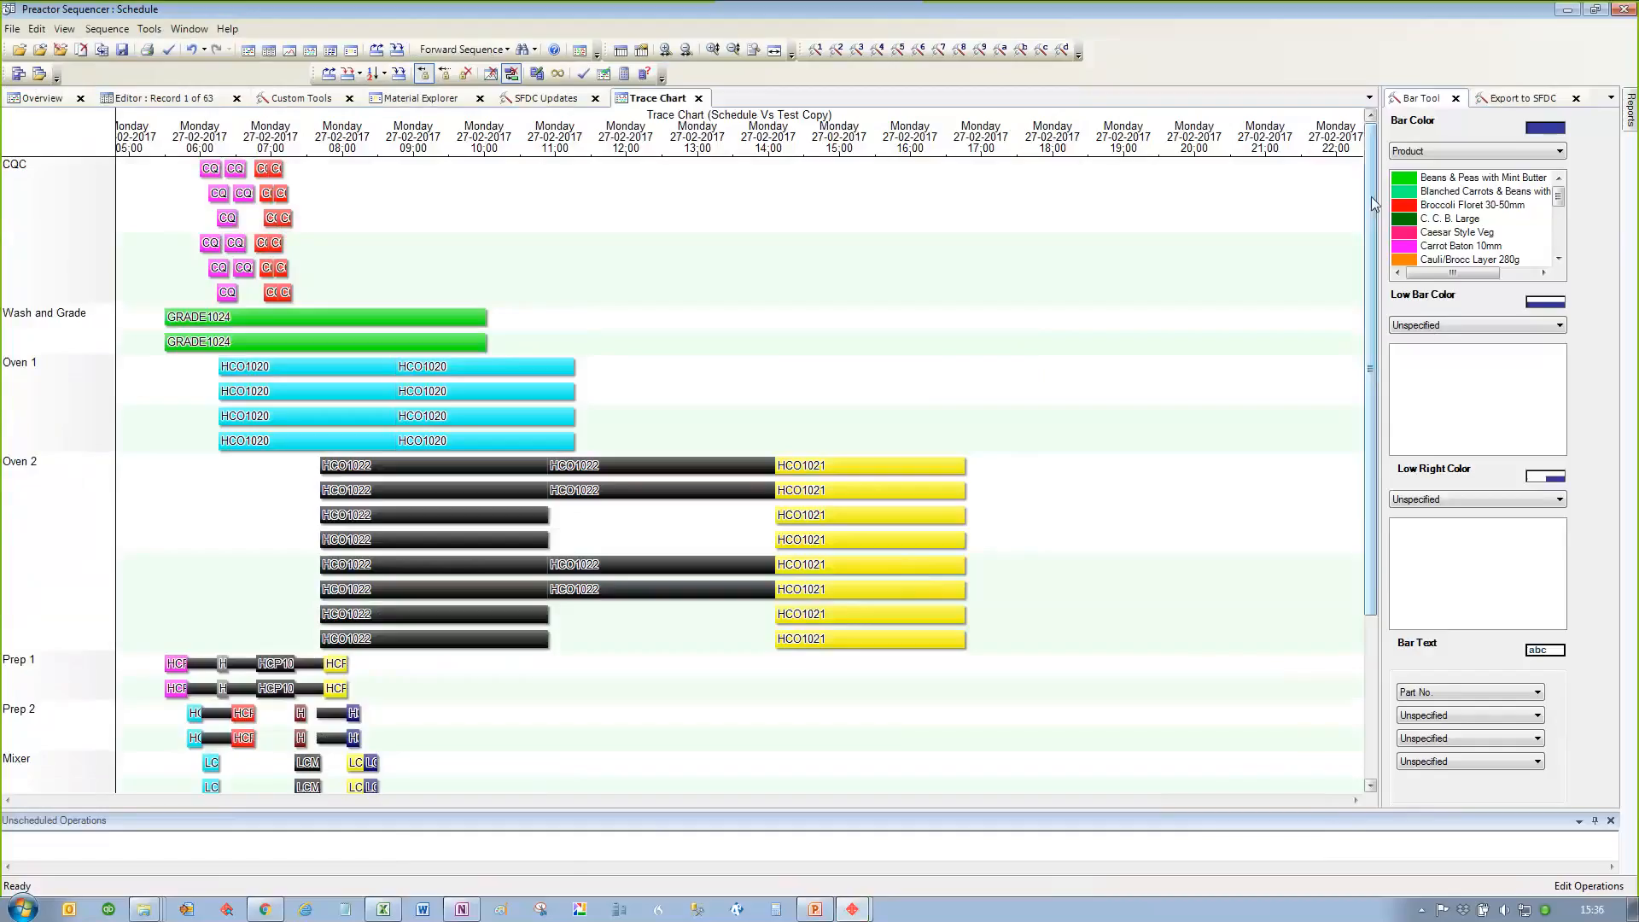
Step: Compare the paired Packing 1 to Packing 3 rows of Schedule and Test Copy, focusing on SKU1024, and close the trace chart
drag(1372, 197, 1374, 407)
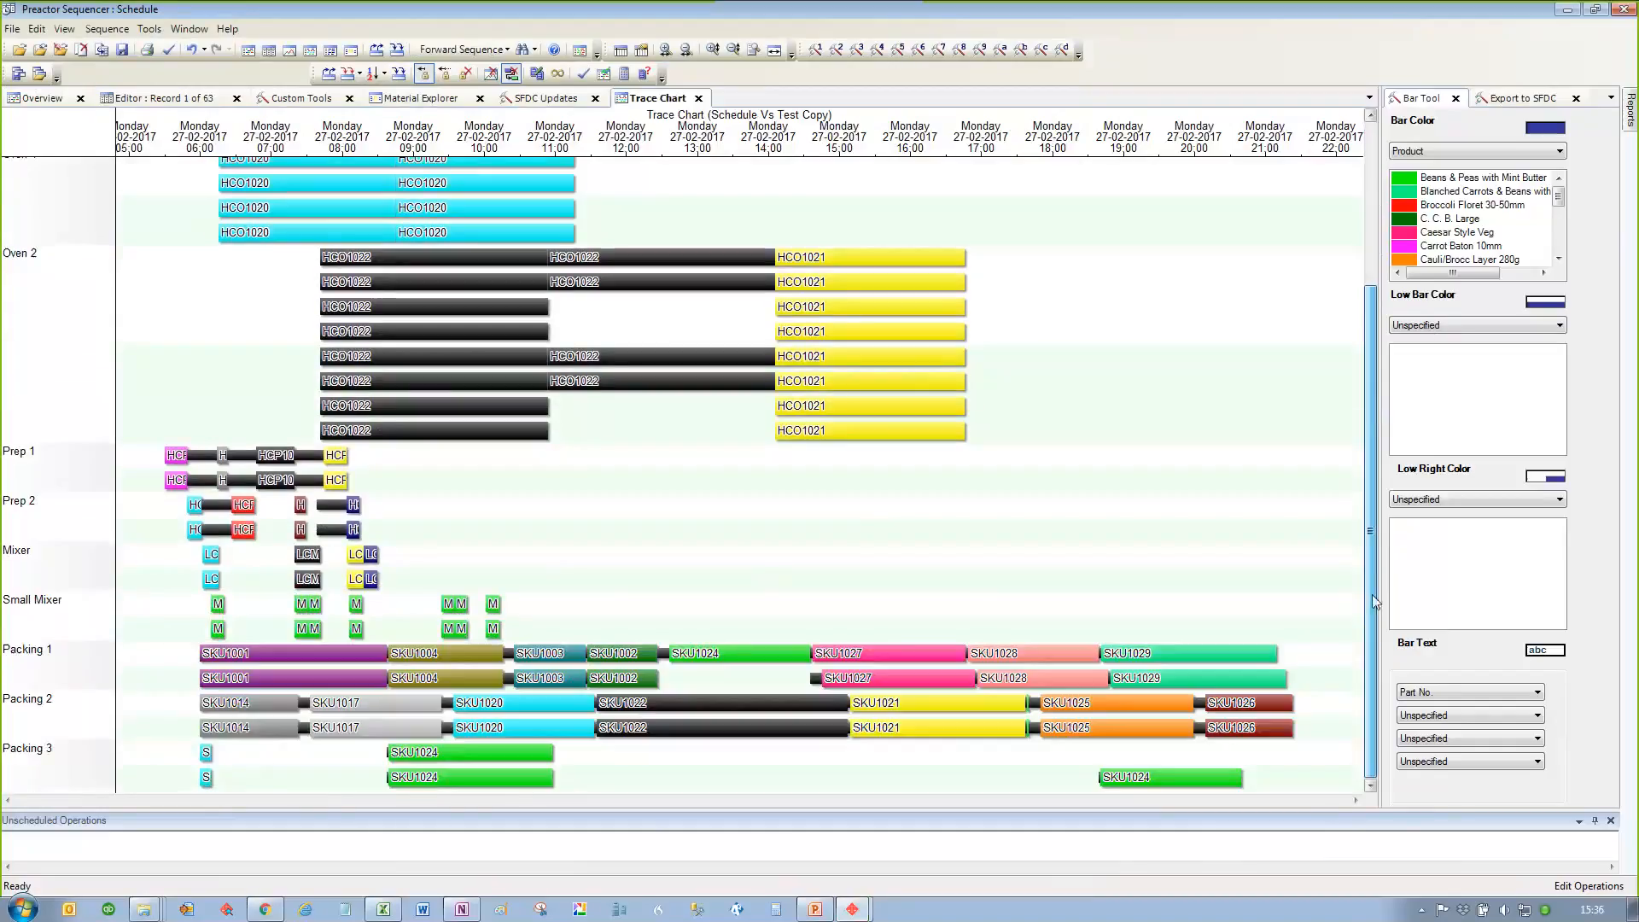
scroll(747, 768, up, 2)
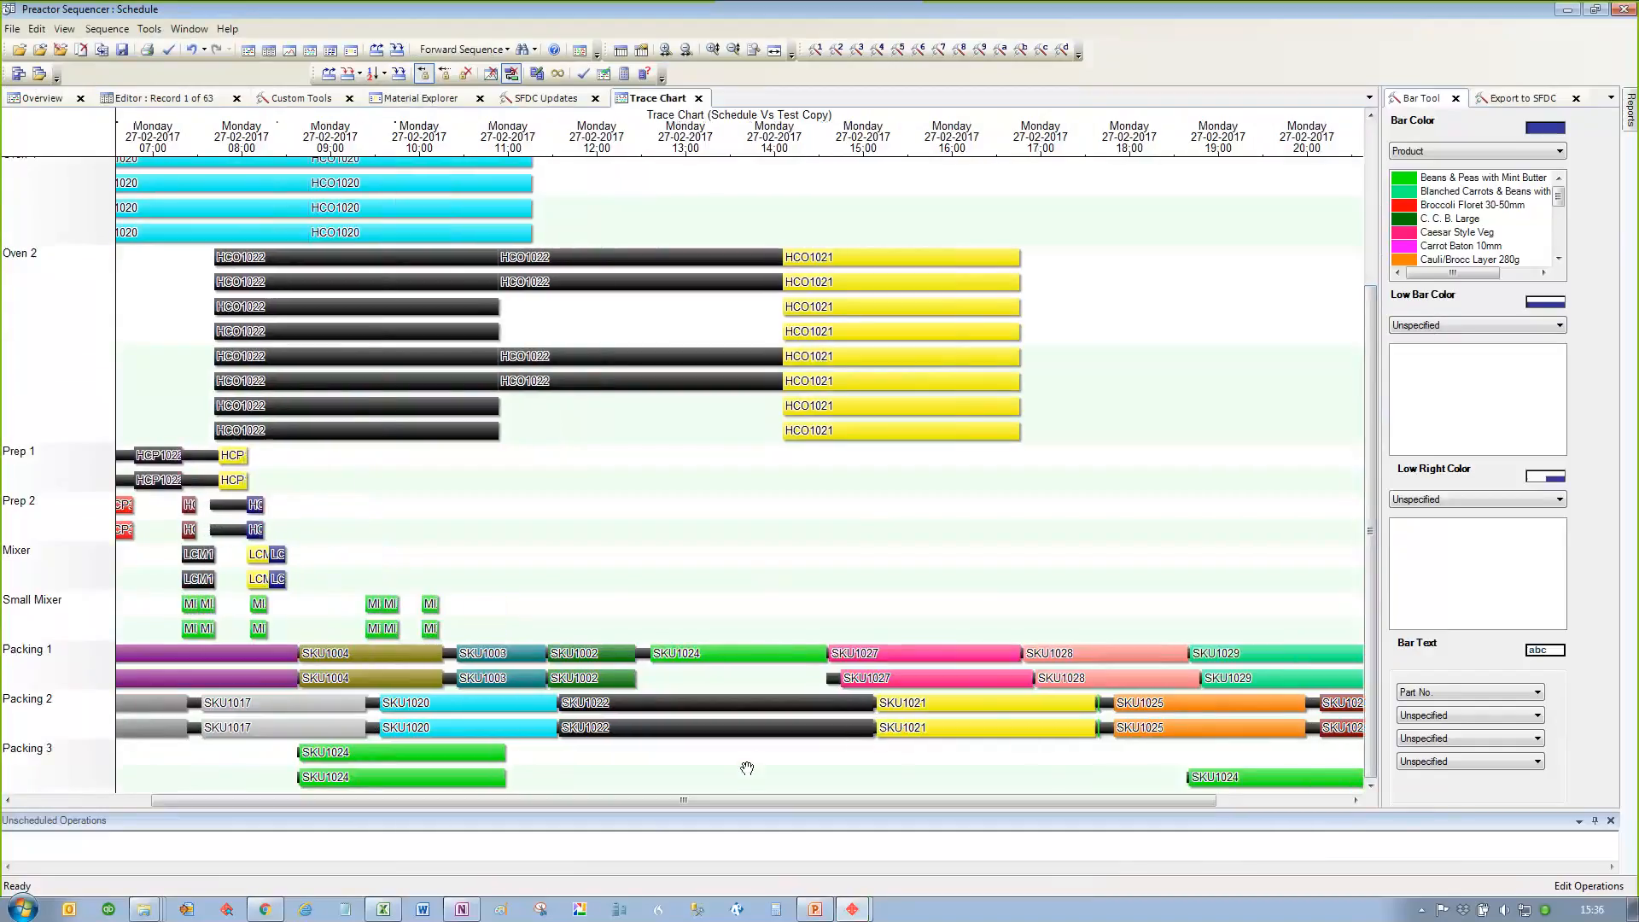
scroll(747, 768, down, 2)
scroll(747, 769, up, 2)
scroll(747, 768, up, 2)
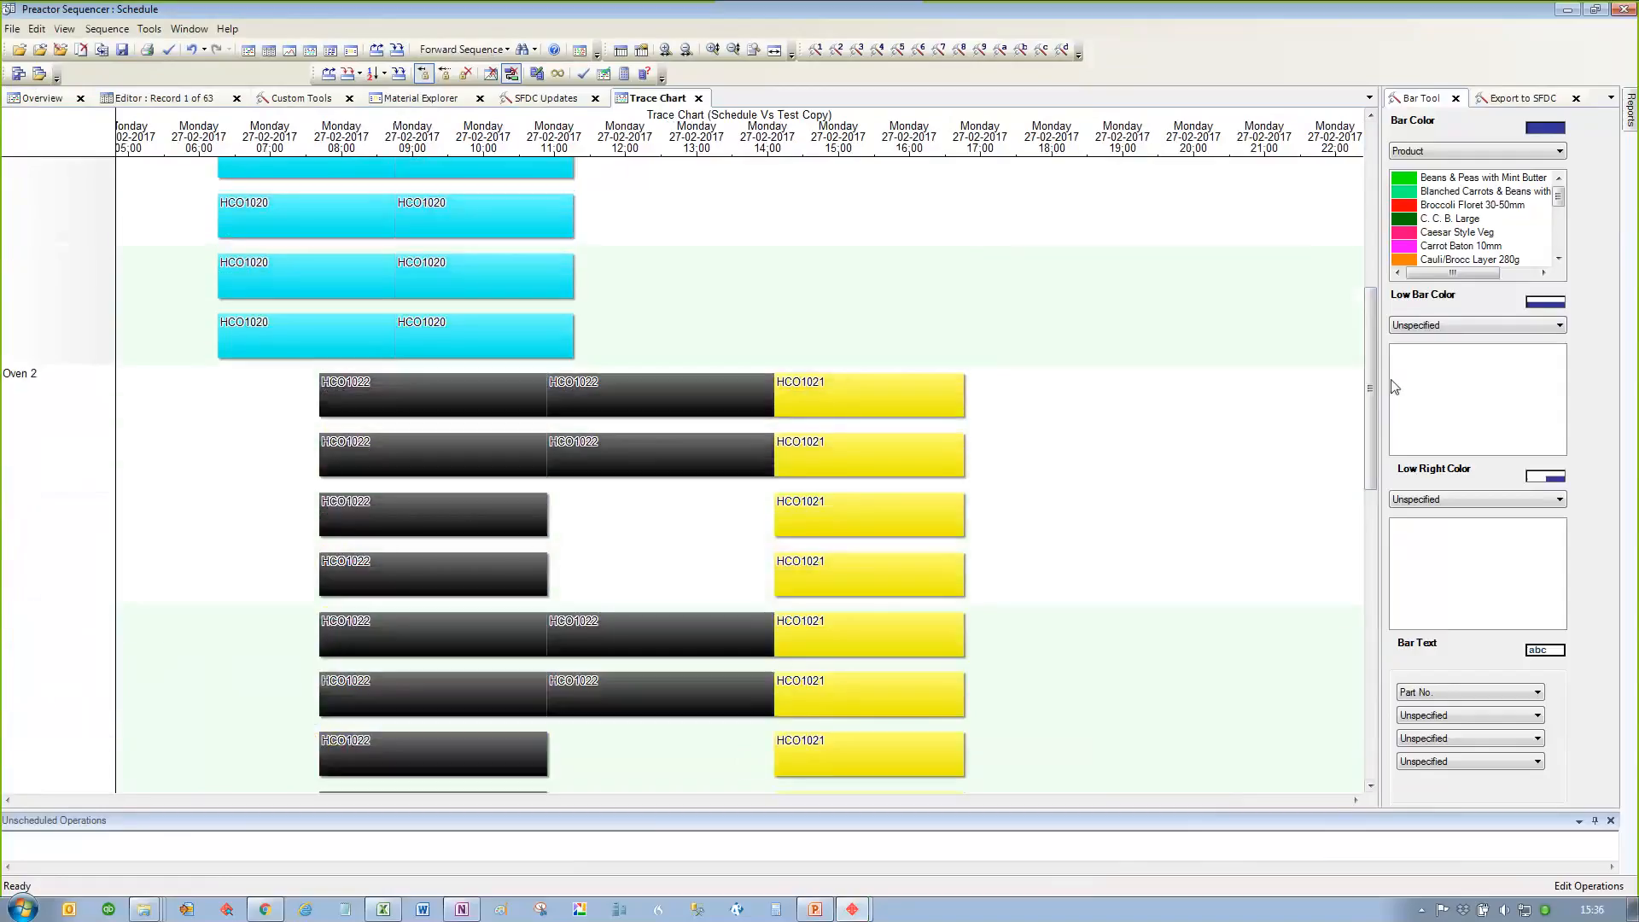
drag(1370, 330, 1370, 614)
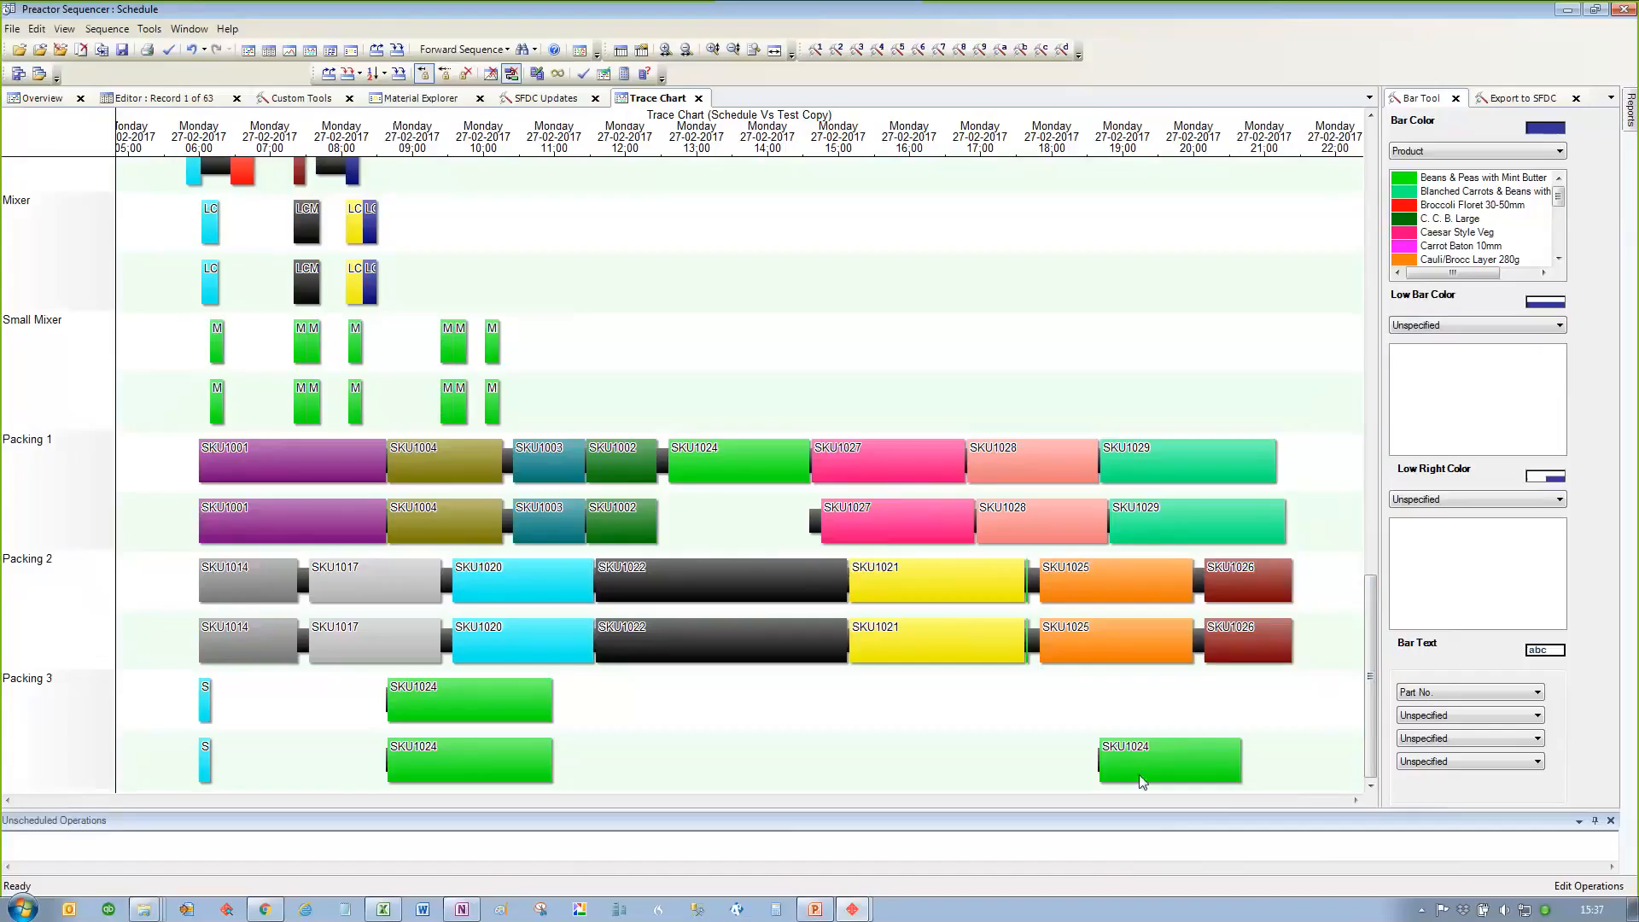
mouse_move(1143, 781)
click(699, 98)
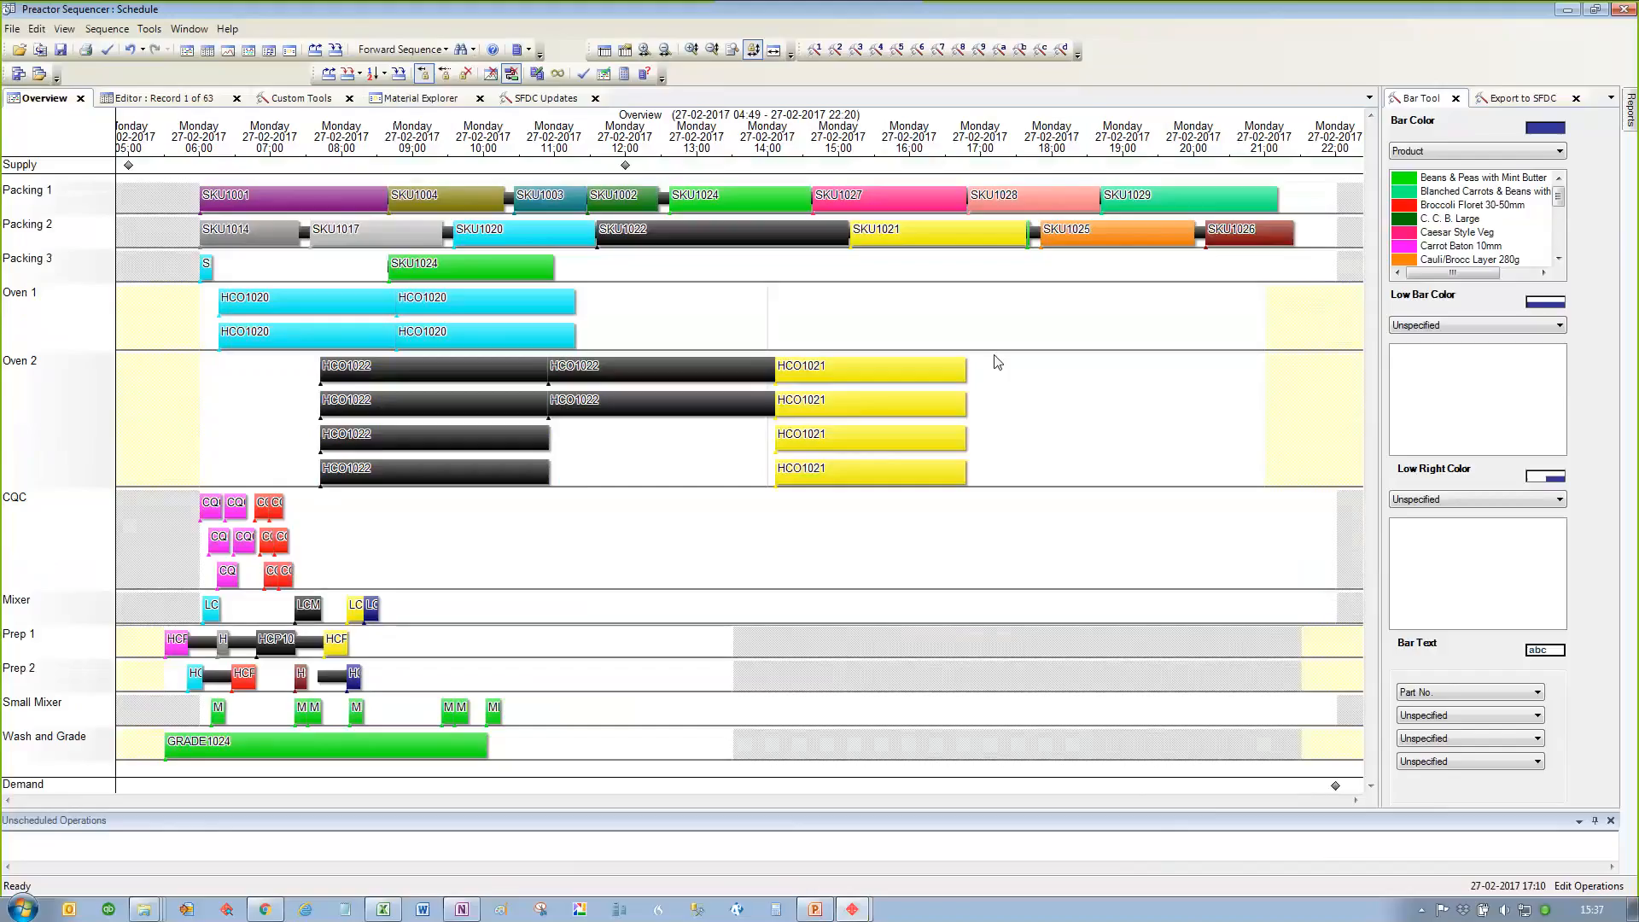
Step: Display the resource utilization chart in 8-hour buckets with reference date 27/09/2016 06:00
click(273, 54)
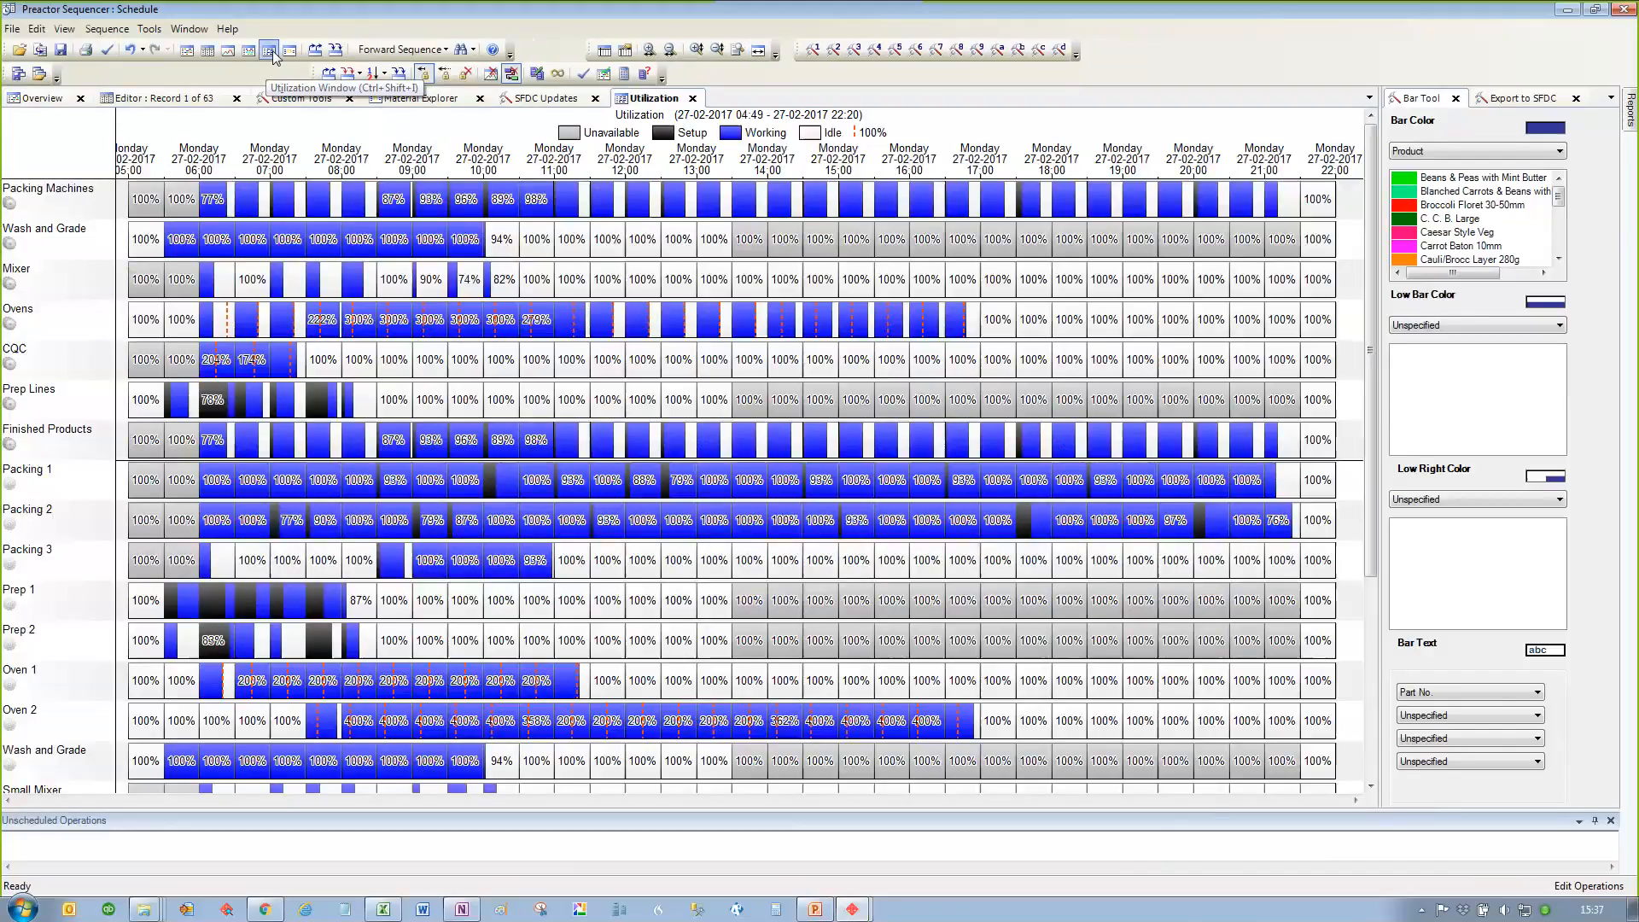
right_click(507, 146)
click(563, 226)
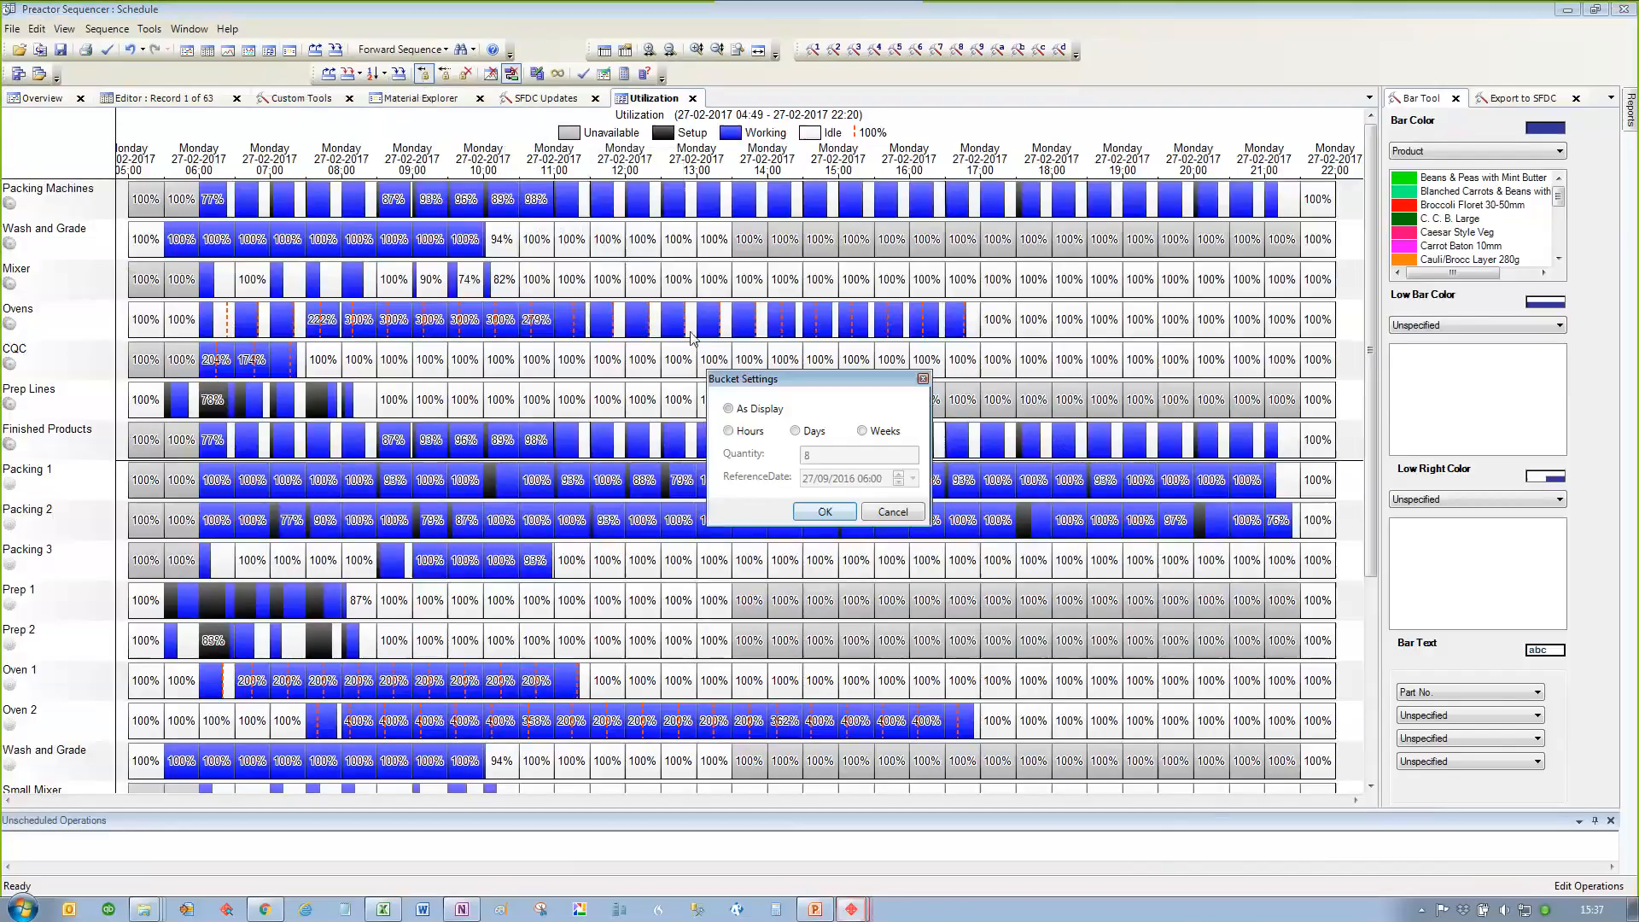
click(733, 432)
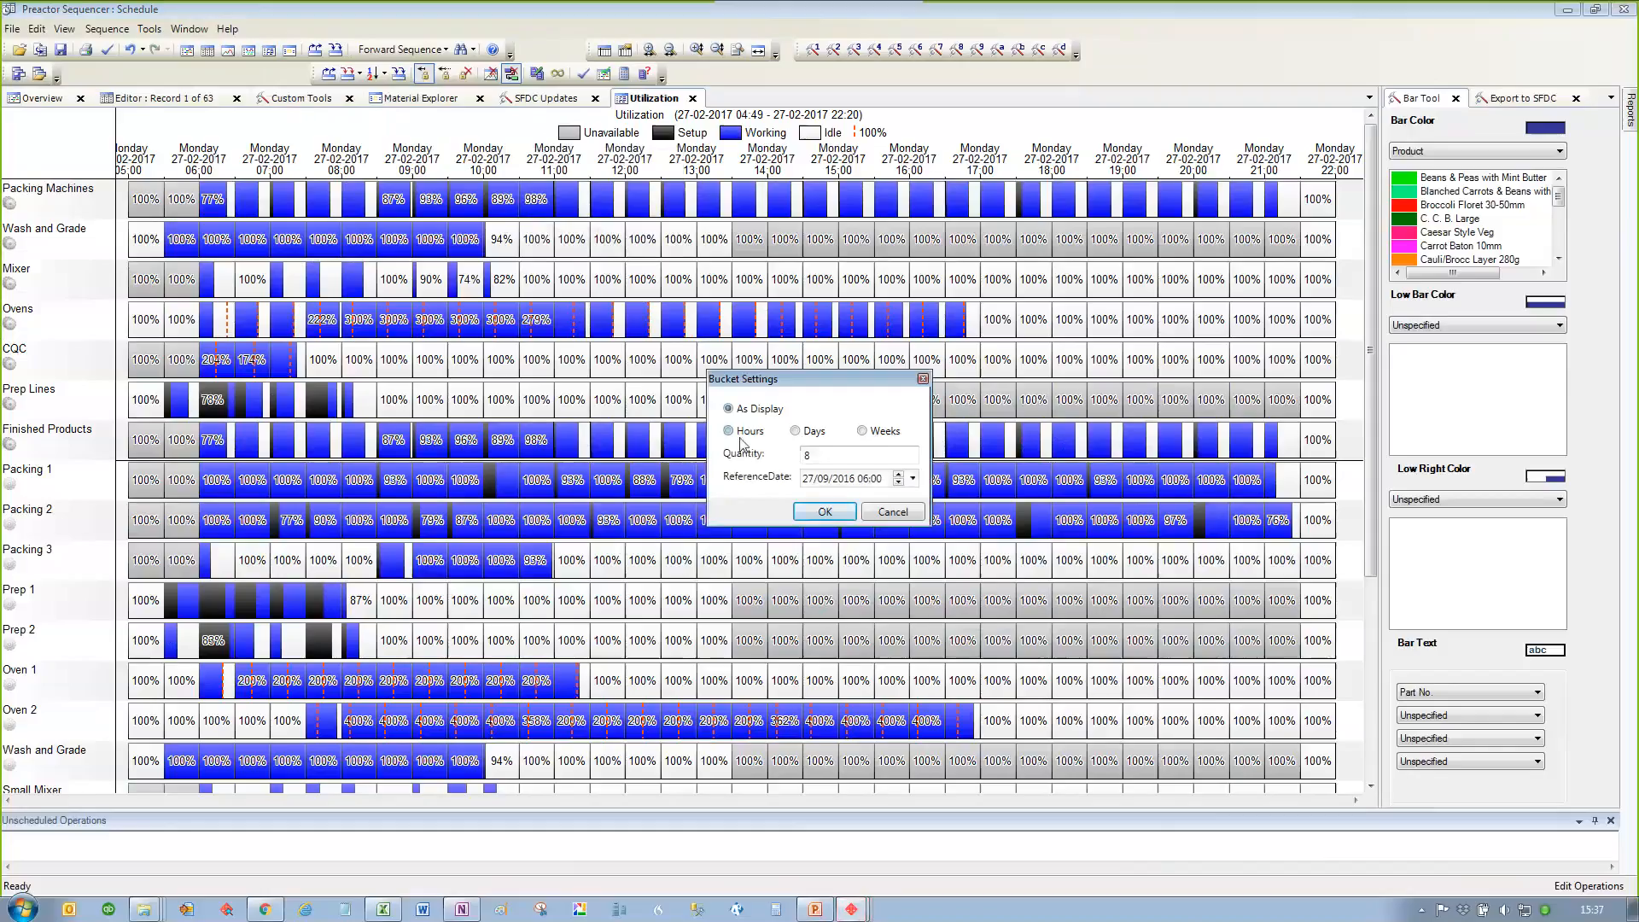
click(825, 512)
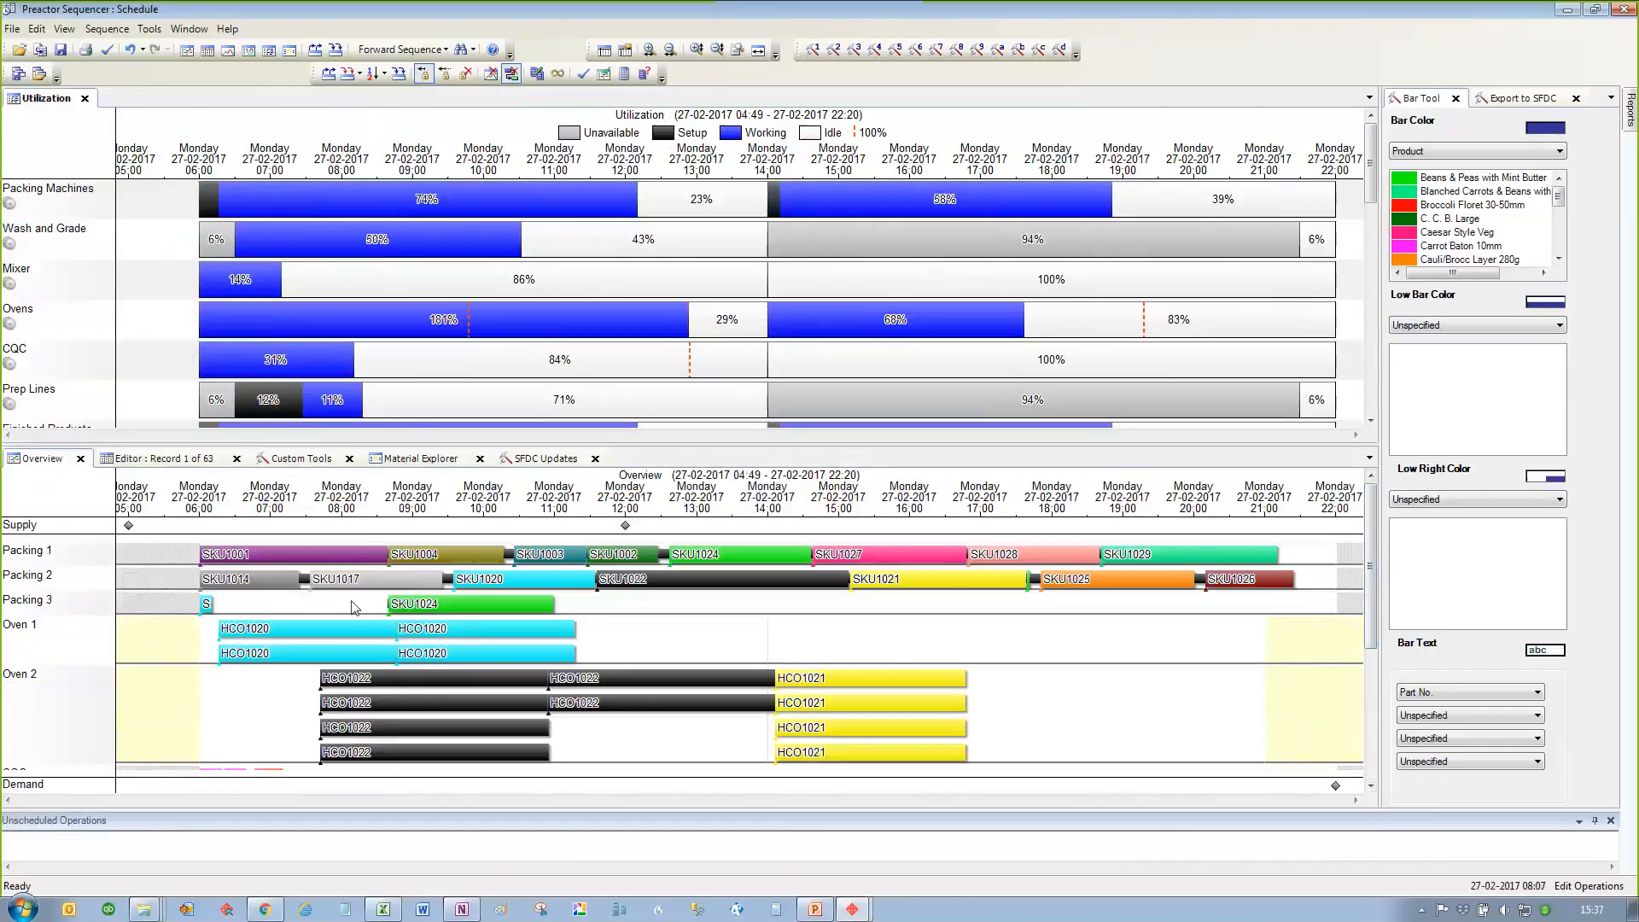
Step: Enlarge the packing rows in the overview and check the utilization details of Packing 1 for 06:00 to 14:00
click(352, 602)
scroll(352, 602, up, 6)
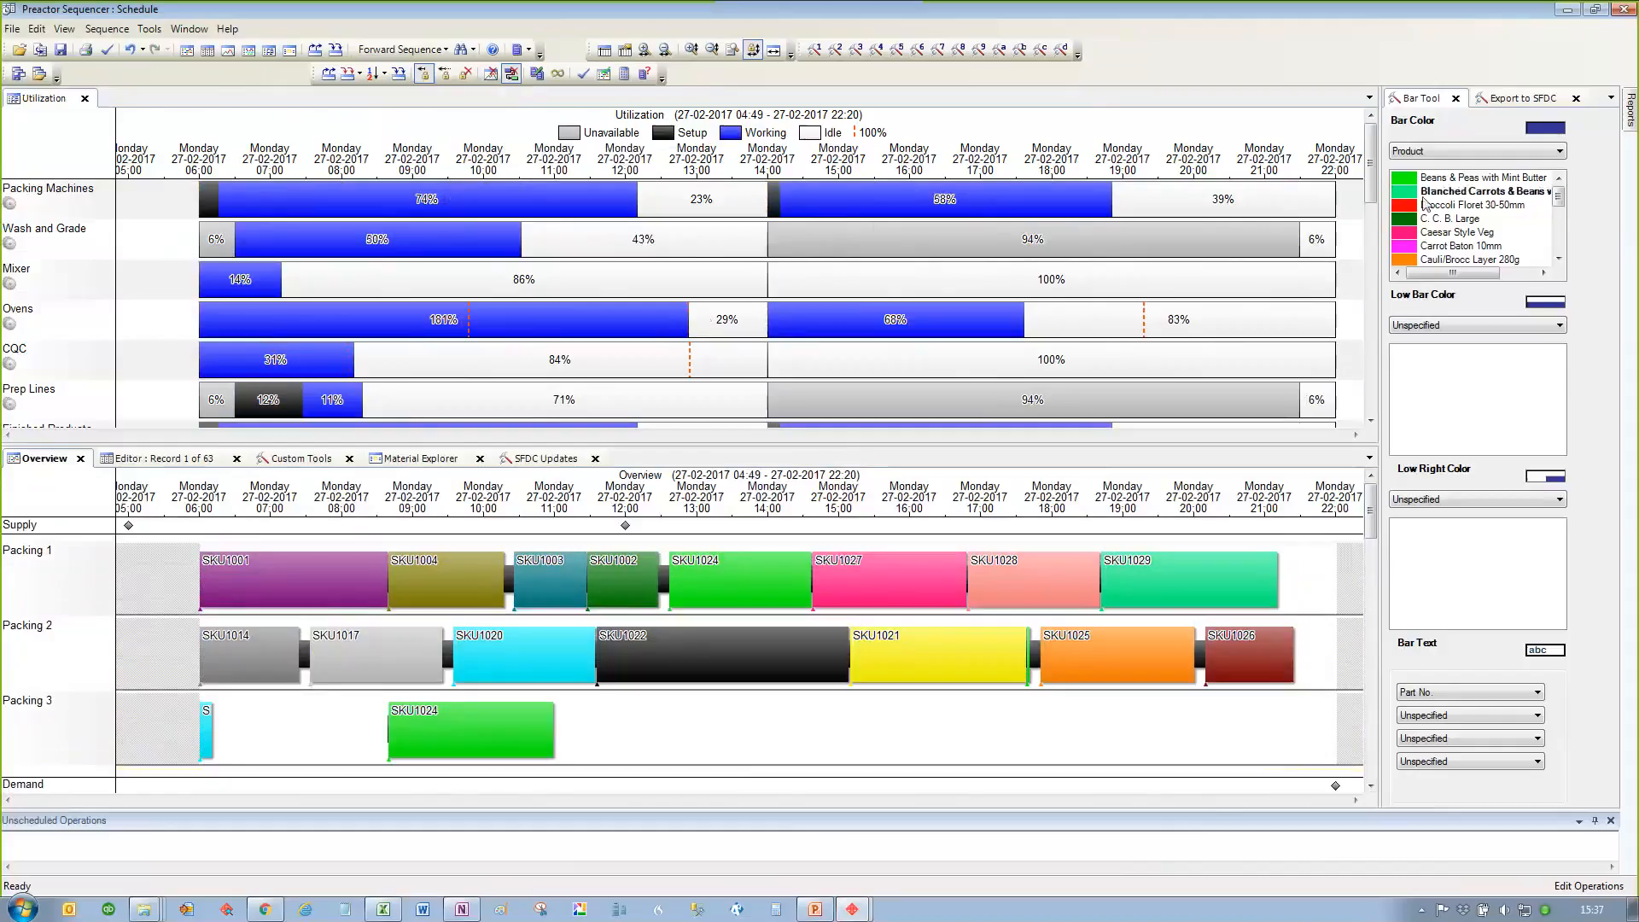
drag(1370, 139, 1370, 216)
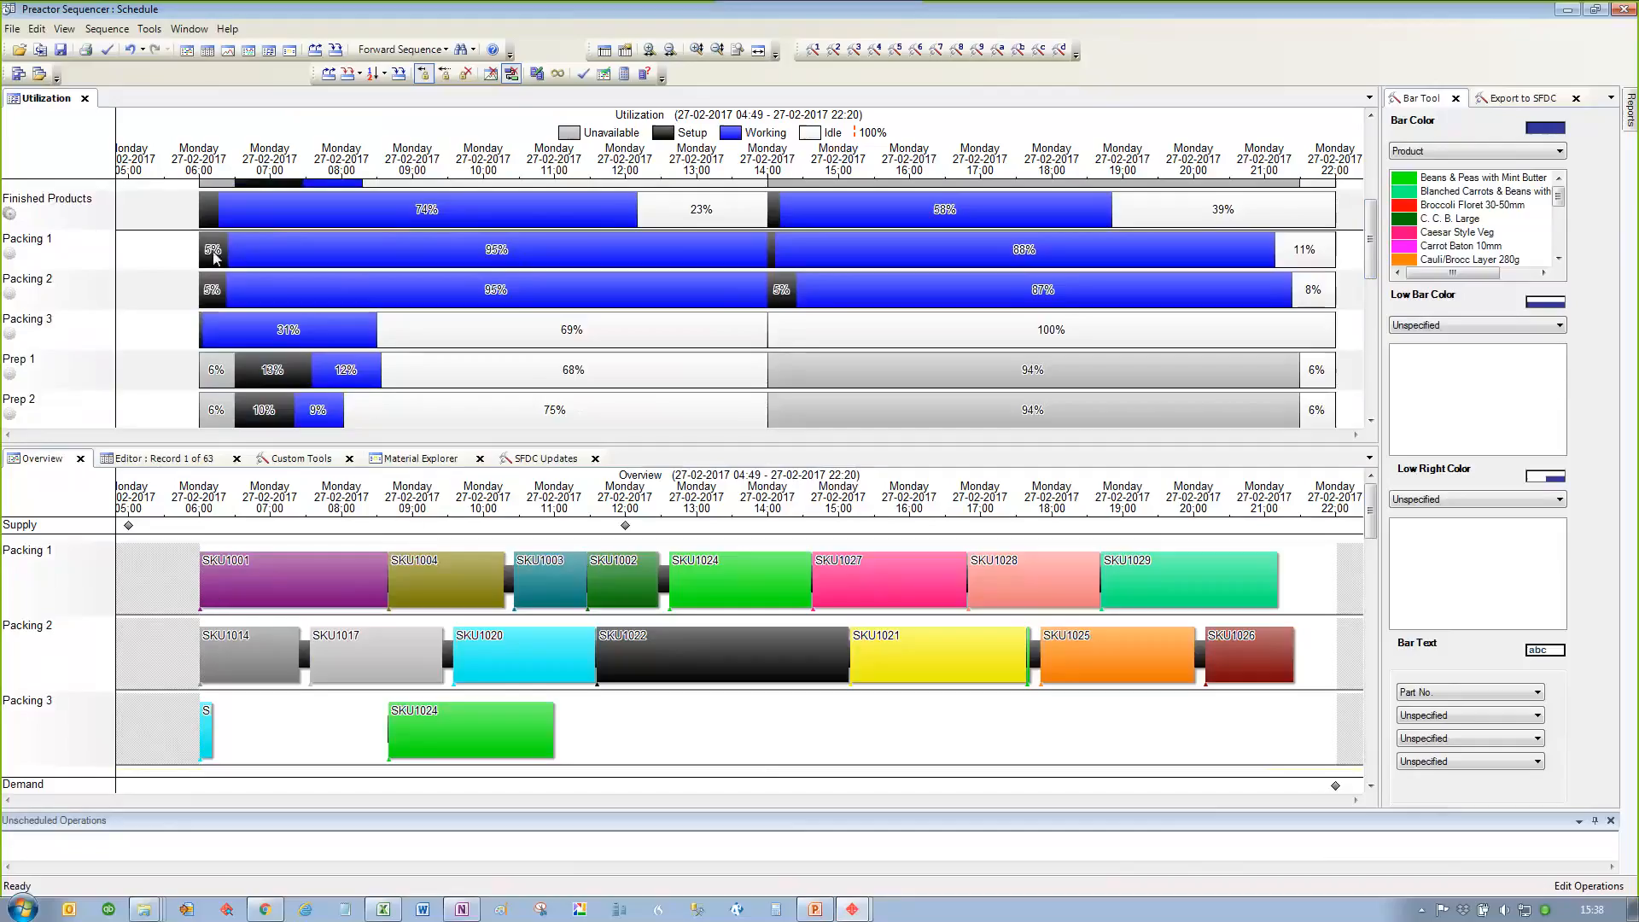
double_click(402, 256)
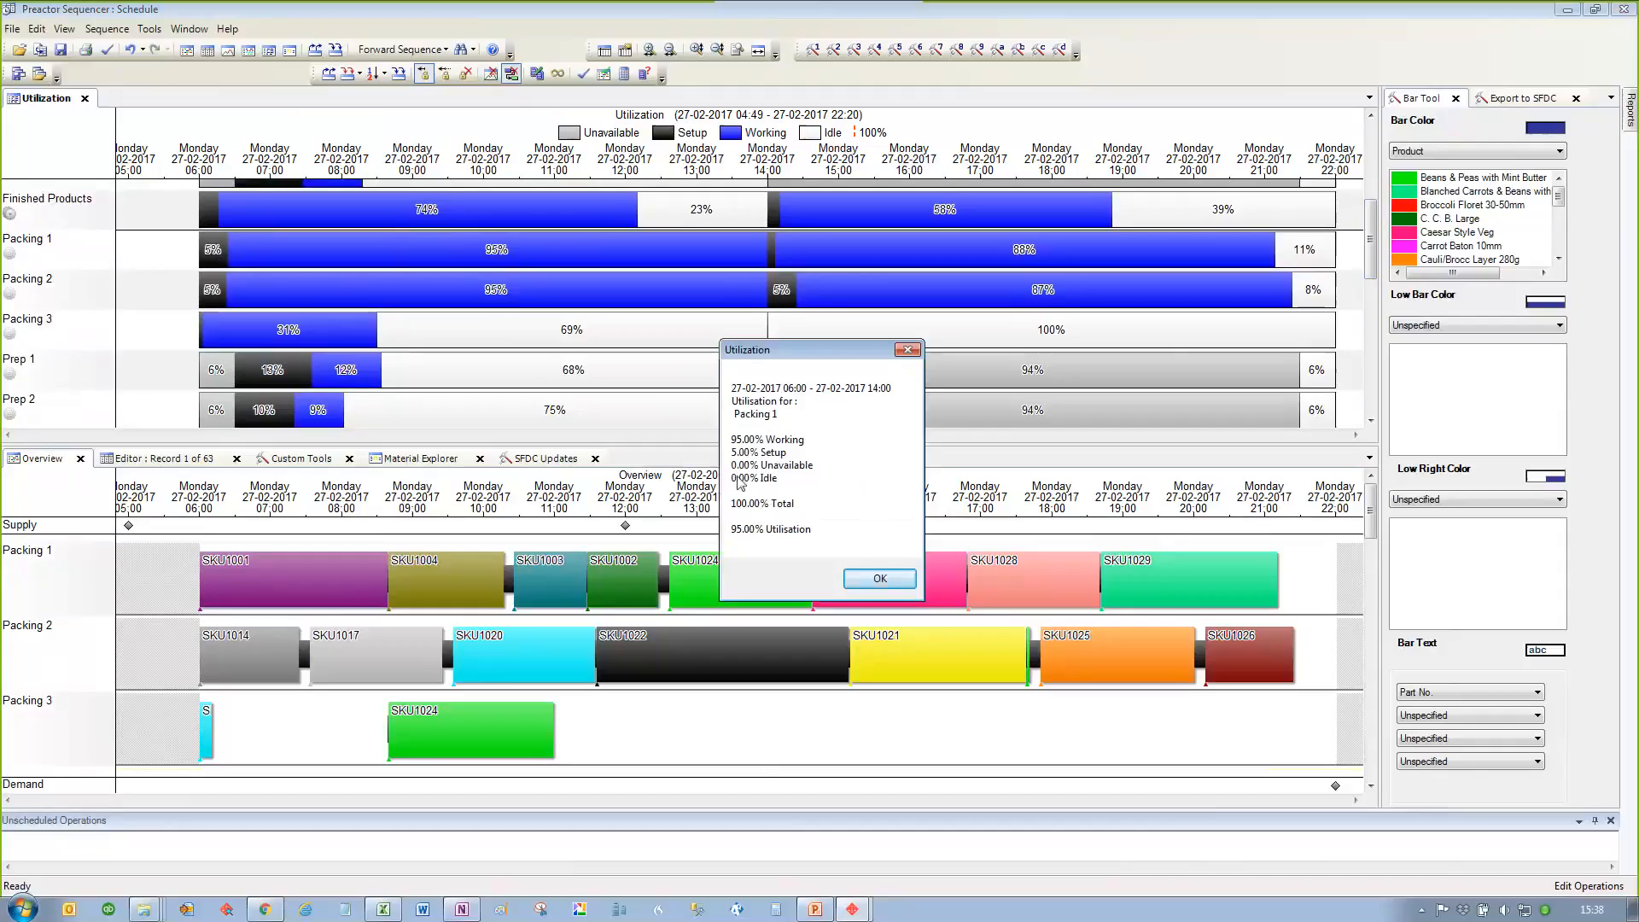
click(908, 350)
Step: Move SKU1004 from Packing 1 to Packing 3 at about 18:45 and check Packing 1's utilization details for 06:00 to 14:00
drag(433, 577, 1097, 748)
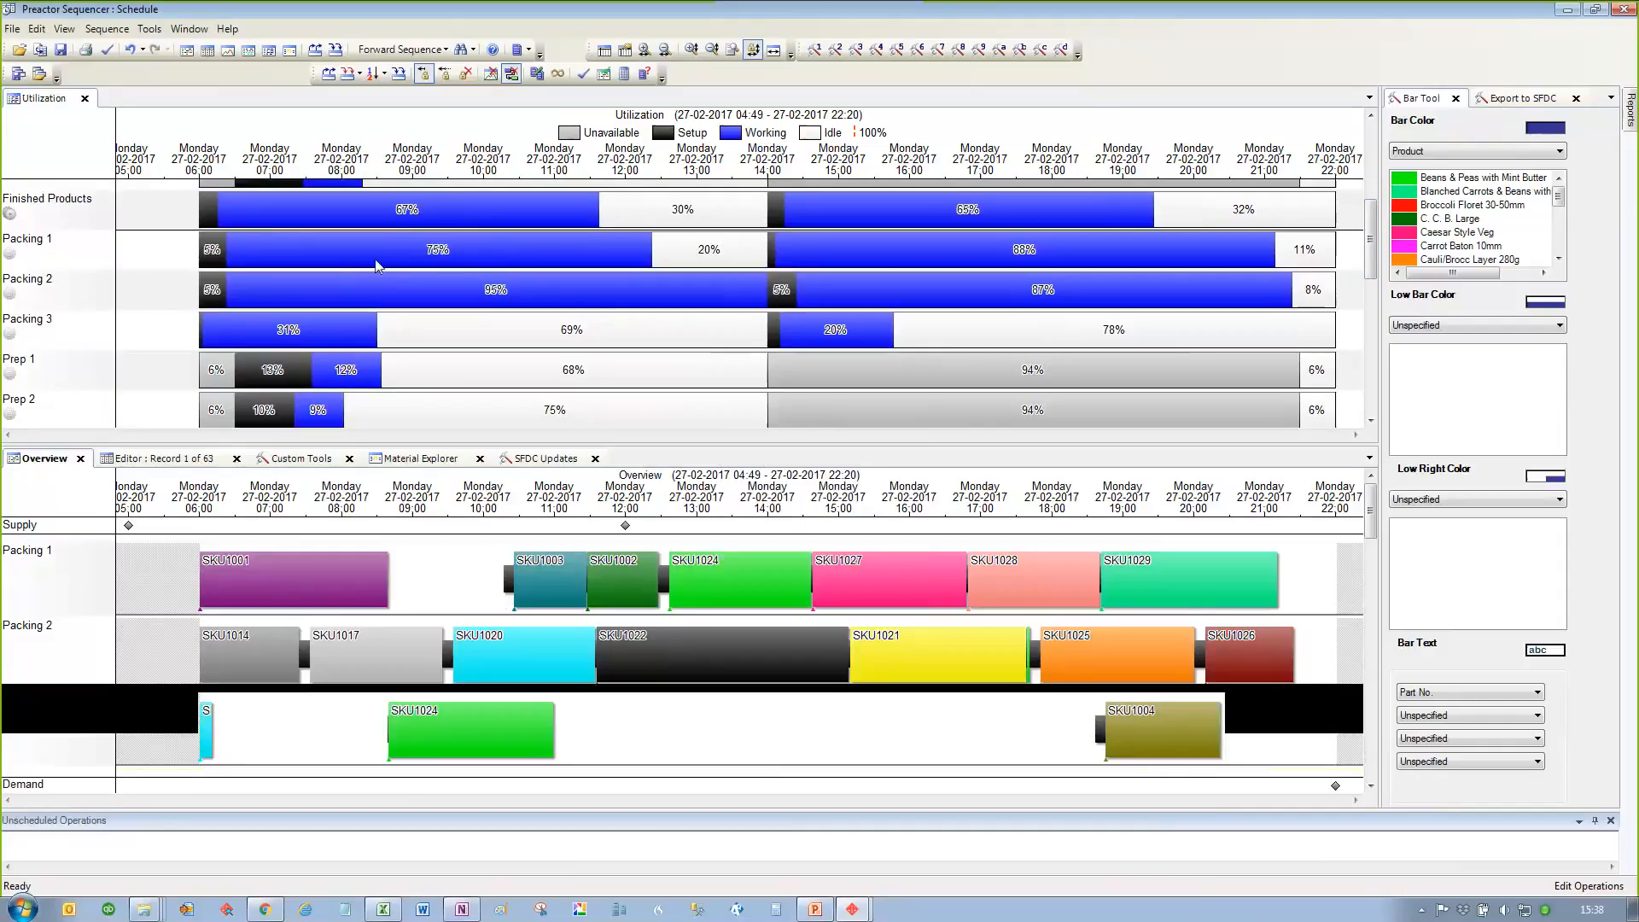
click(425, 259)
double_click(425, 260)
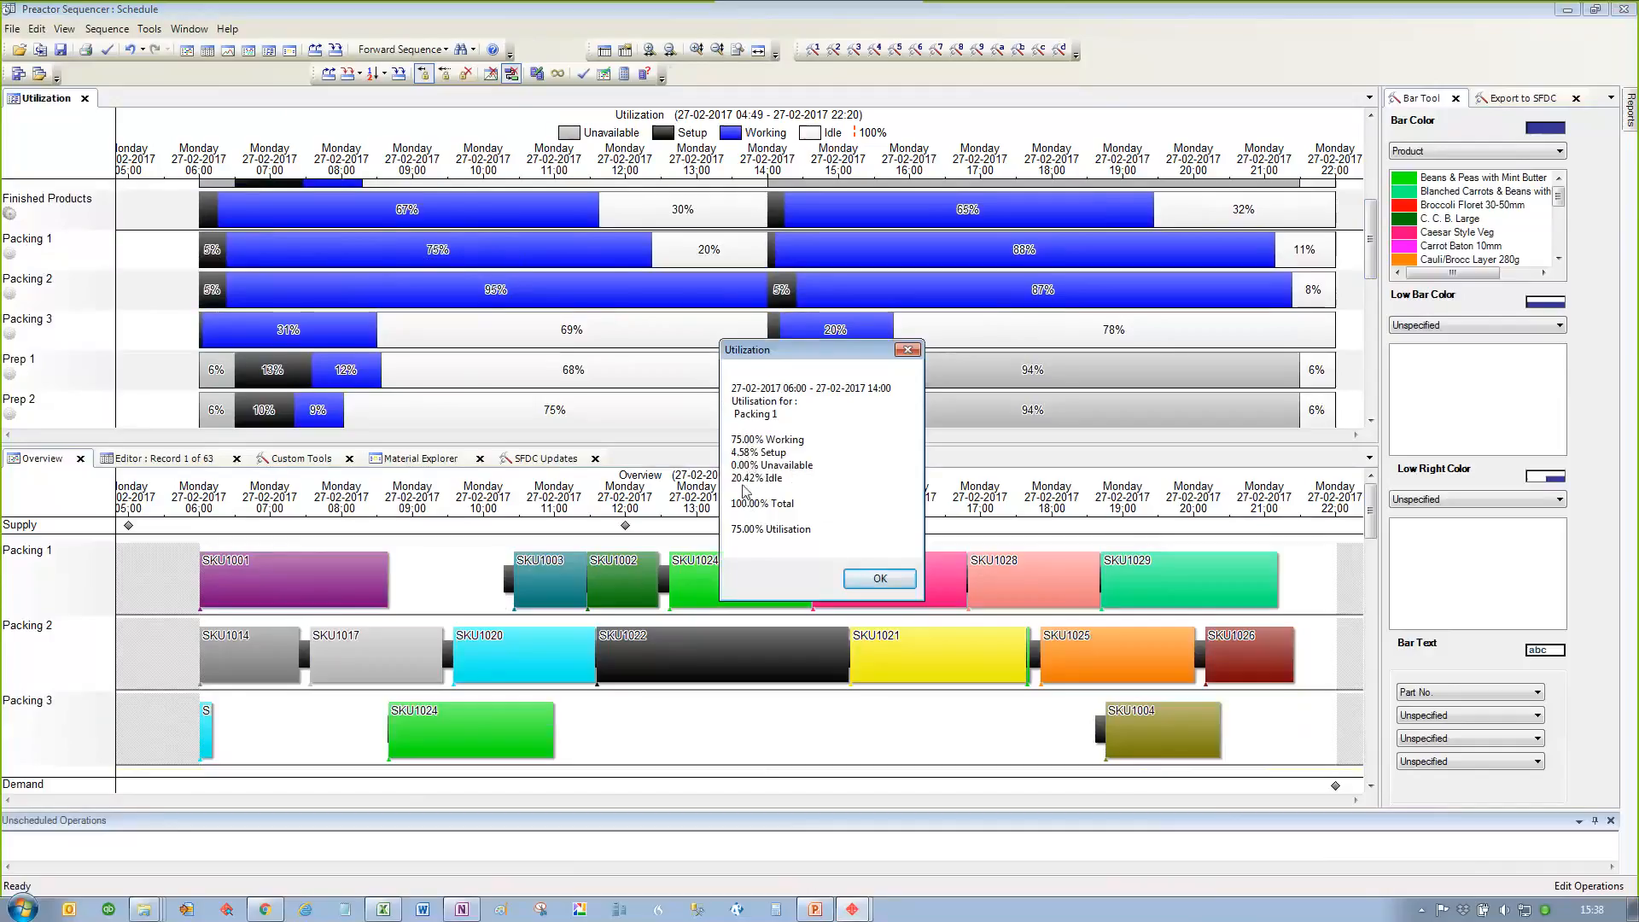
click(879, 580)
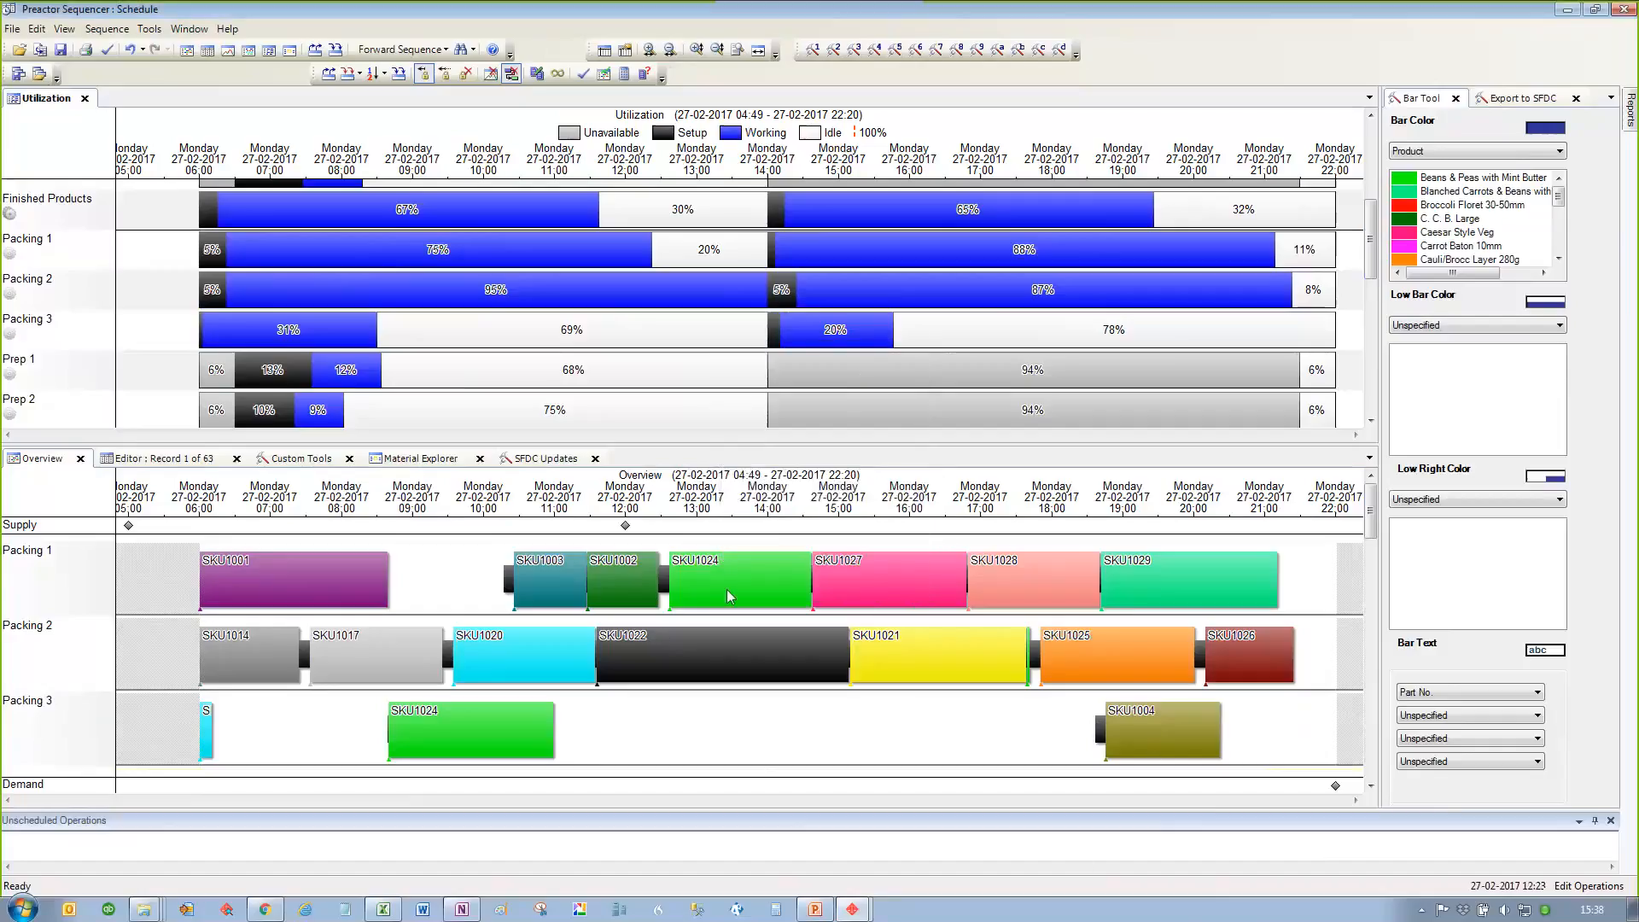
Step: Move SKU1028 on Packing 1 into the gap between SKU1001 and SKU1003, accepting the prompts
drag(1041, 585, 425, 580)
click(898, 520)
click(940, 536)
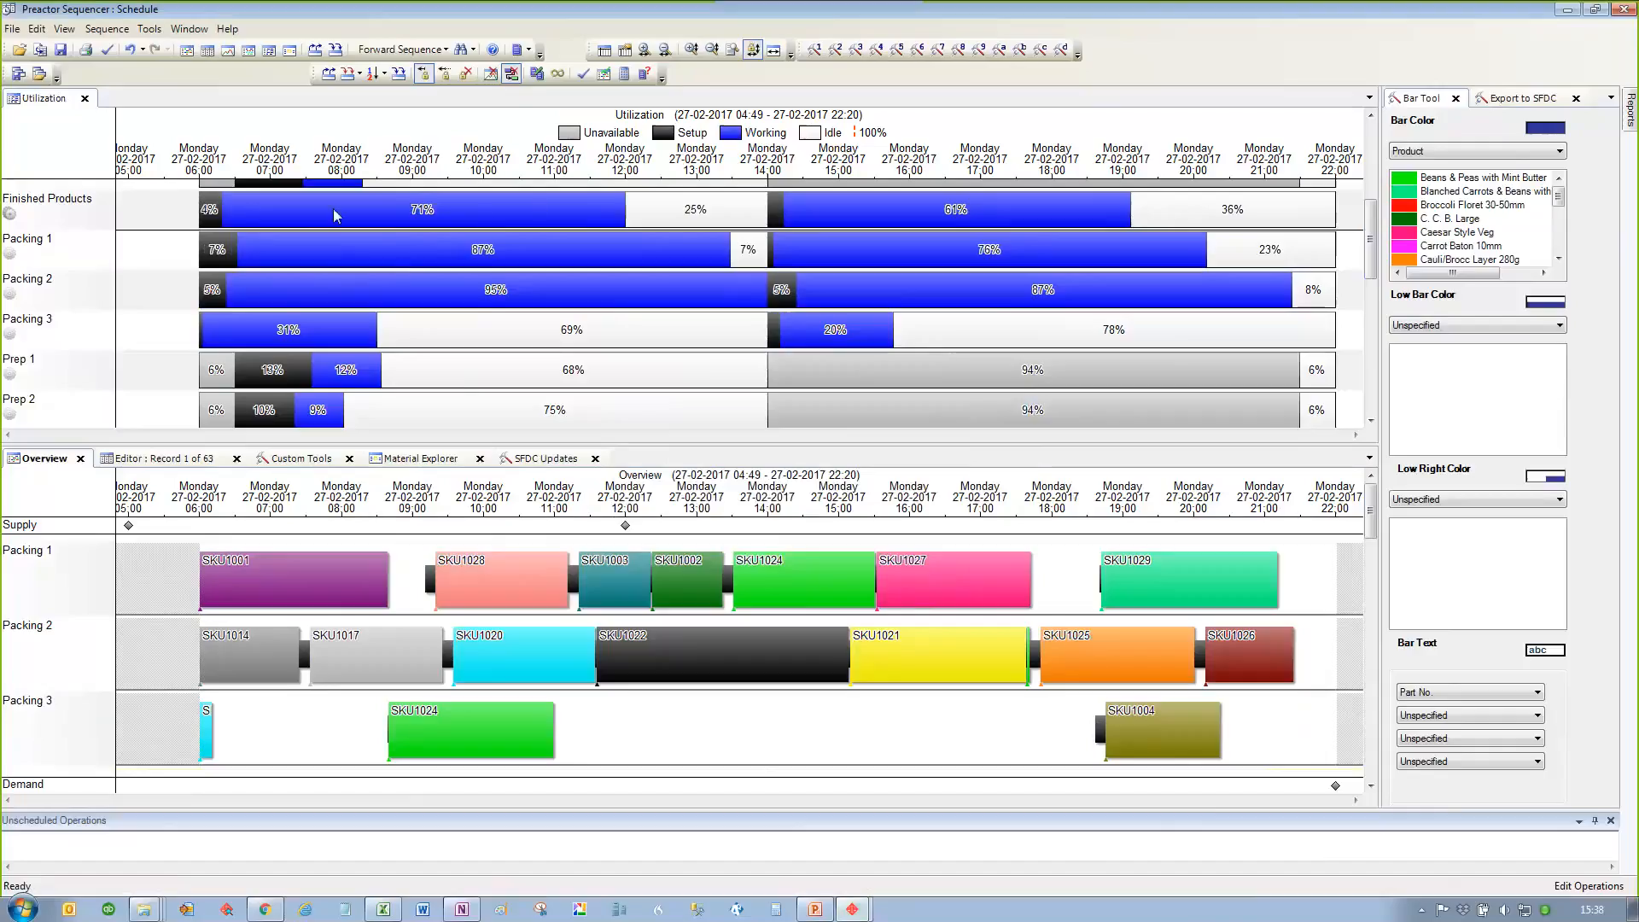
Step: Undo the SKU1028 and SKU1004 moves and close the utilization chart
click(128, 49)
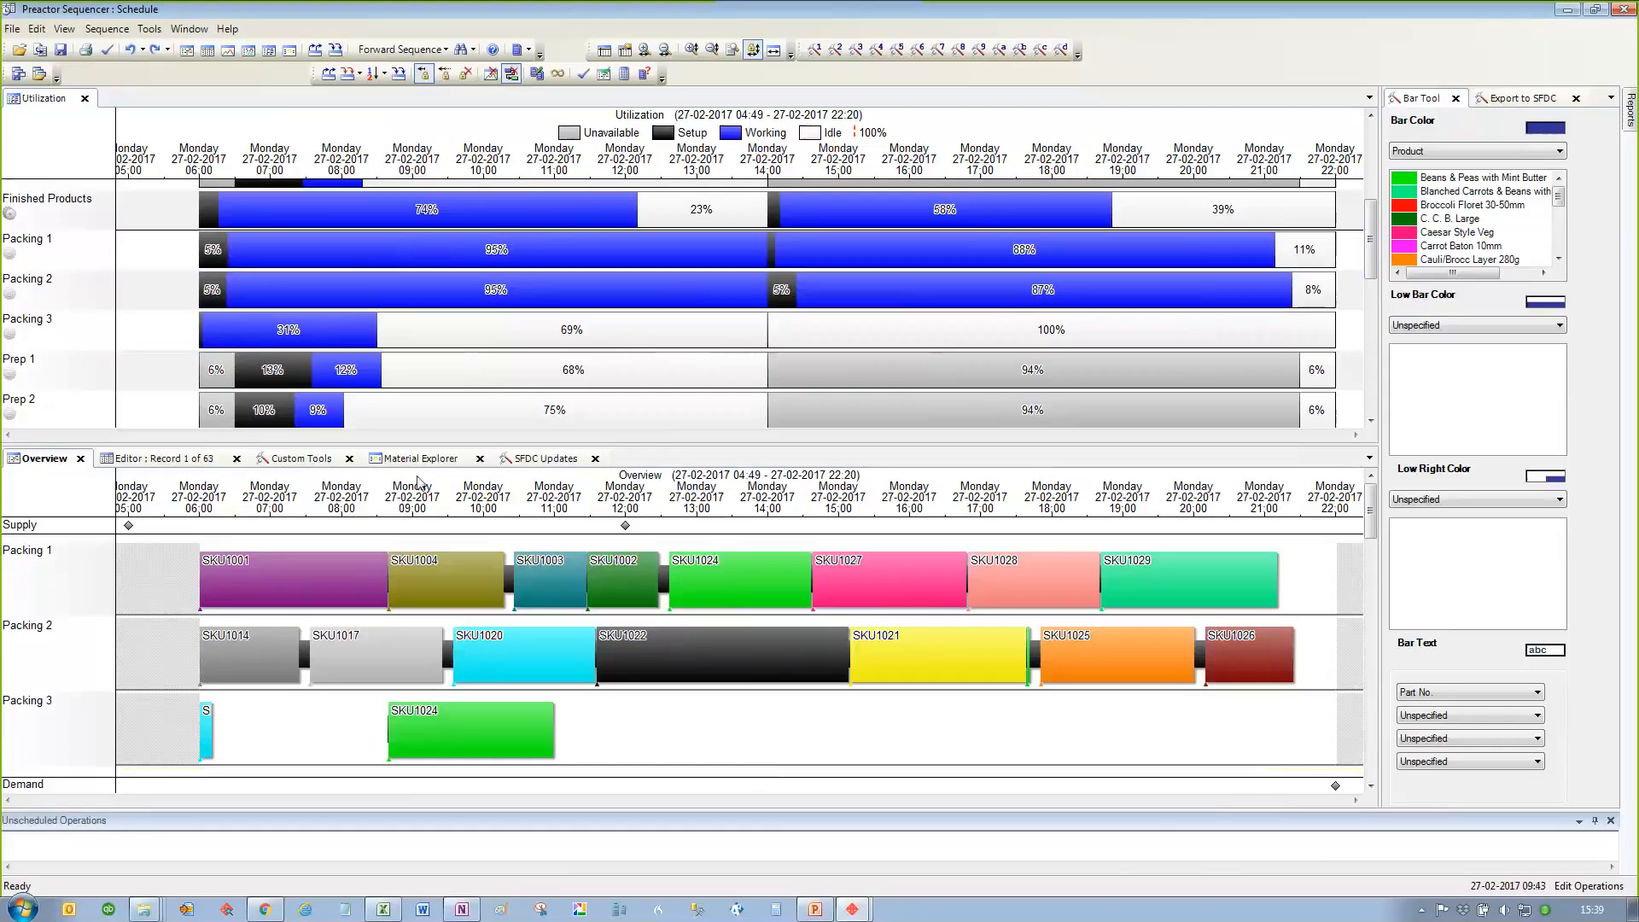
click(85, 99)
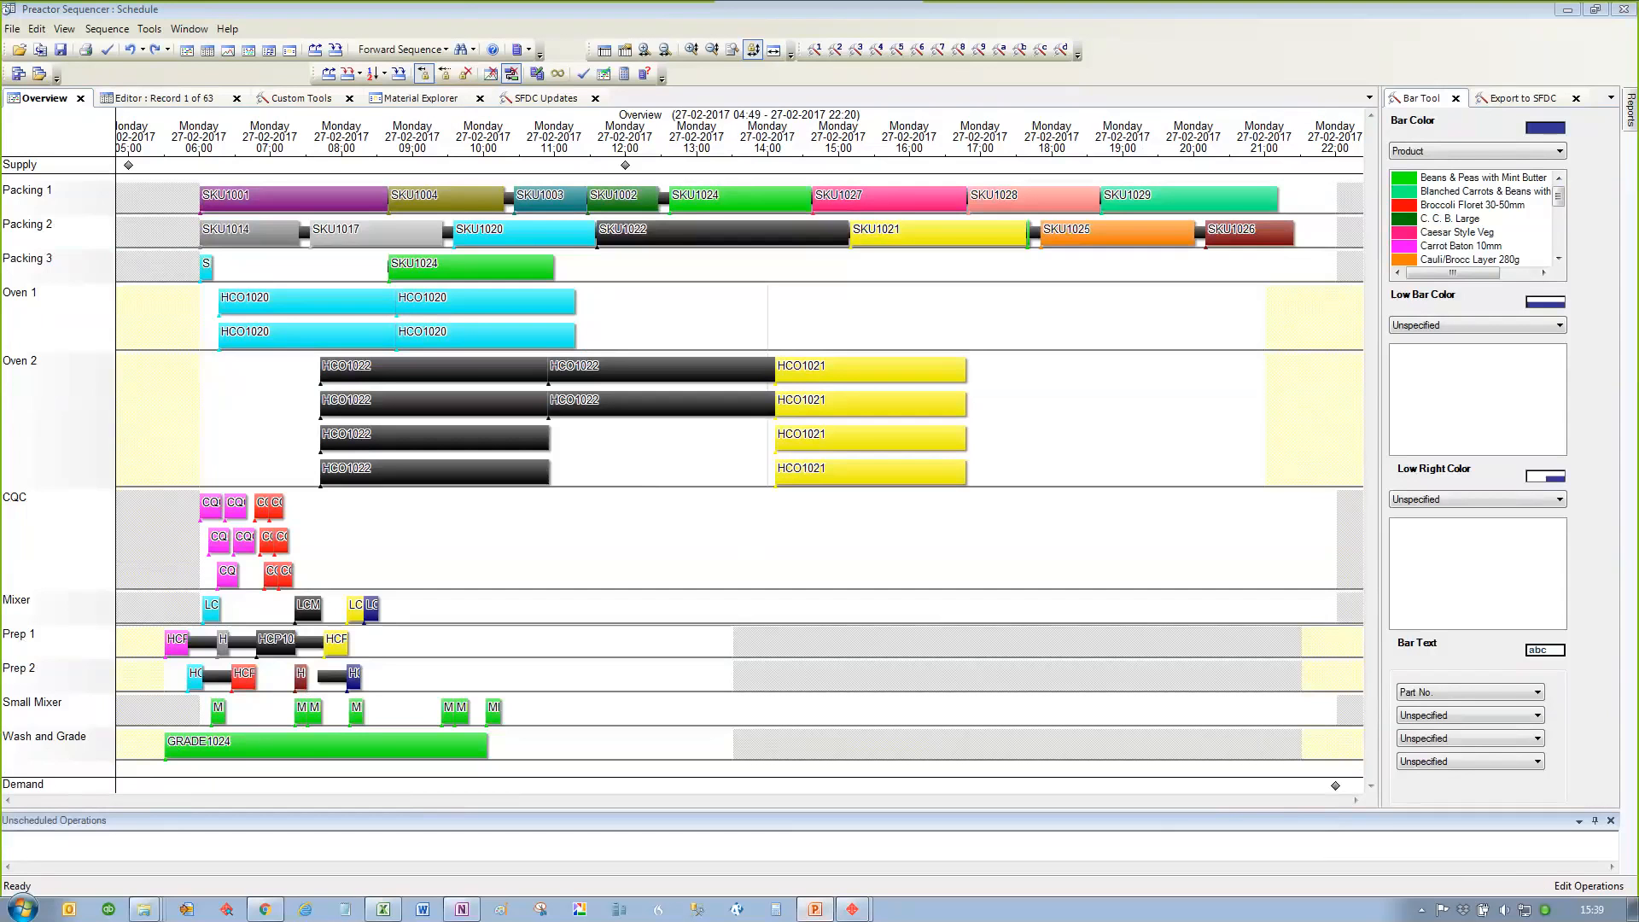
Step: Switch to the PowerPoint presentation and advance to the slide "Understanding your problem"
key(alt+Tab)
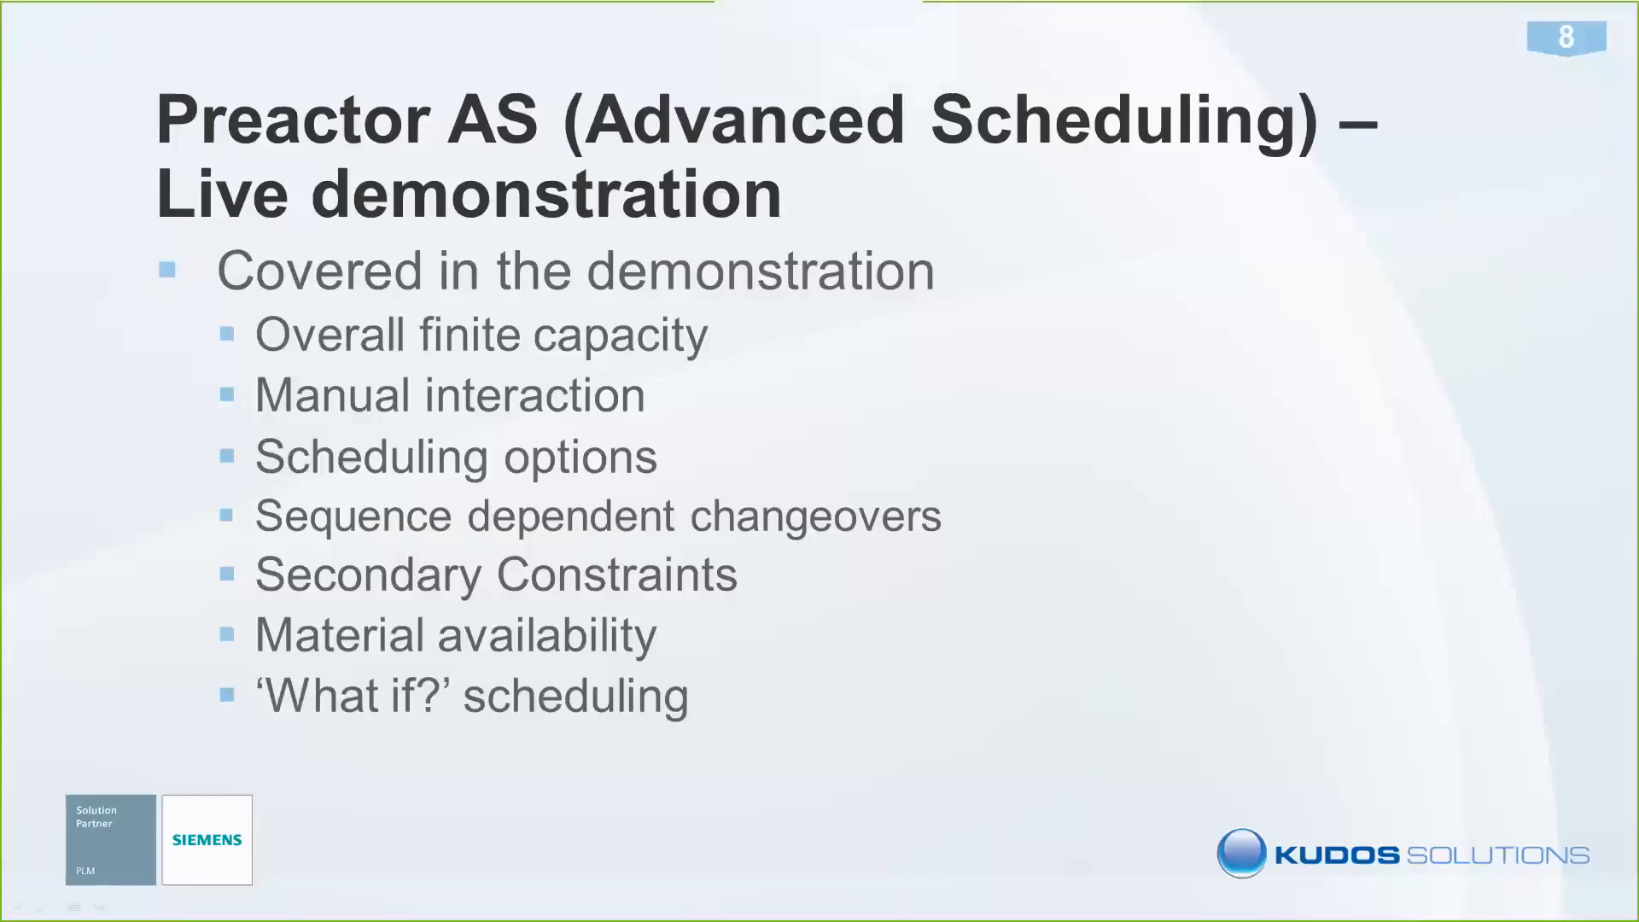
key(Right)
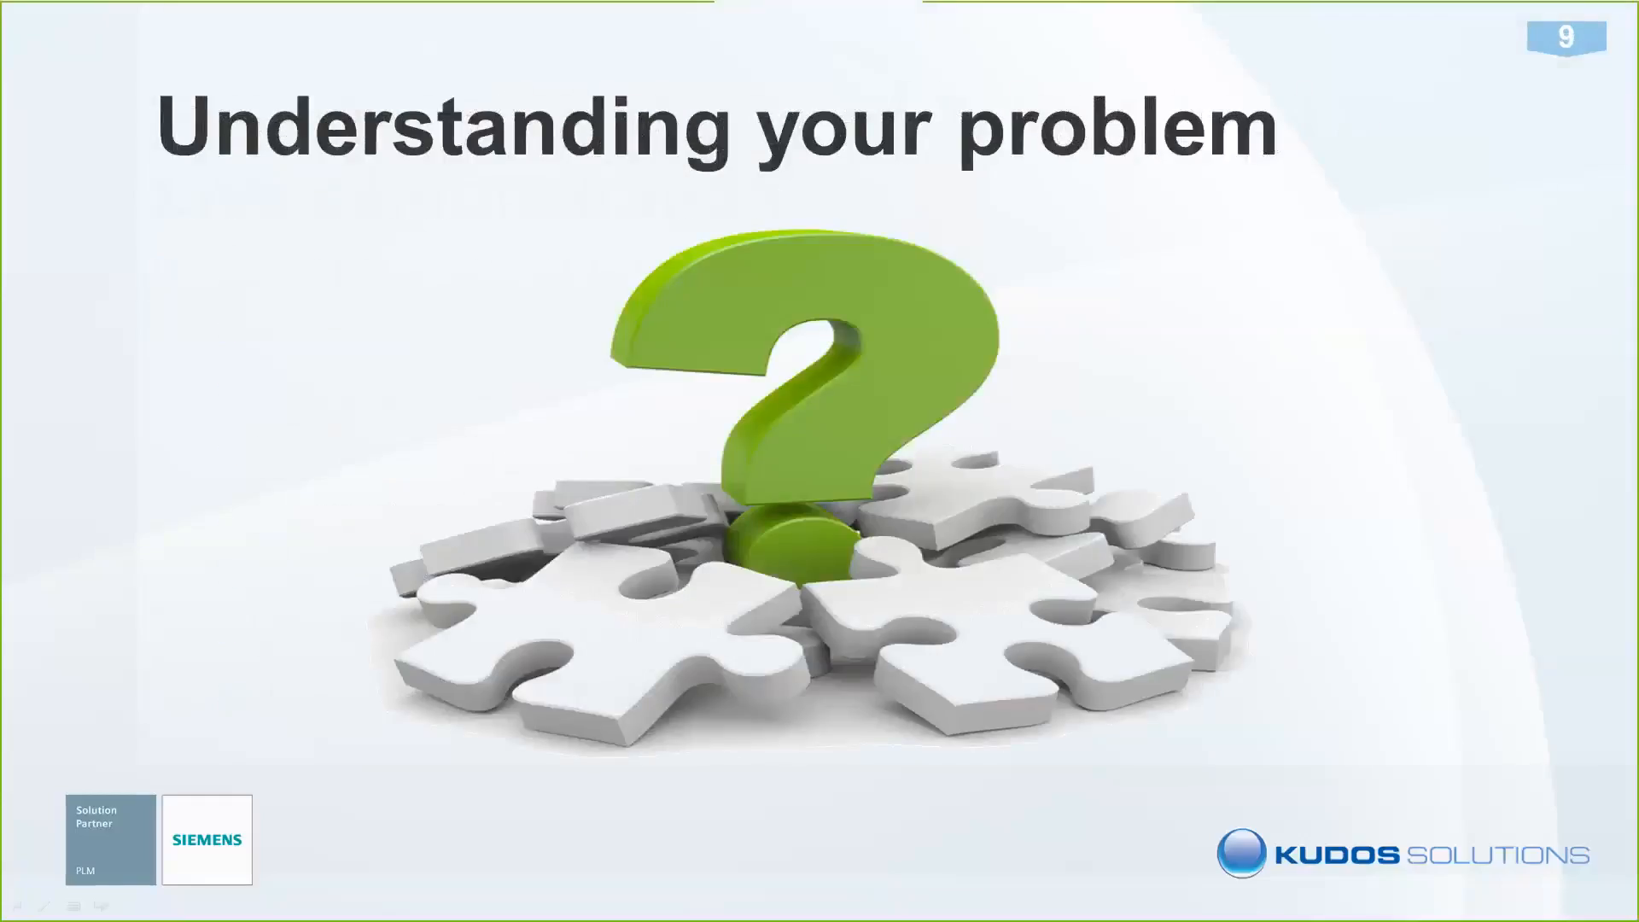